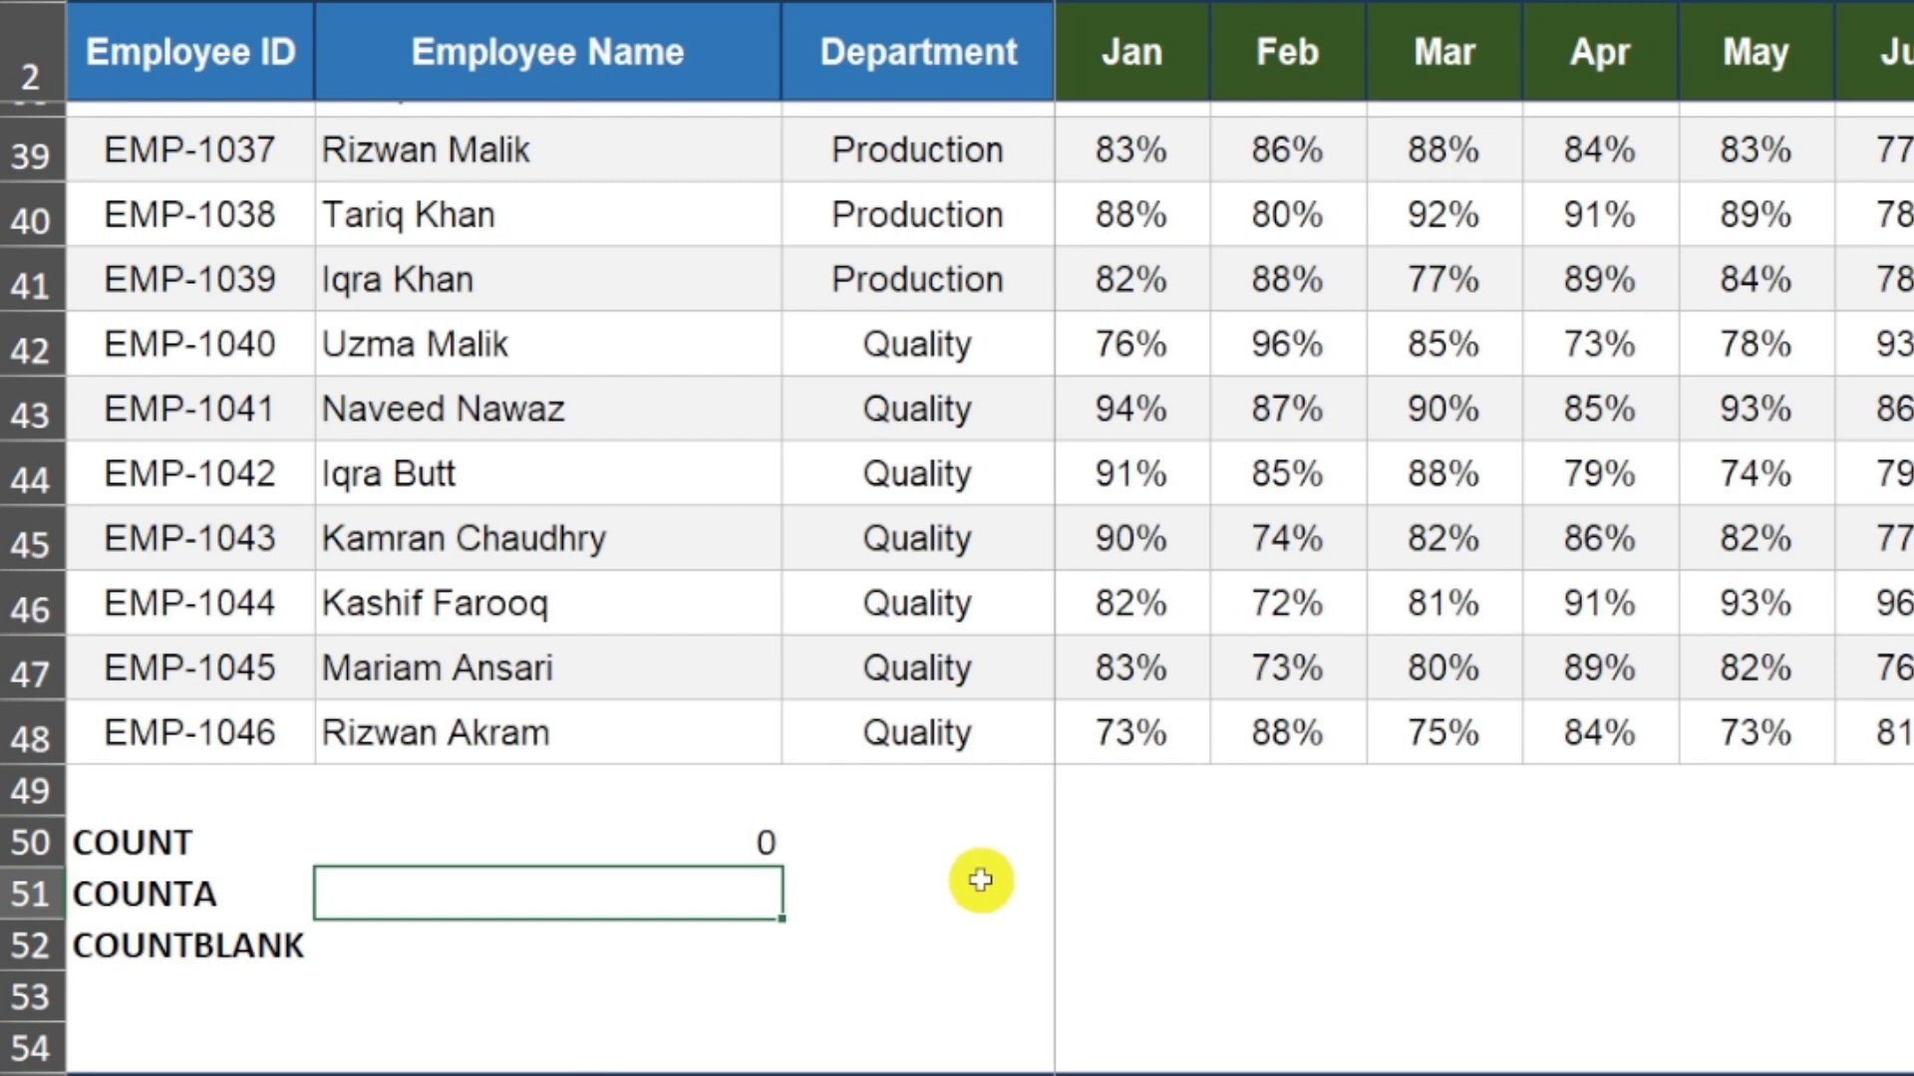
# - Review the COUNT formula in B50, and count the non-empty employee names in B51 with =COUNTA(B3:B48)
pyautogui.doubleClick(707, 843)
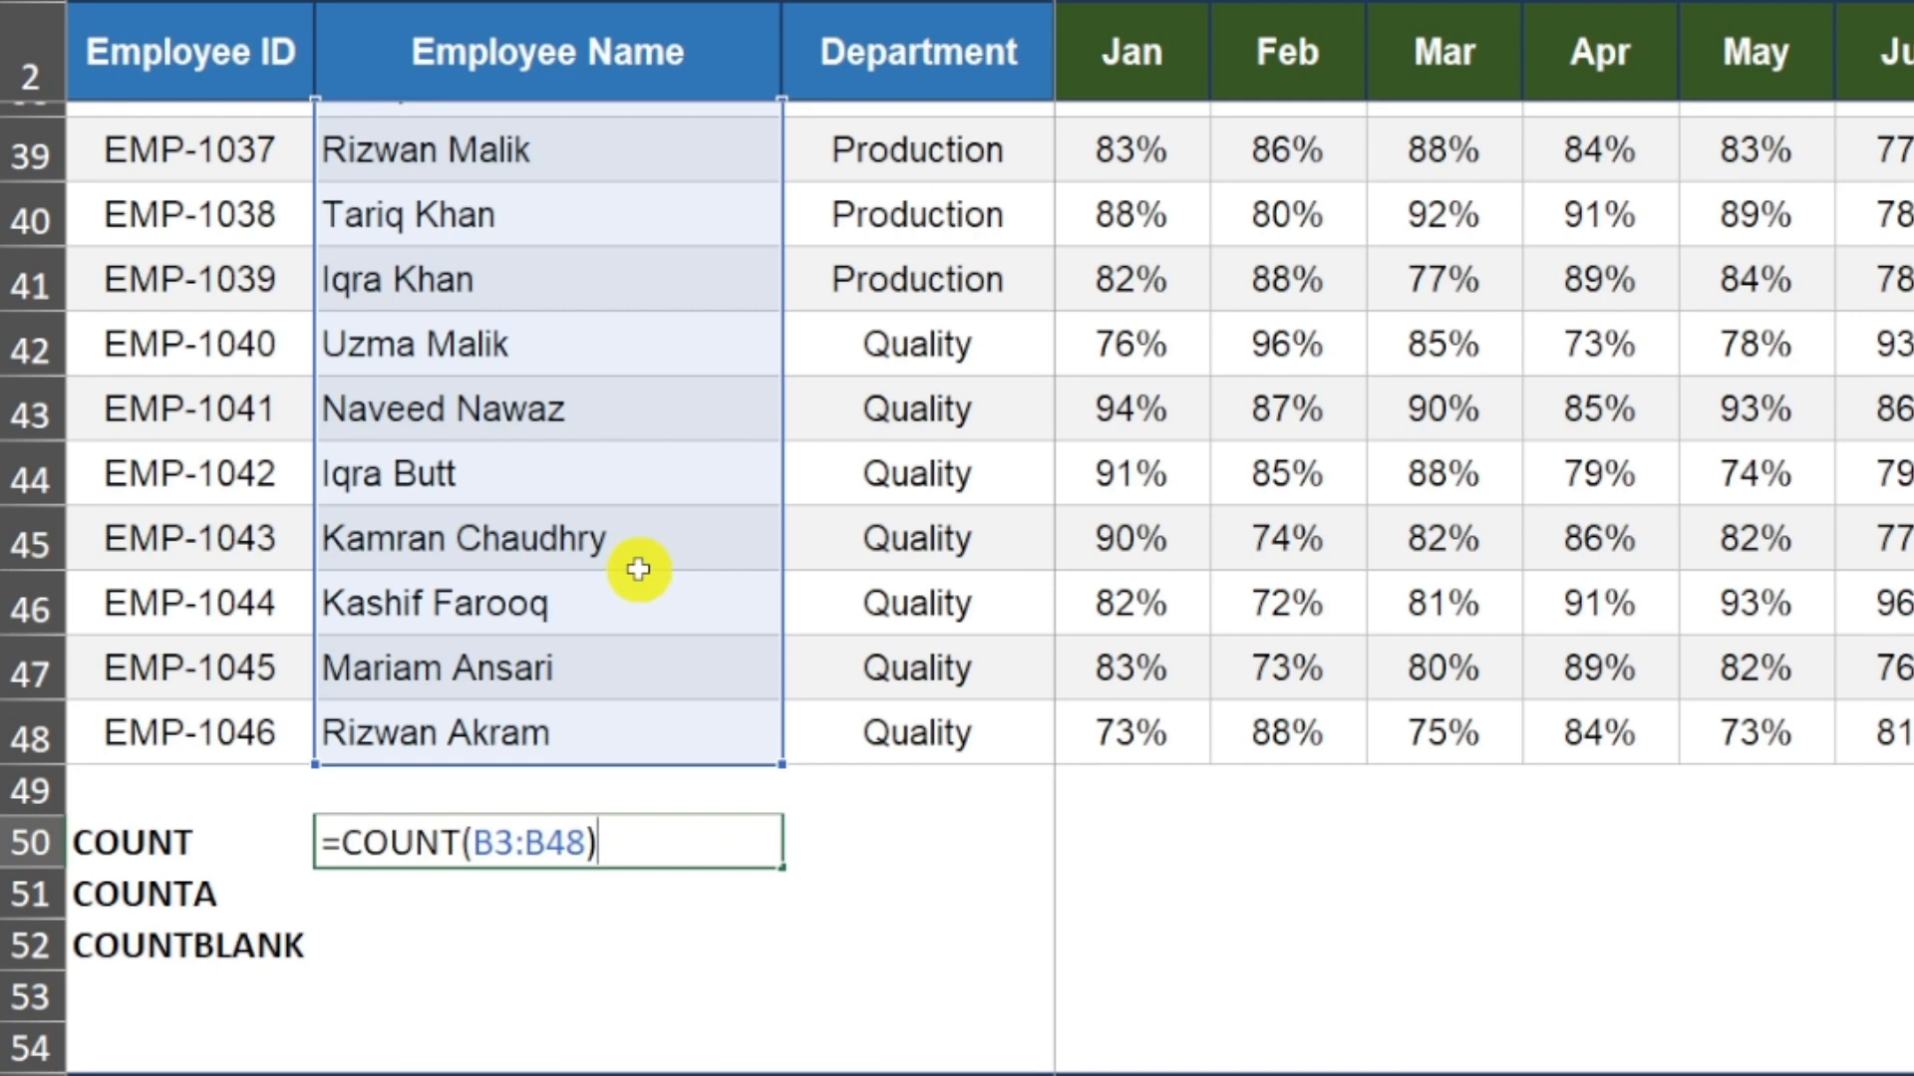
pyautogui.press('Escape')
pyautogui.click(472, 886)
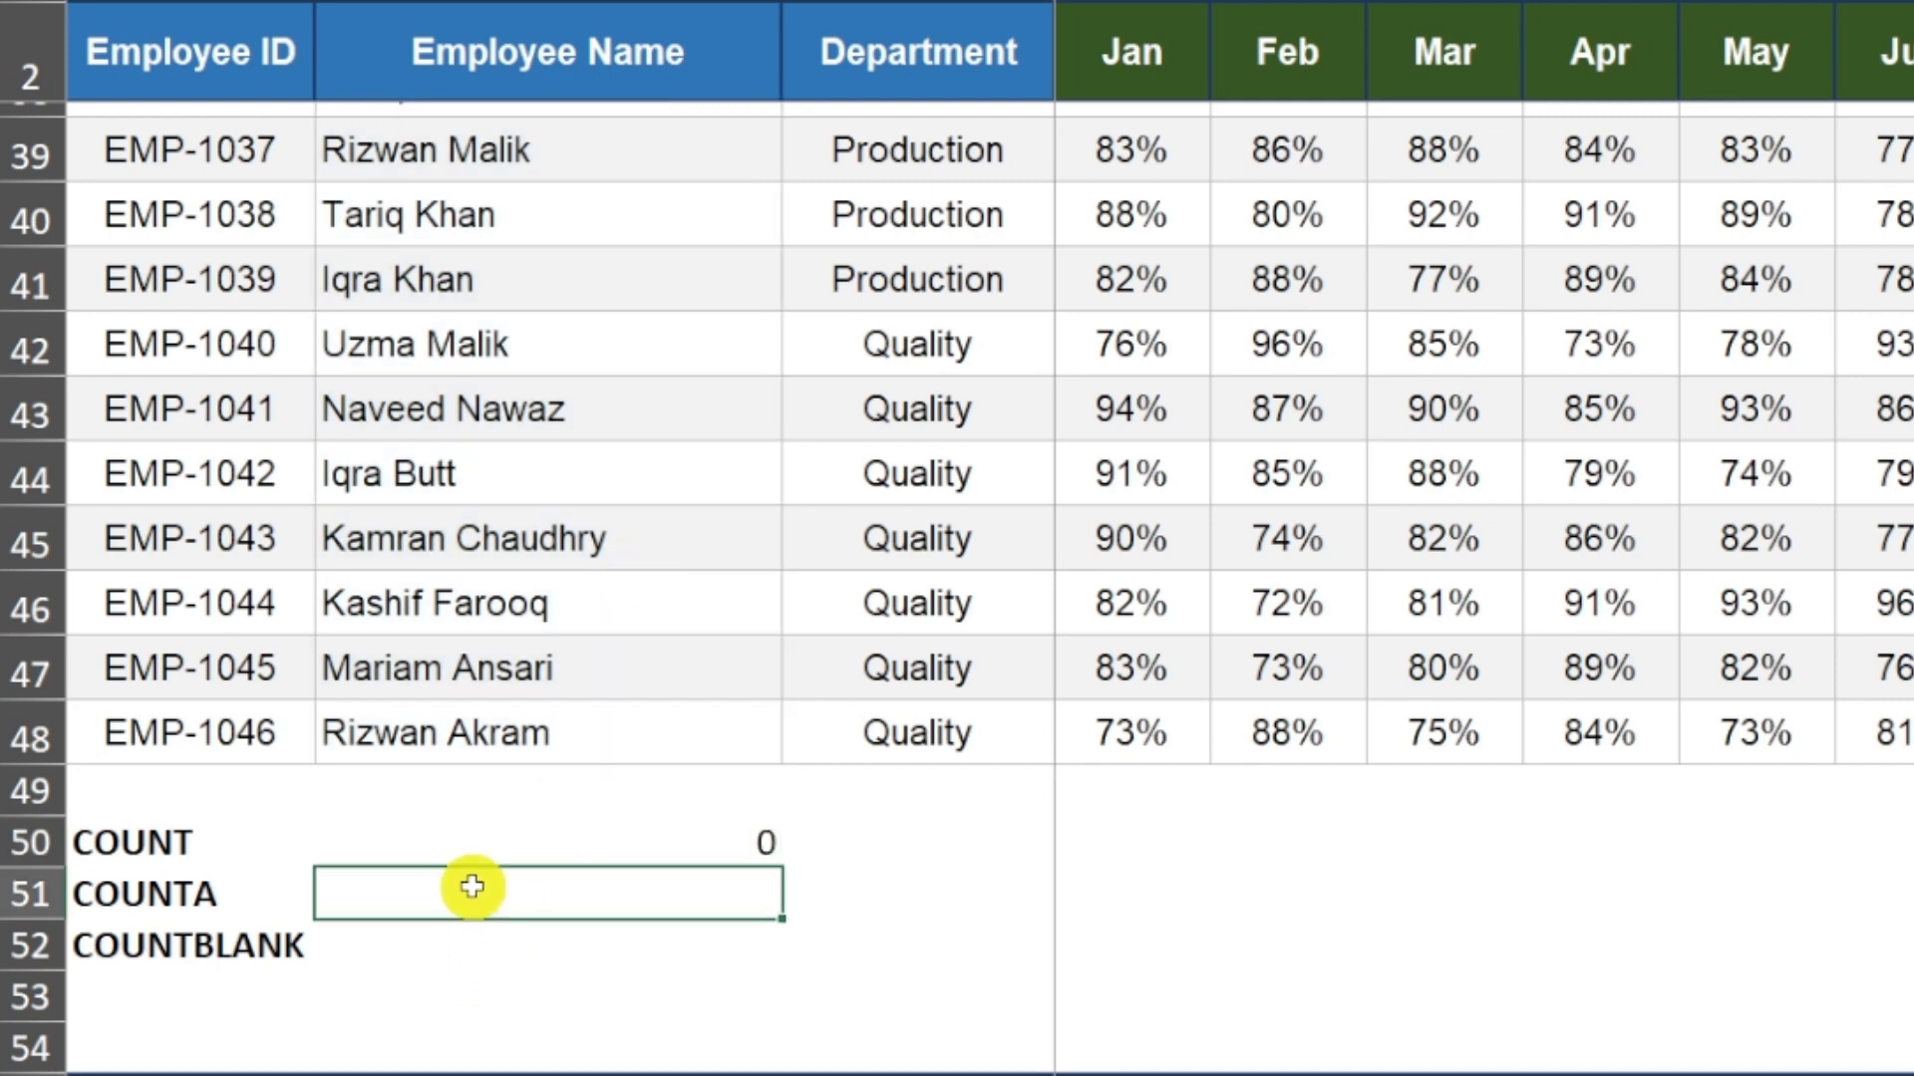
pyautogui.write('=COUNT')
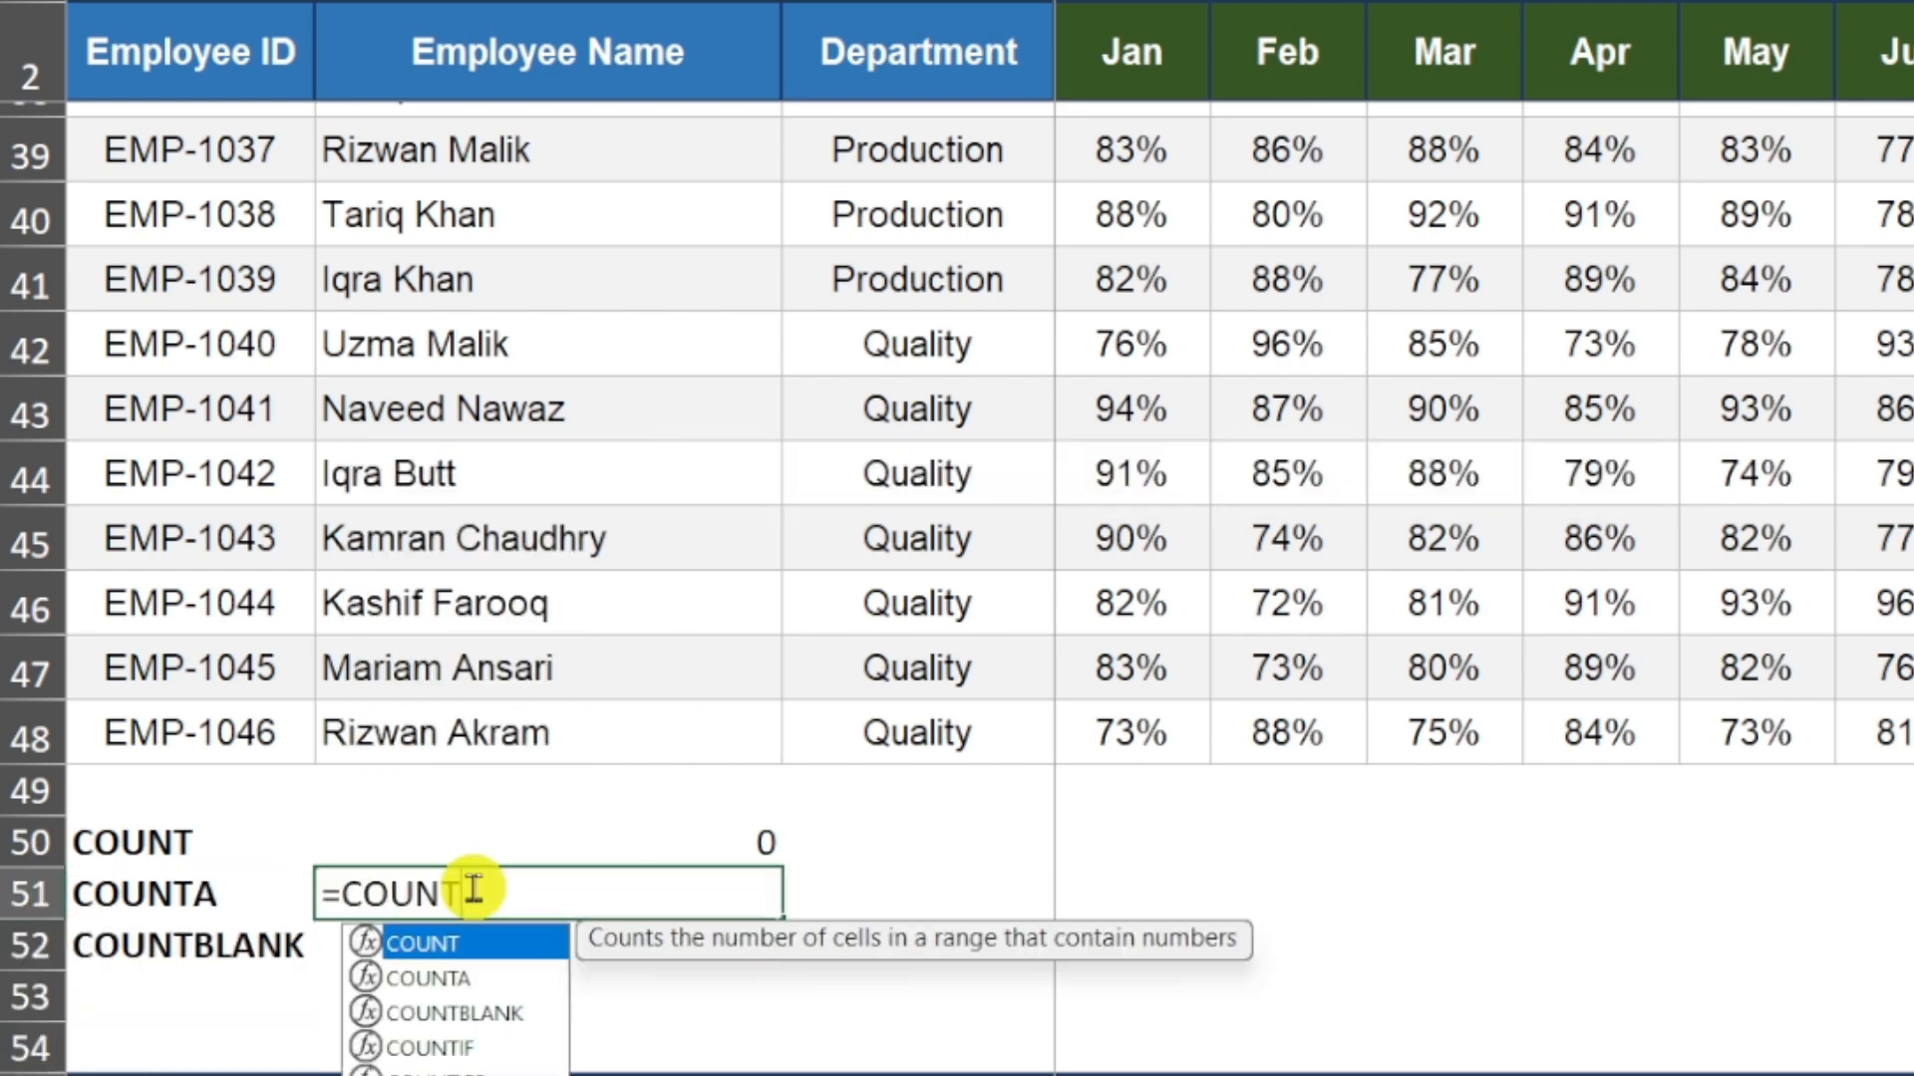
pyautogui.write('A(B3')
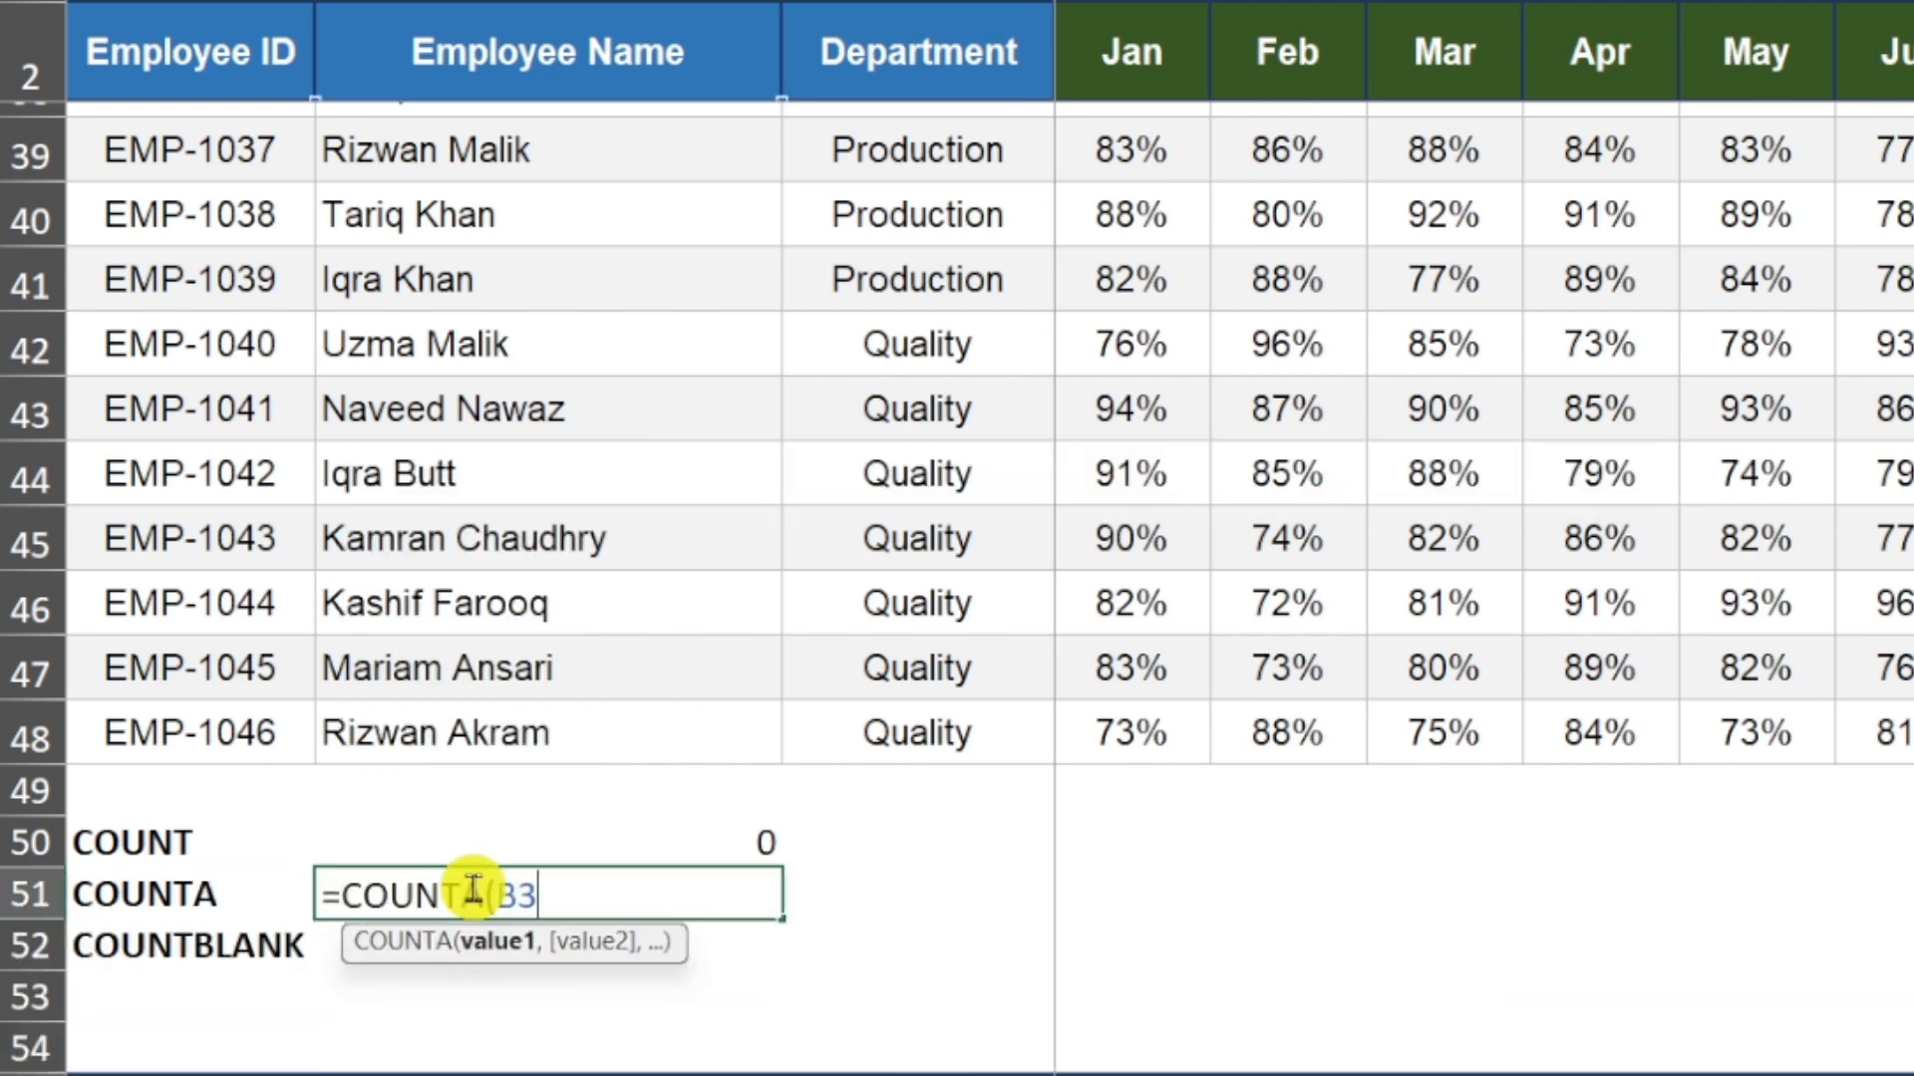
pyautogui.write(':B48')
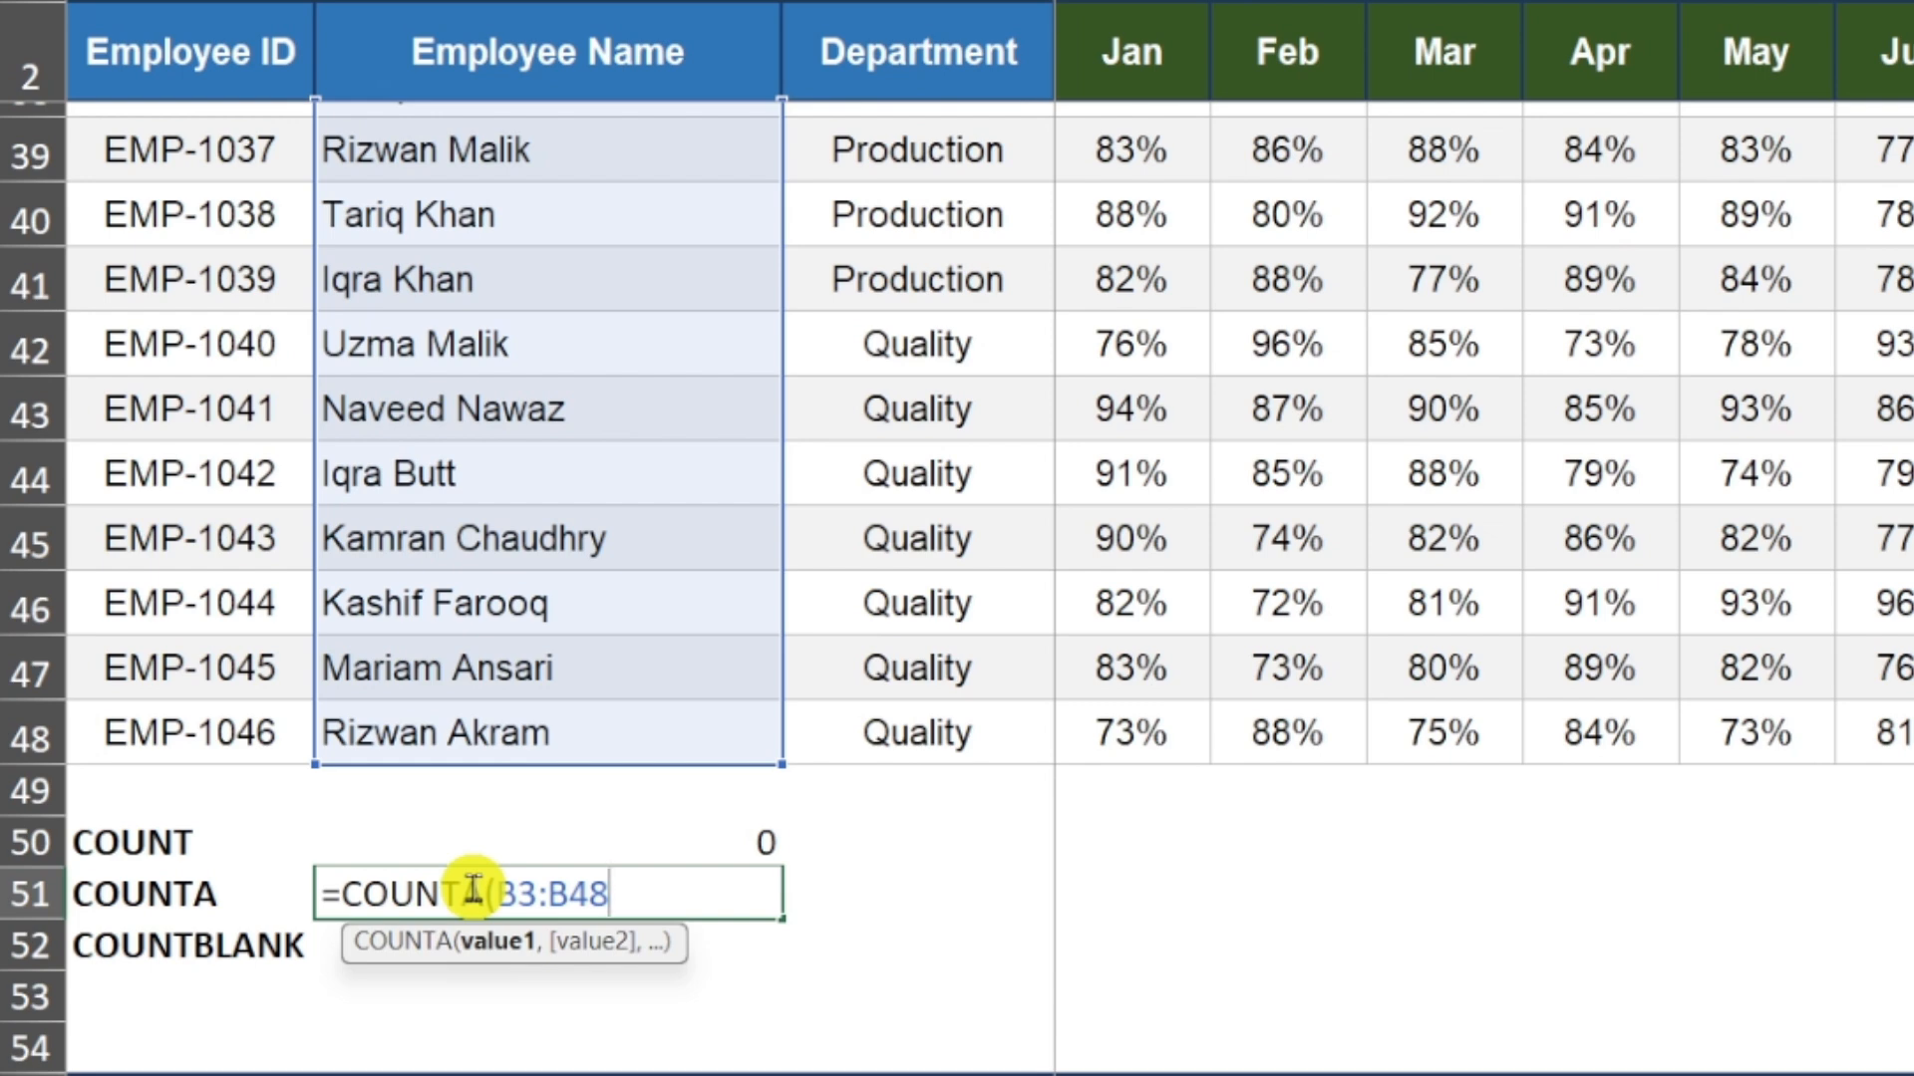
pyautogui.write(')')
pyautogui.press('Return')
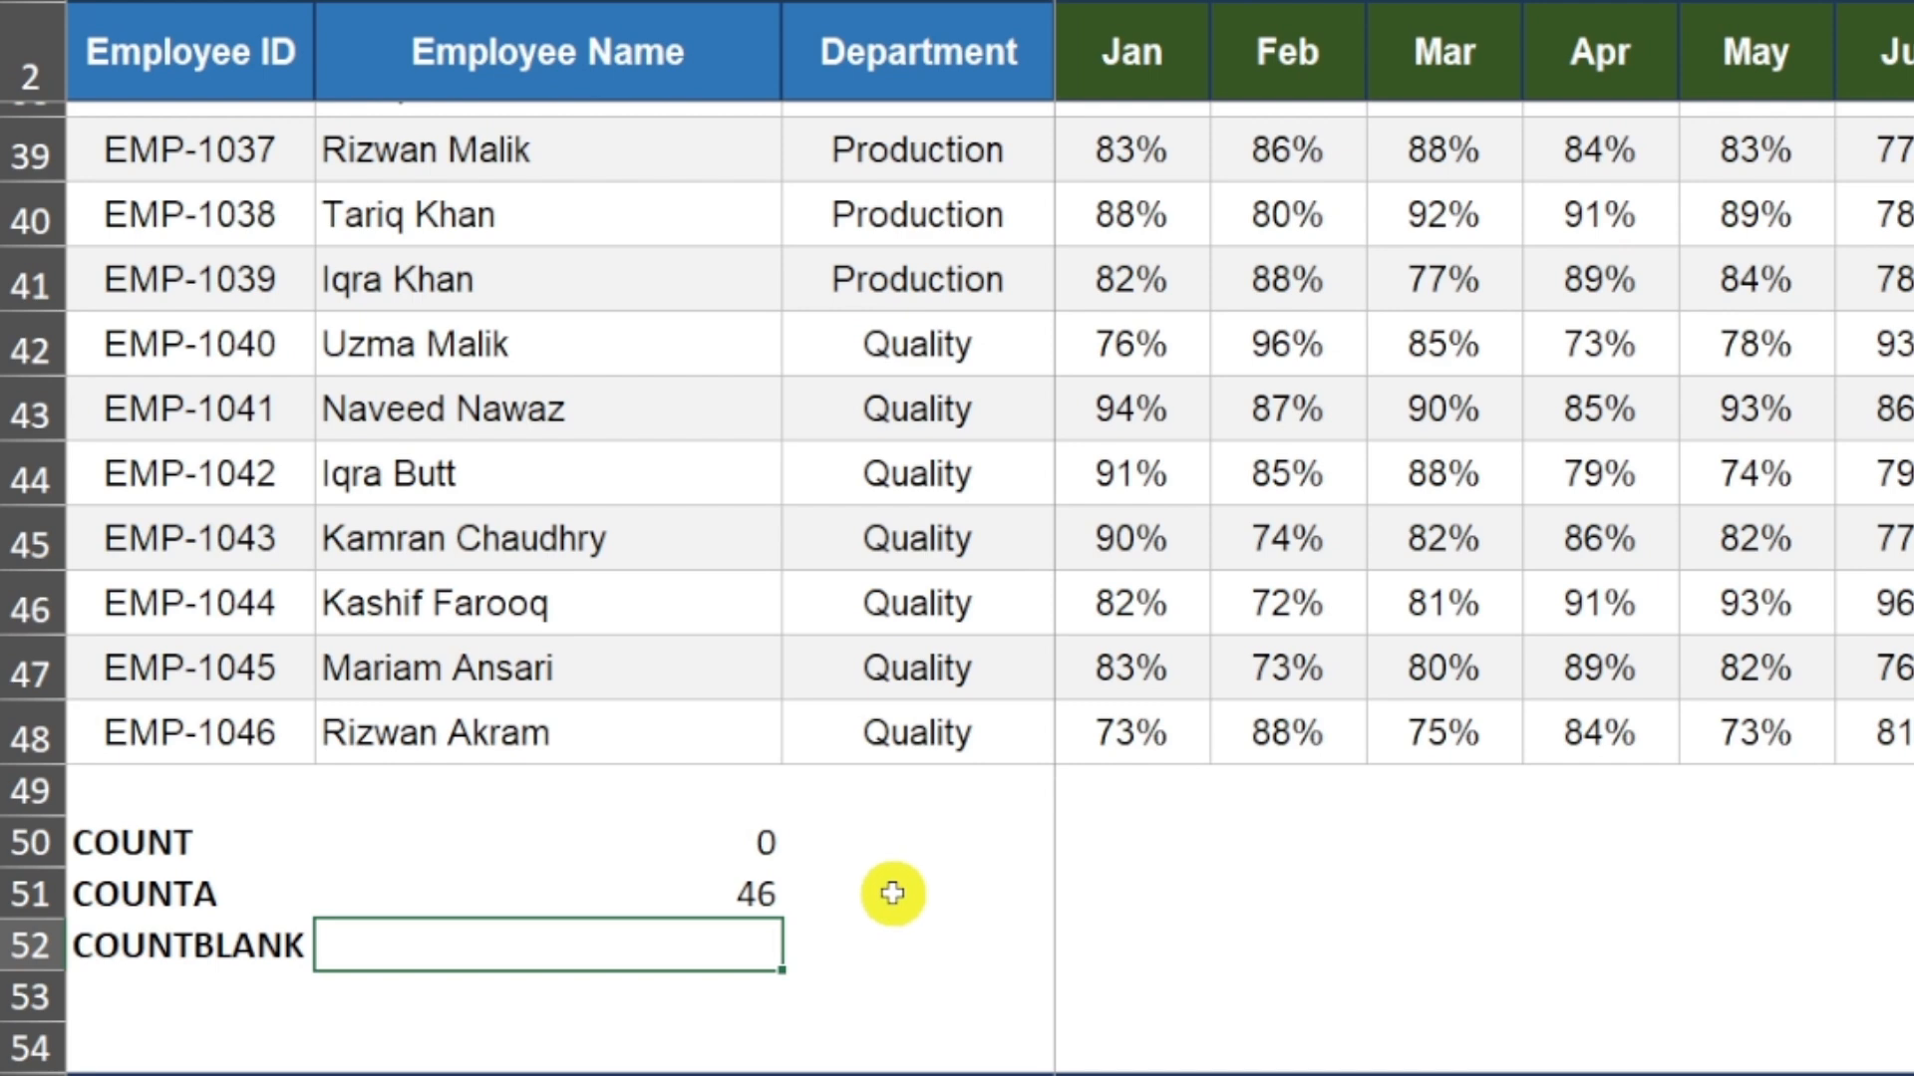
# - Label the COUNT result "Number" in C50 and the COUNTA result "Text" in C51
pyautogui.click(897, 830)
pyautogui.write('Num')
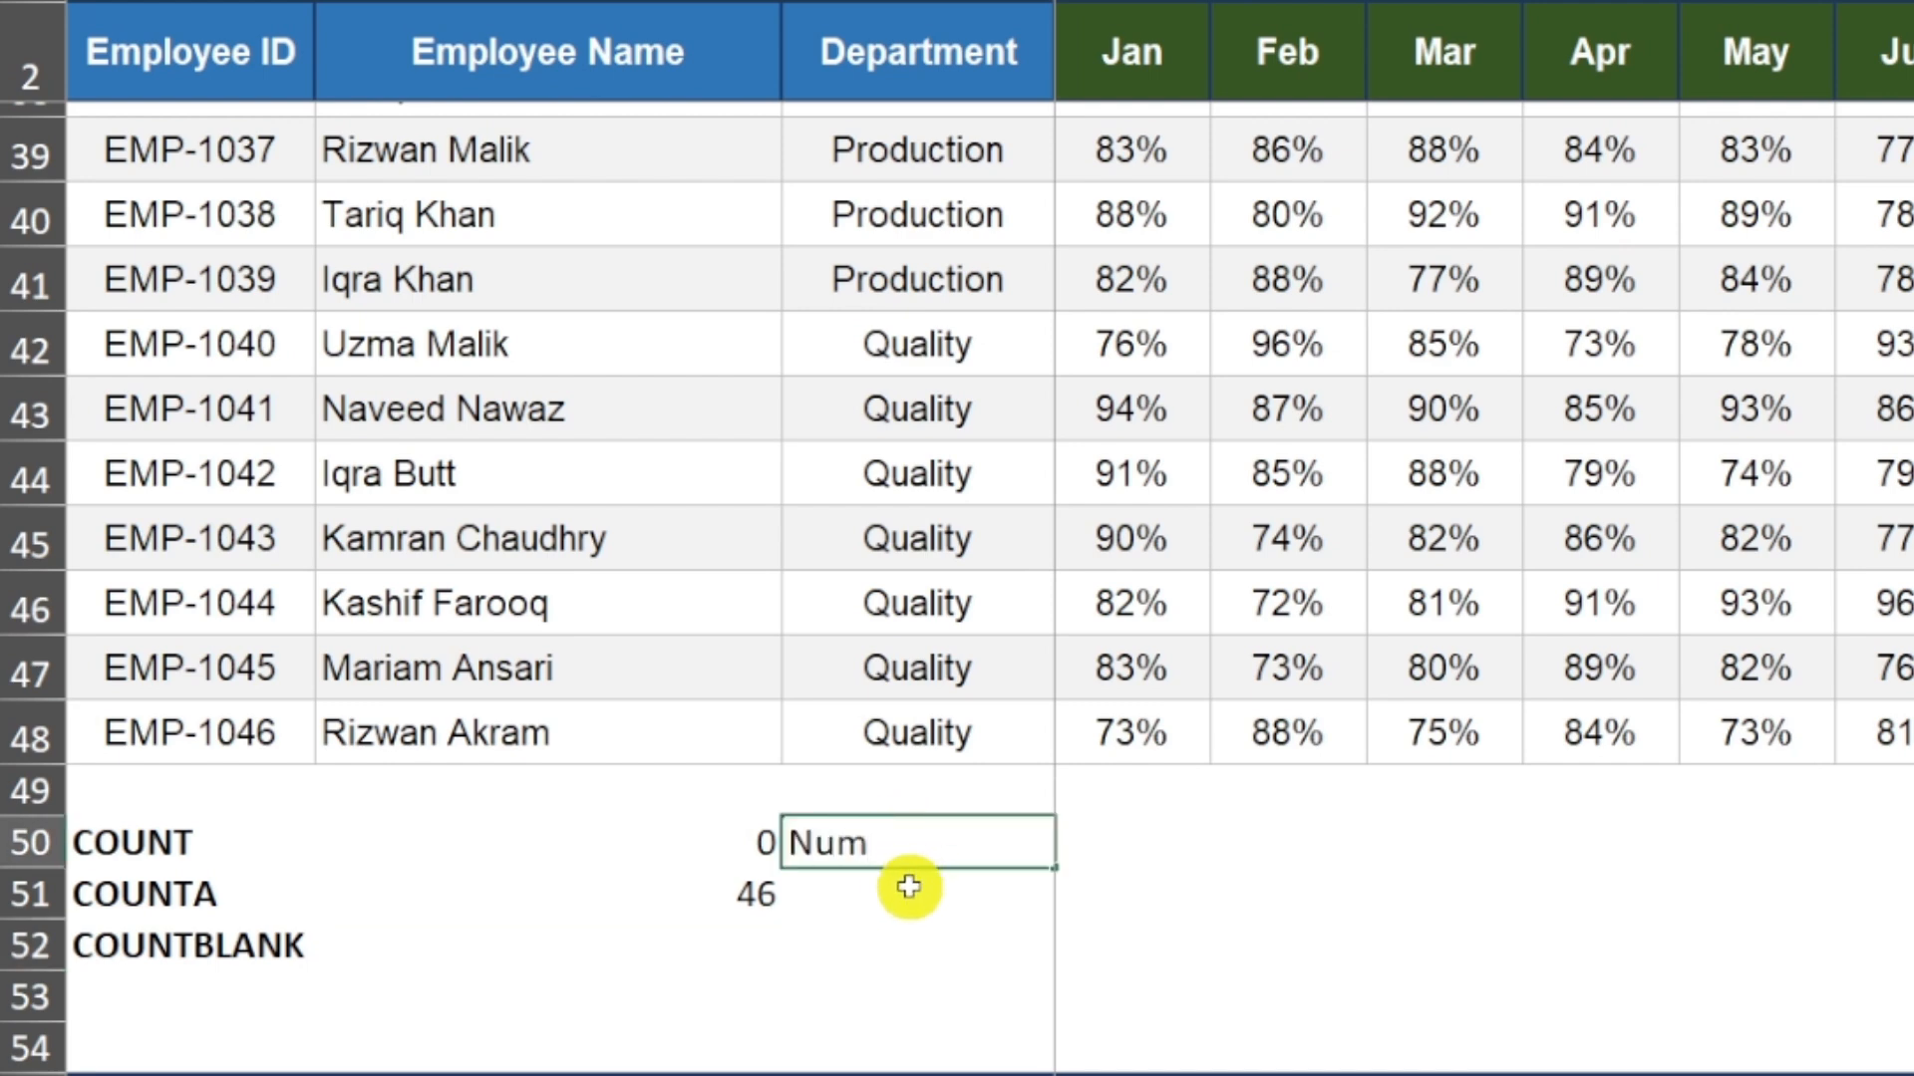
pyautogui.write('ber')
pyautogui.press('Return')
pyautogui.write('Text')
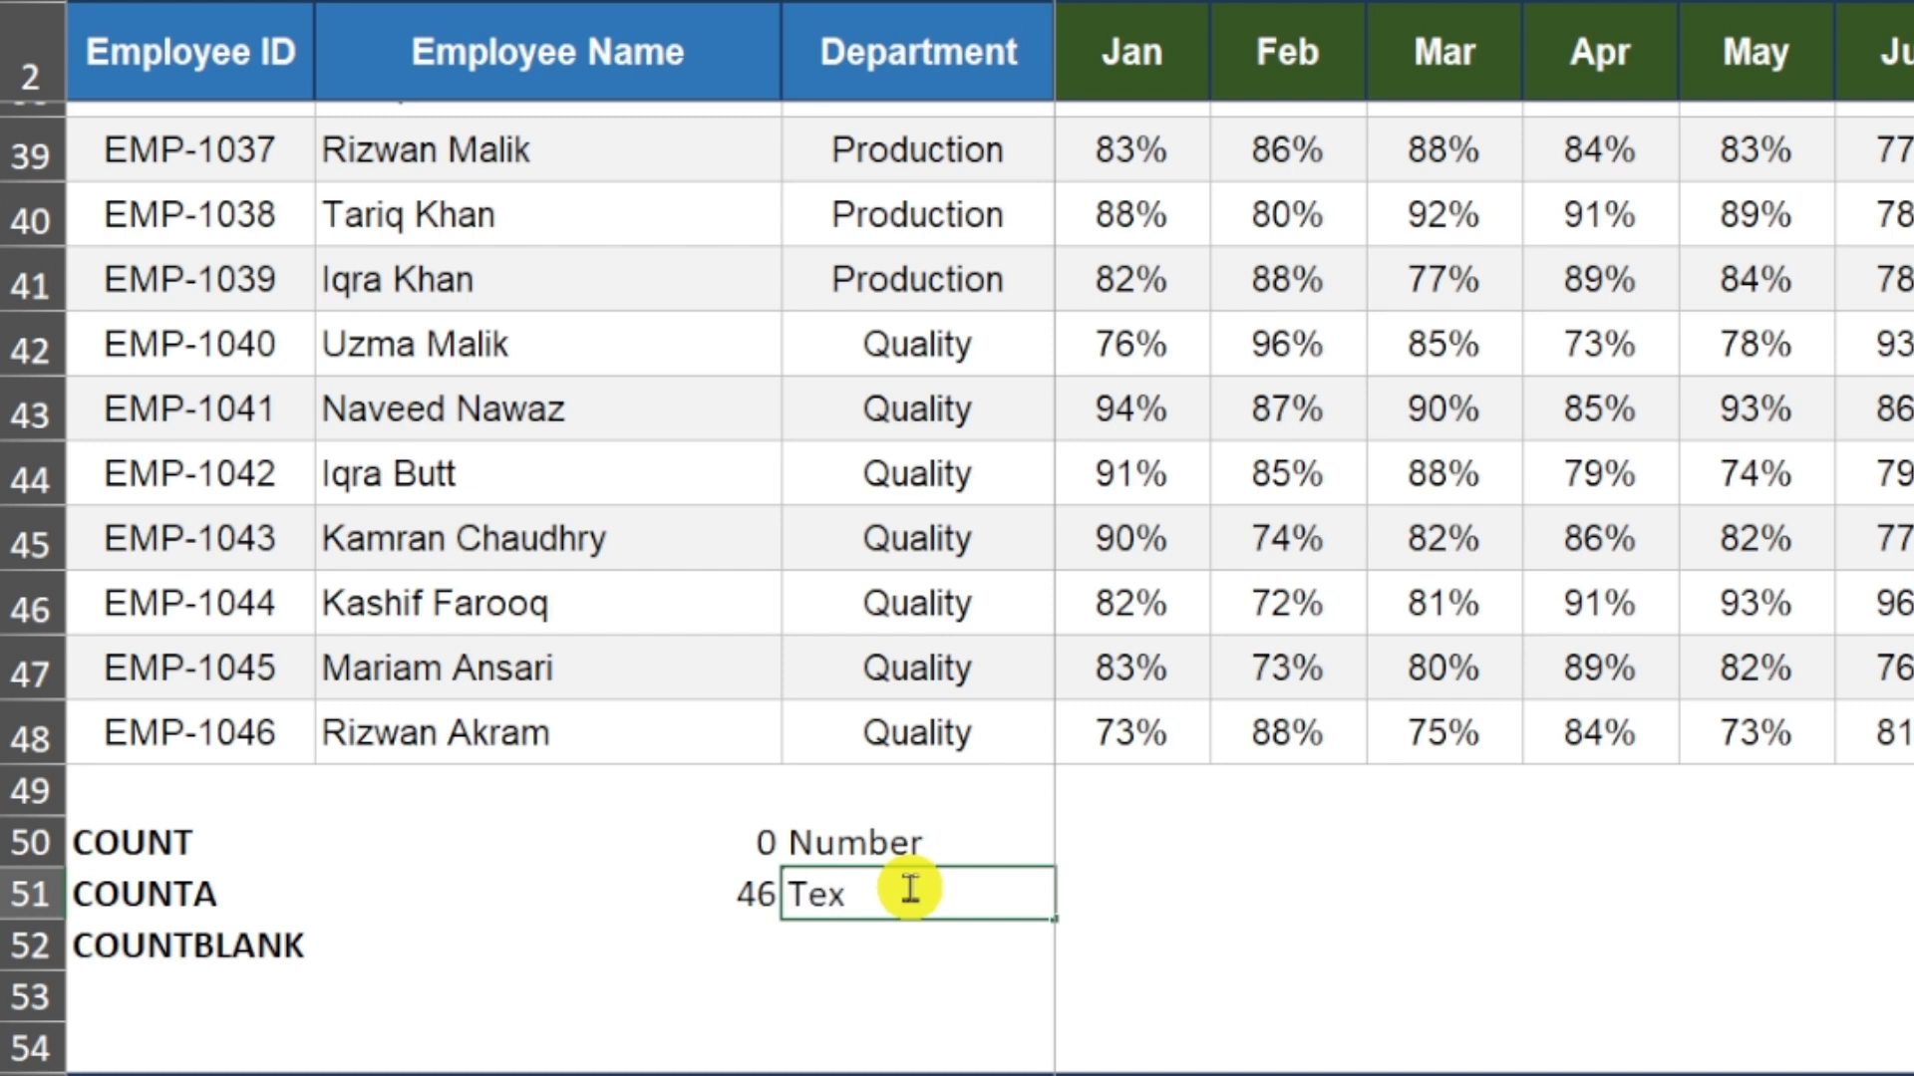
pyautogui.press('Return')
# - Count the blank cells in the employee name range in B52 with =COUNTBLANK(B3:B48)
pyautogui.press('Left')
pyautogui.write('=C')
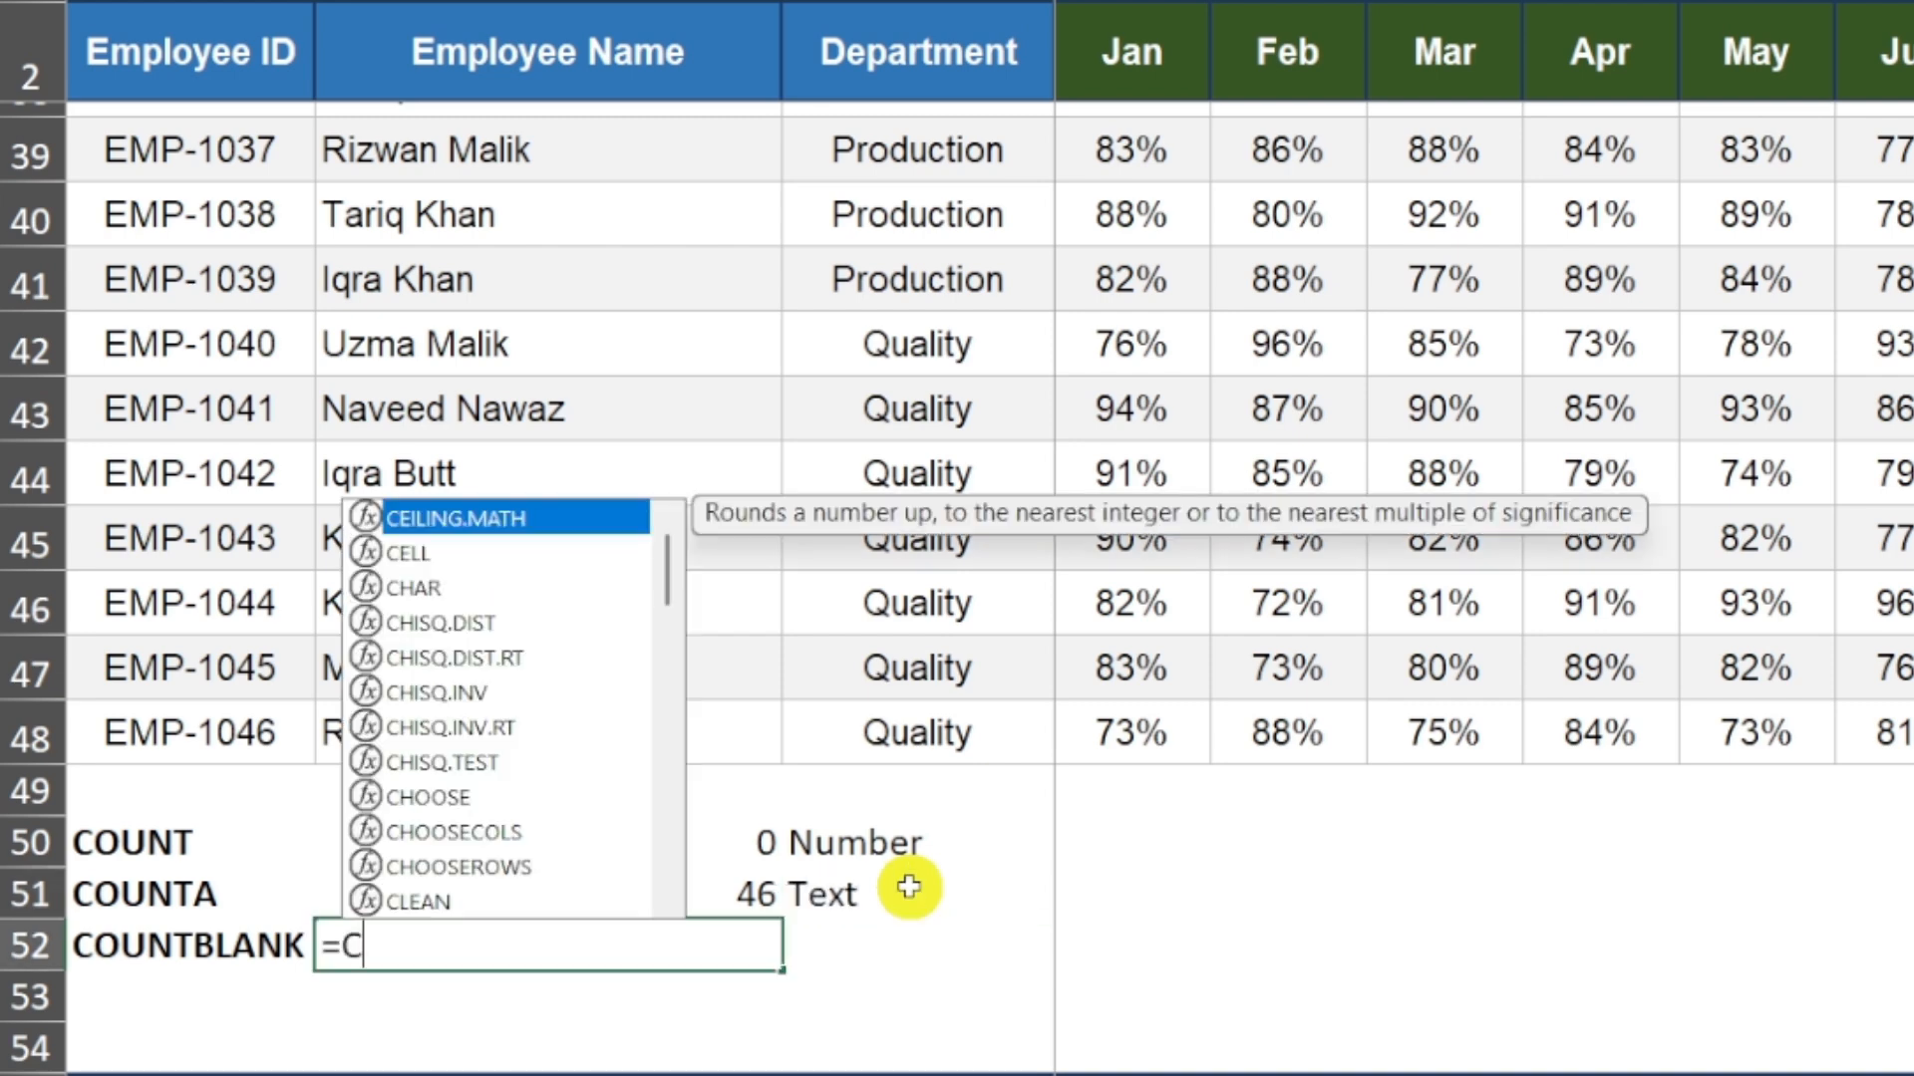
pyautogui.write('OUNTBLANK(')
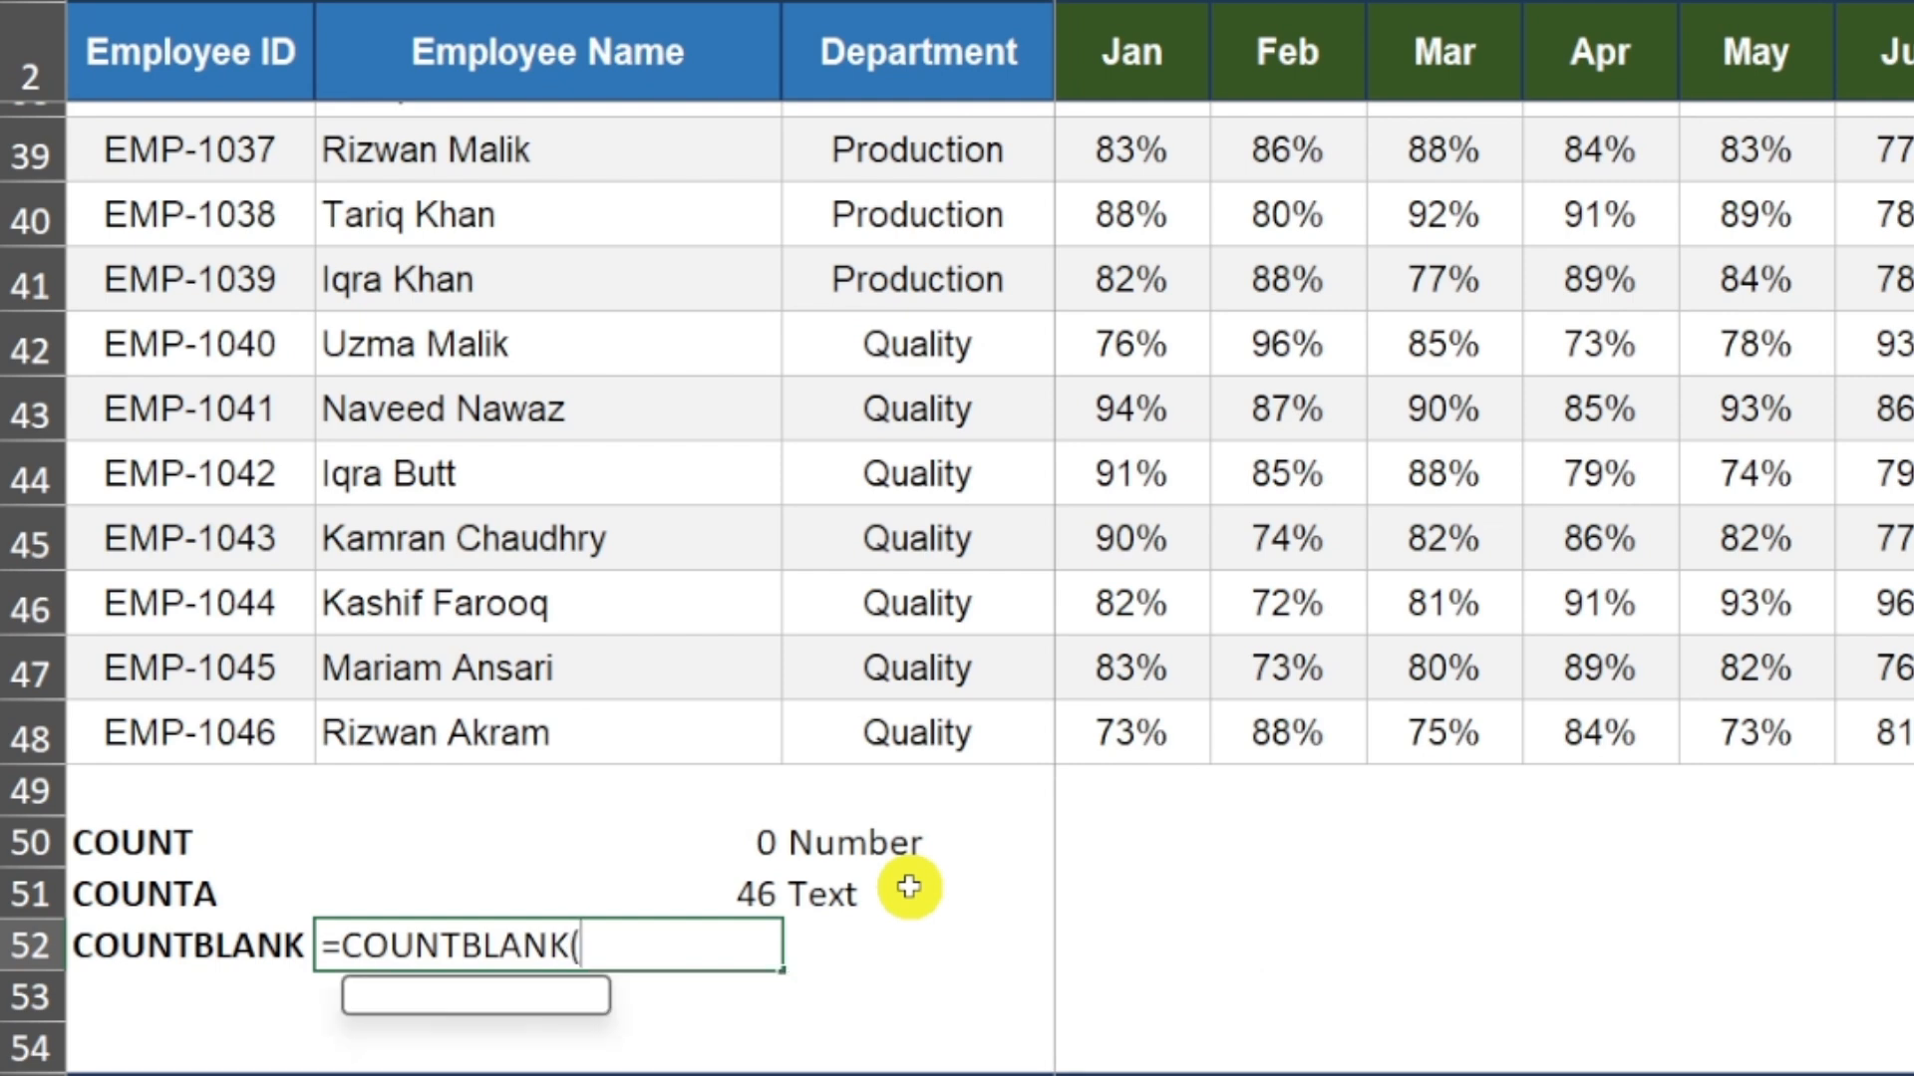
pyautogui.write('B3:B48)')
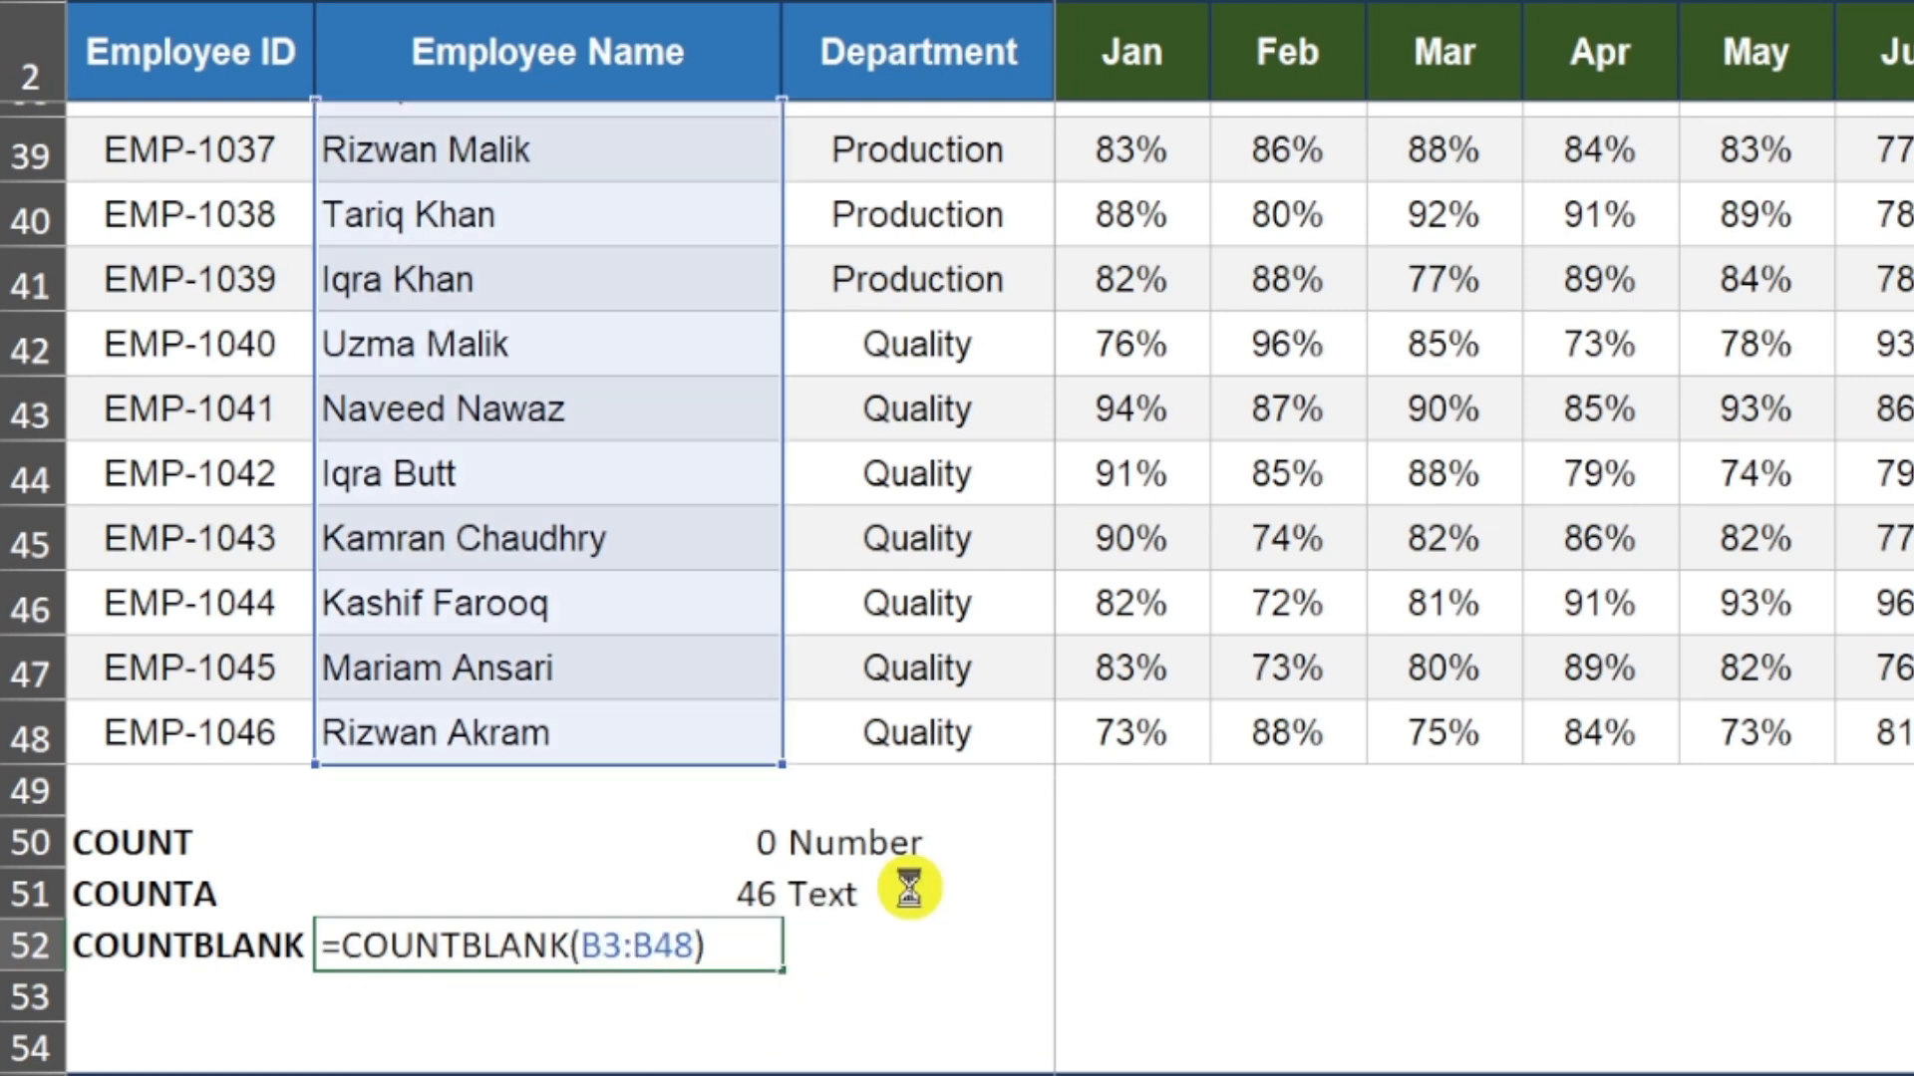
pyautogui.press('Return')
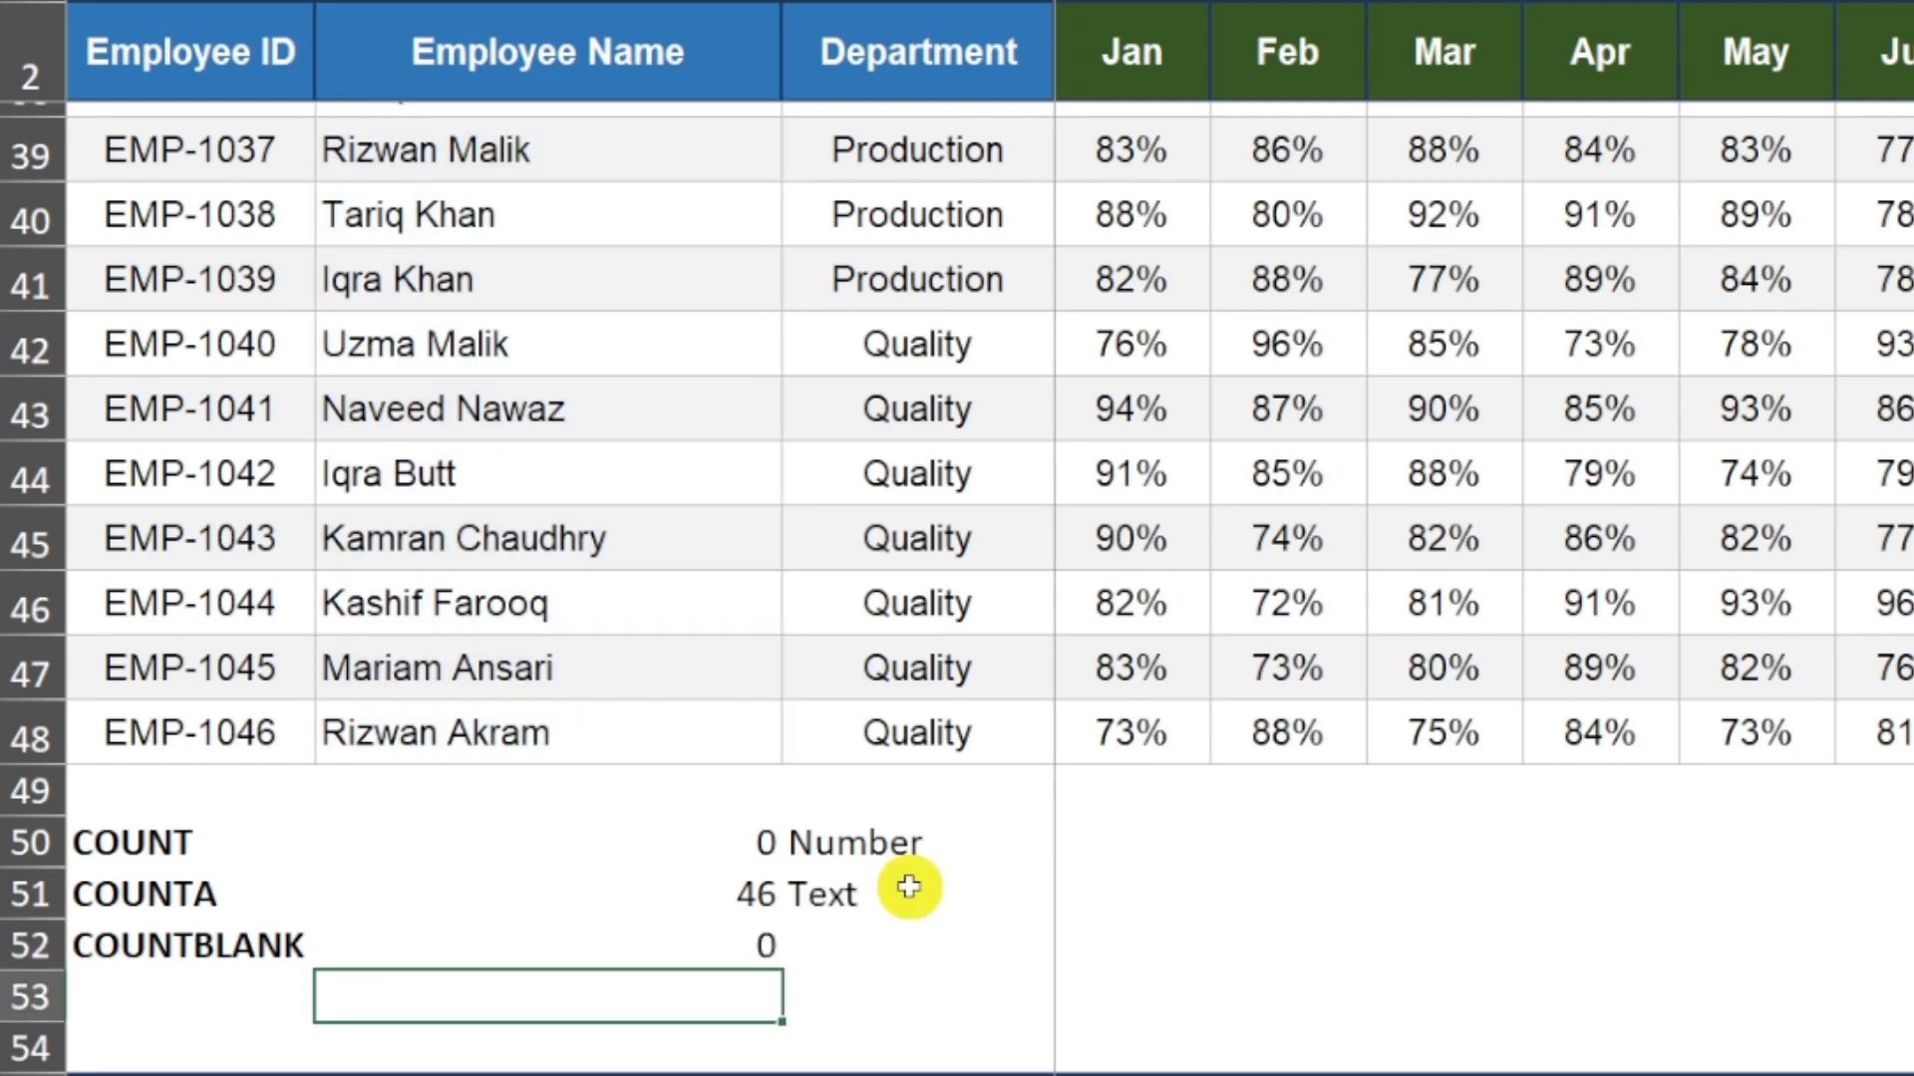
# - Add the note "Zero means no missing entry" in C52 beside the COUNTBLANK result
pyautogui.click(874, 943)
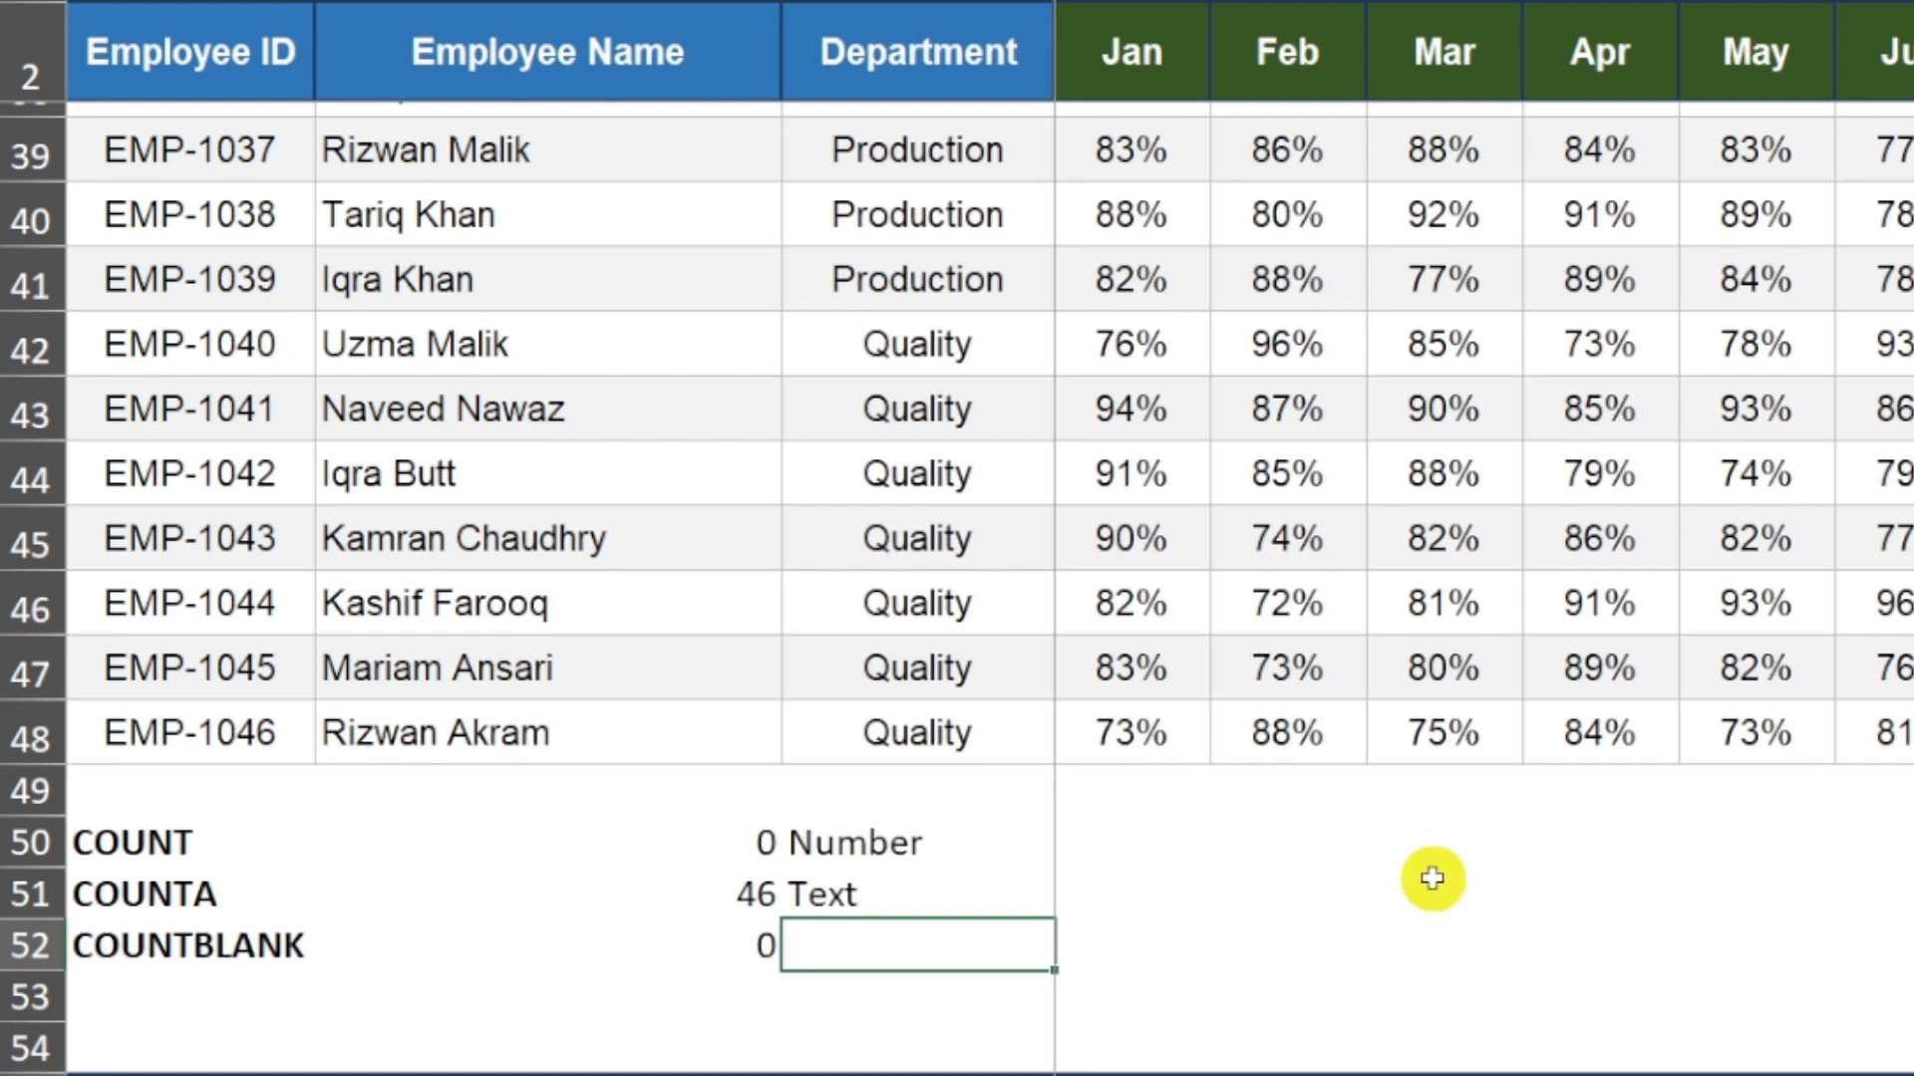
pyautogui.write('Zero means no ')
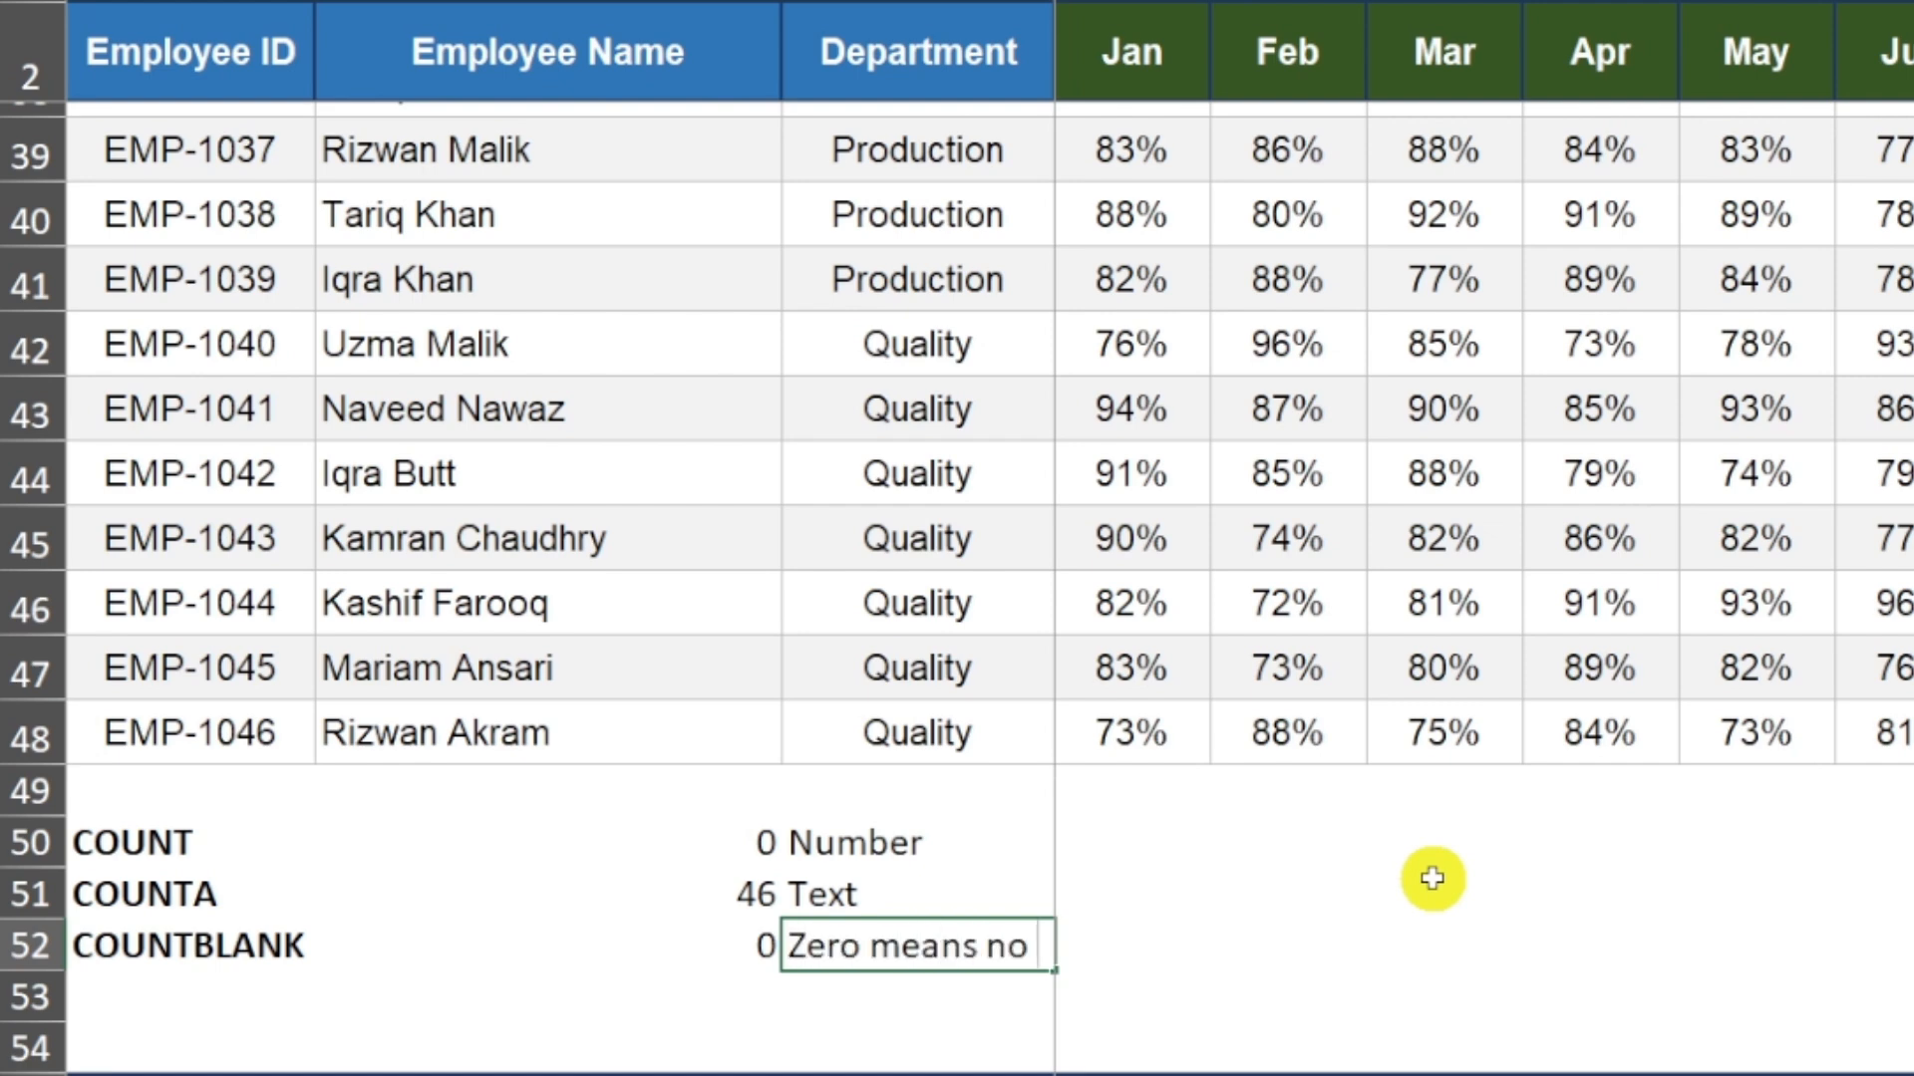
pyautogui.write('missing entry')
pyautogui.press('Return')
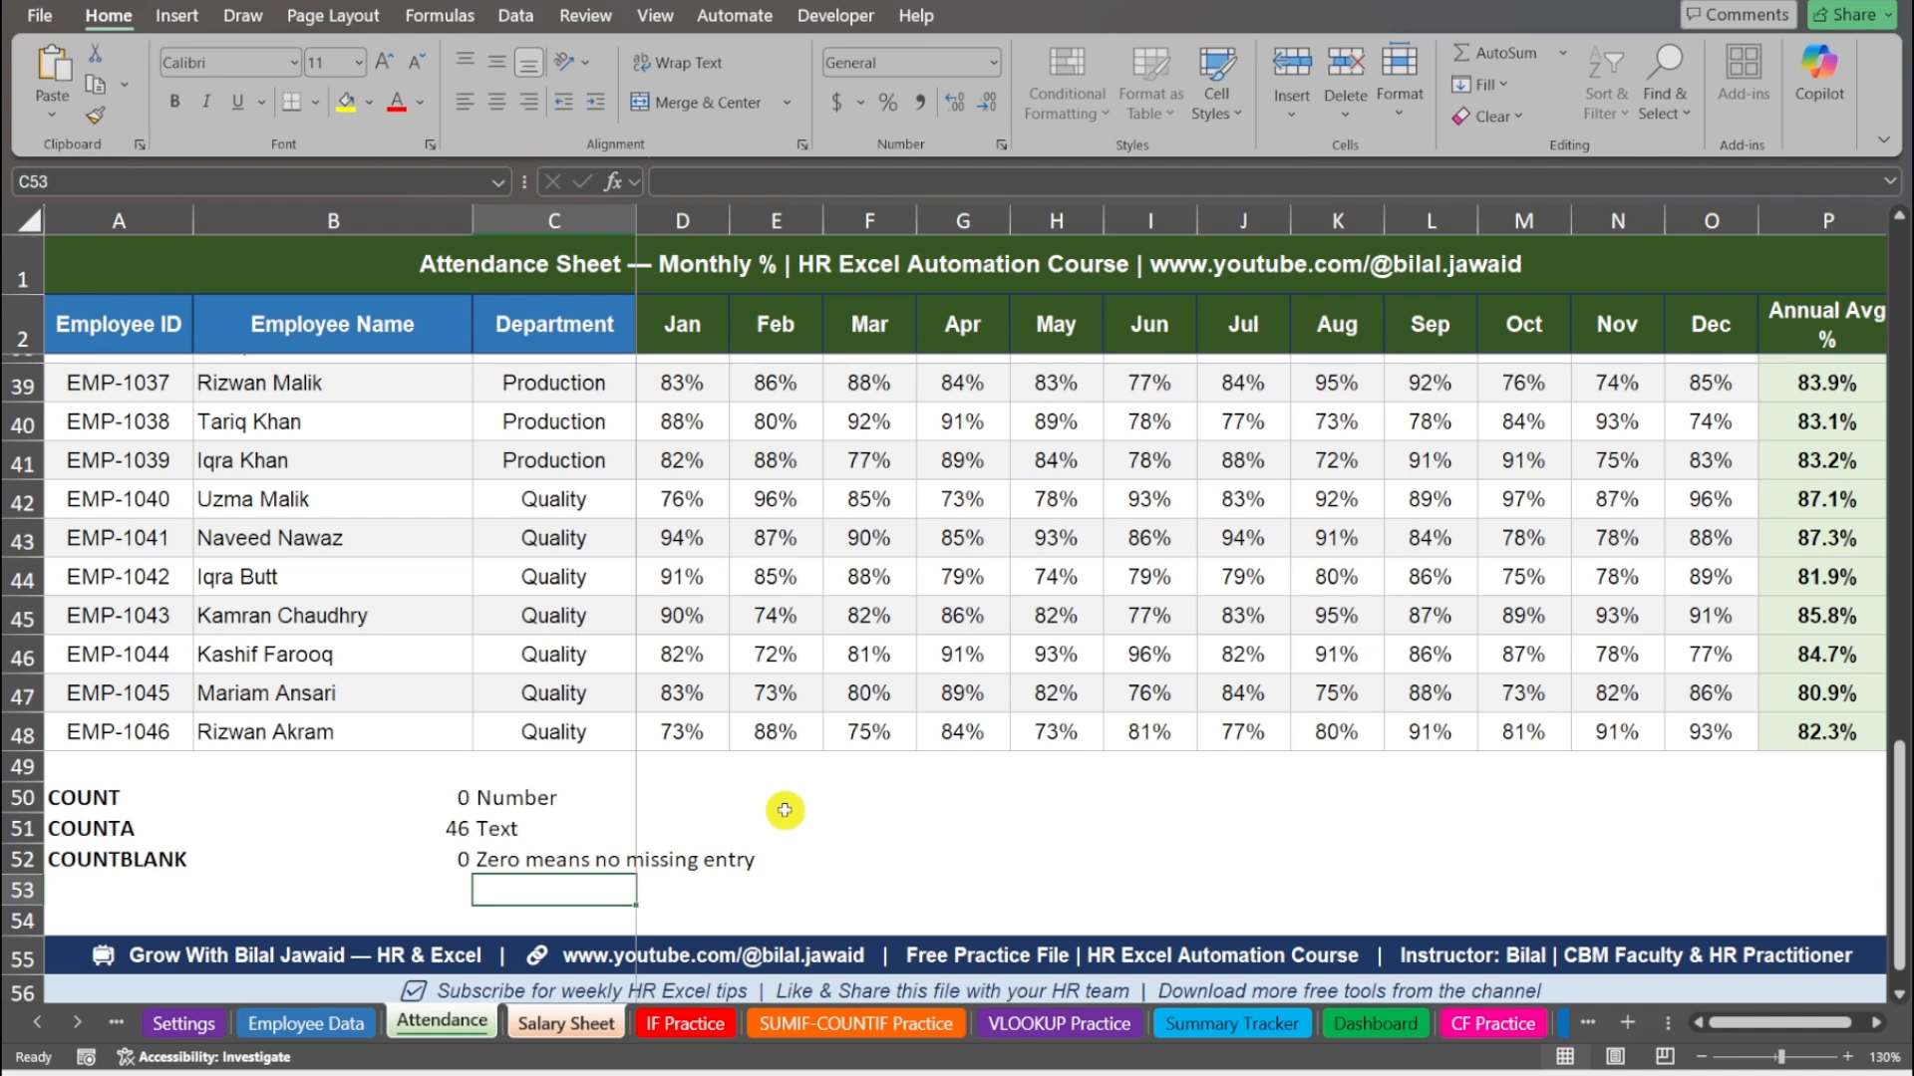
pyautogui.click(414, 828)
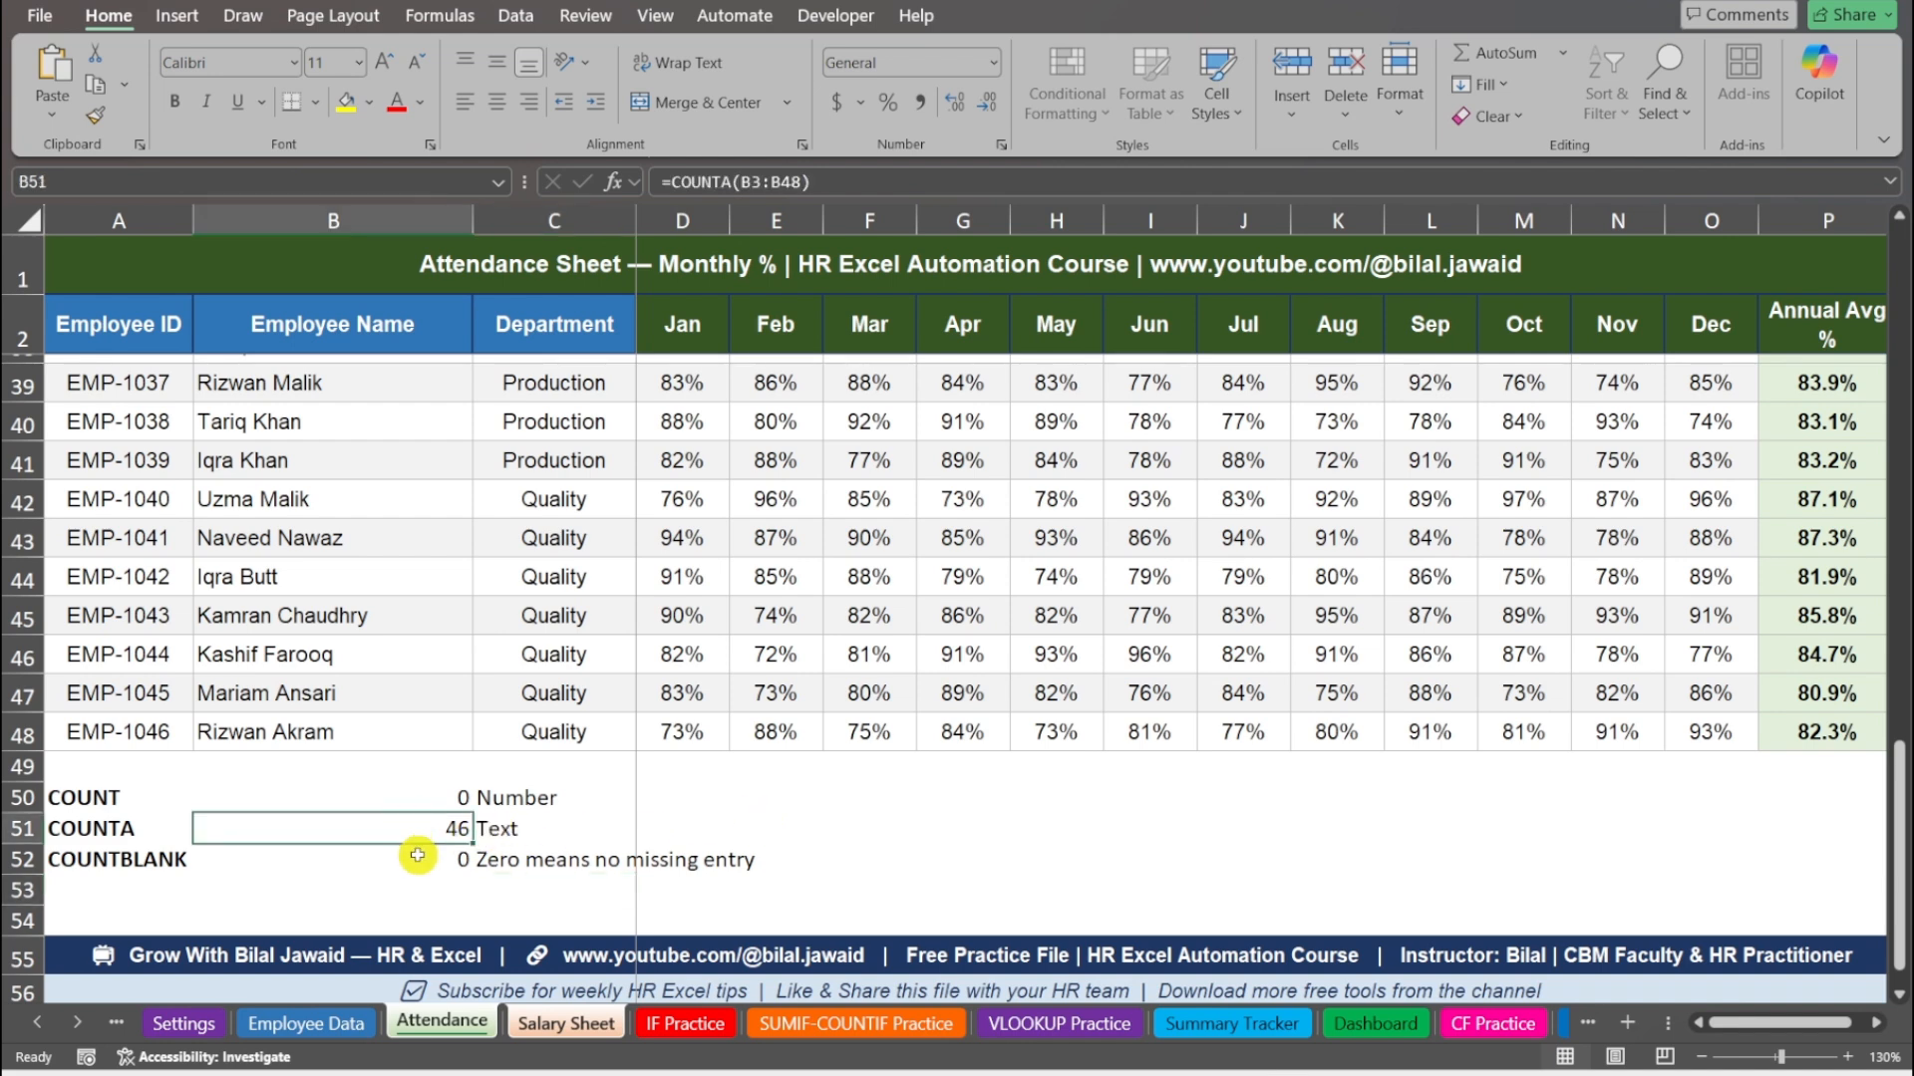
pyautogui.click(395, 858)
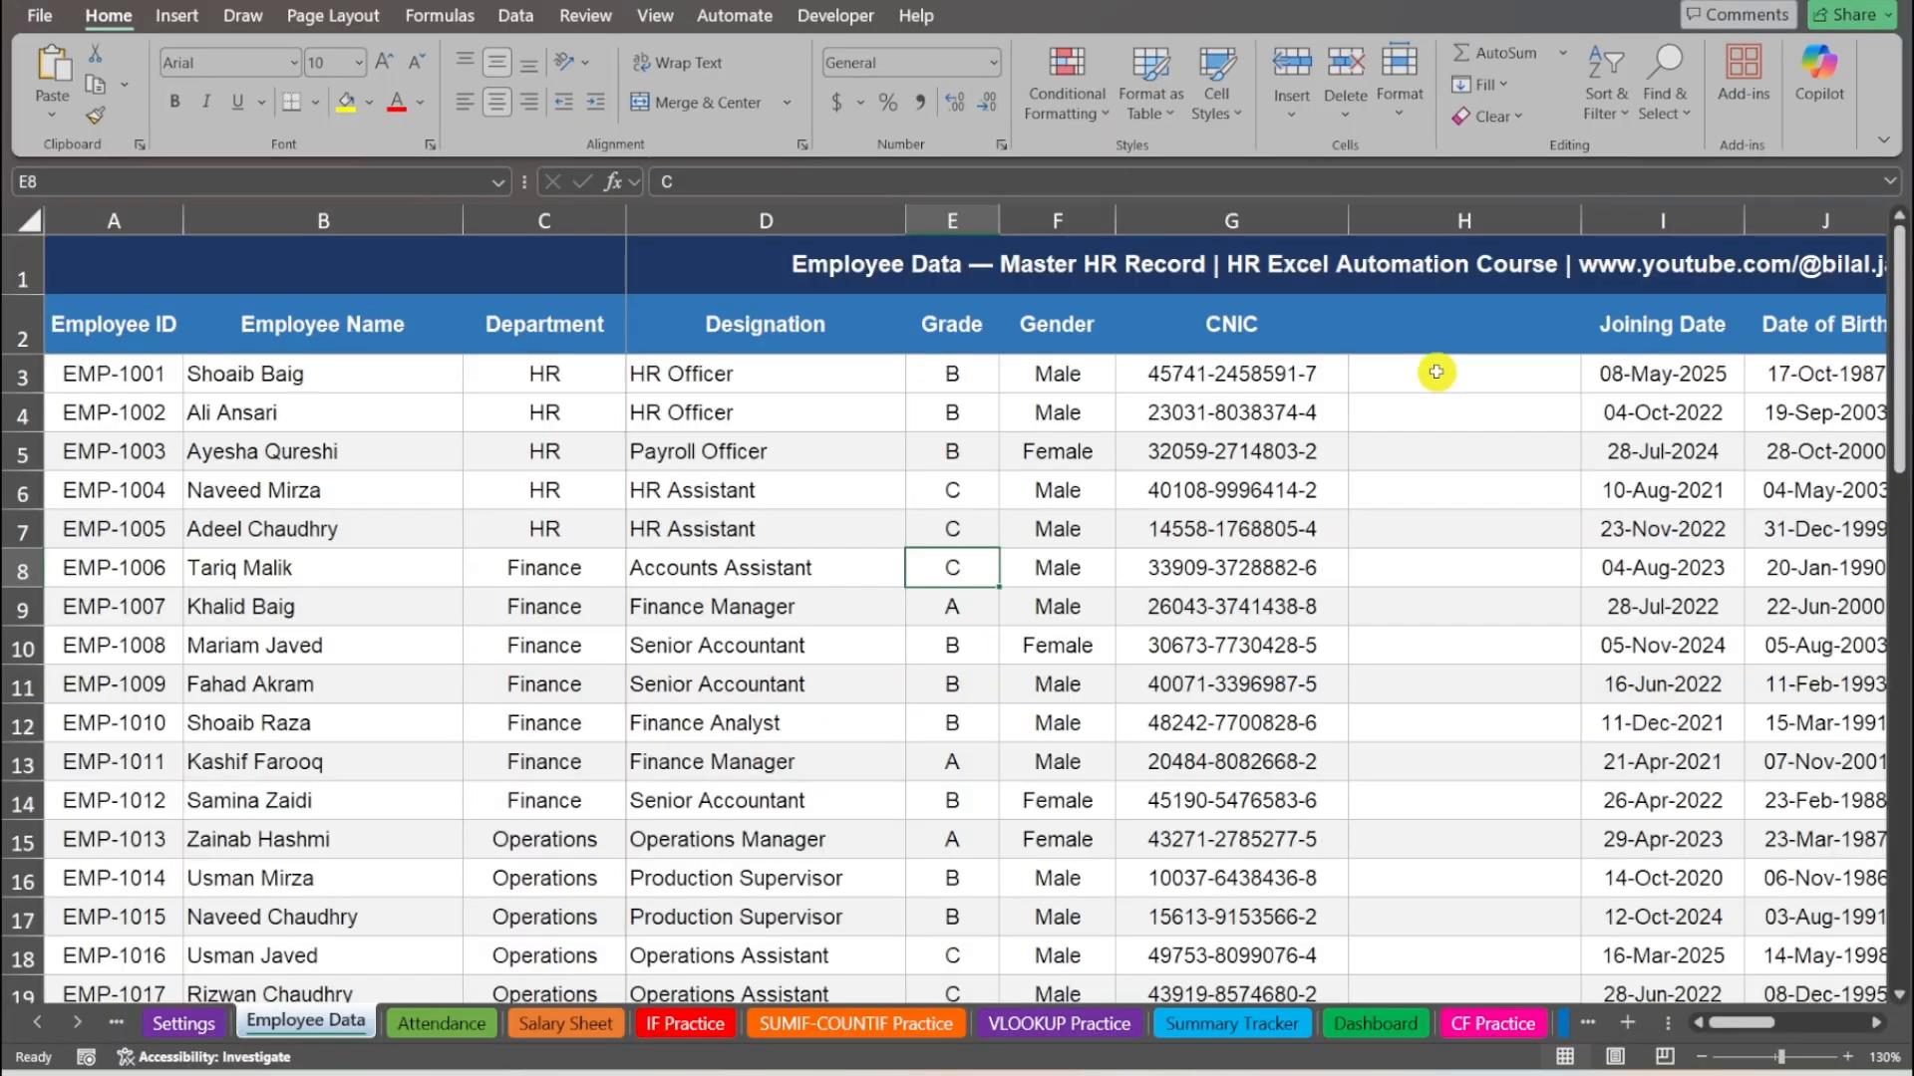
# - Enter the header "No. of Characters" in H2 of the Employee Data sheet, beside the CNIC column
pyautogui.click(1435, 376)
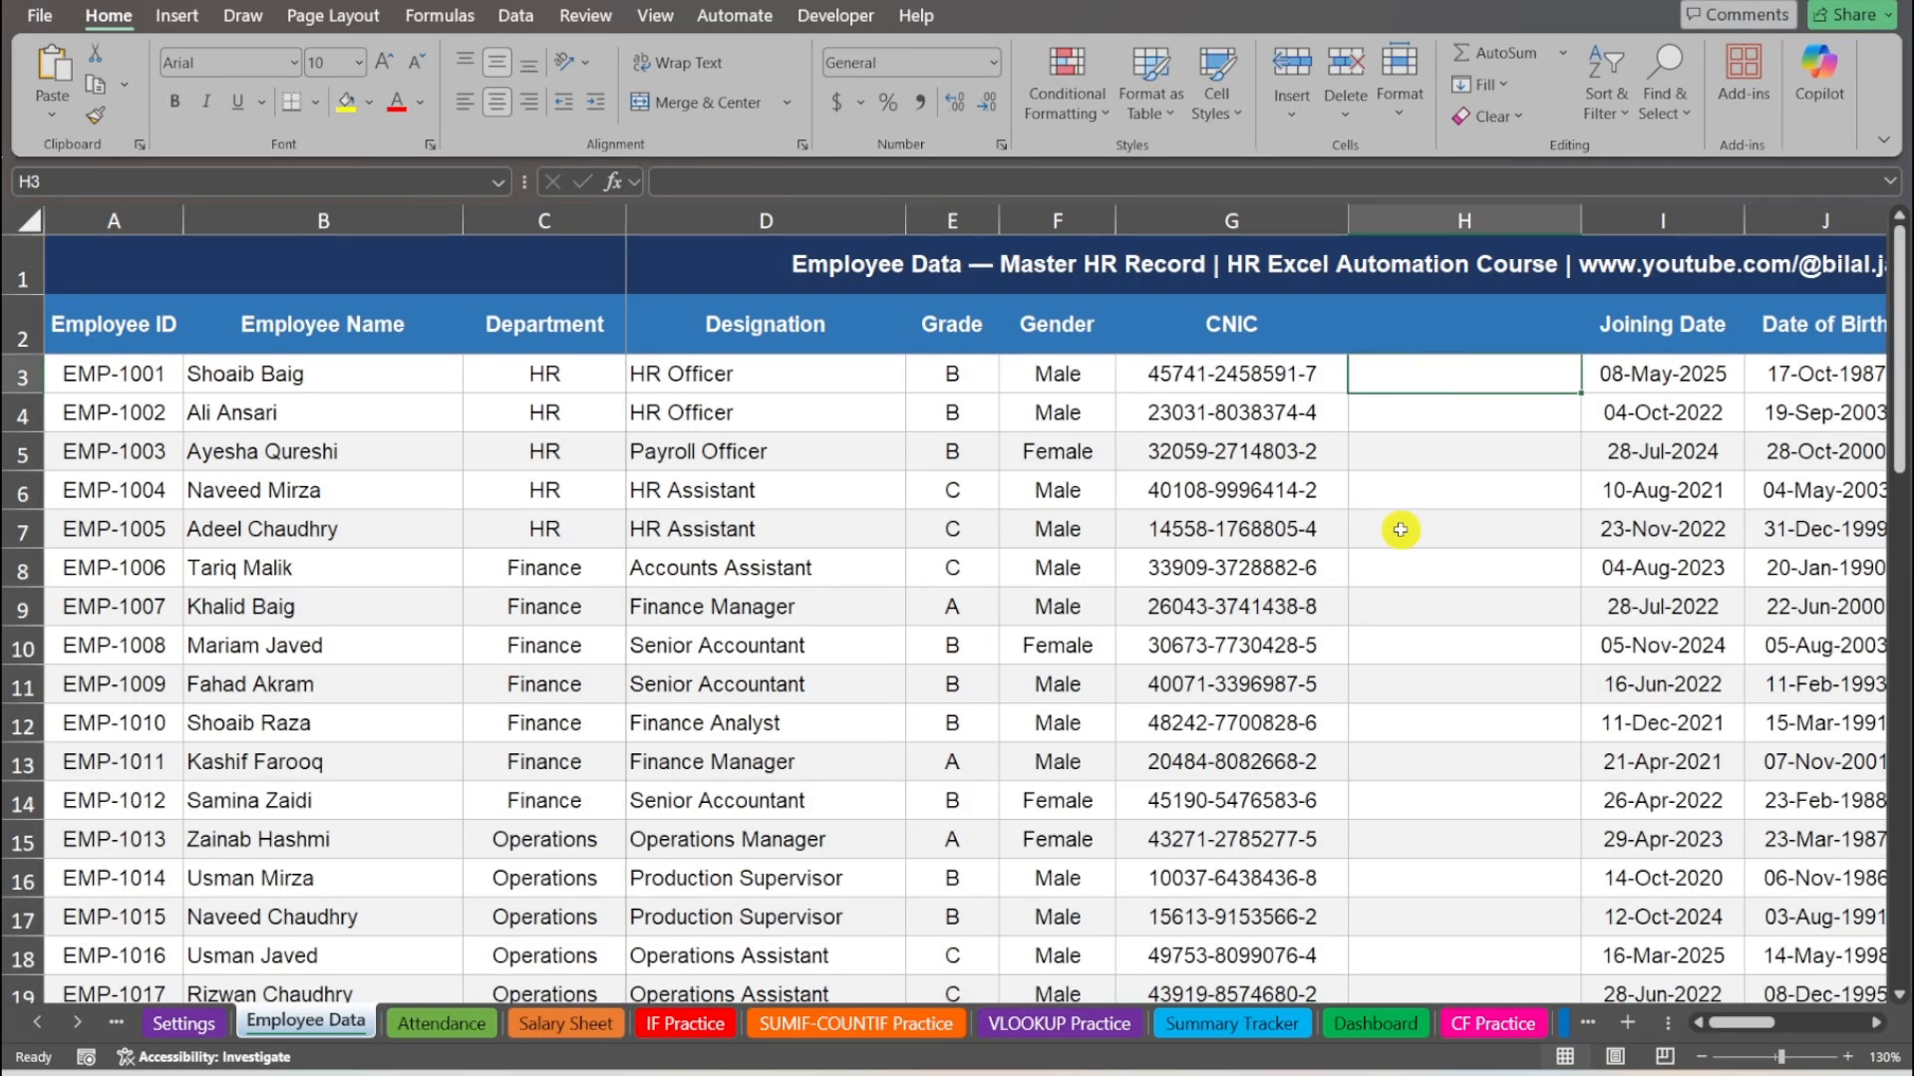
pyautogui.click(1397, 331)
pyautogui.write('No. o')
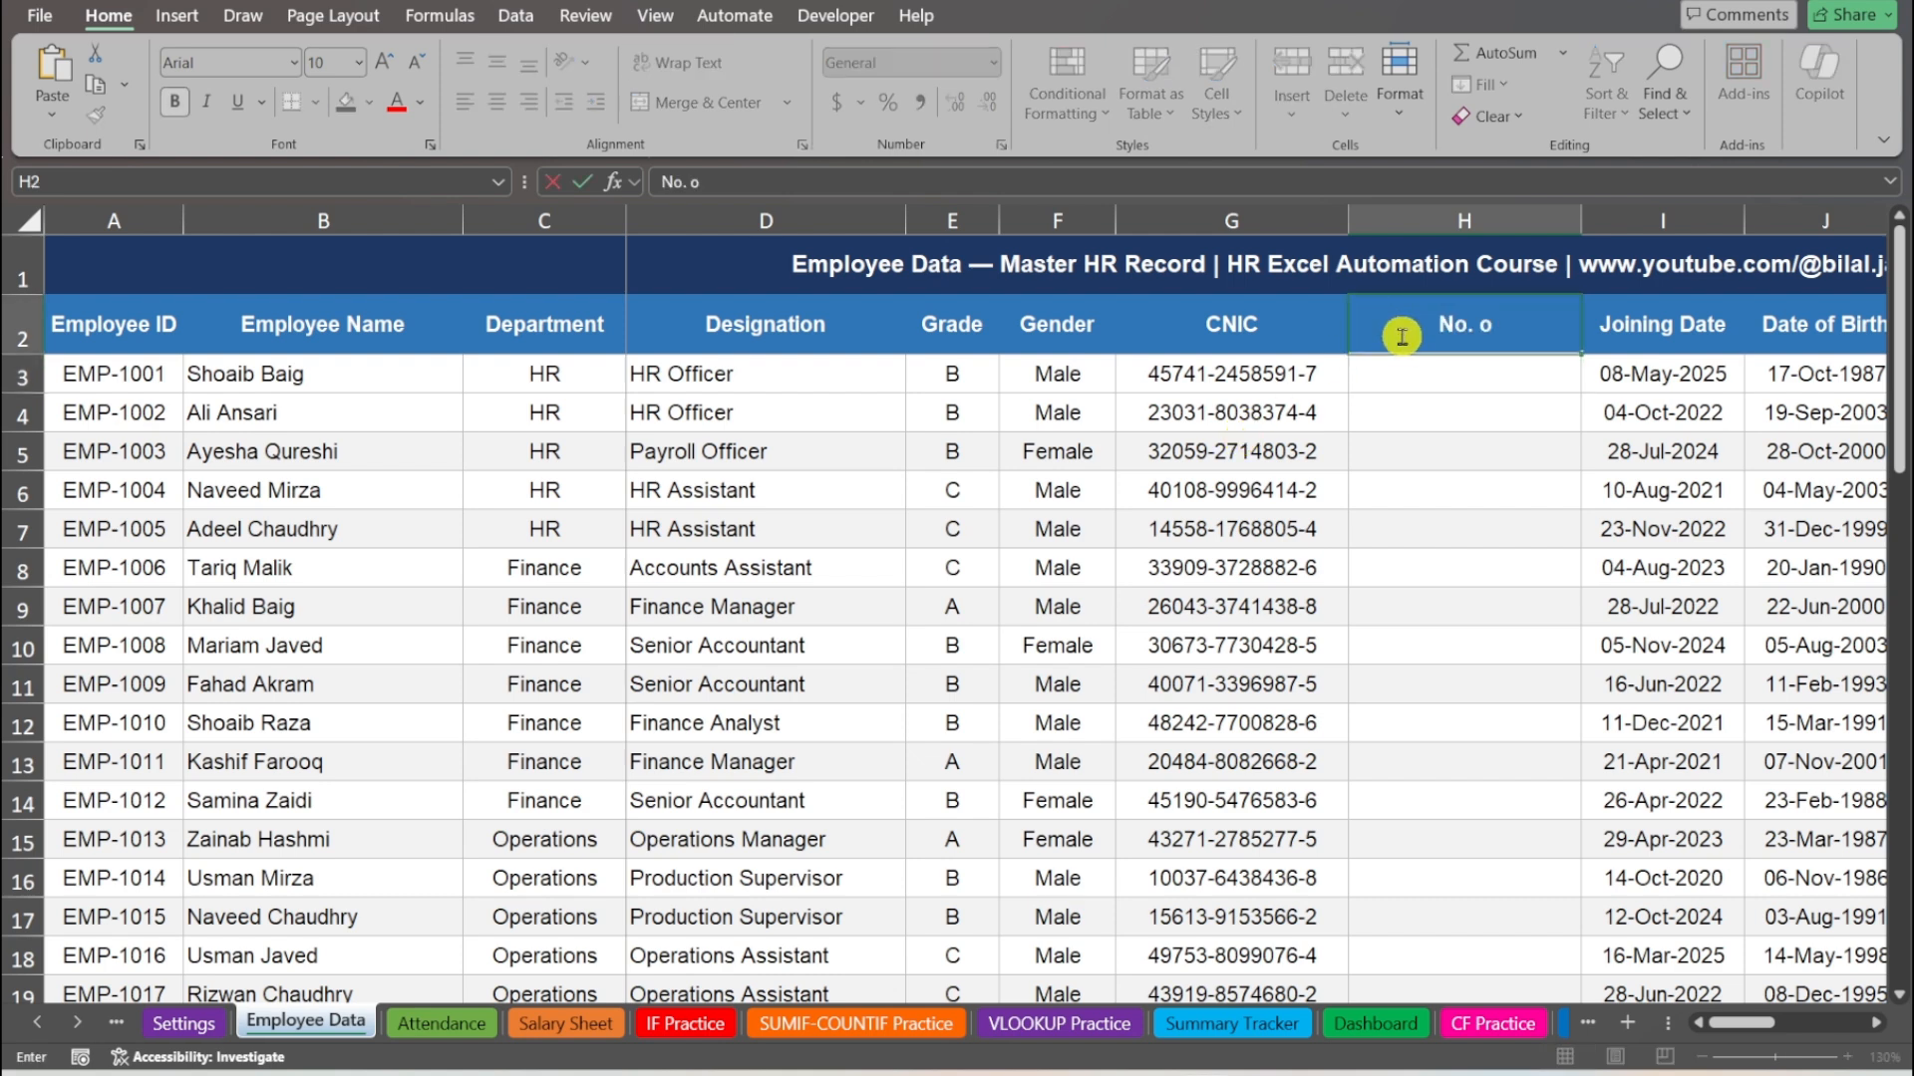
pyautogui.write('f Characters')
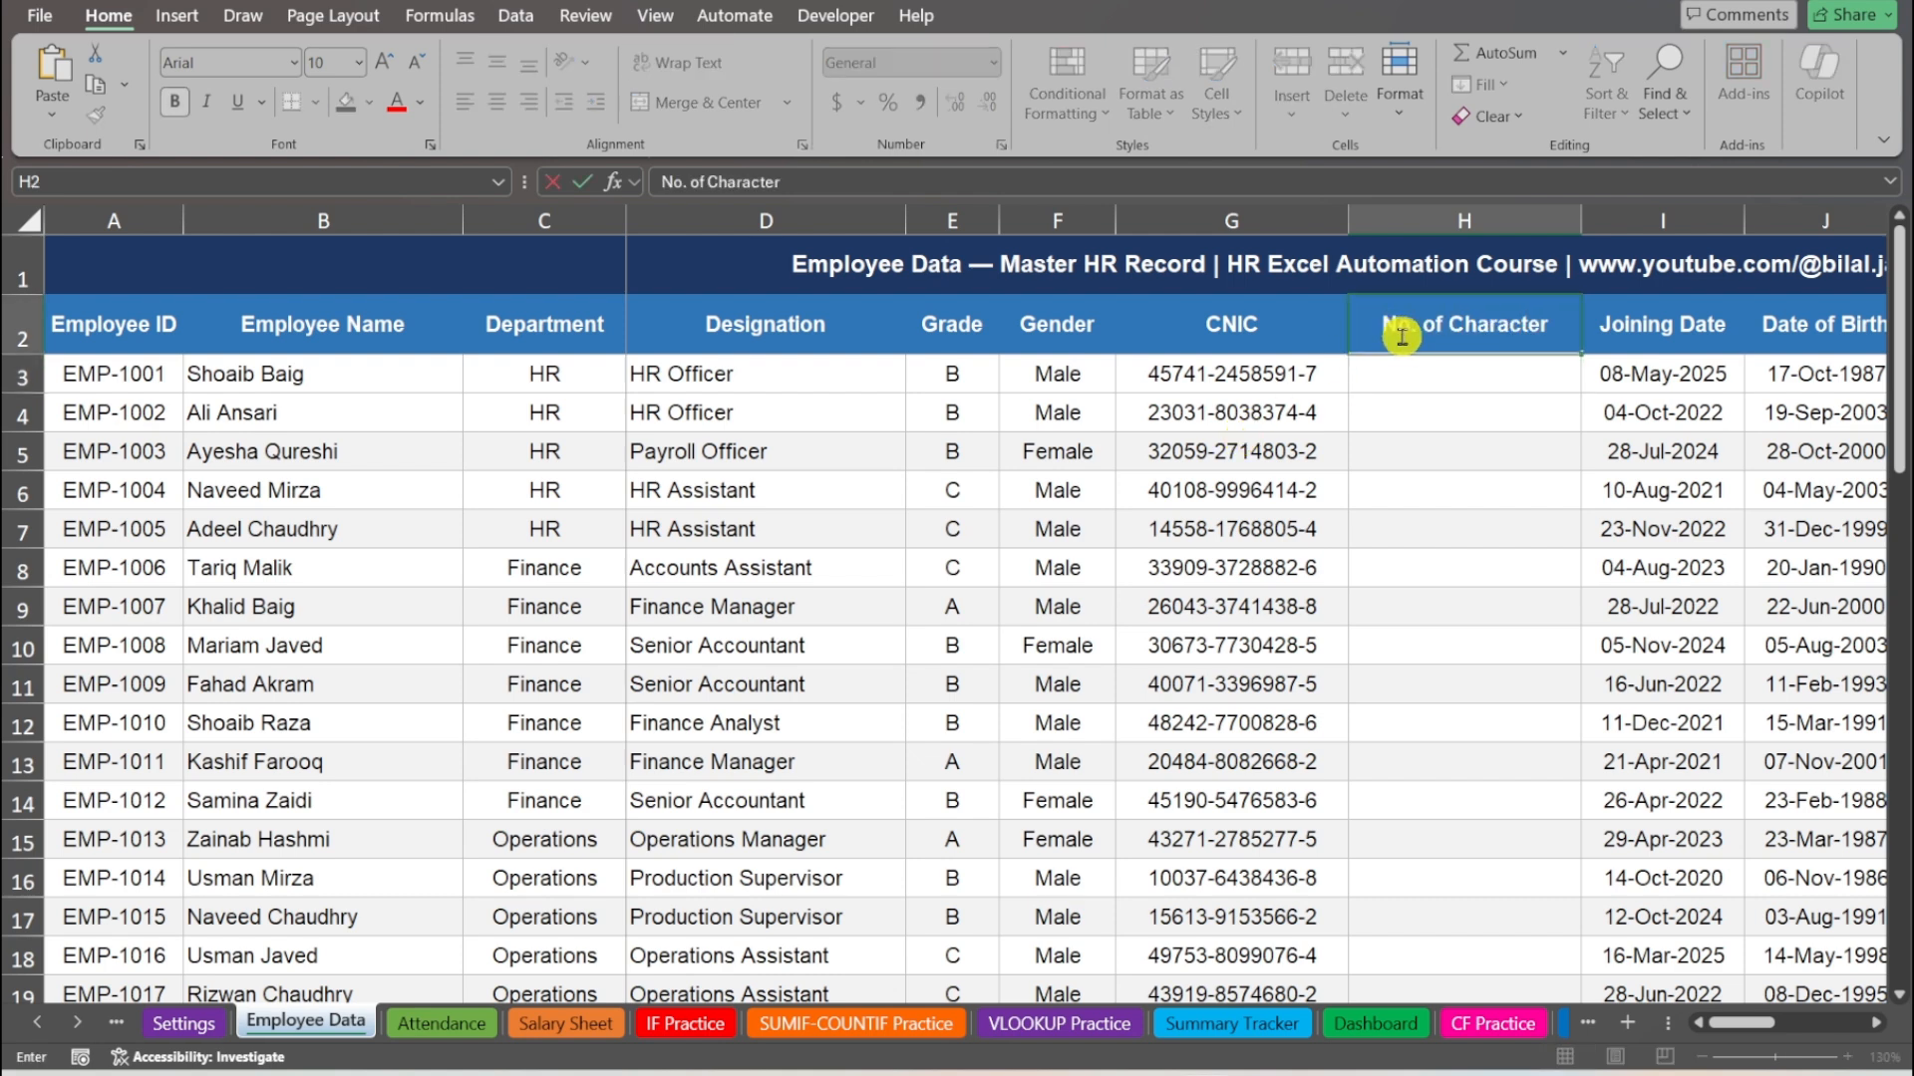
pyautogui.press('Return')
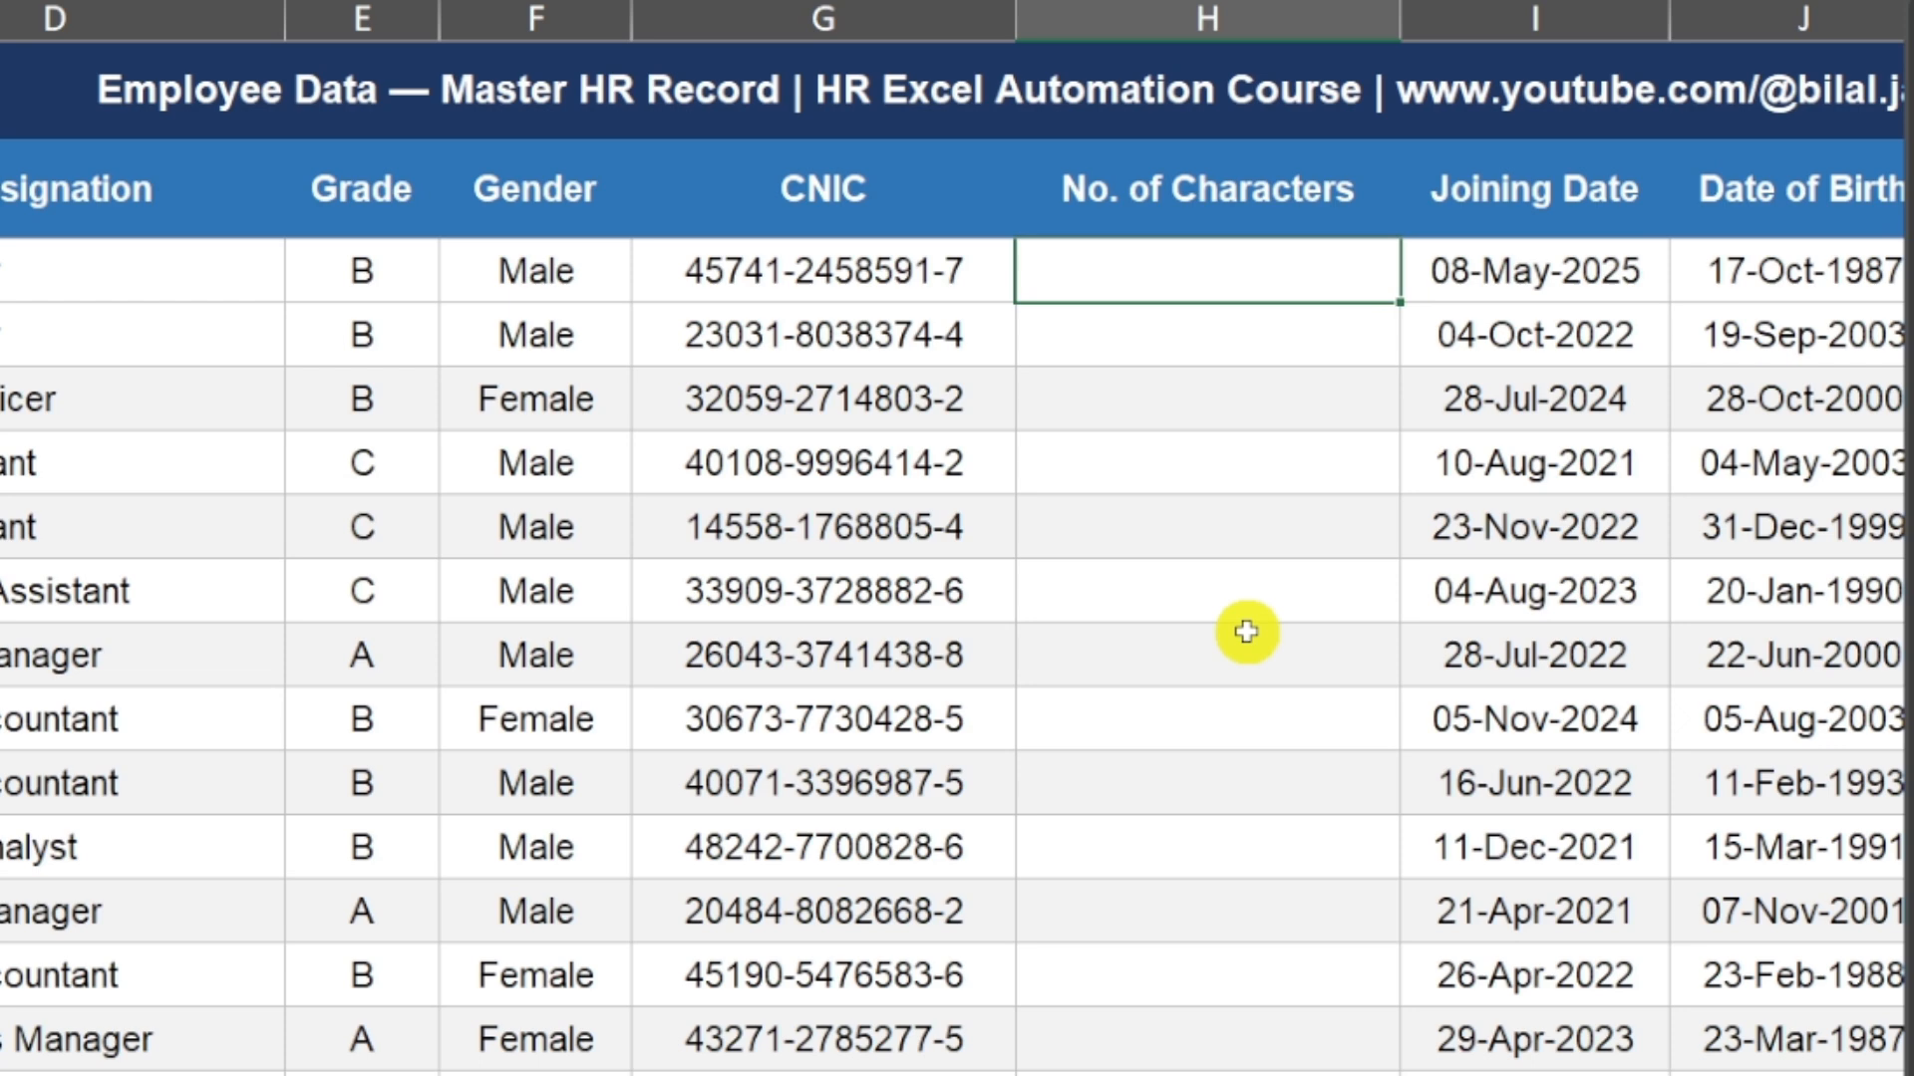
# - Calculate the character count of the first CNIC in H3 with =LEN(G3)
pyautogui.write('=LEN(')
pyautogui.press('Left')
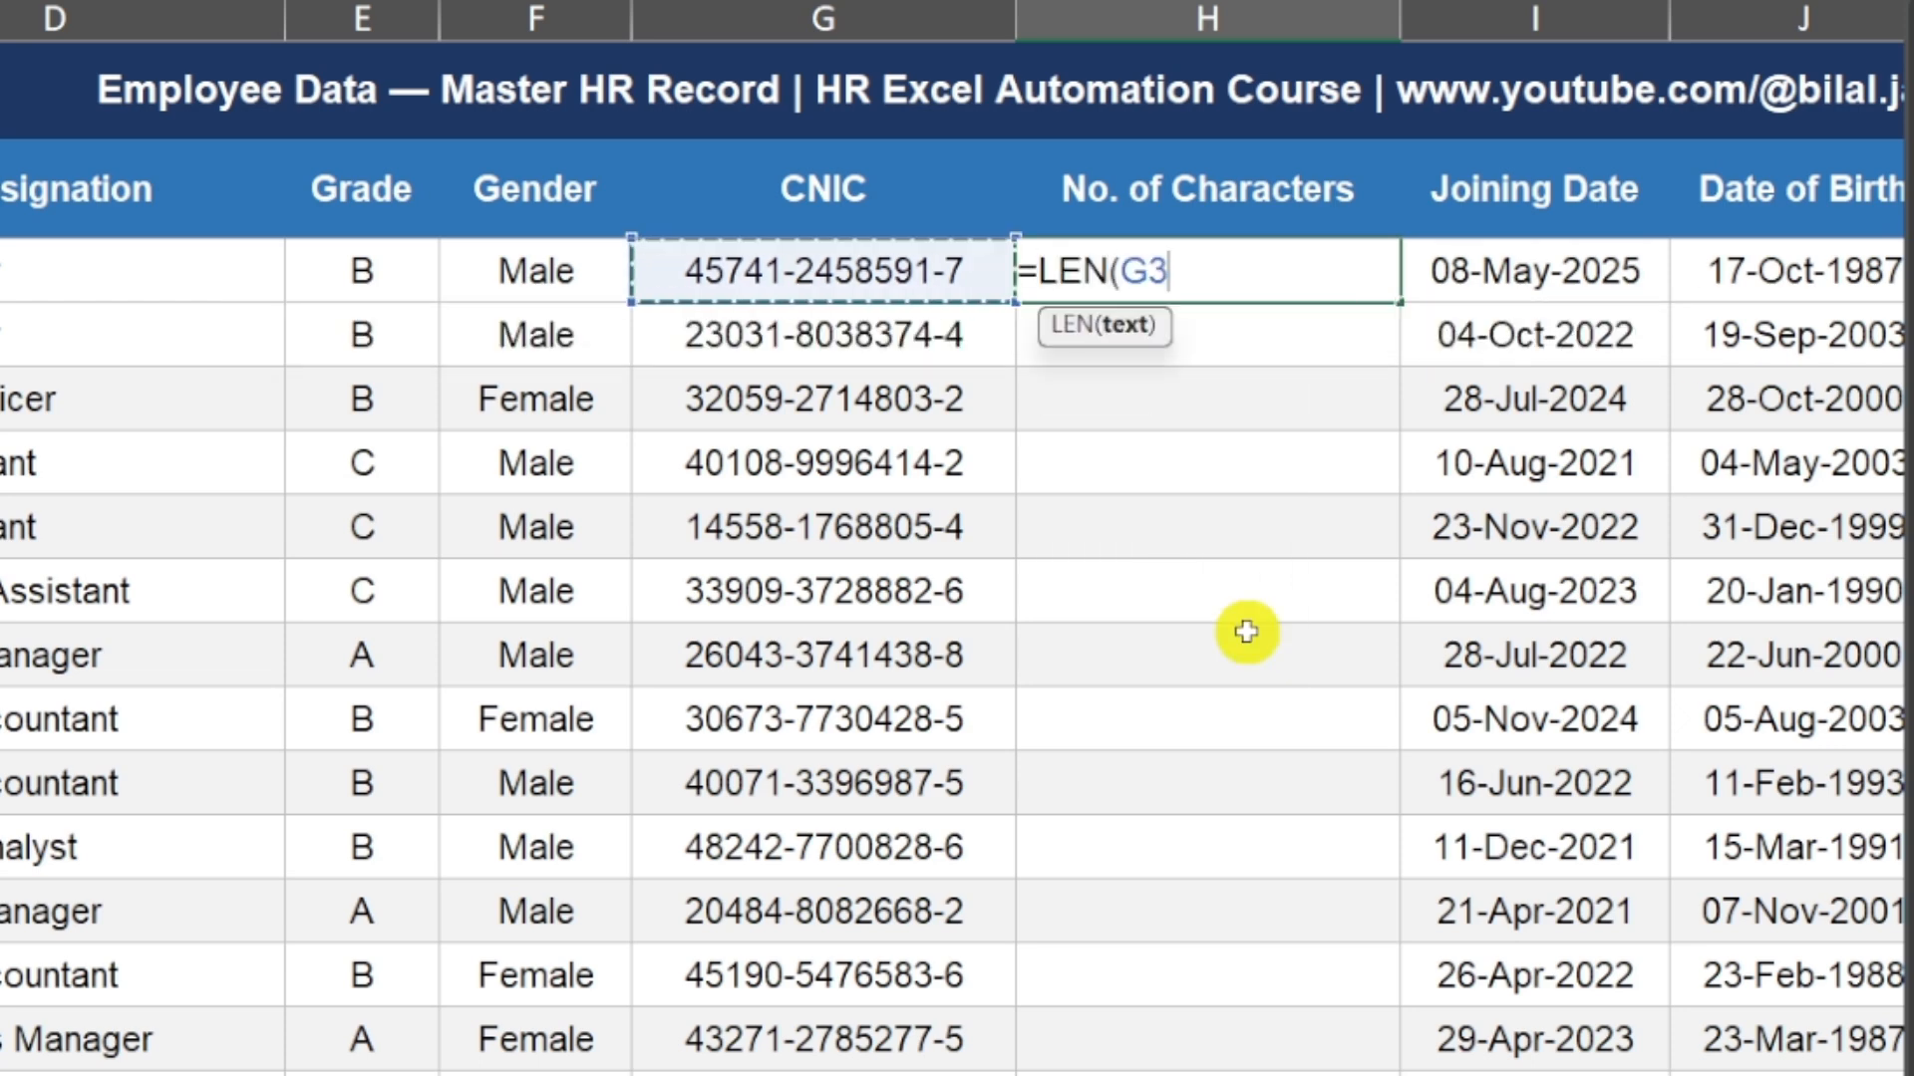
pyautogui.write(')')
pyautogui.press('Return')
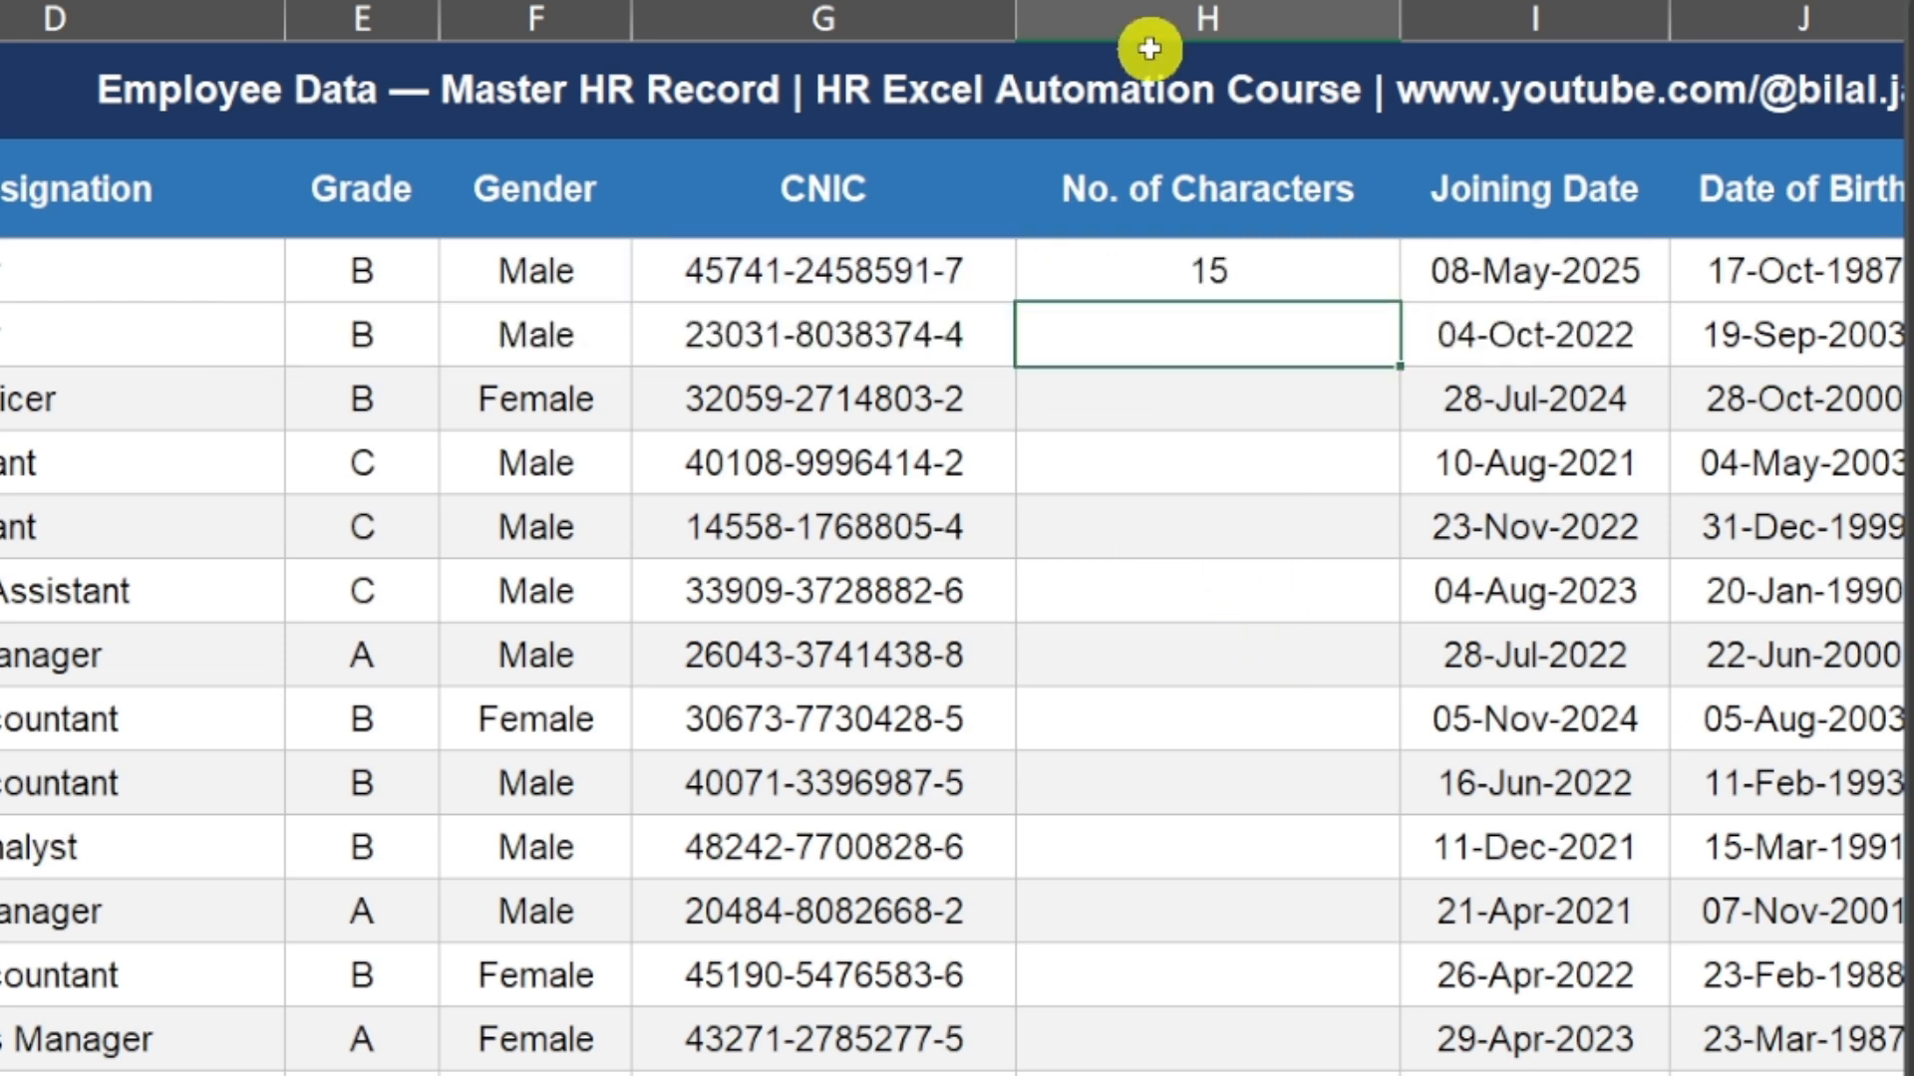
# - Fill the LEN formula from H3 down the No. of Characters column for the remaining employees
pyautogui.click(1209, 267)
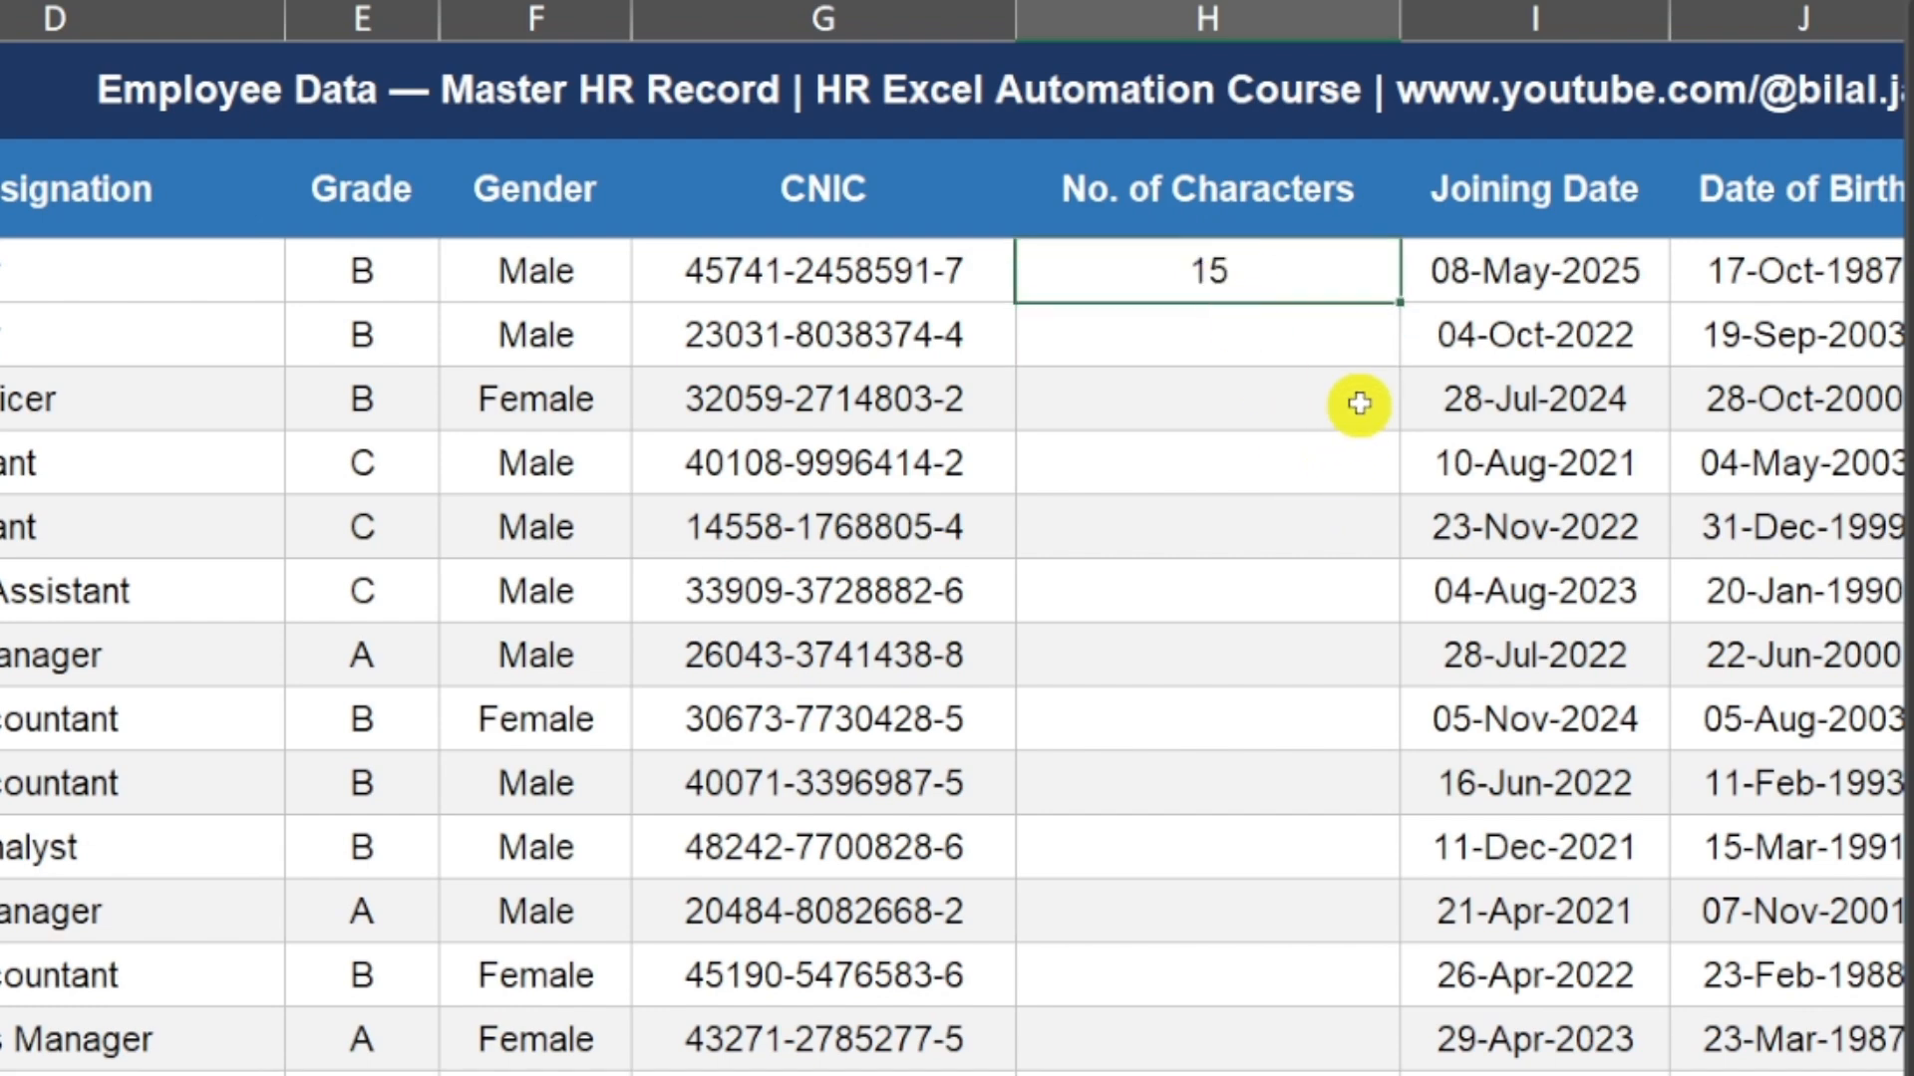
pyautogui.moveTo(1400, 302); pyautogui.dragTo(1273, 1017)
pyautogui.scroll(3, 1271, 917)
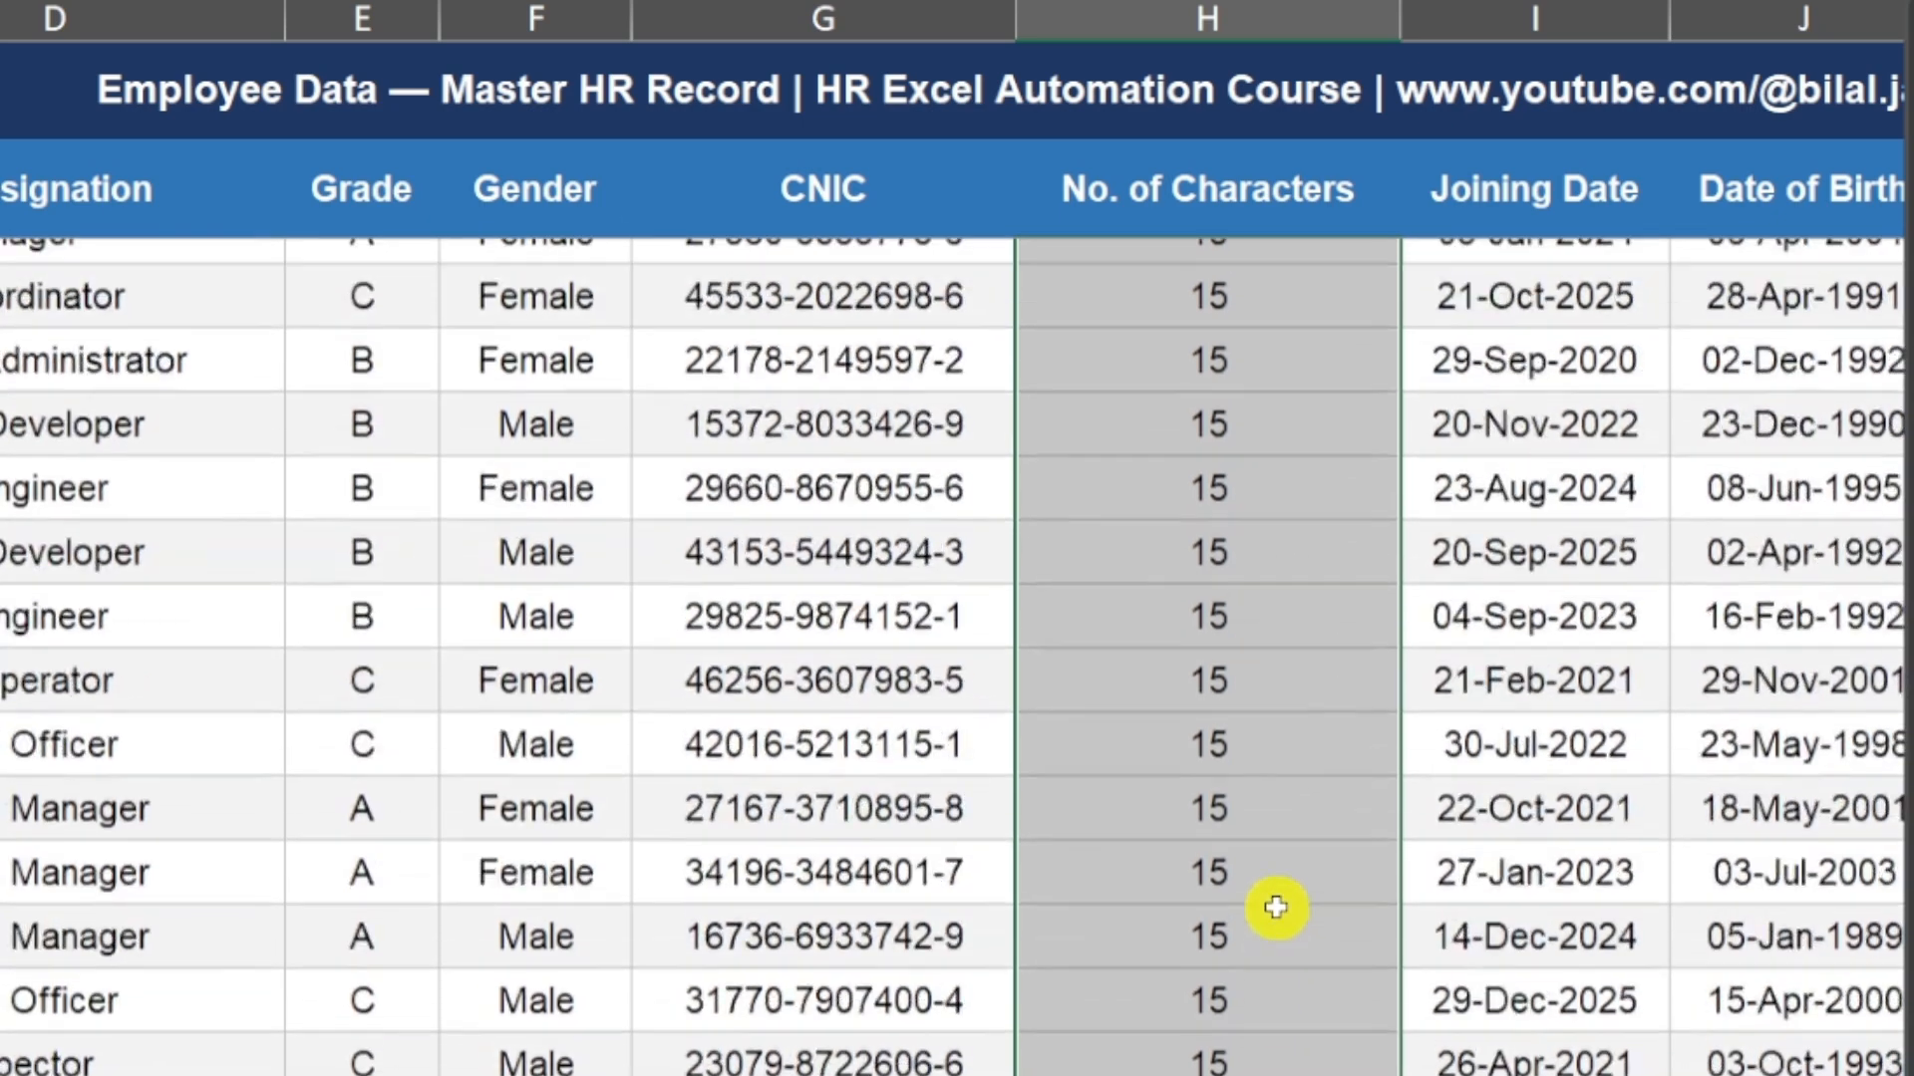
pyautogui.scroll(8, 1276, 907)
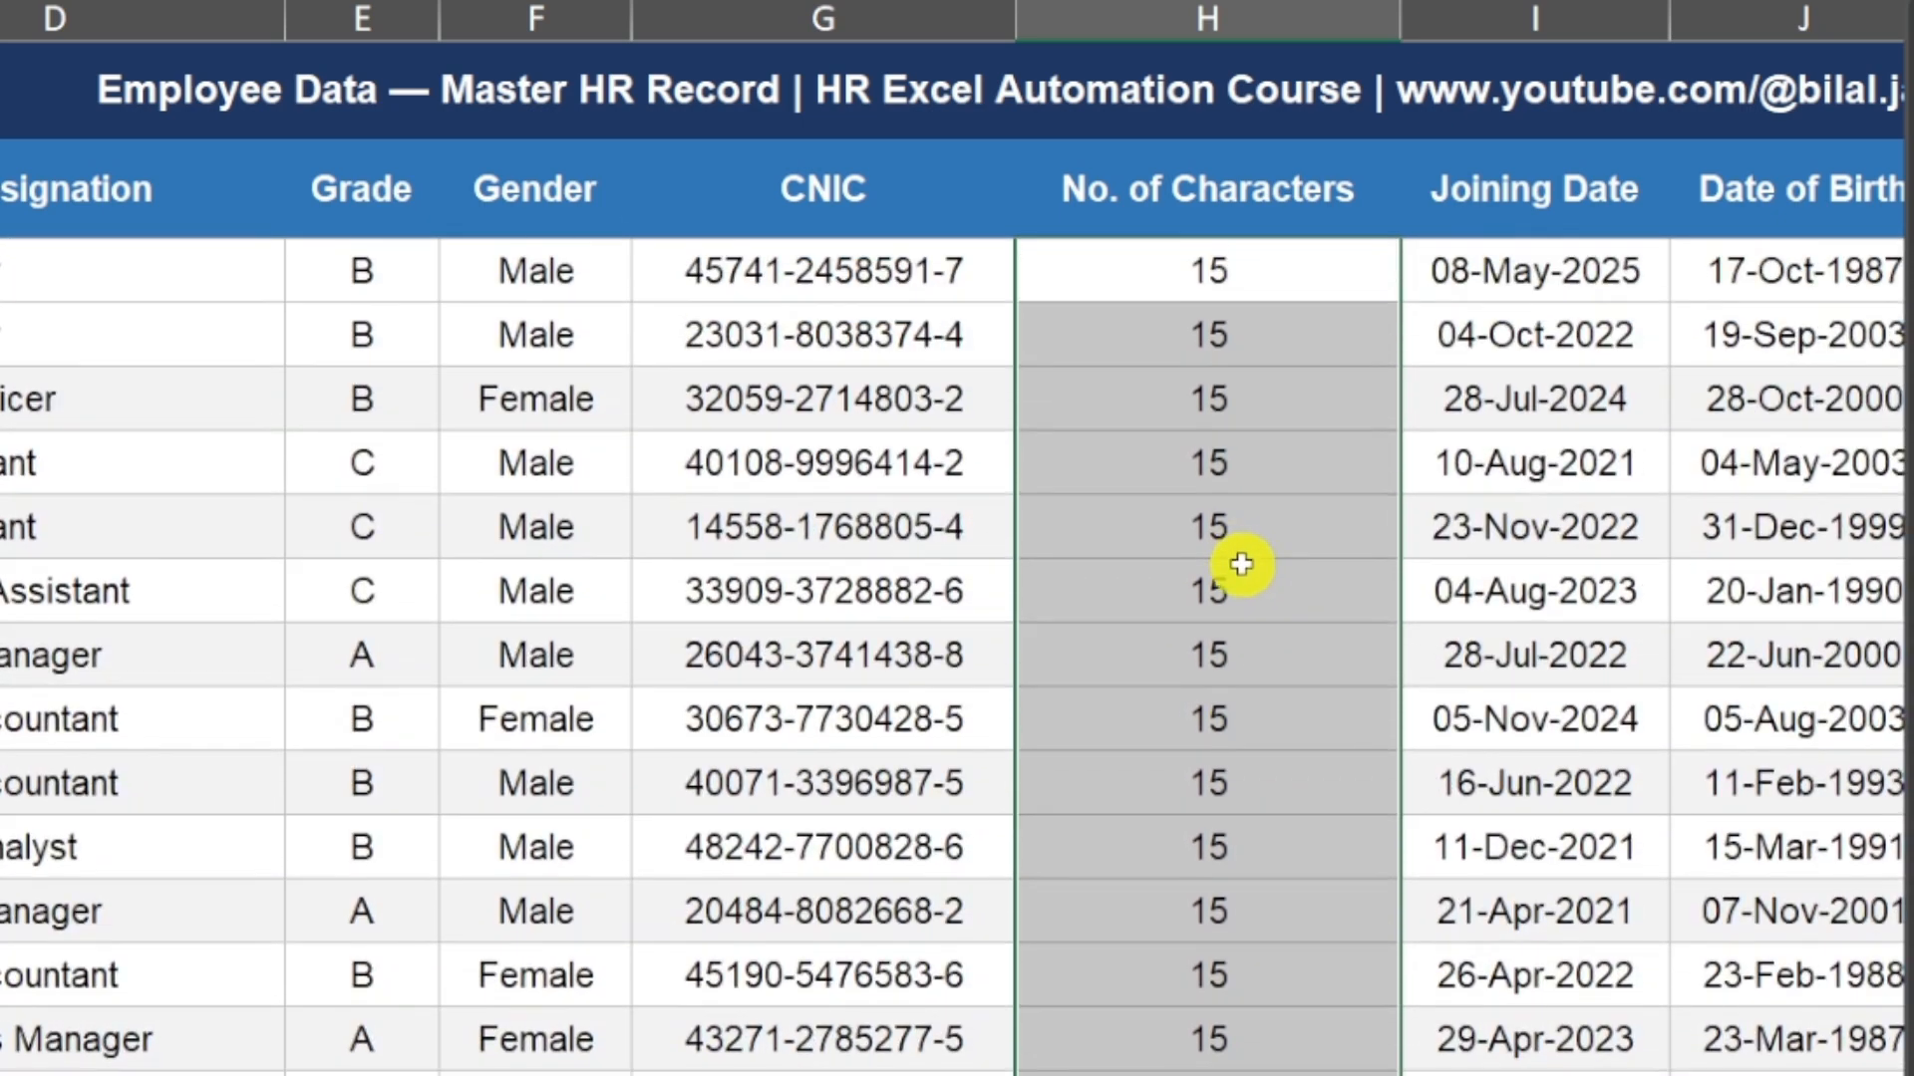
pyautogui.click(1235, 543)
# - Test the character count by removing one digit from the CNIC in G4, and undo the removal
pyautogui.click(877, 338)
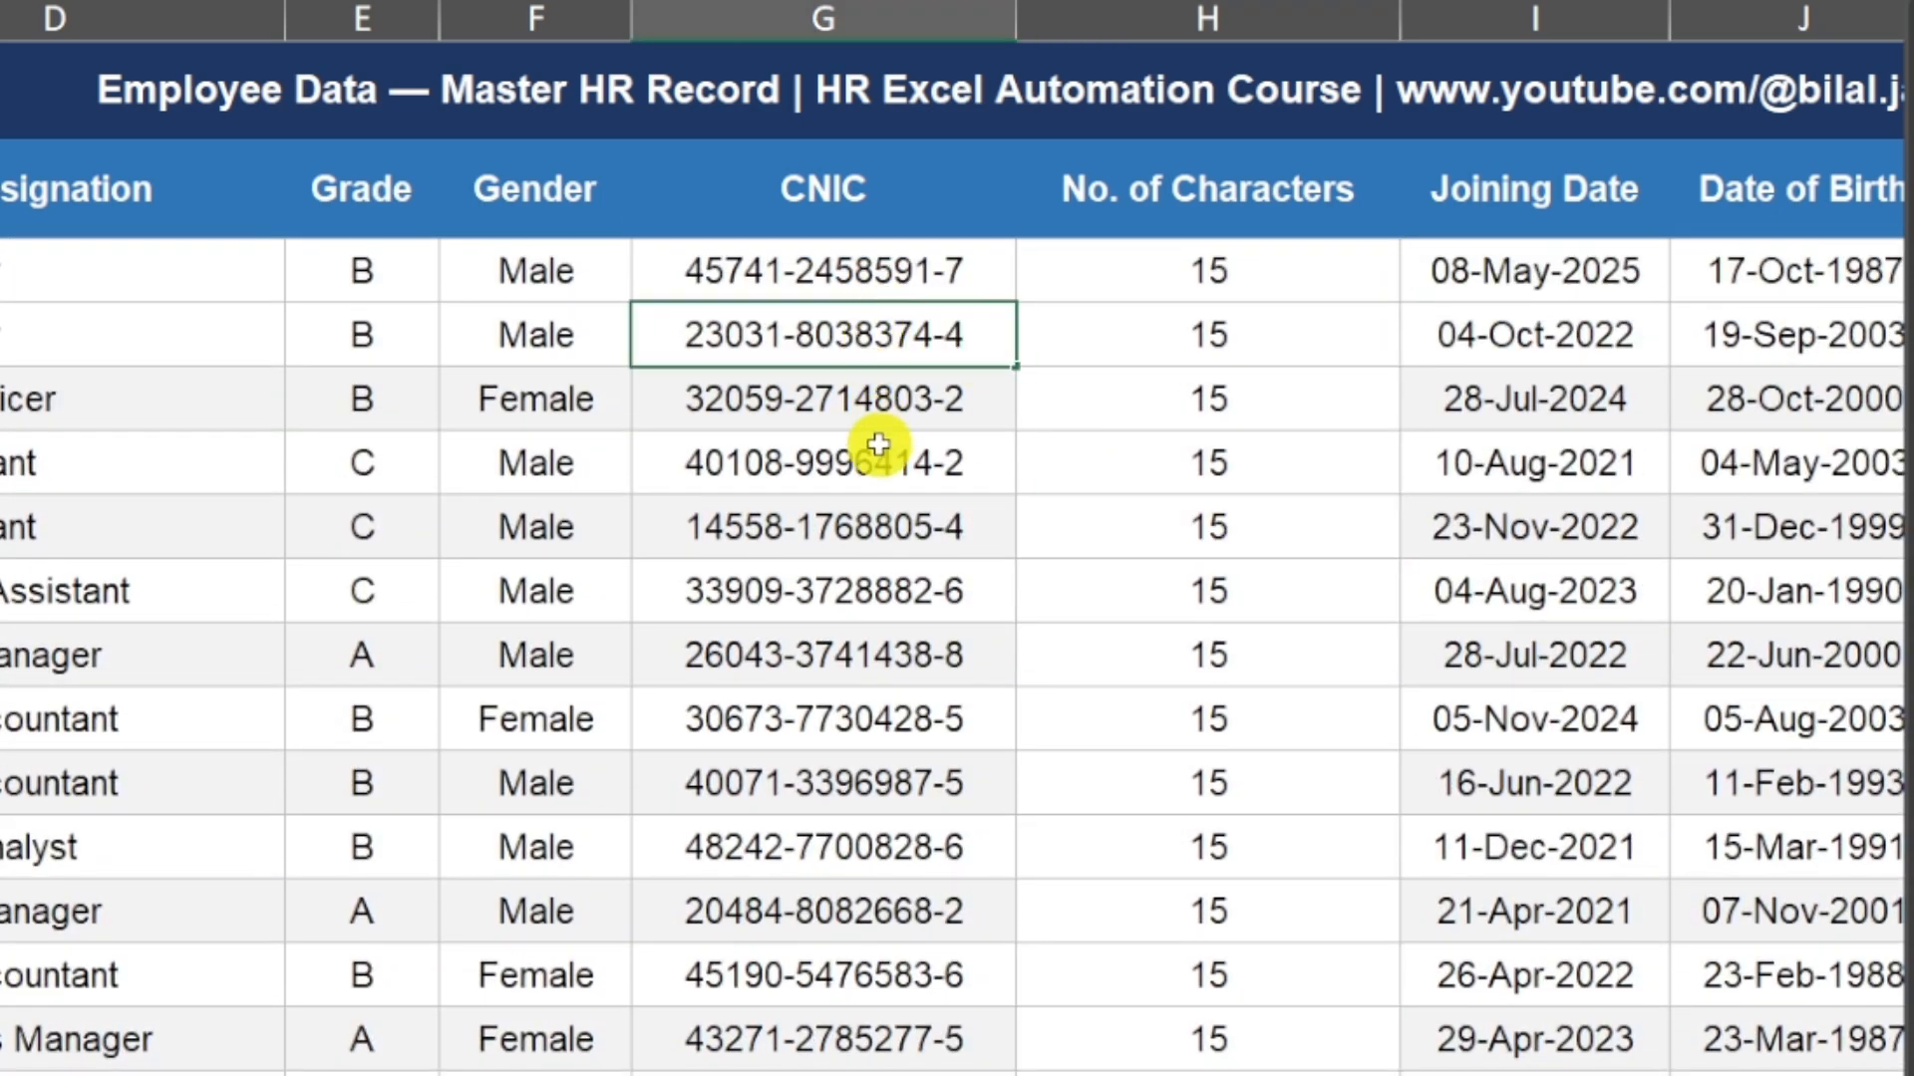
pyautogui.press('Delete')
pyautogui.press('Return')
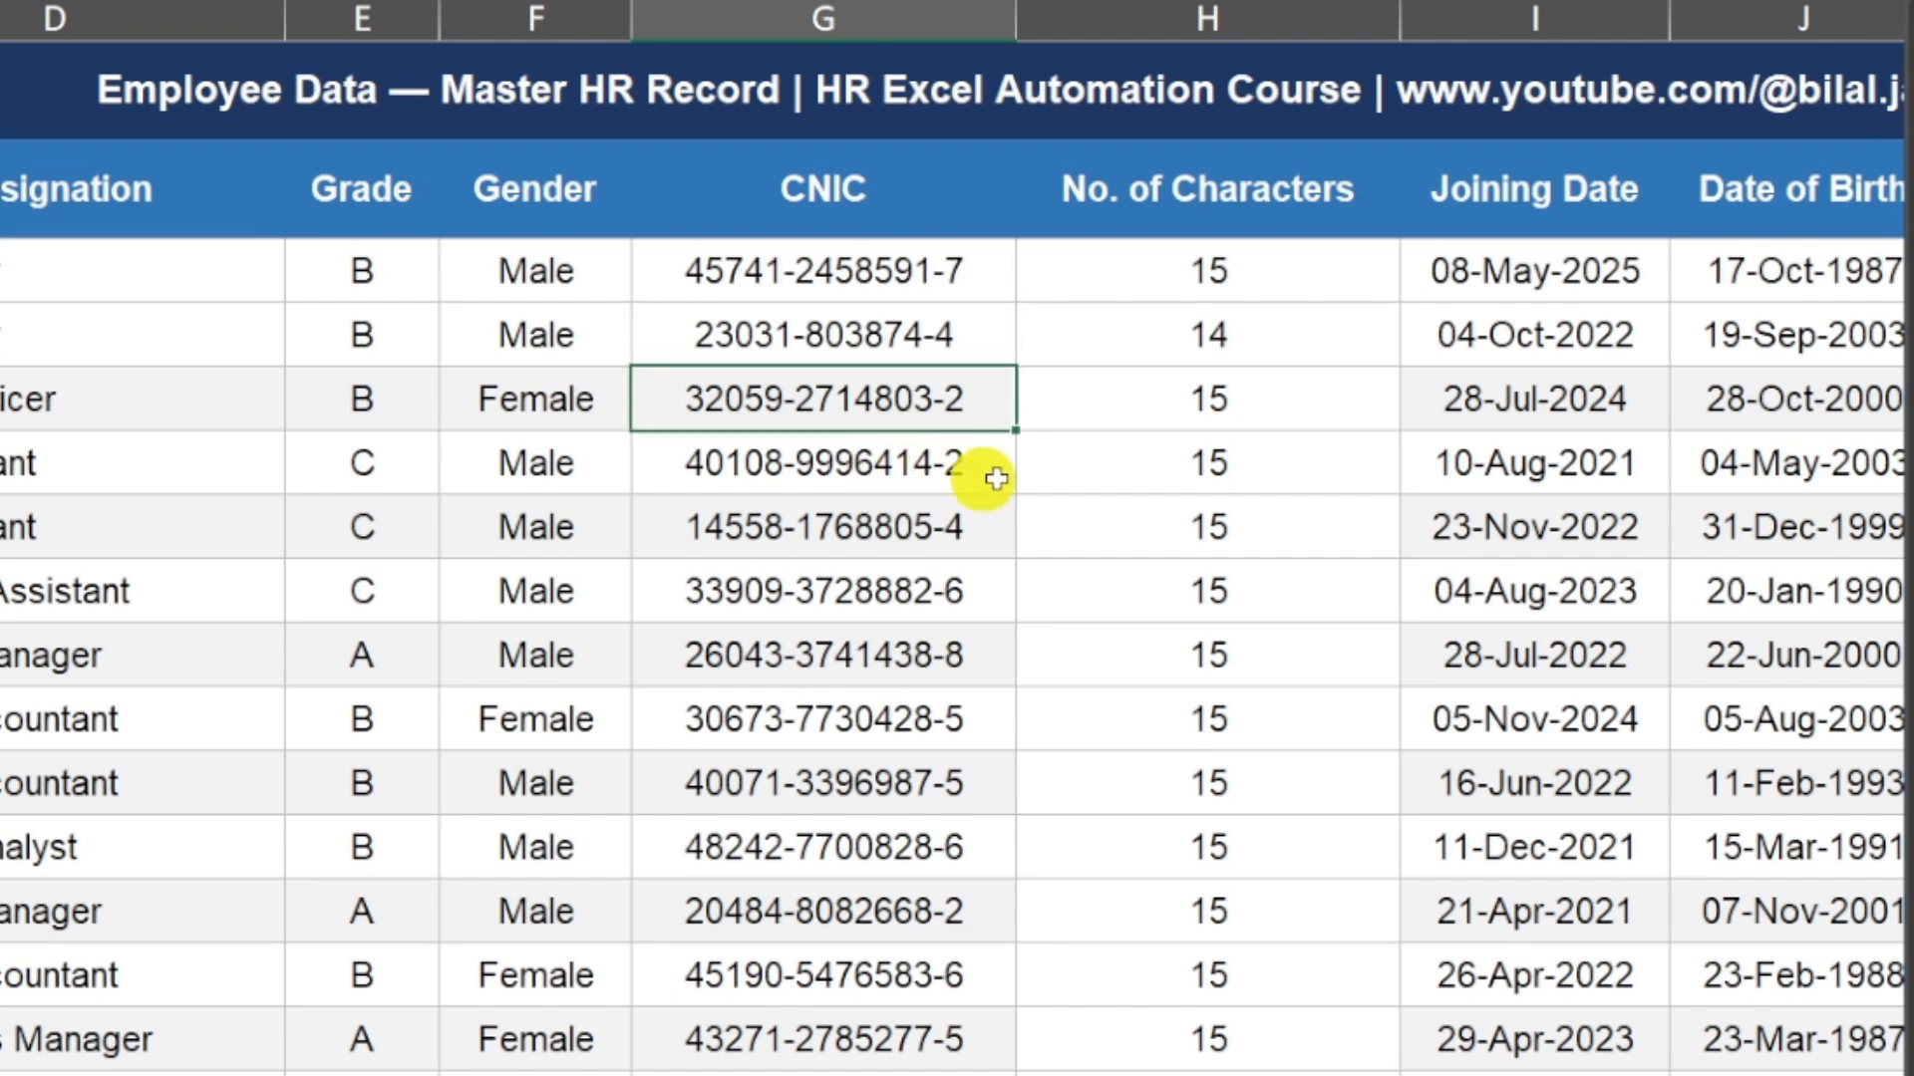
pyautogui.click(1226, 329)
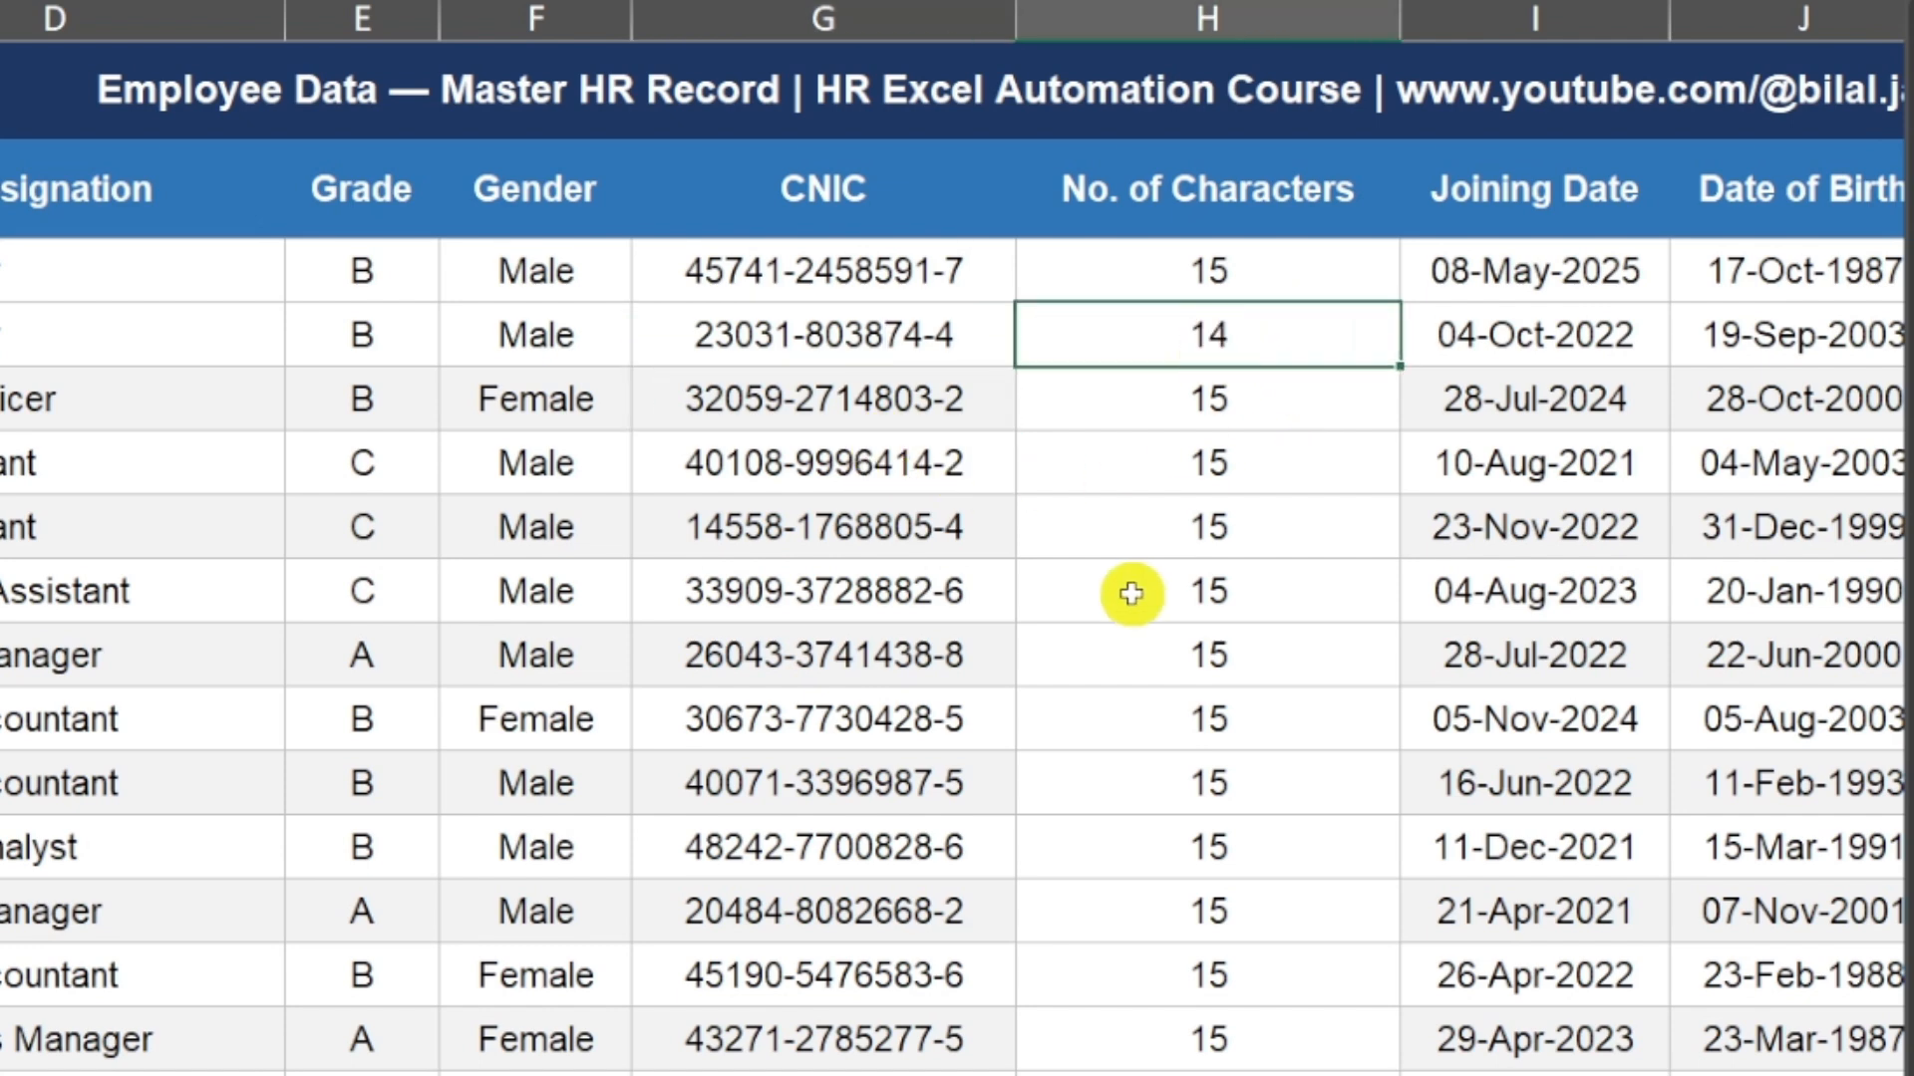
pyautogui.hotkey('ctrl', 'z')
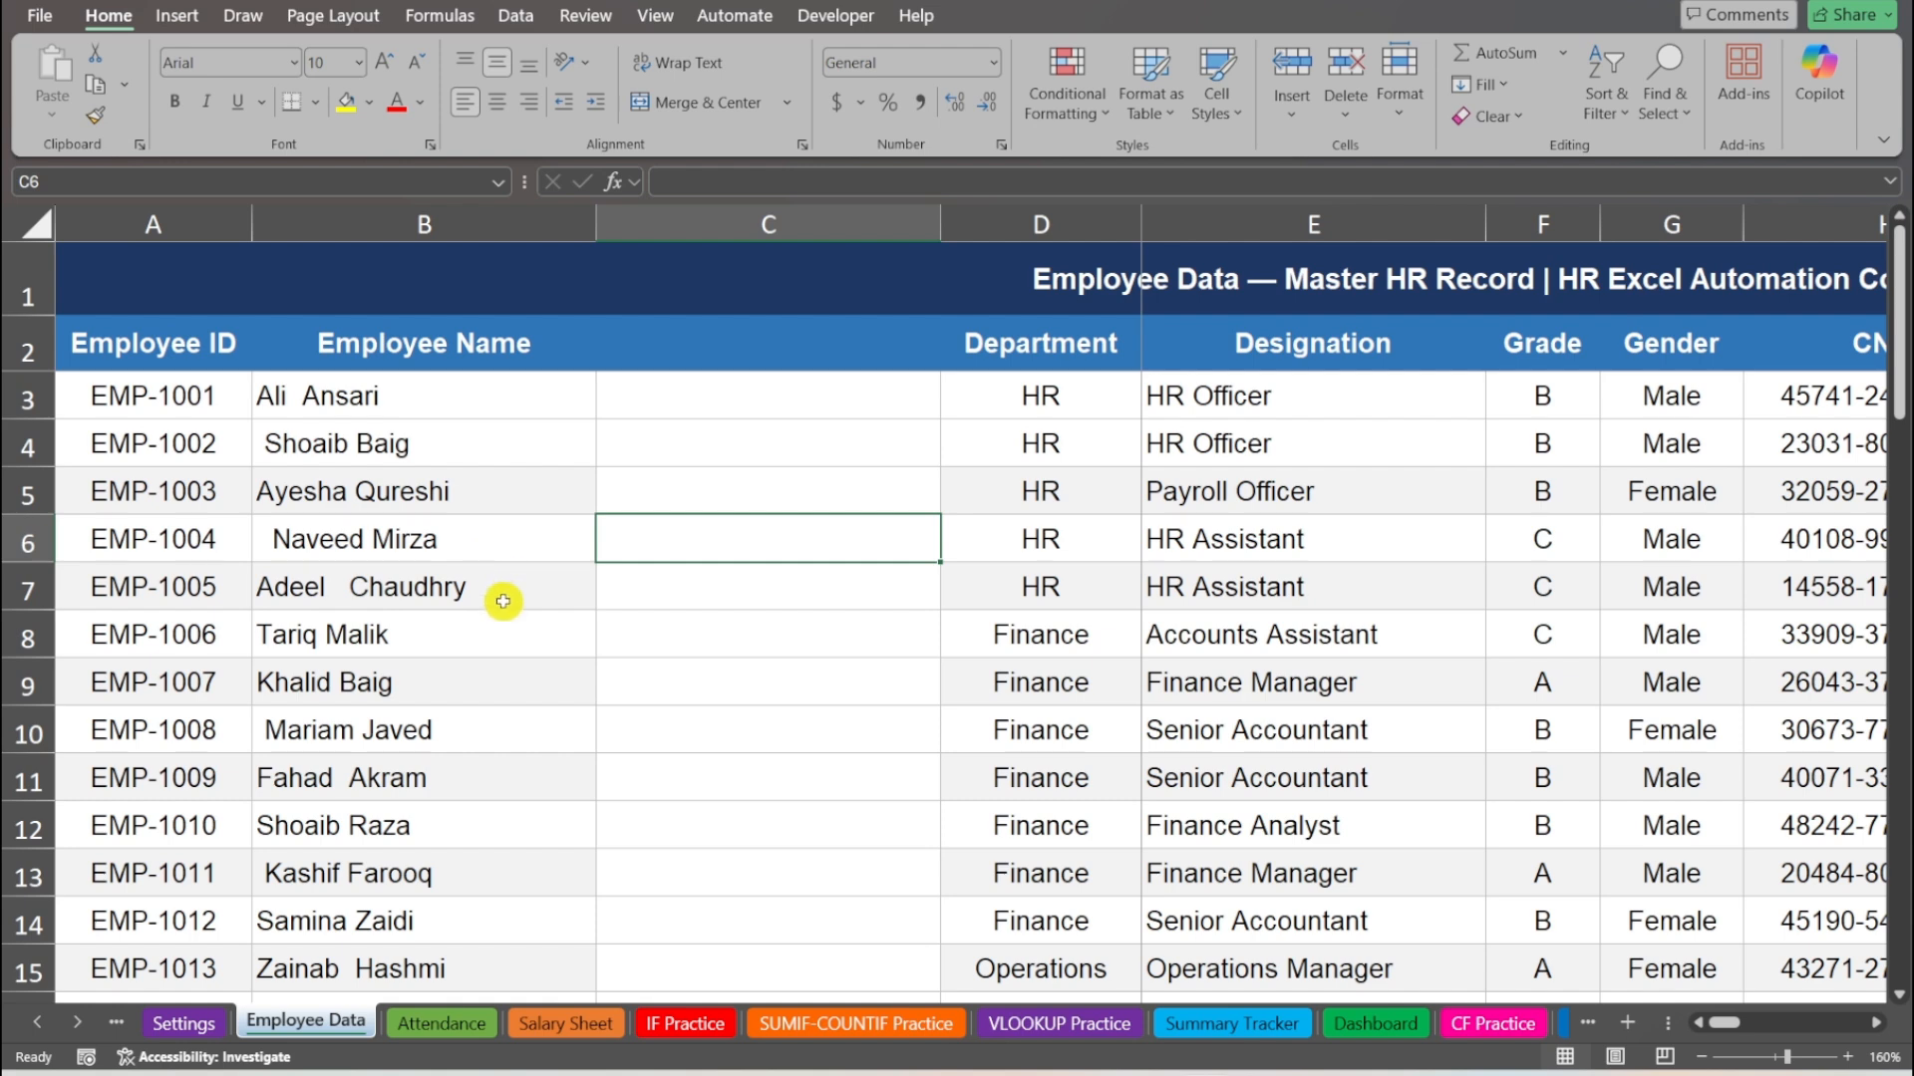
# - Examine the entries in the Employee Name column for leading, trailing and repeated inner spaces
pyautogui.doubleClick(501, 638)
pyautogui.click(503, 590)
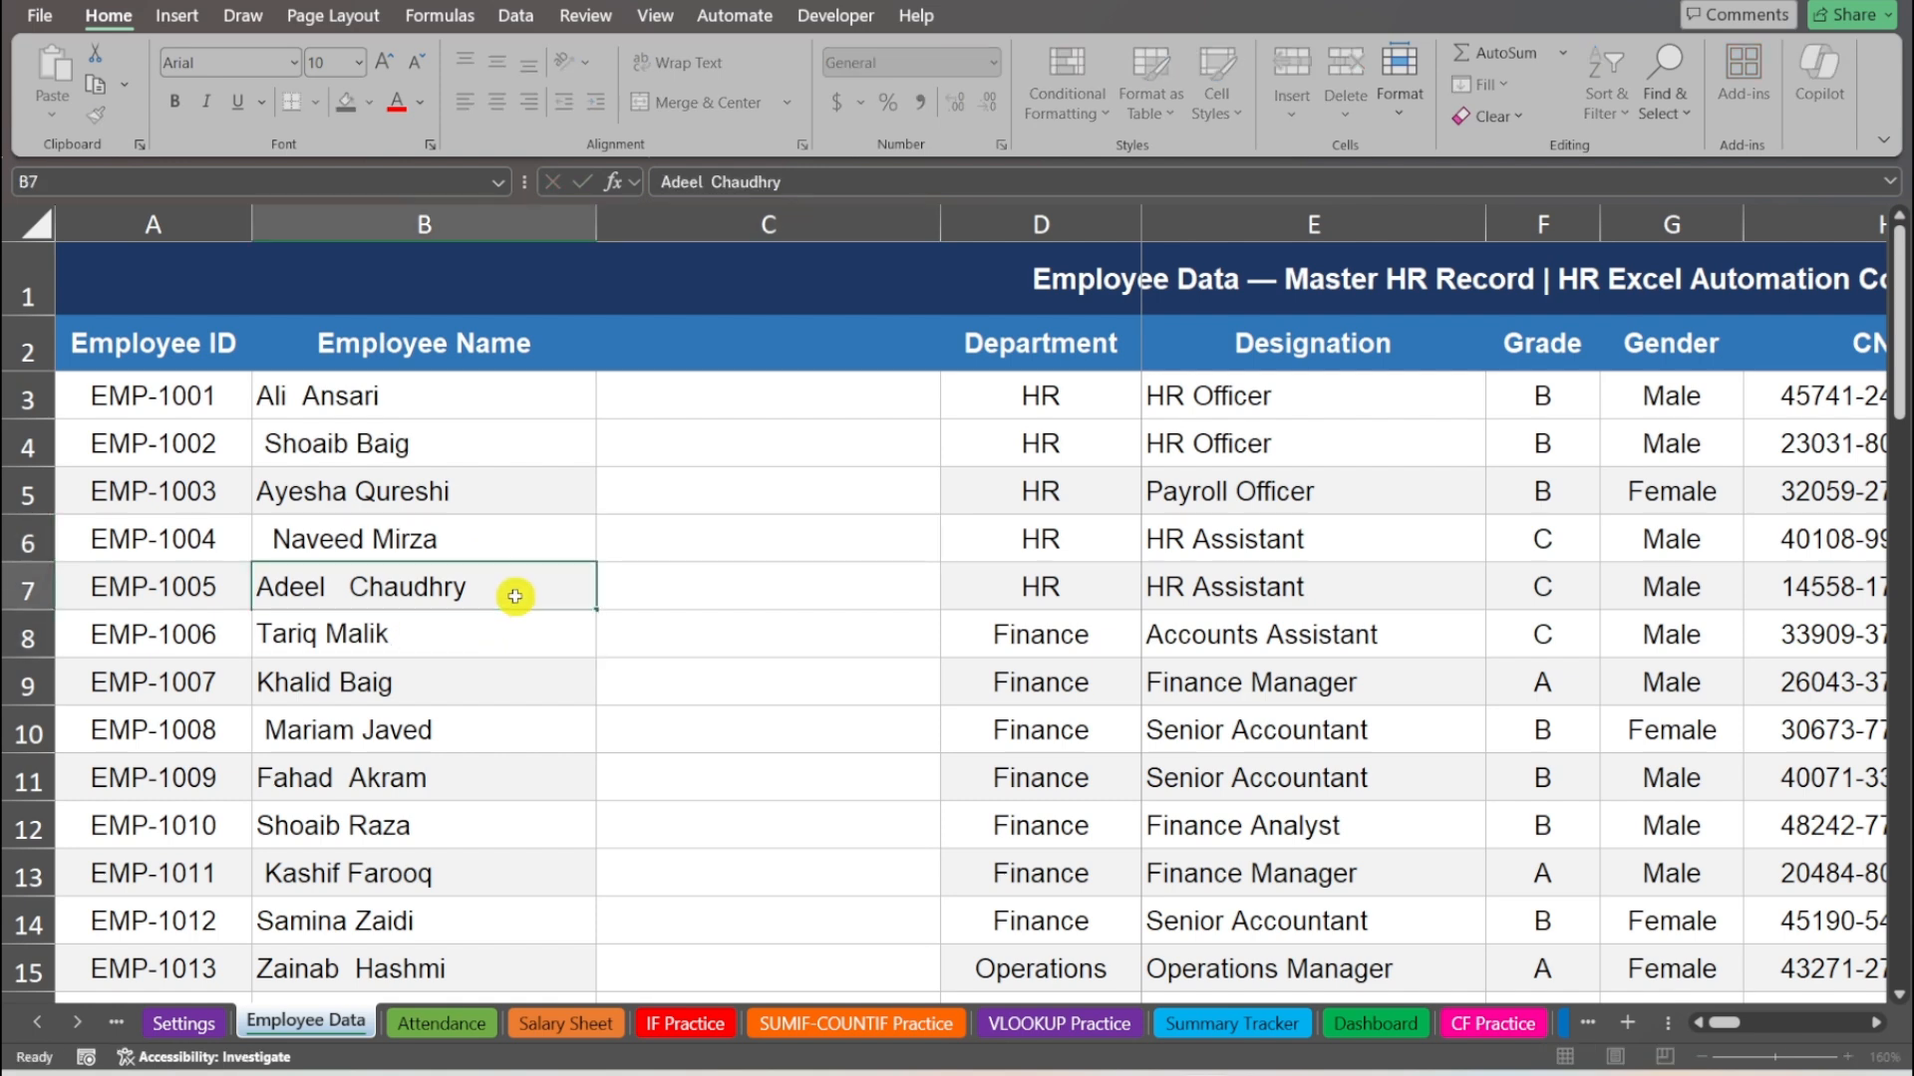
pyautogui.doubleClick(504, 588)
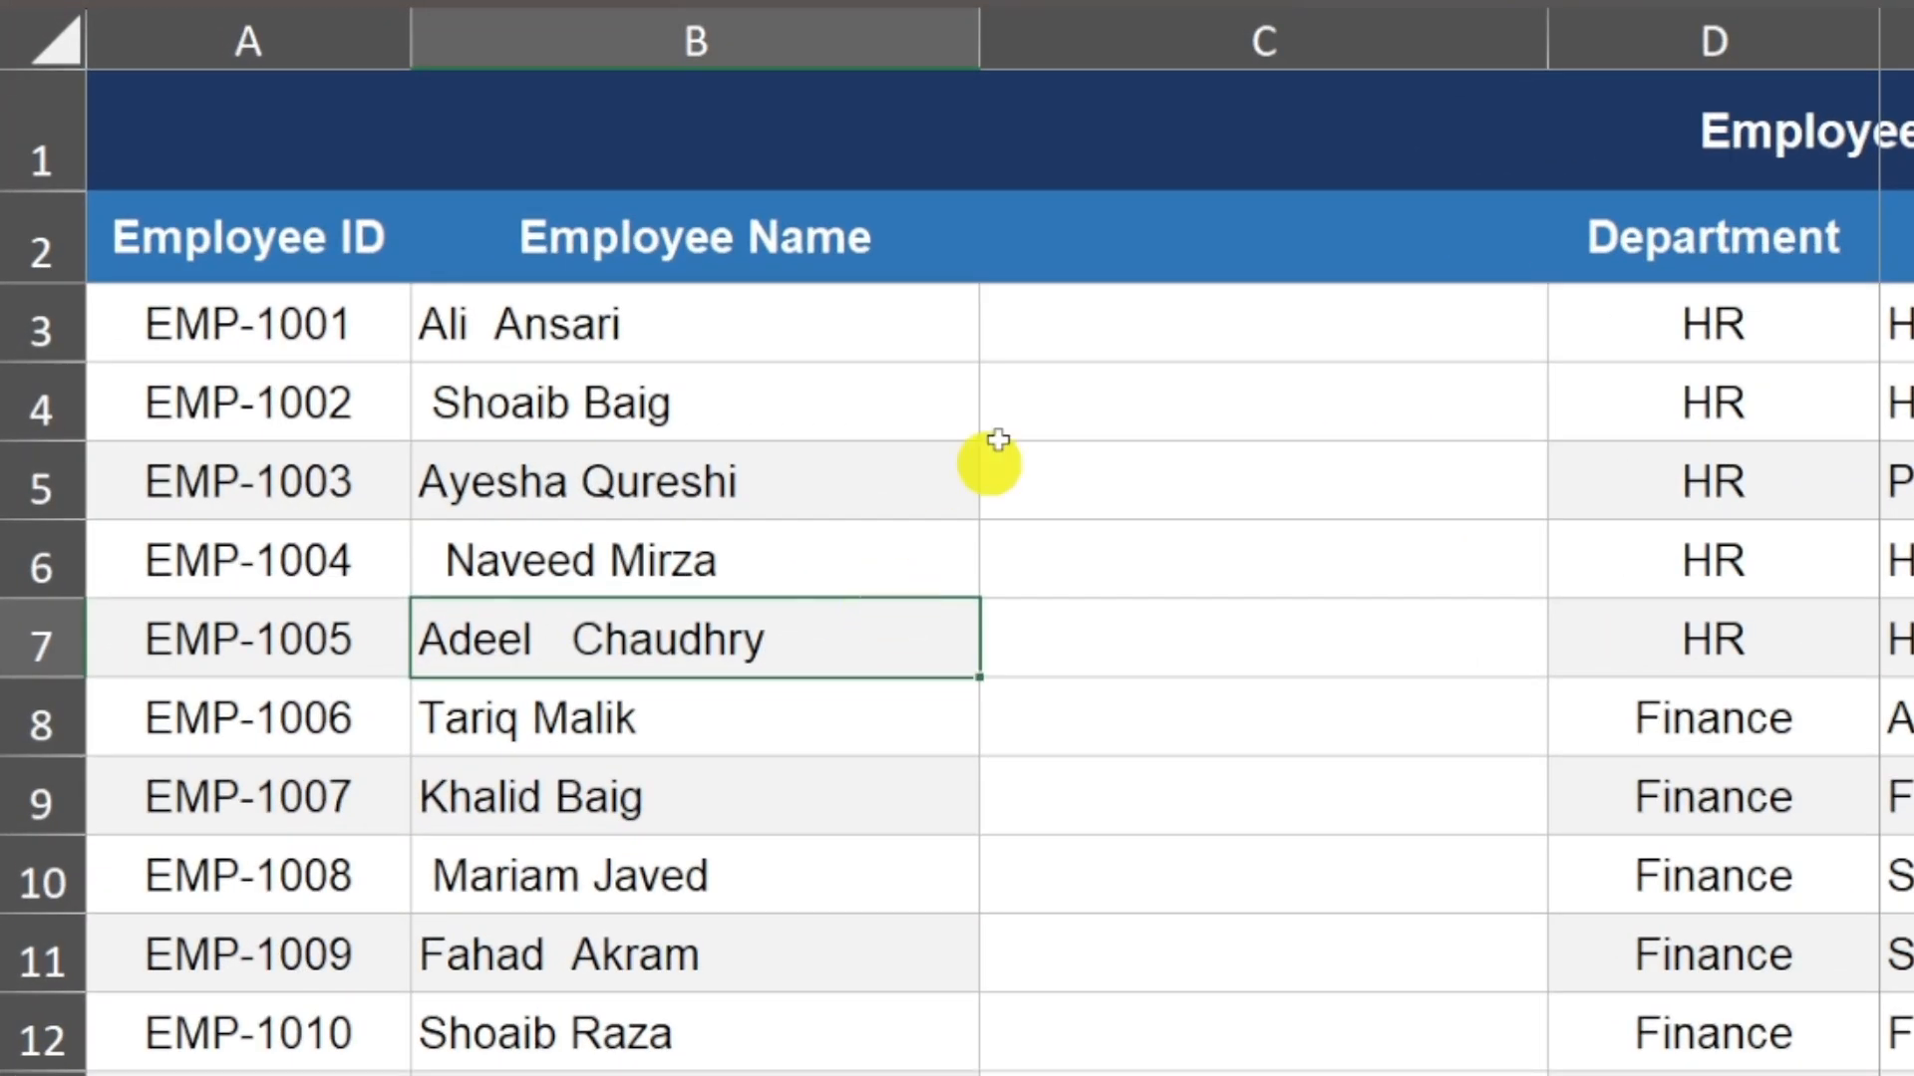
pyautogui.click(752, 44)
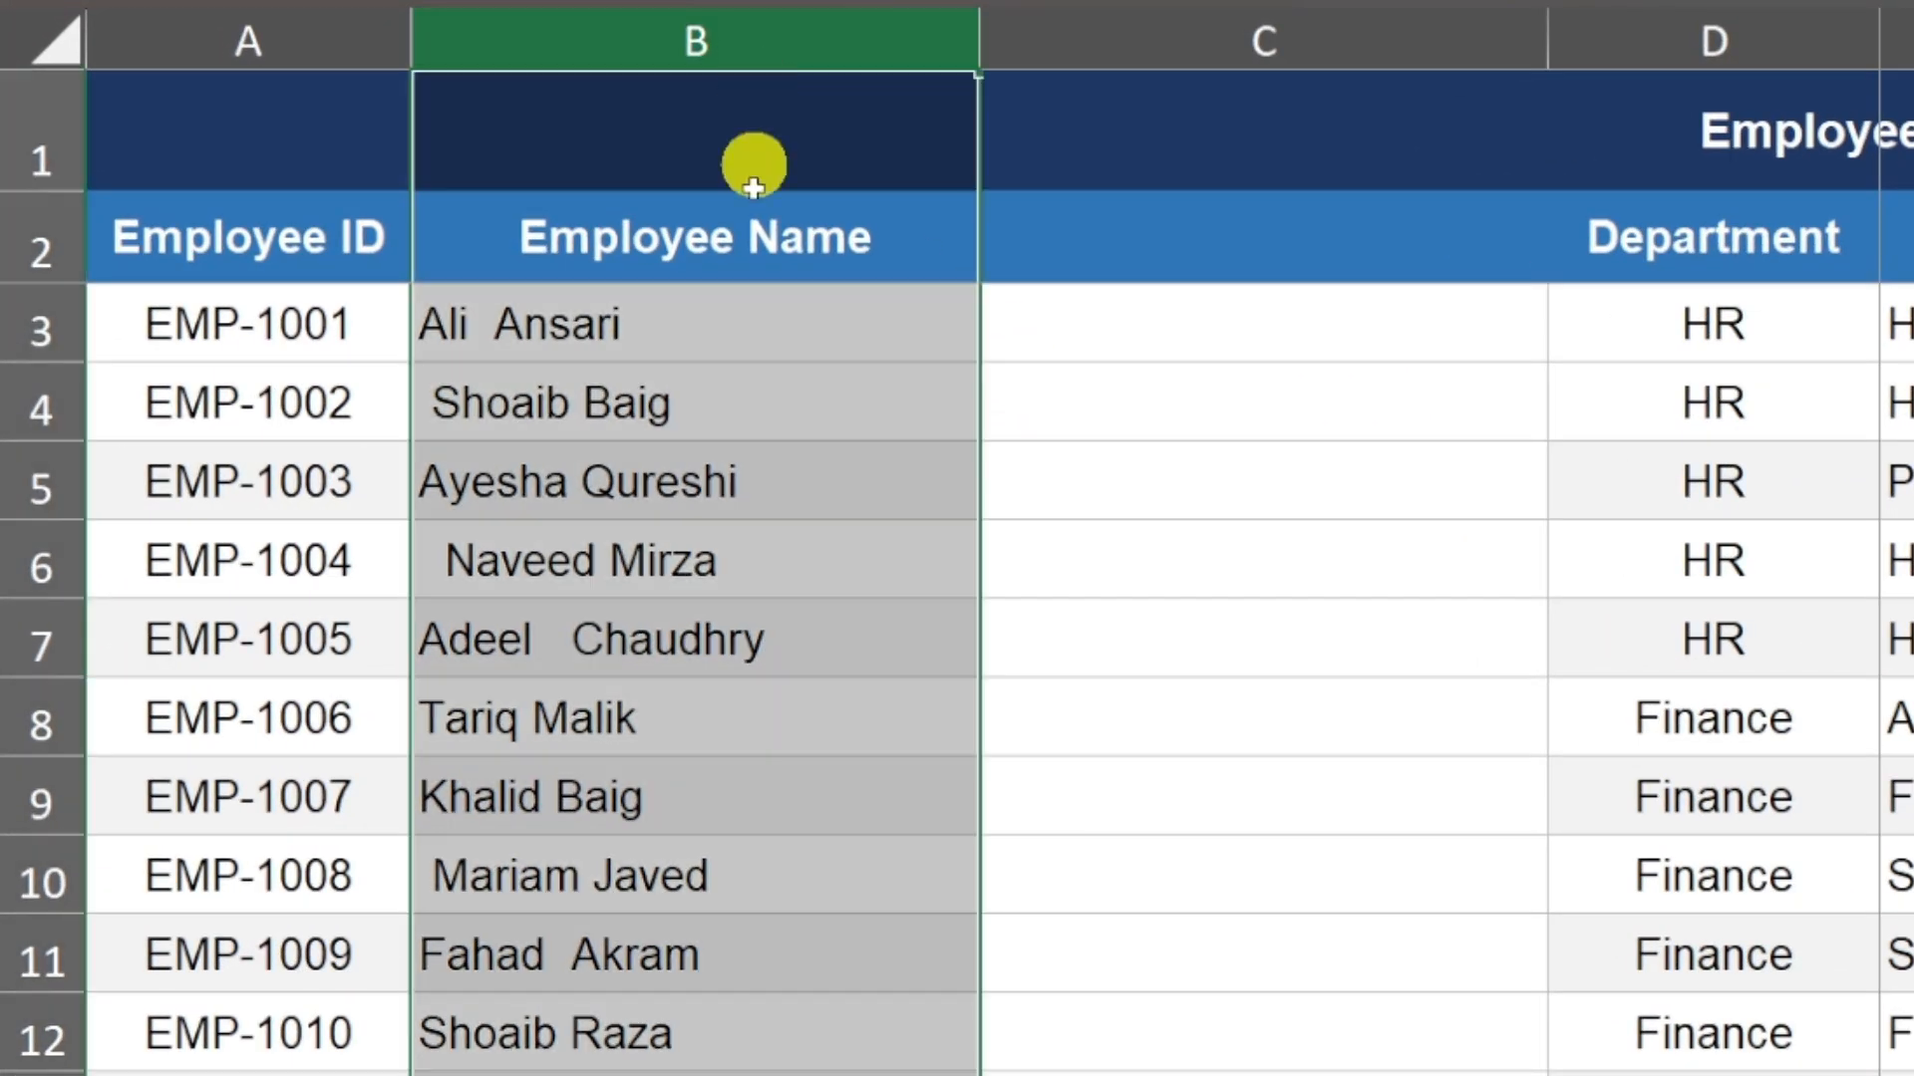
pyautogui.click(739, 319)
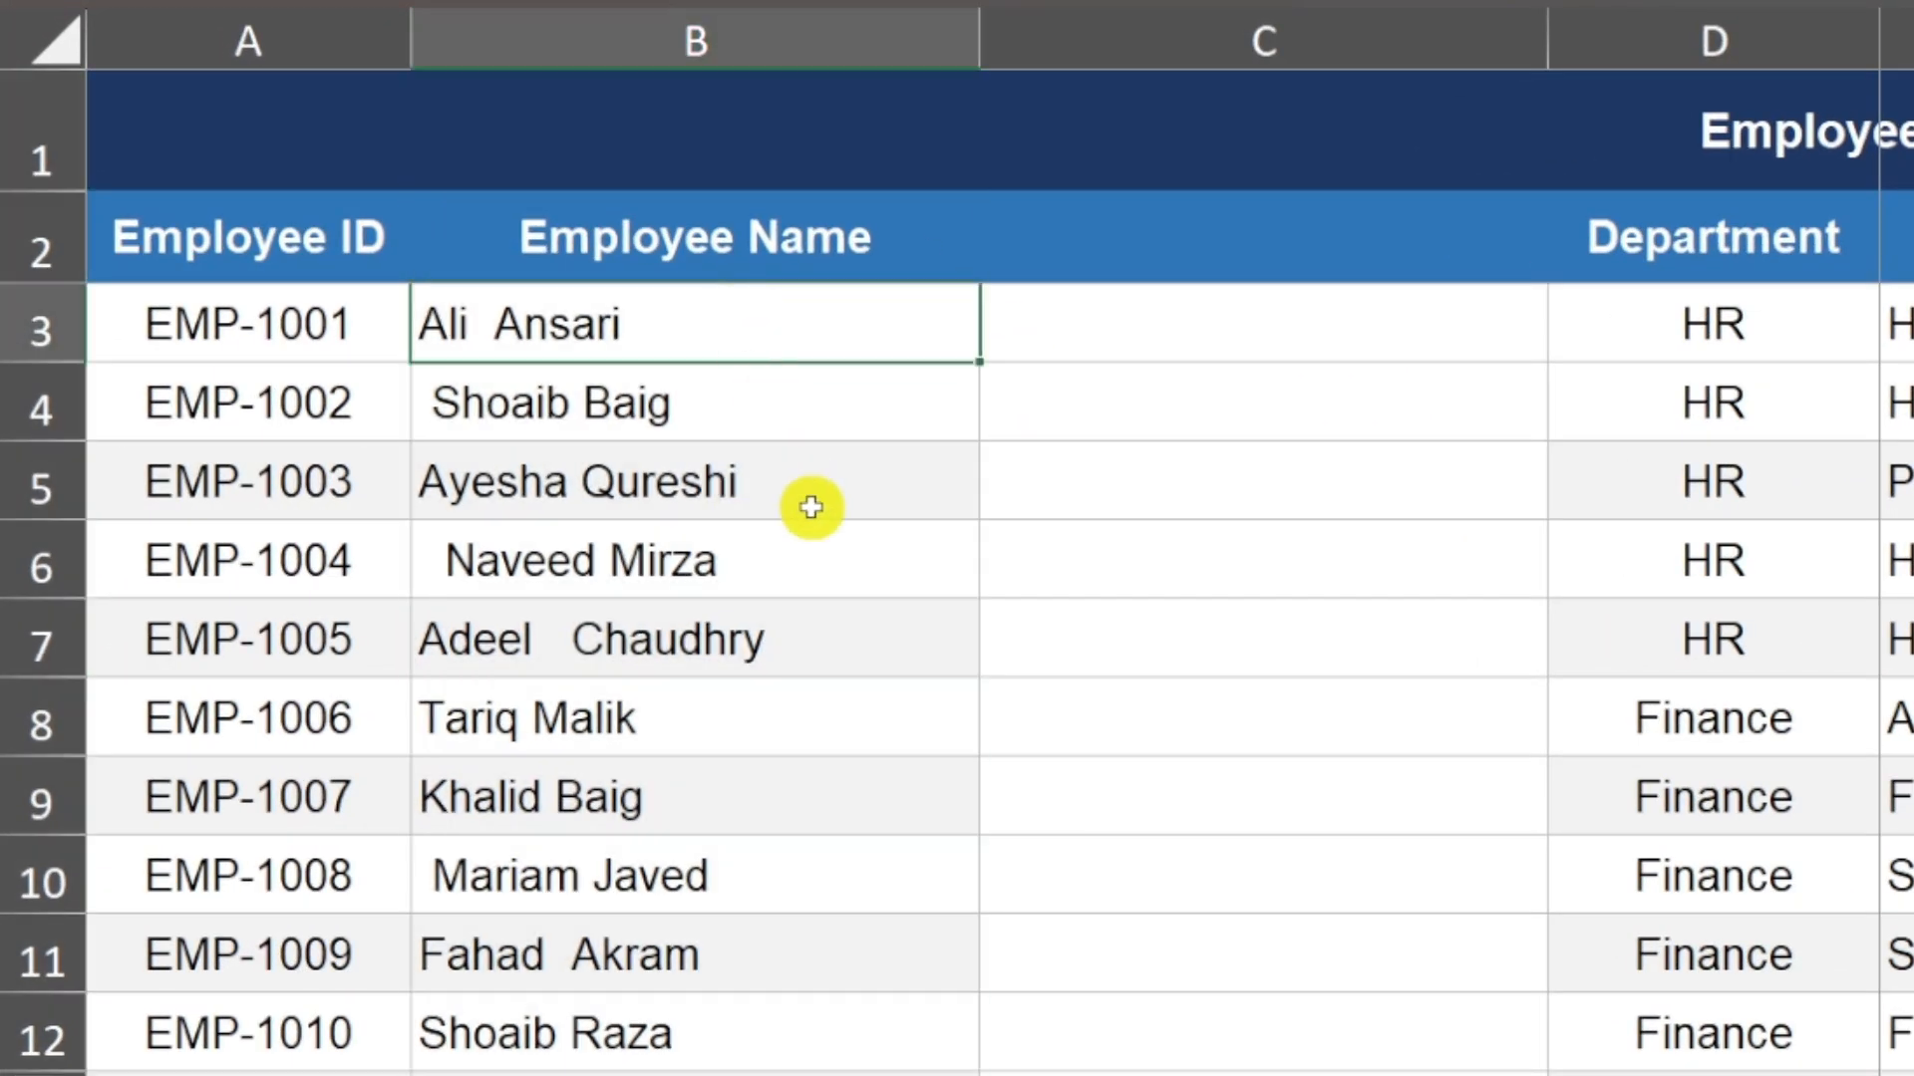
pyautogui.doubleClick(483, 337)
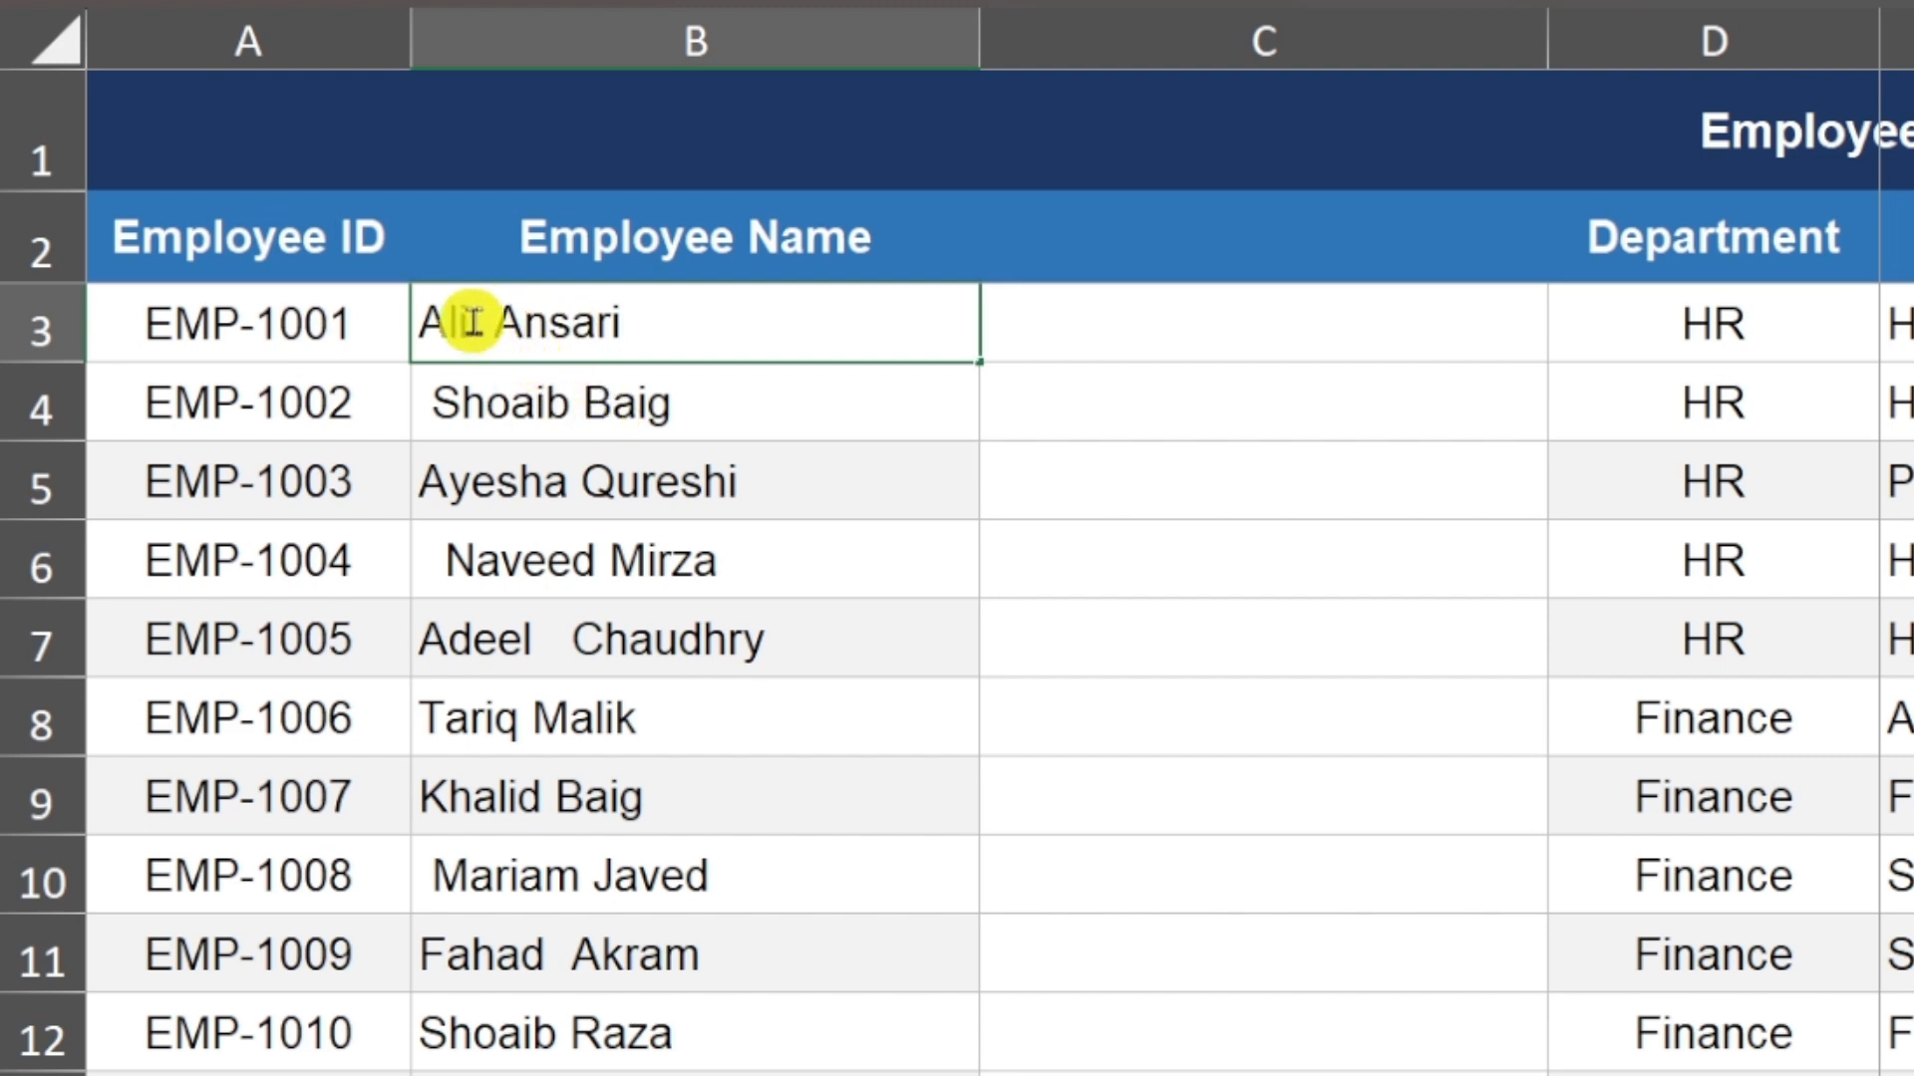
pyautogui.moveTo(467, 327); pyautogui.dragTo(498, 321)
pyautogui.click(742, 390)
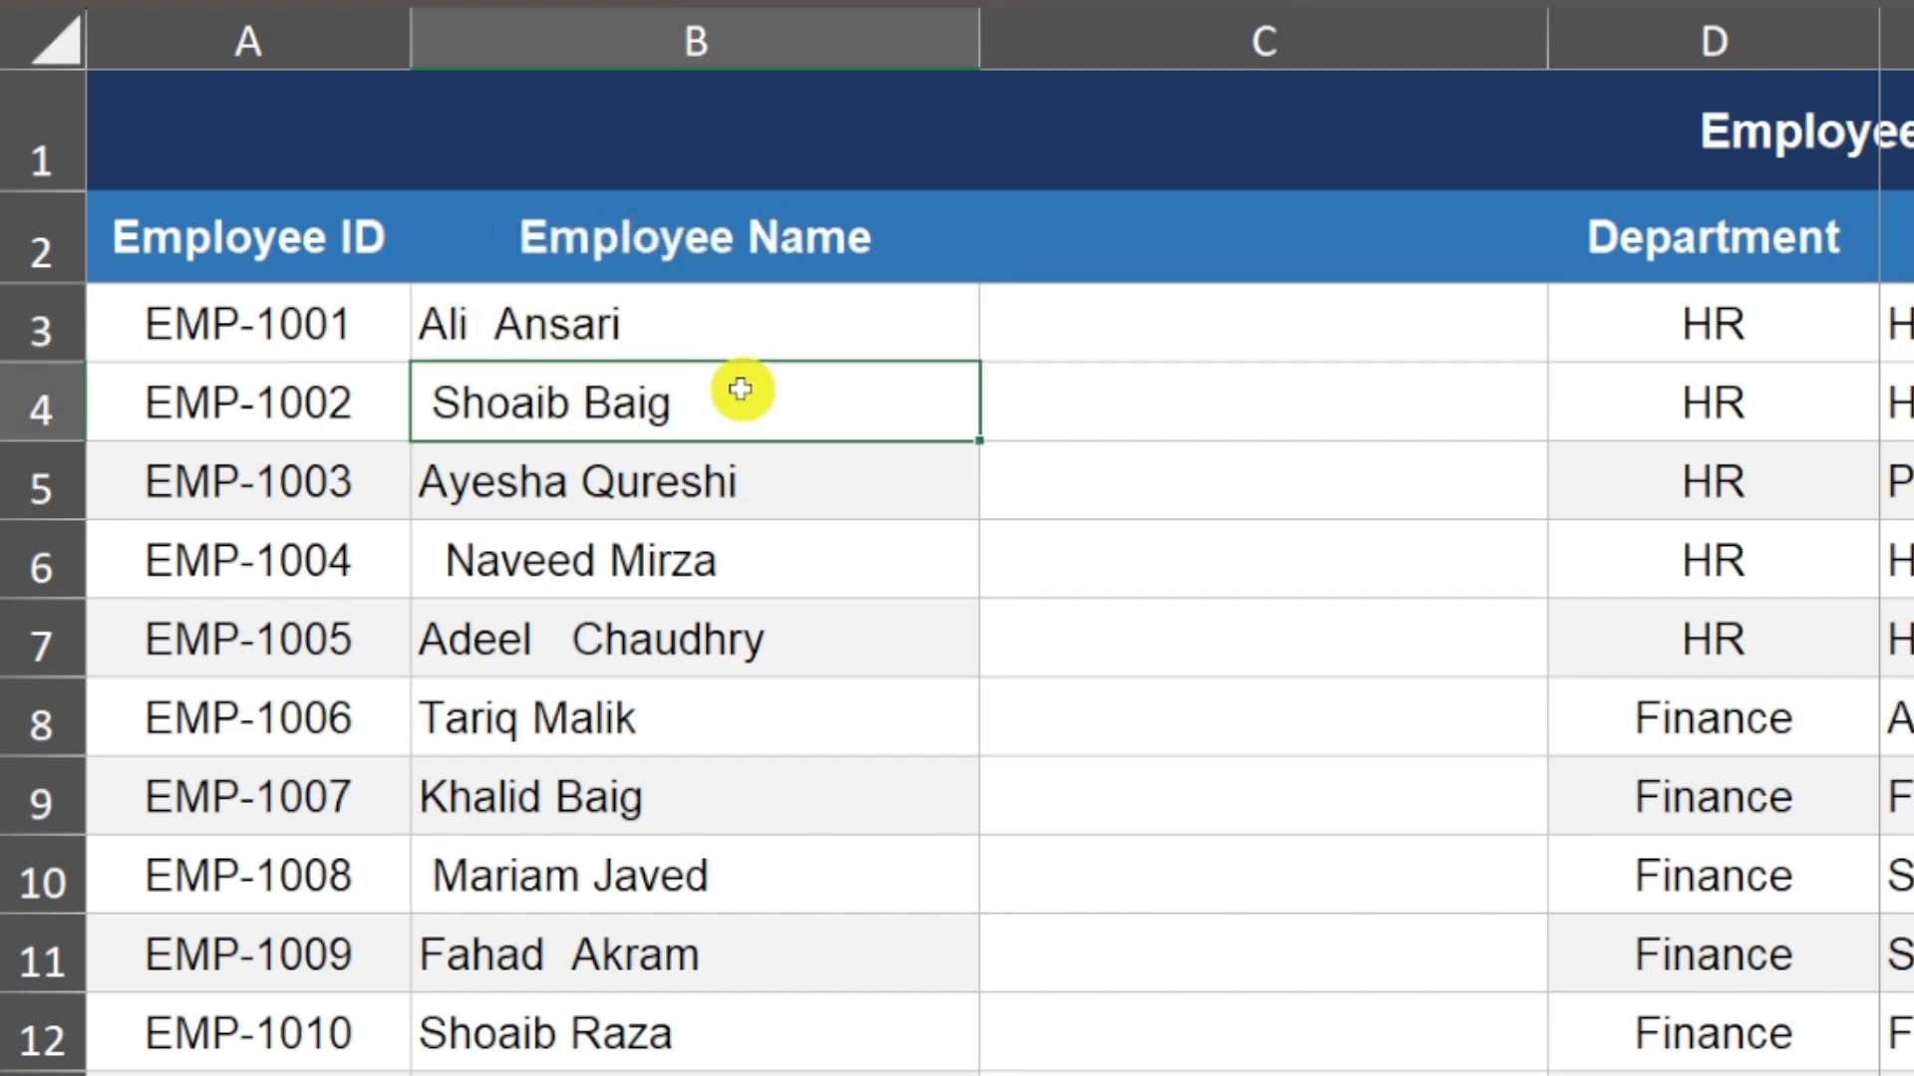
pyautogui.click(650, 514)
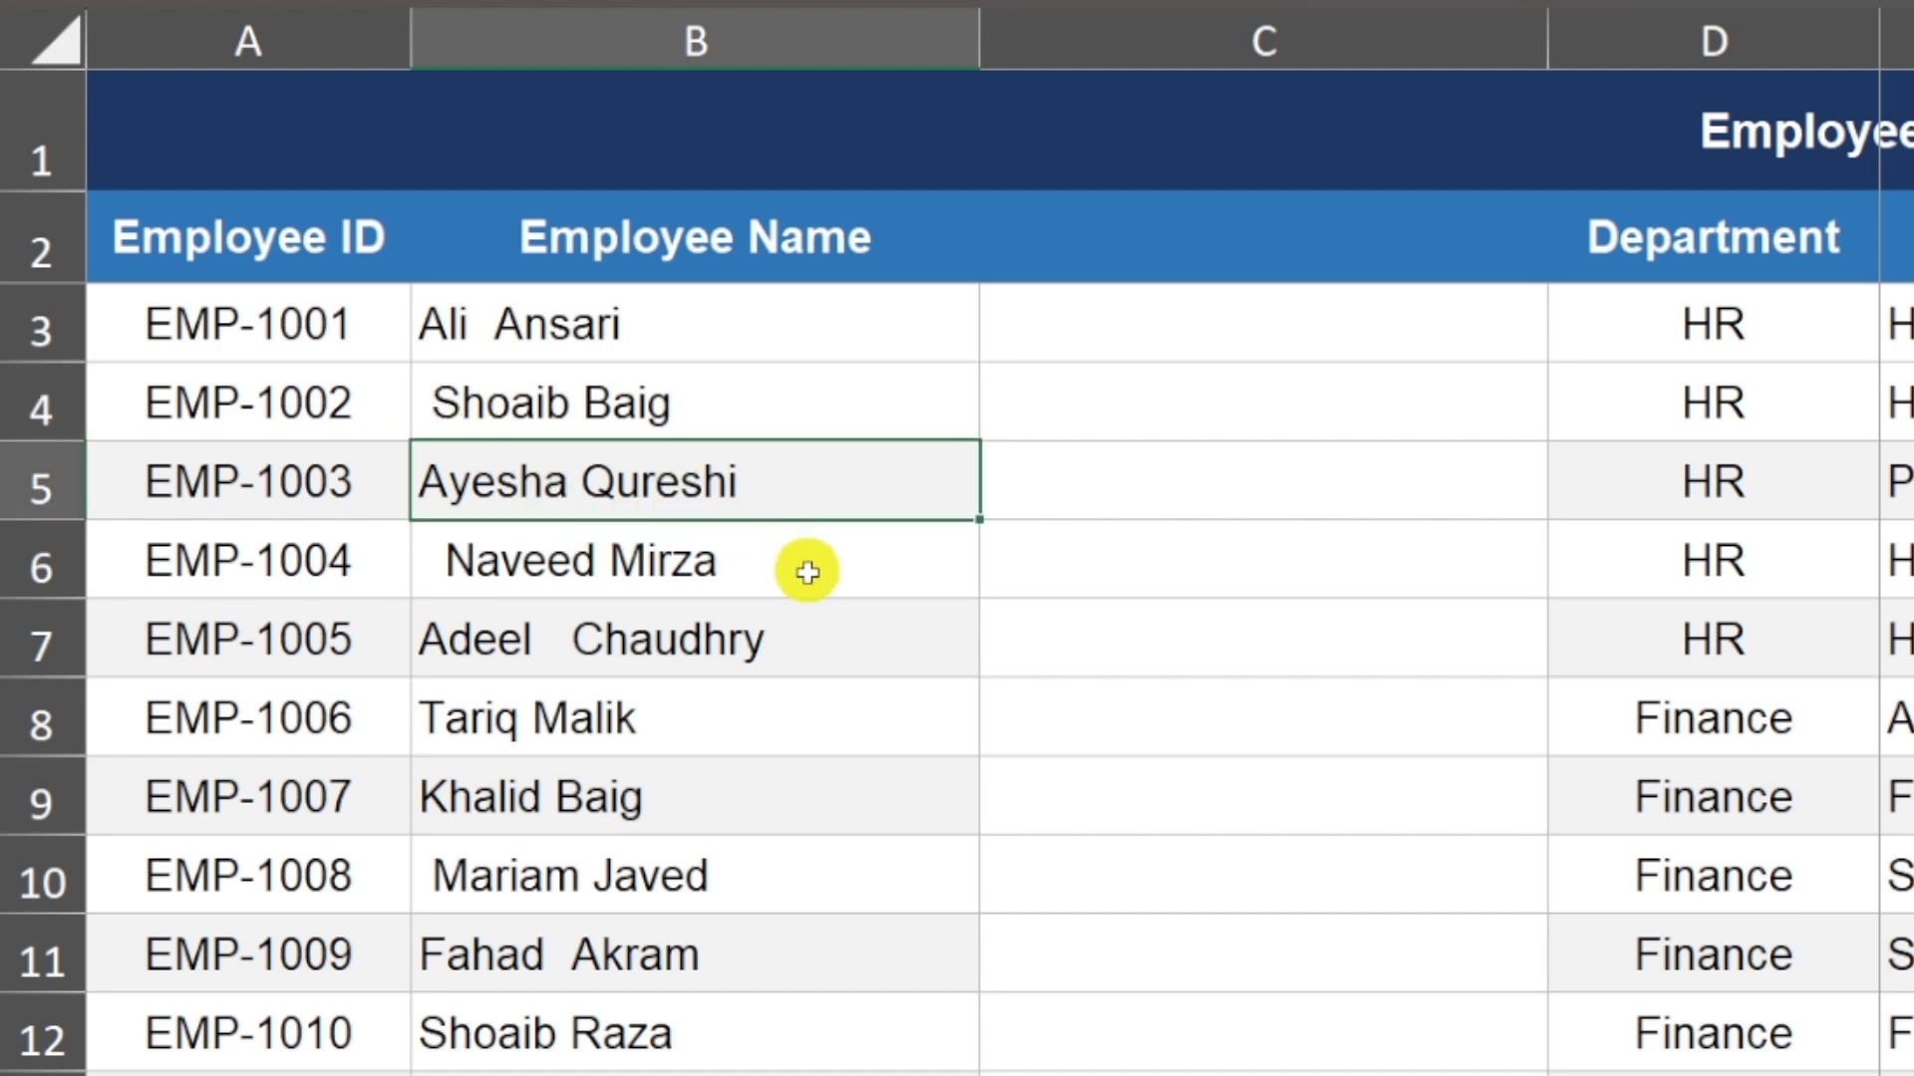
pyautogui.click(799, 698)
pyautogui.moveTo(655, 721)
pyautogui.mouseDown()
pyautogui.moveTo(615, 727)
pyautogui.moveTo(641, 729)
pyautogui.mouseUp()
pyautogui.press('BackSpace')
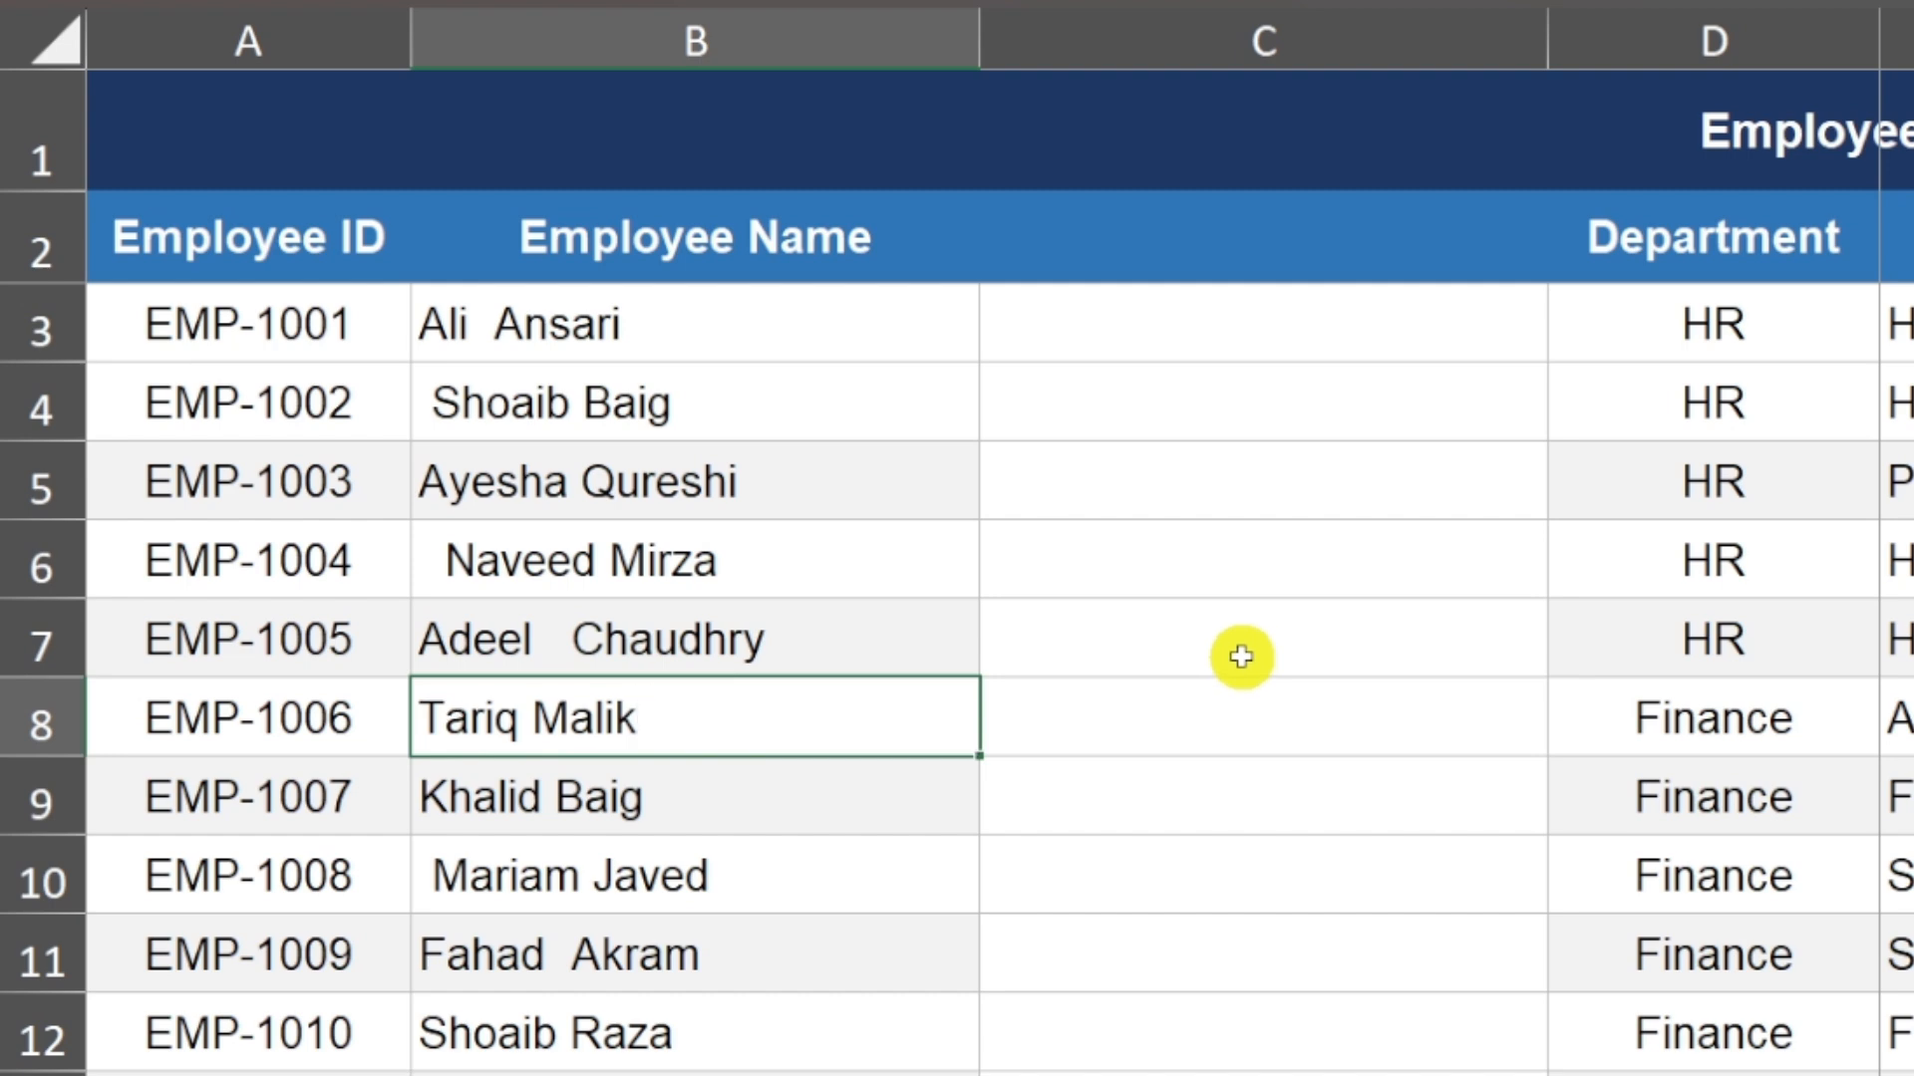
pyautogui.click(1133, 488)
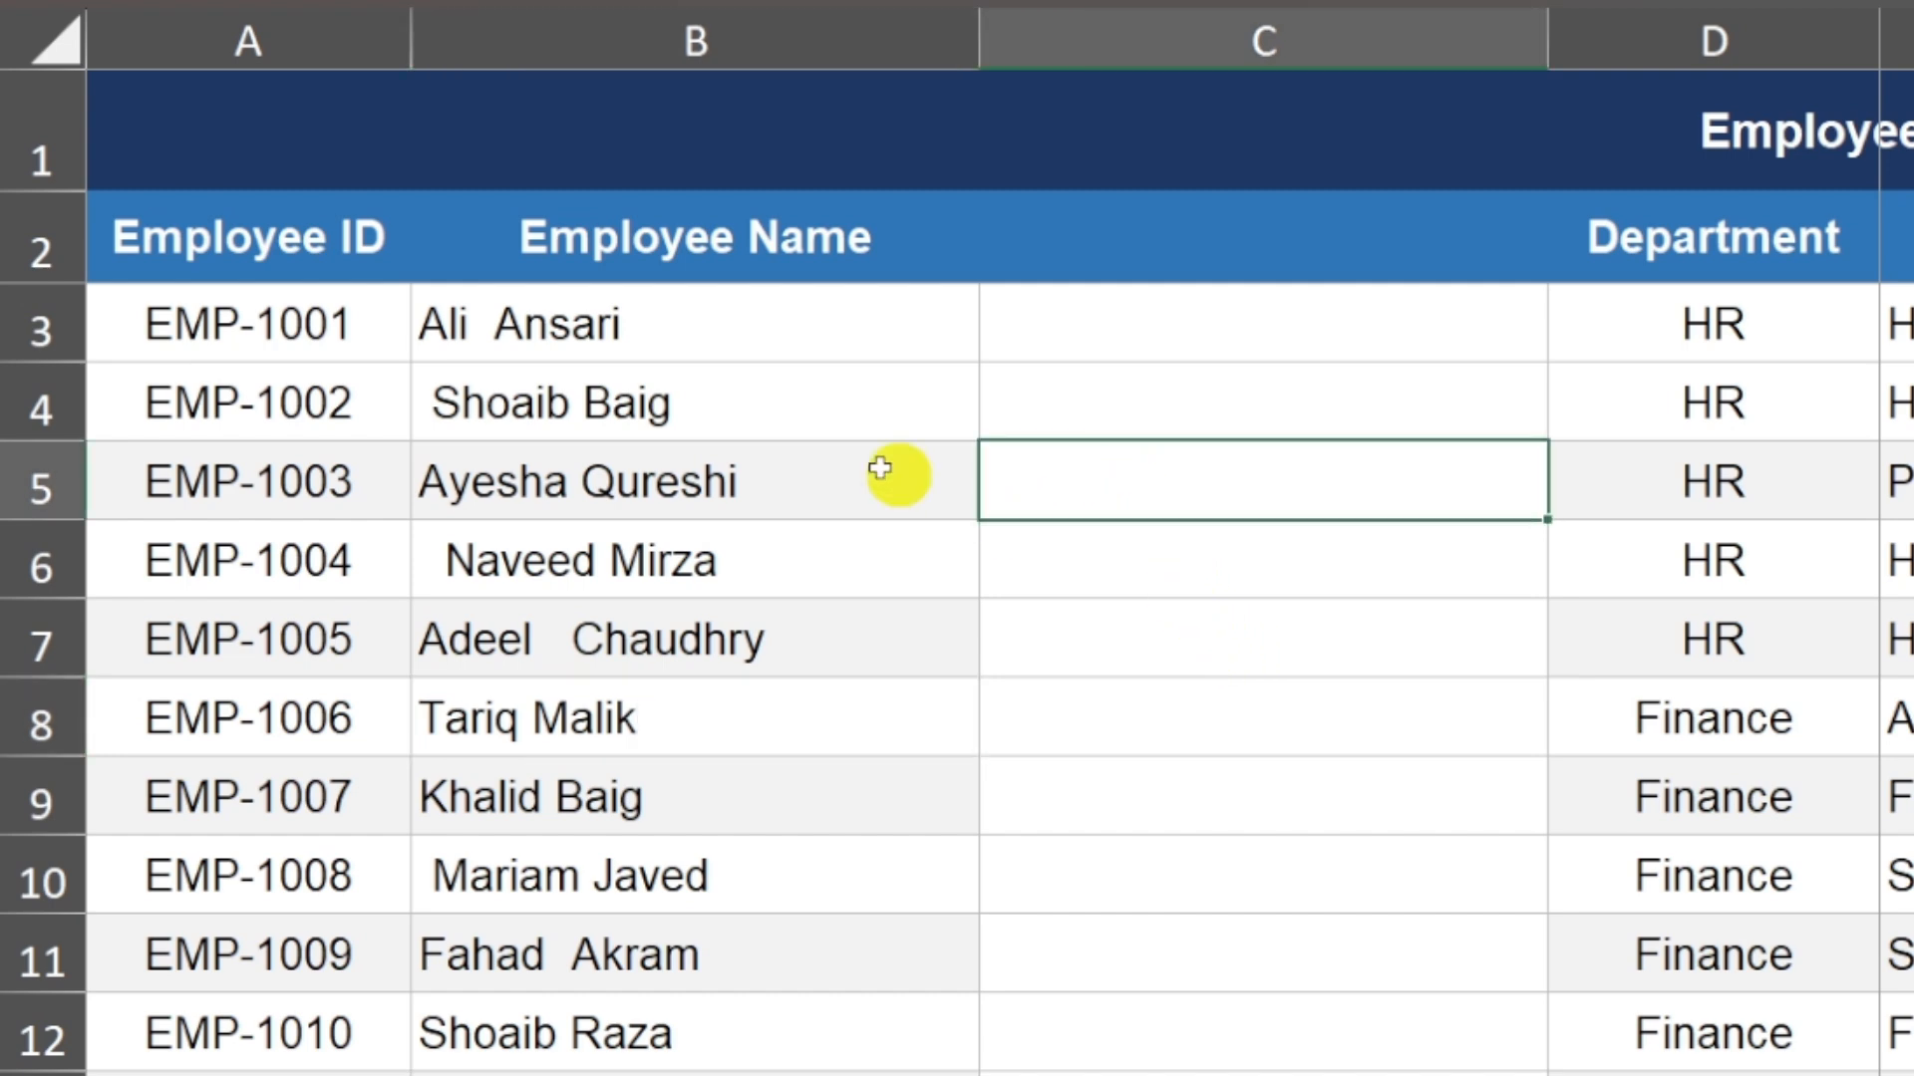
pyautogui.click(701, 332)
# - Remove the extra spaces from the first employee's name in C3 with =TRIM(B3)
pyautogui.click(1124, 326)
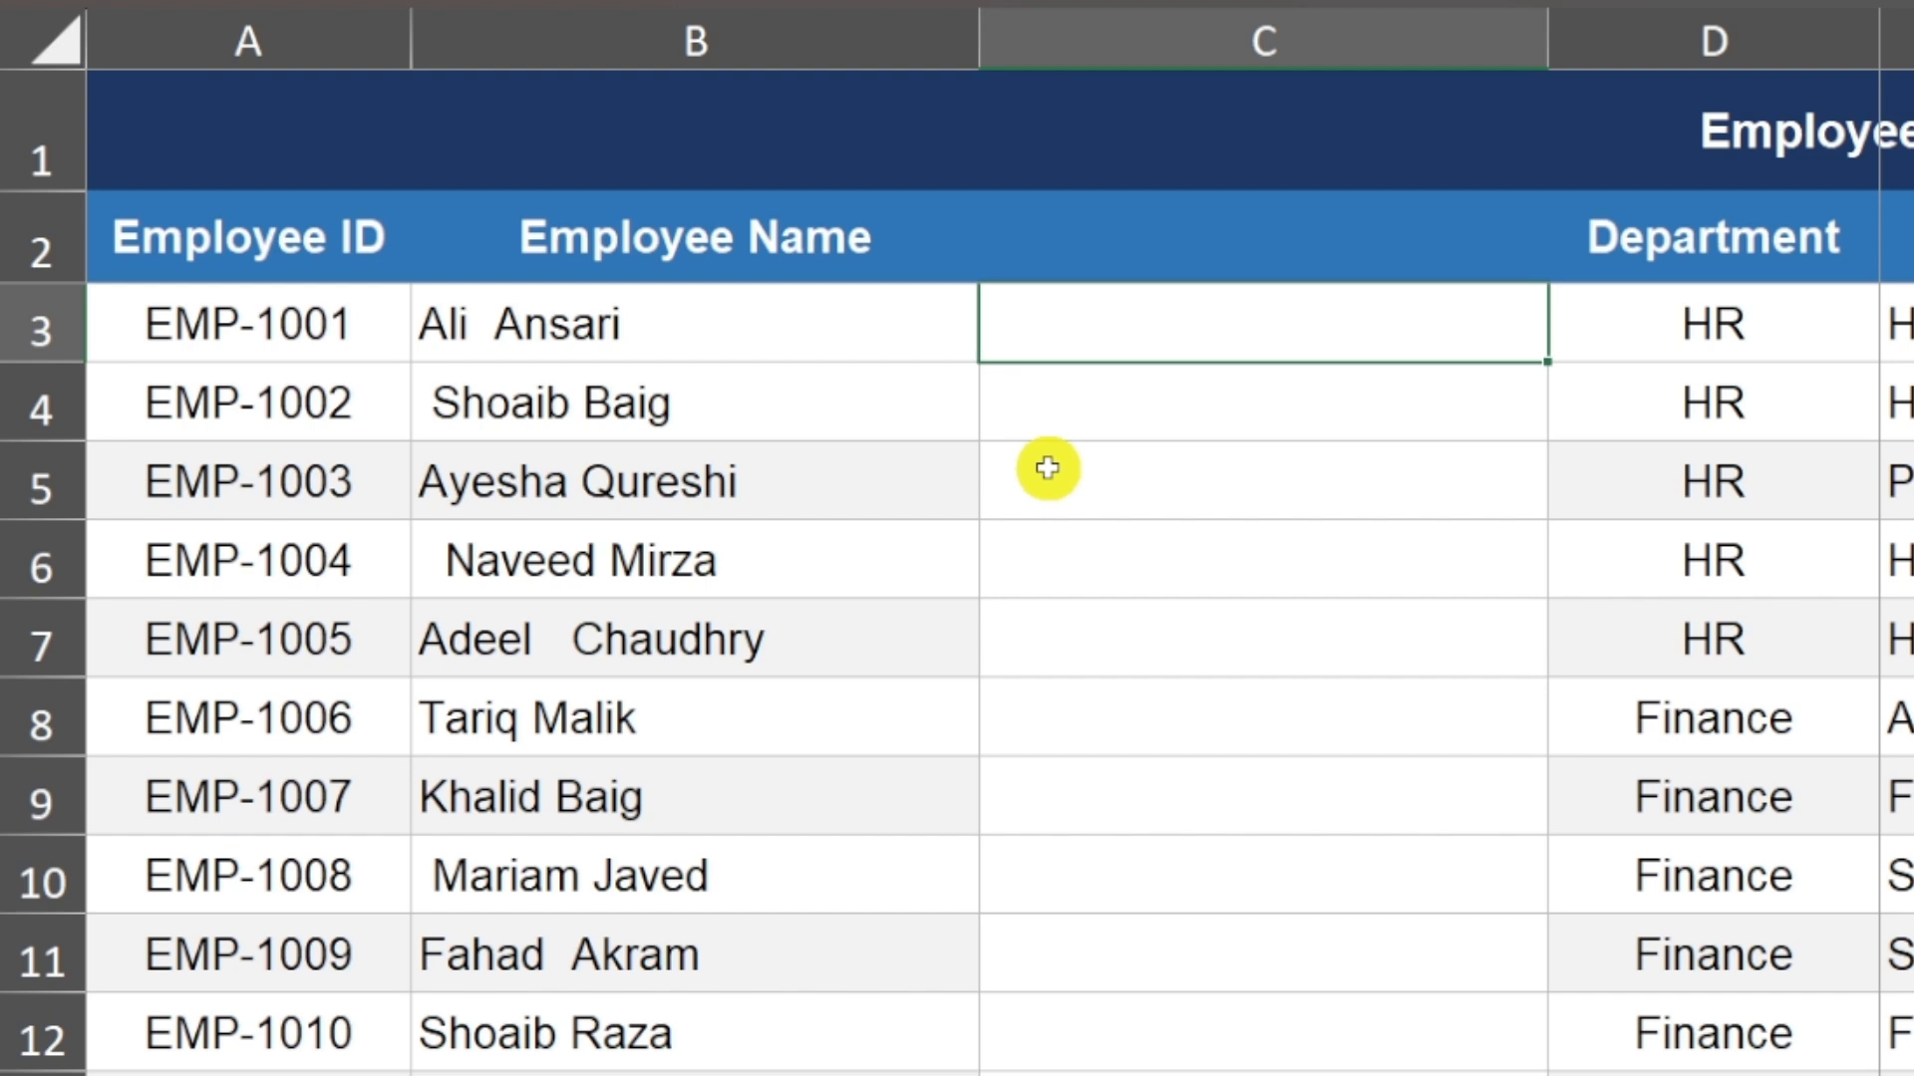
pyautogui.write('=TRIM(')
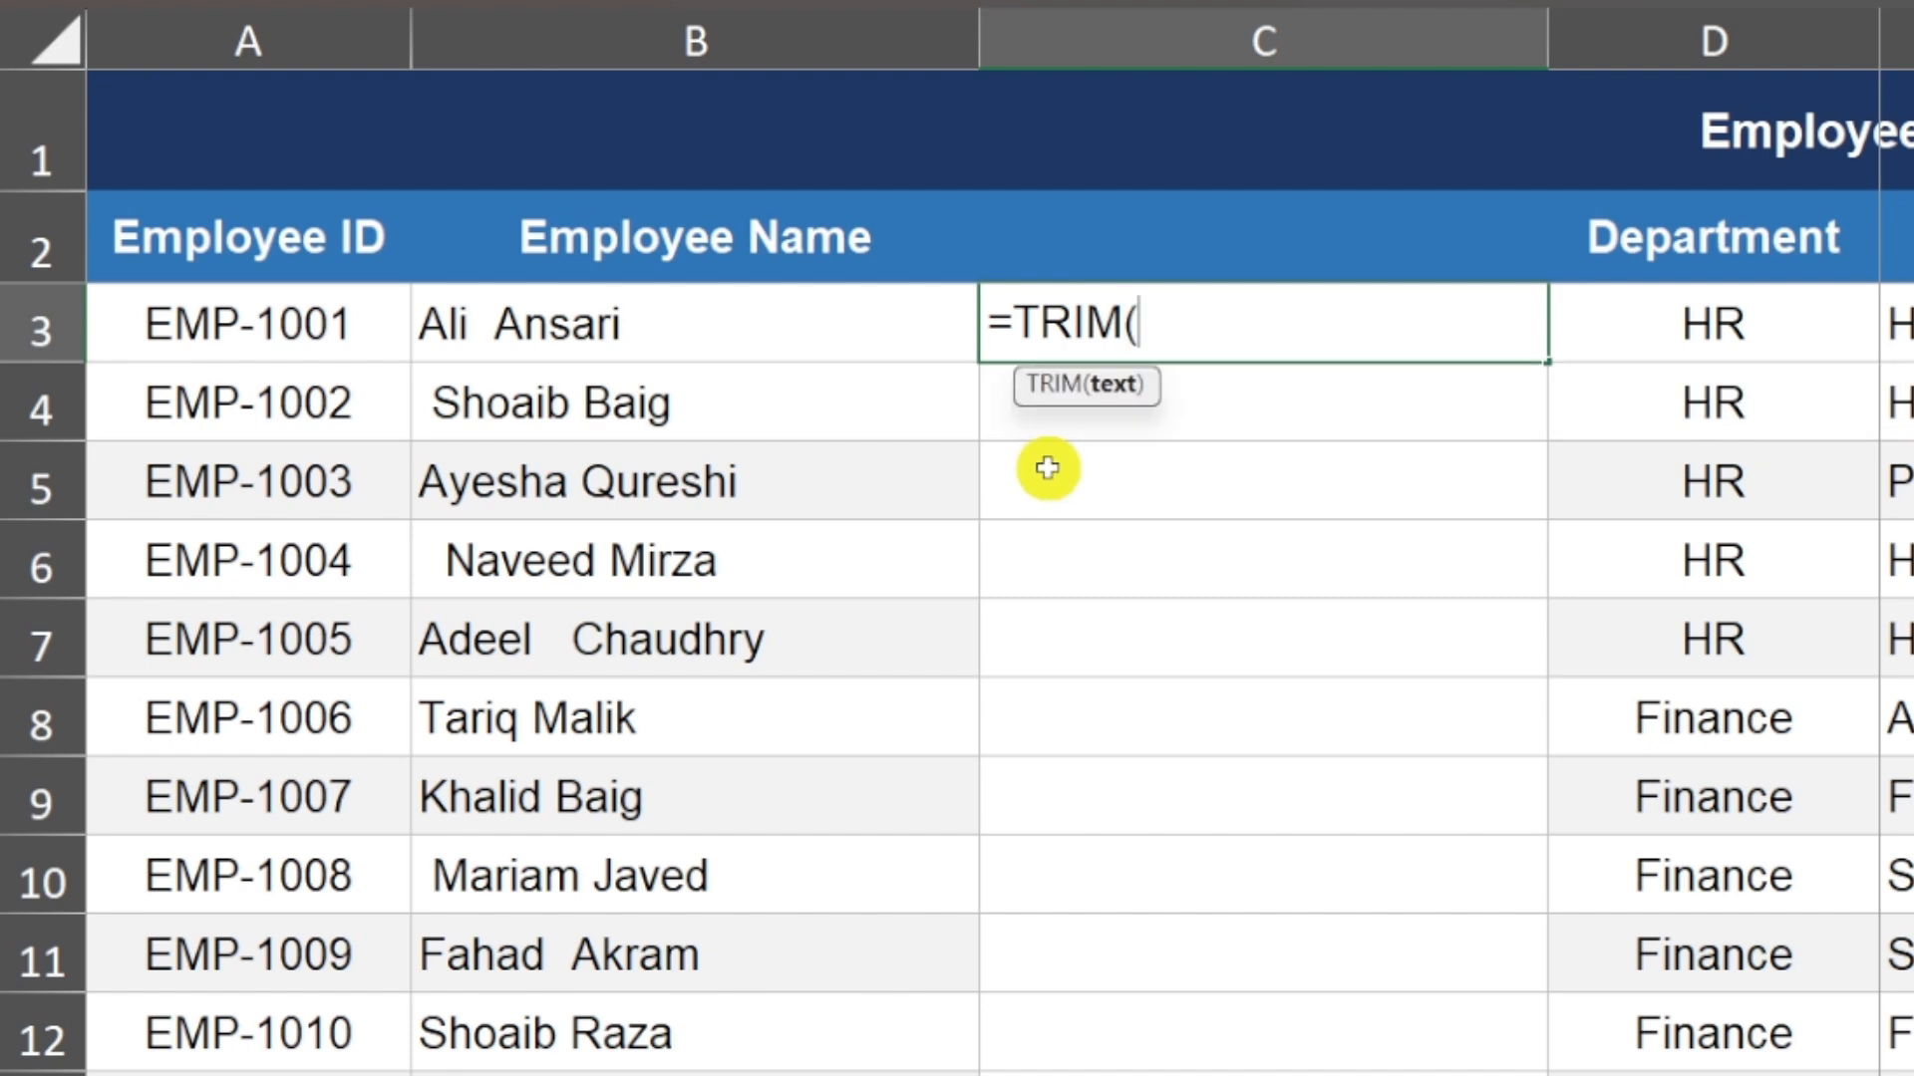
pyautogui.press('Left')
pyautogui.write(')')
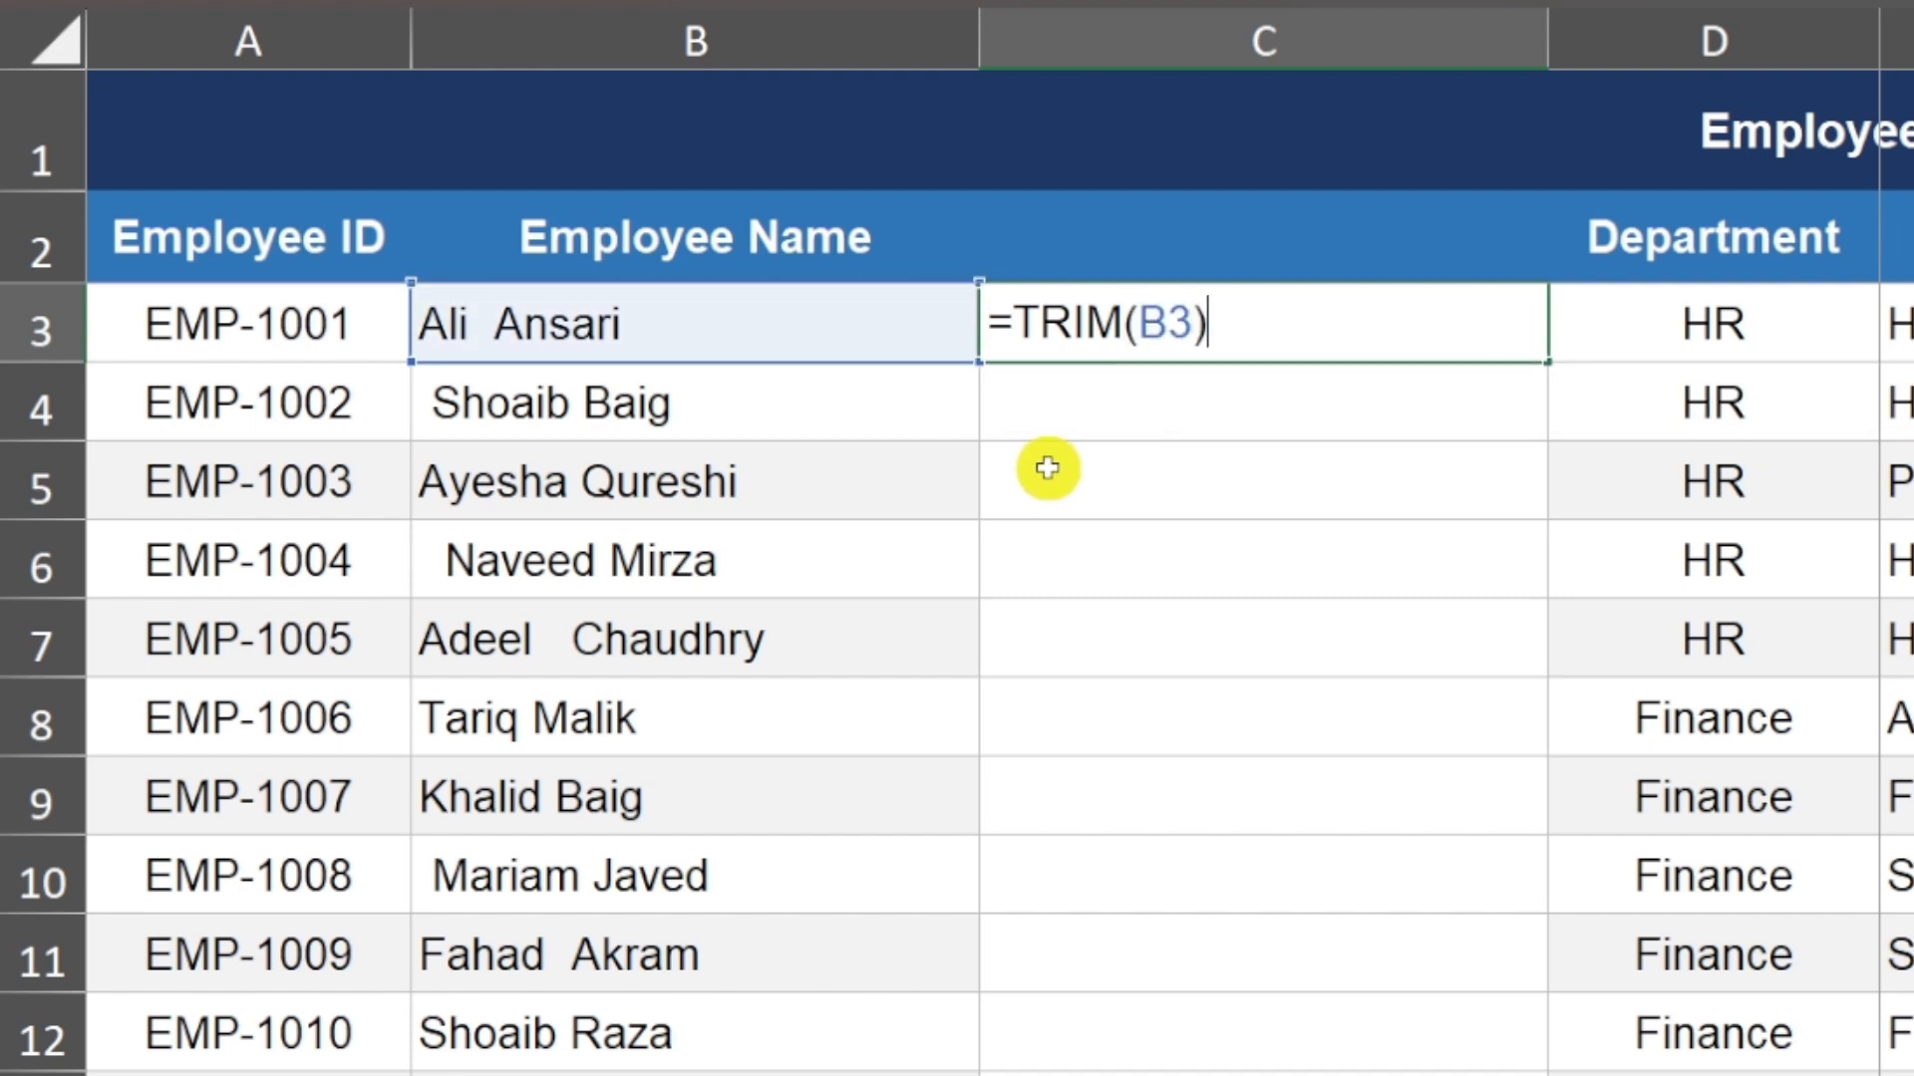
pyautogui.press('Return')
# - Fill the TRIM formula from C3 down column C for the remaining employees and check the trimmed names
pyautogui.click(1199, 312)
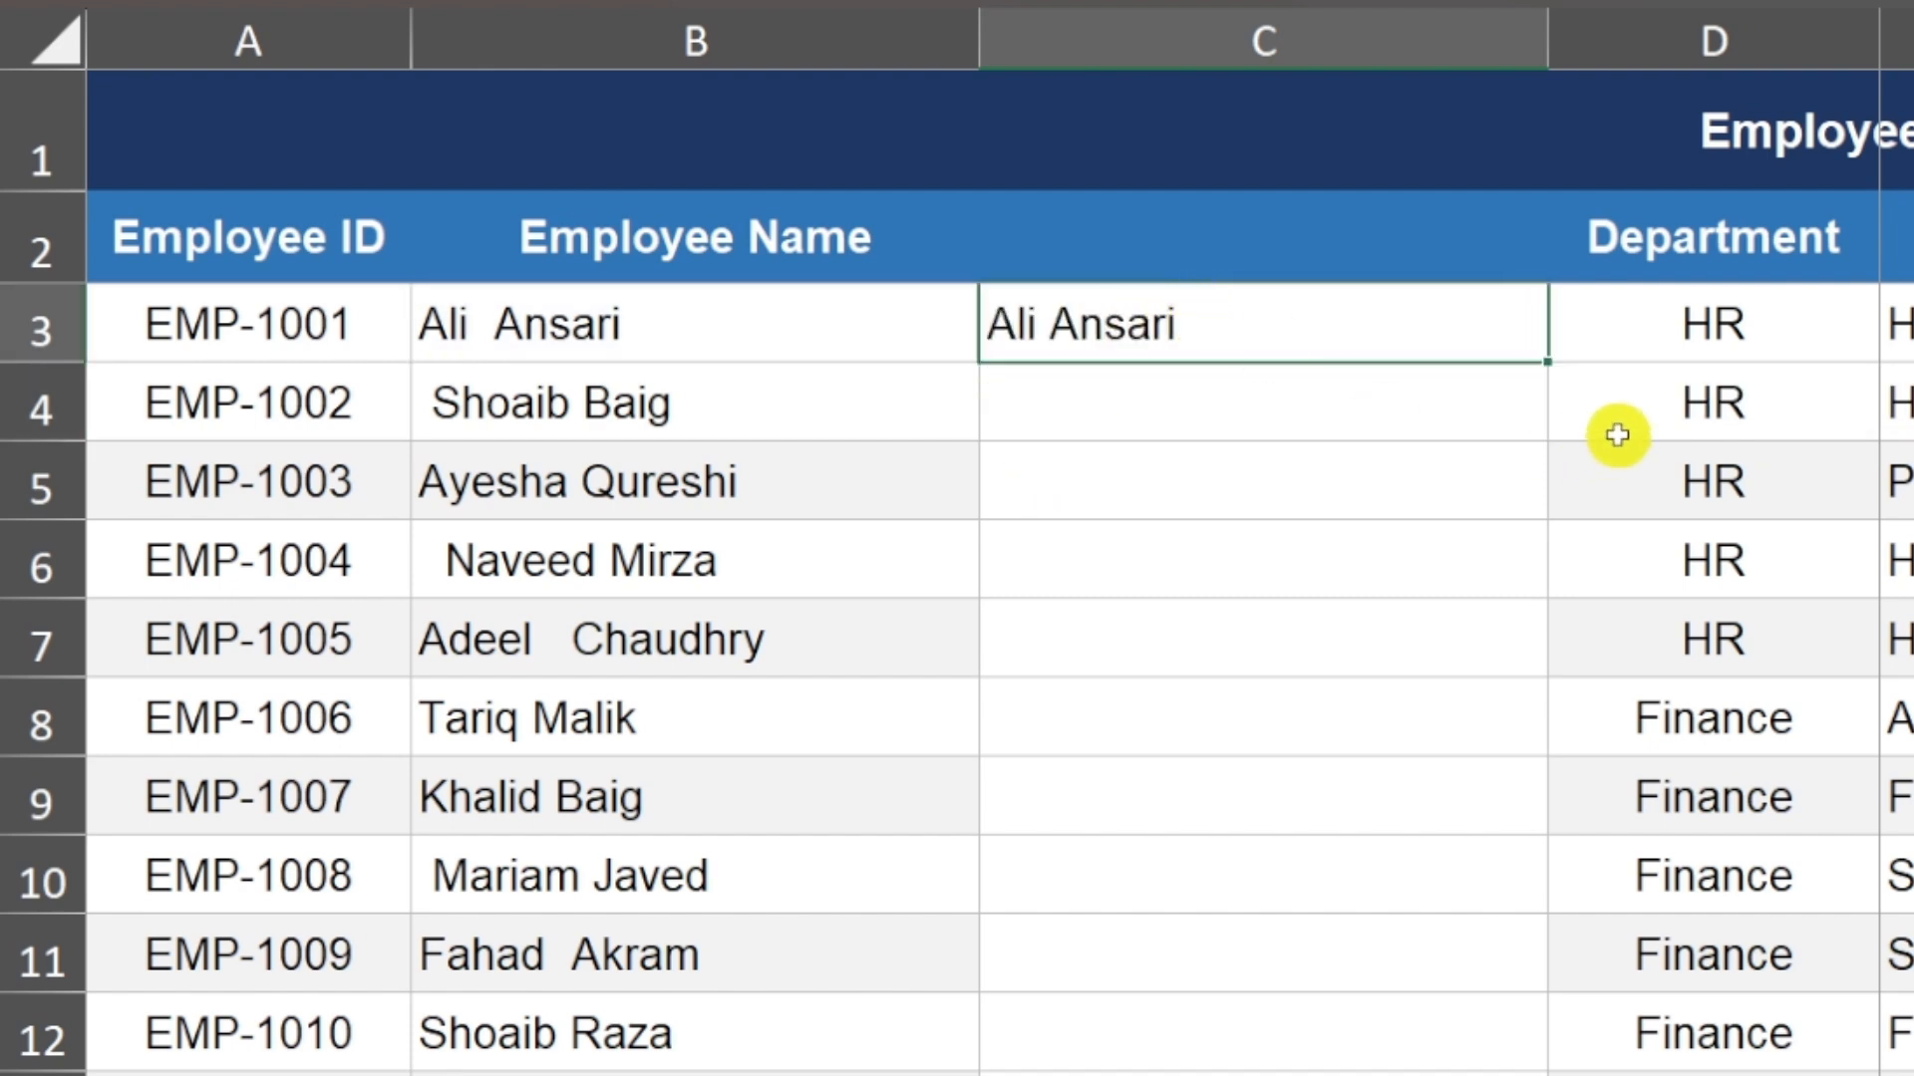
pyautogui.moveTo(1546, 362); pyautogui.dragTo(1354, 964)
pyautogui.scroll(12, 1170, 788)
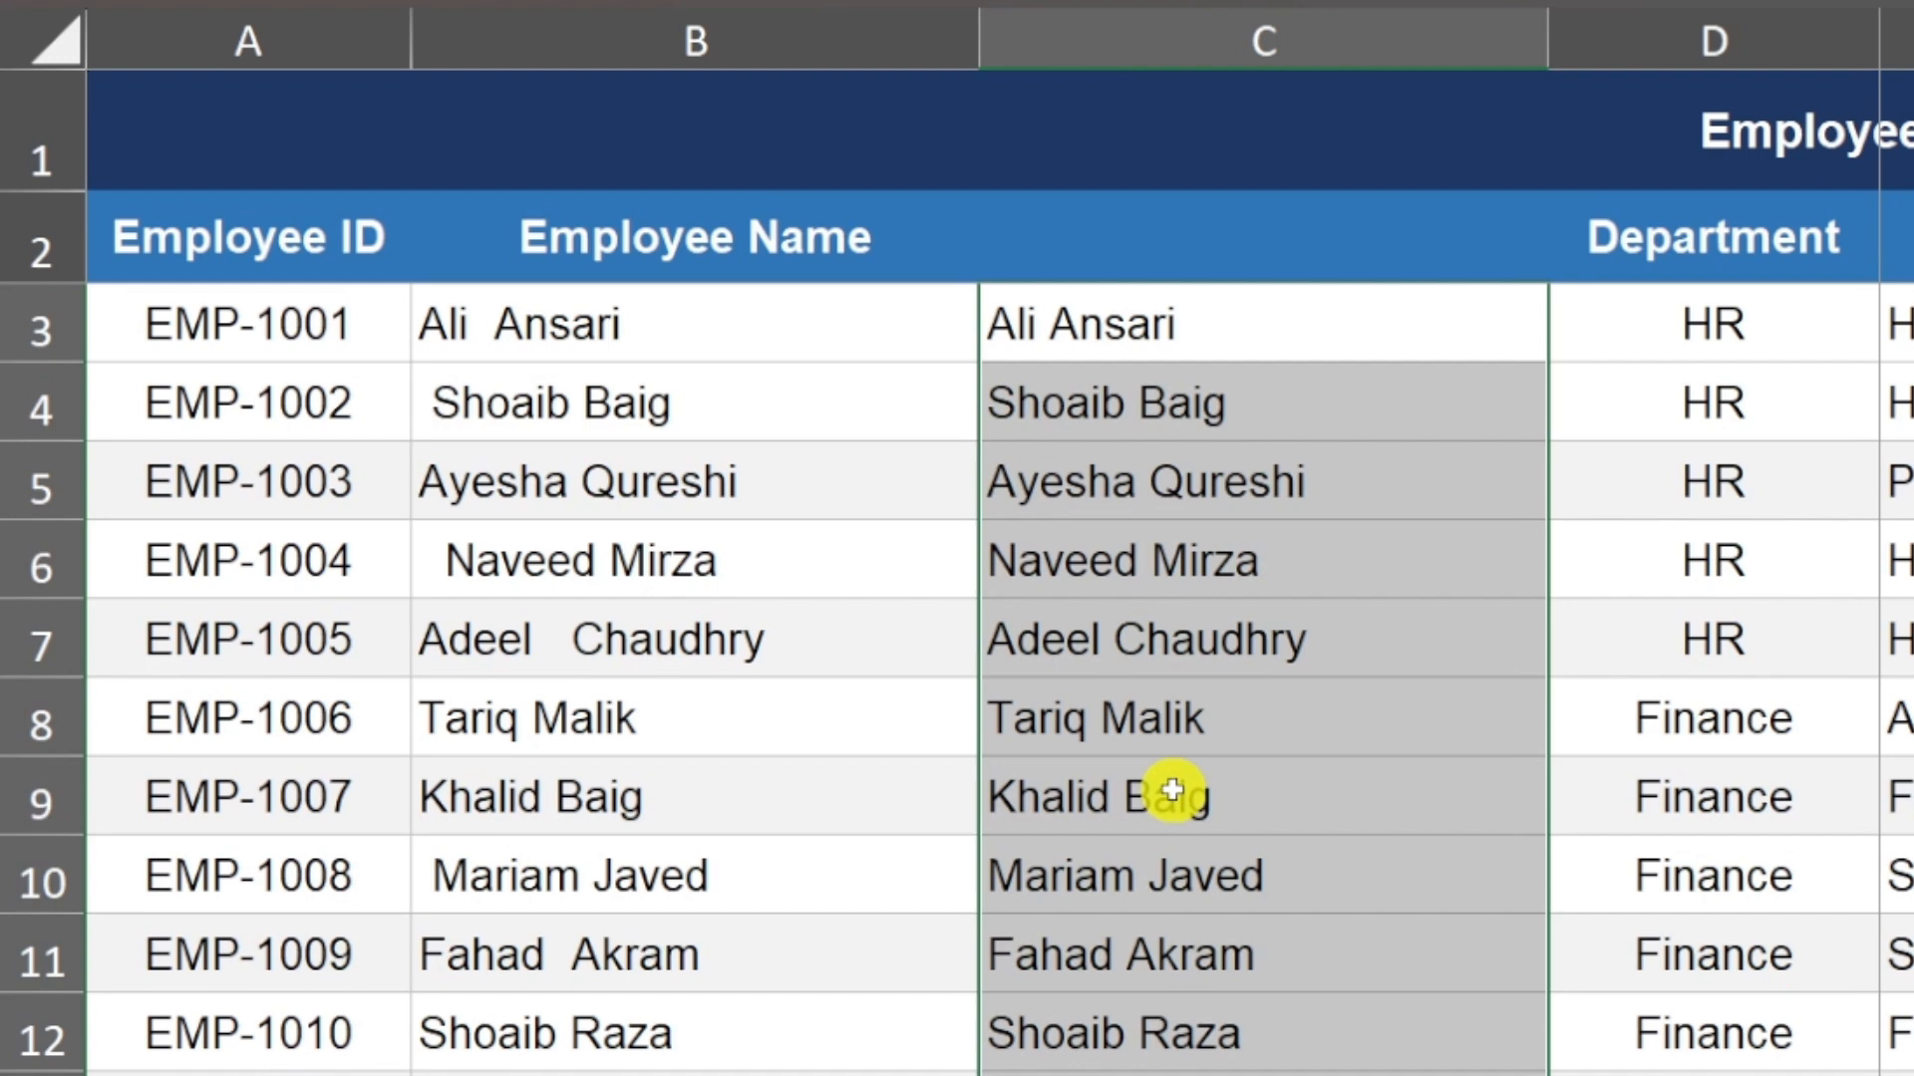
pyautogui.click(1290, 398)
pyautogui.moveTo(1235, 329); pyautogui.dragTo(1272, 1030)
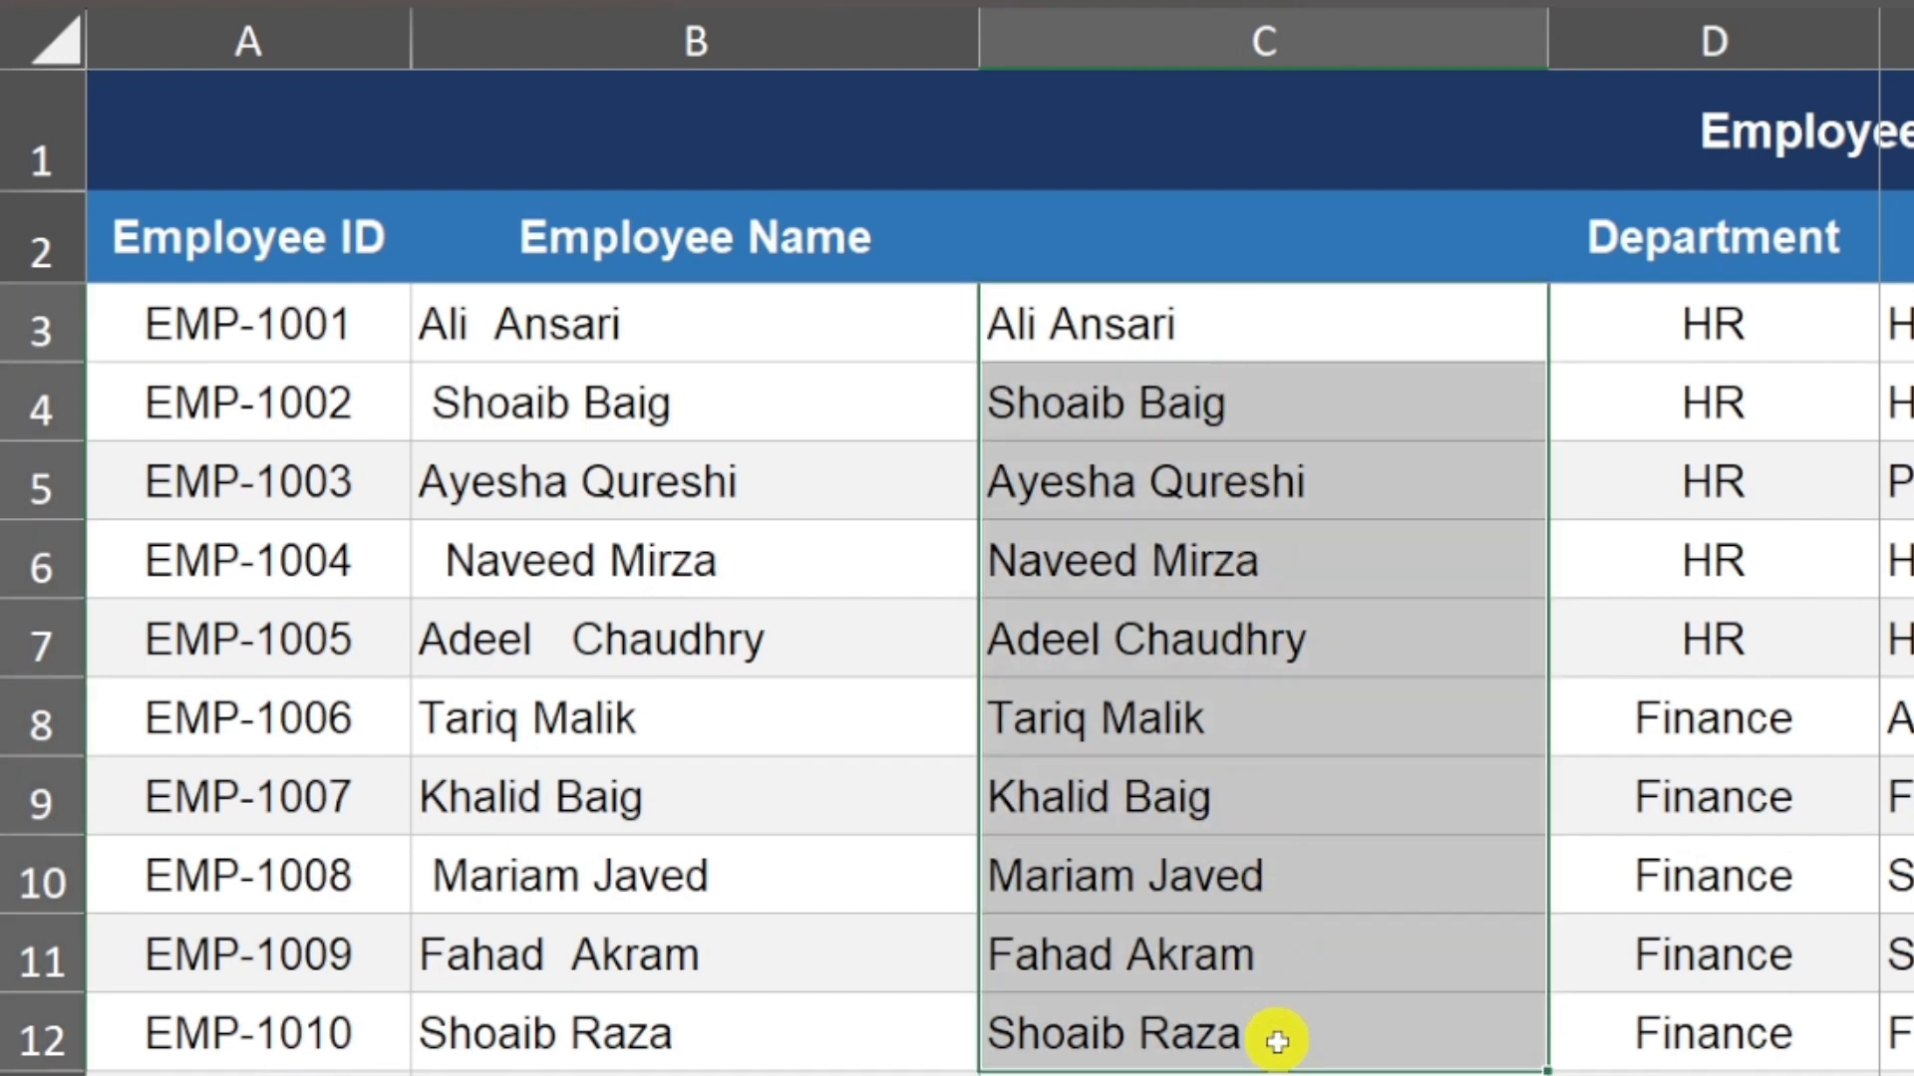
pyautogui.click(1252, 773)
# - Copy all the trimmed names in column C, from C3 down to the last employee
pyautogui.click(1153, 326)
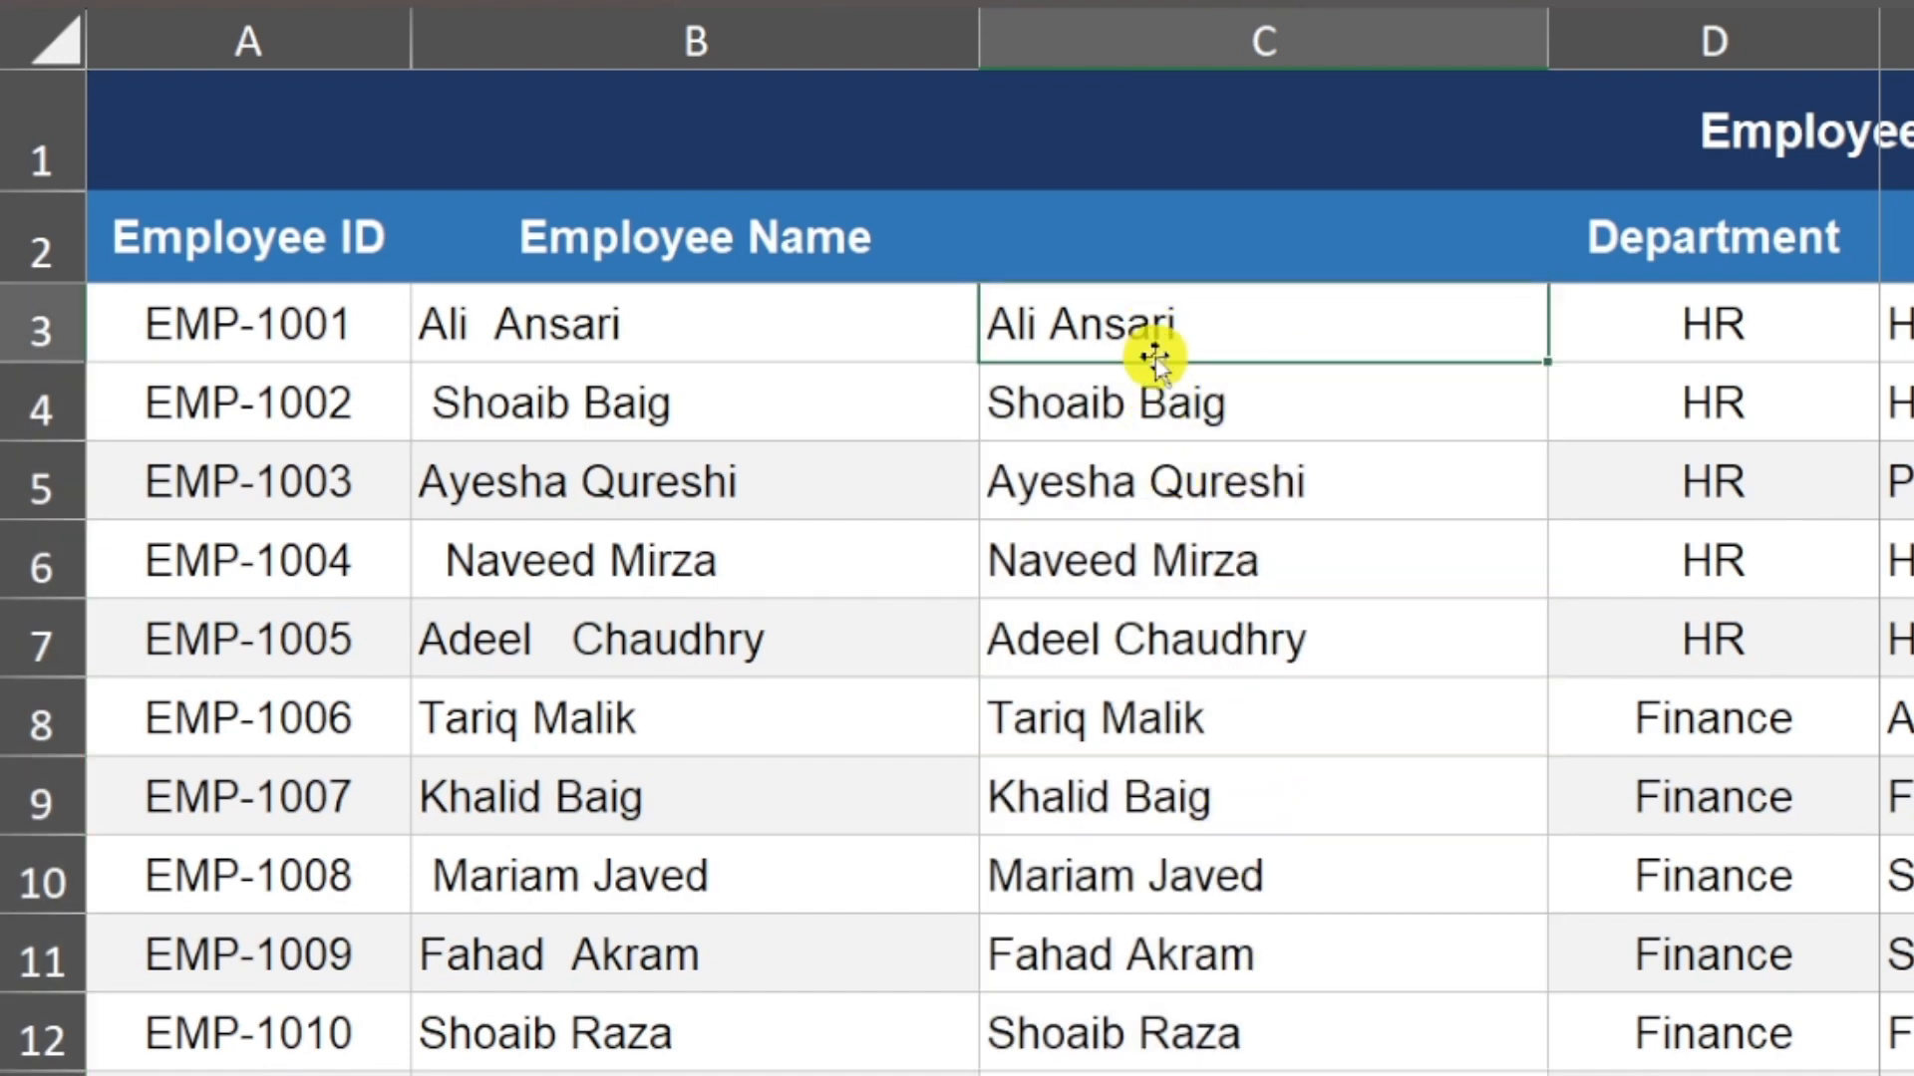
pyautogui.keyDown('shift'); pyautogui.doubleClick(1153, 361); pyautogui.keyUp('shift')
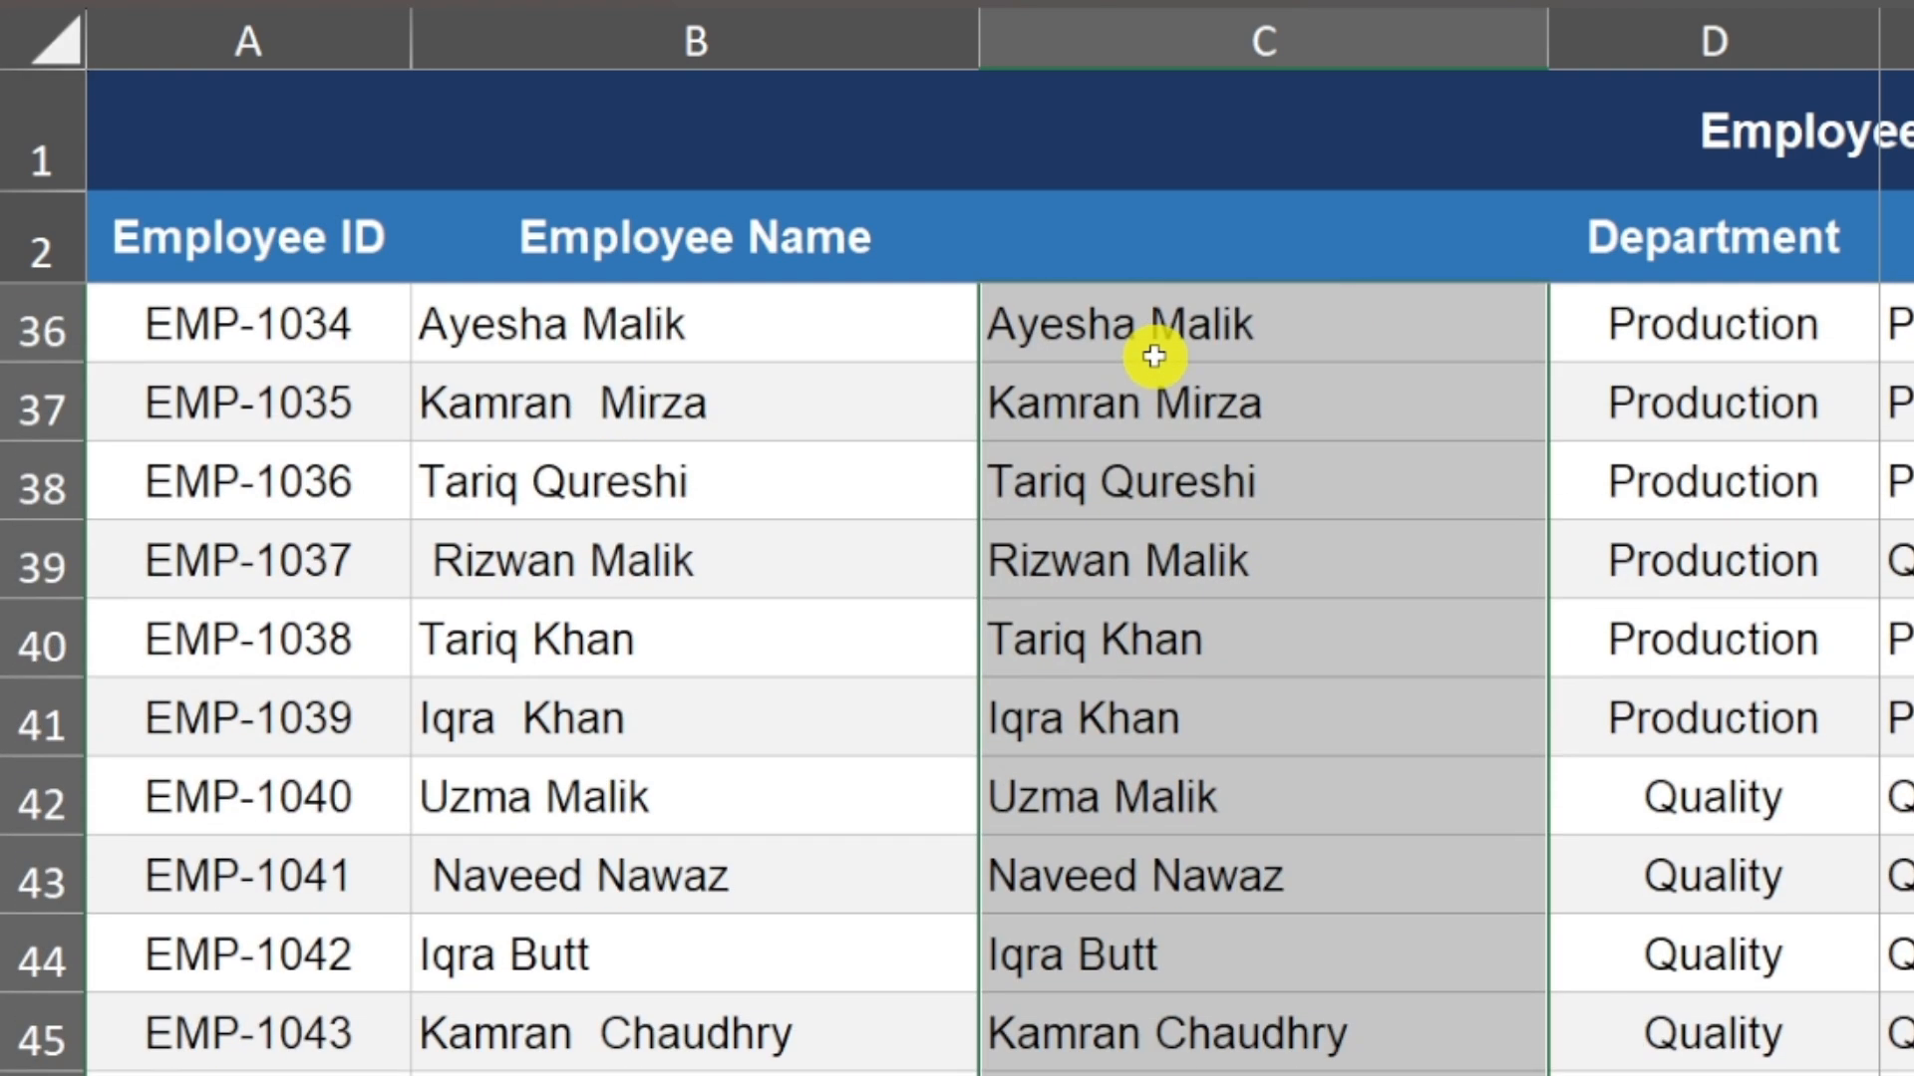
pyautogui.rightClick(1102, 396)
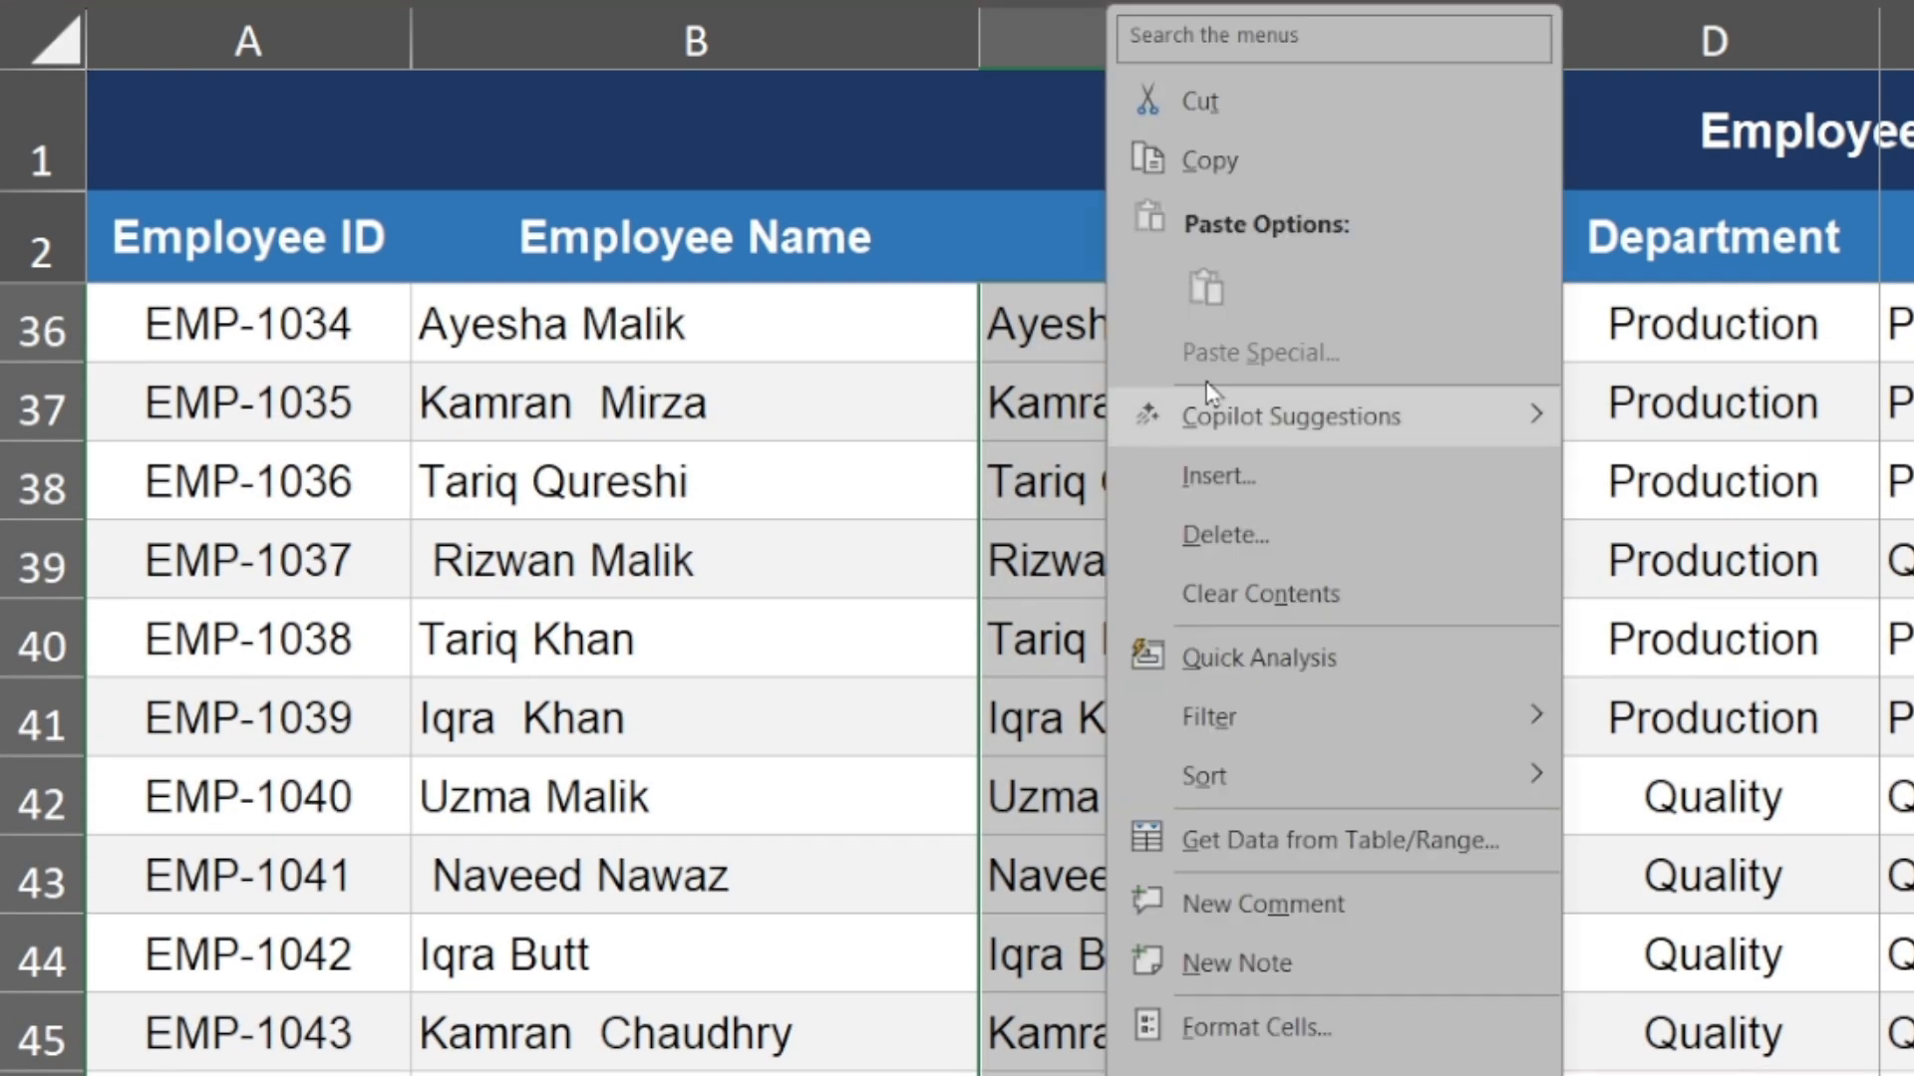
pyautogui.click(1221, 162)
pyautogui.scroll(3, 758, 863)
pyautogui.scroll(8, 758, 863)
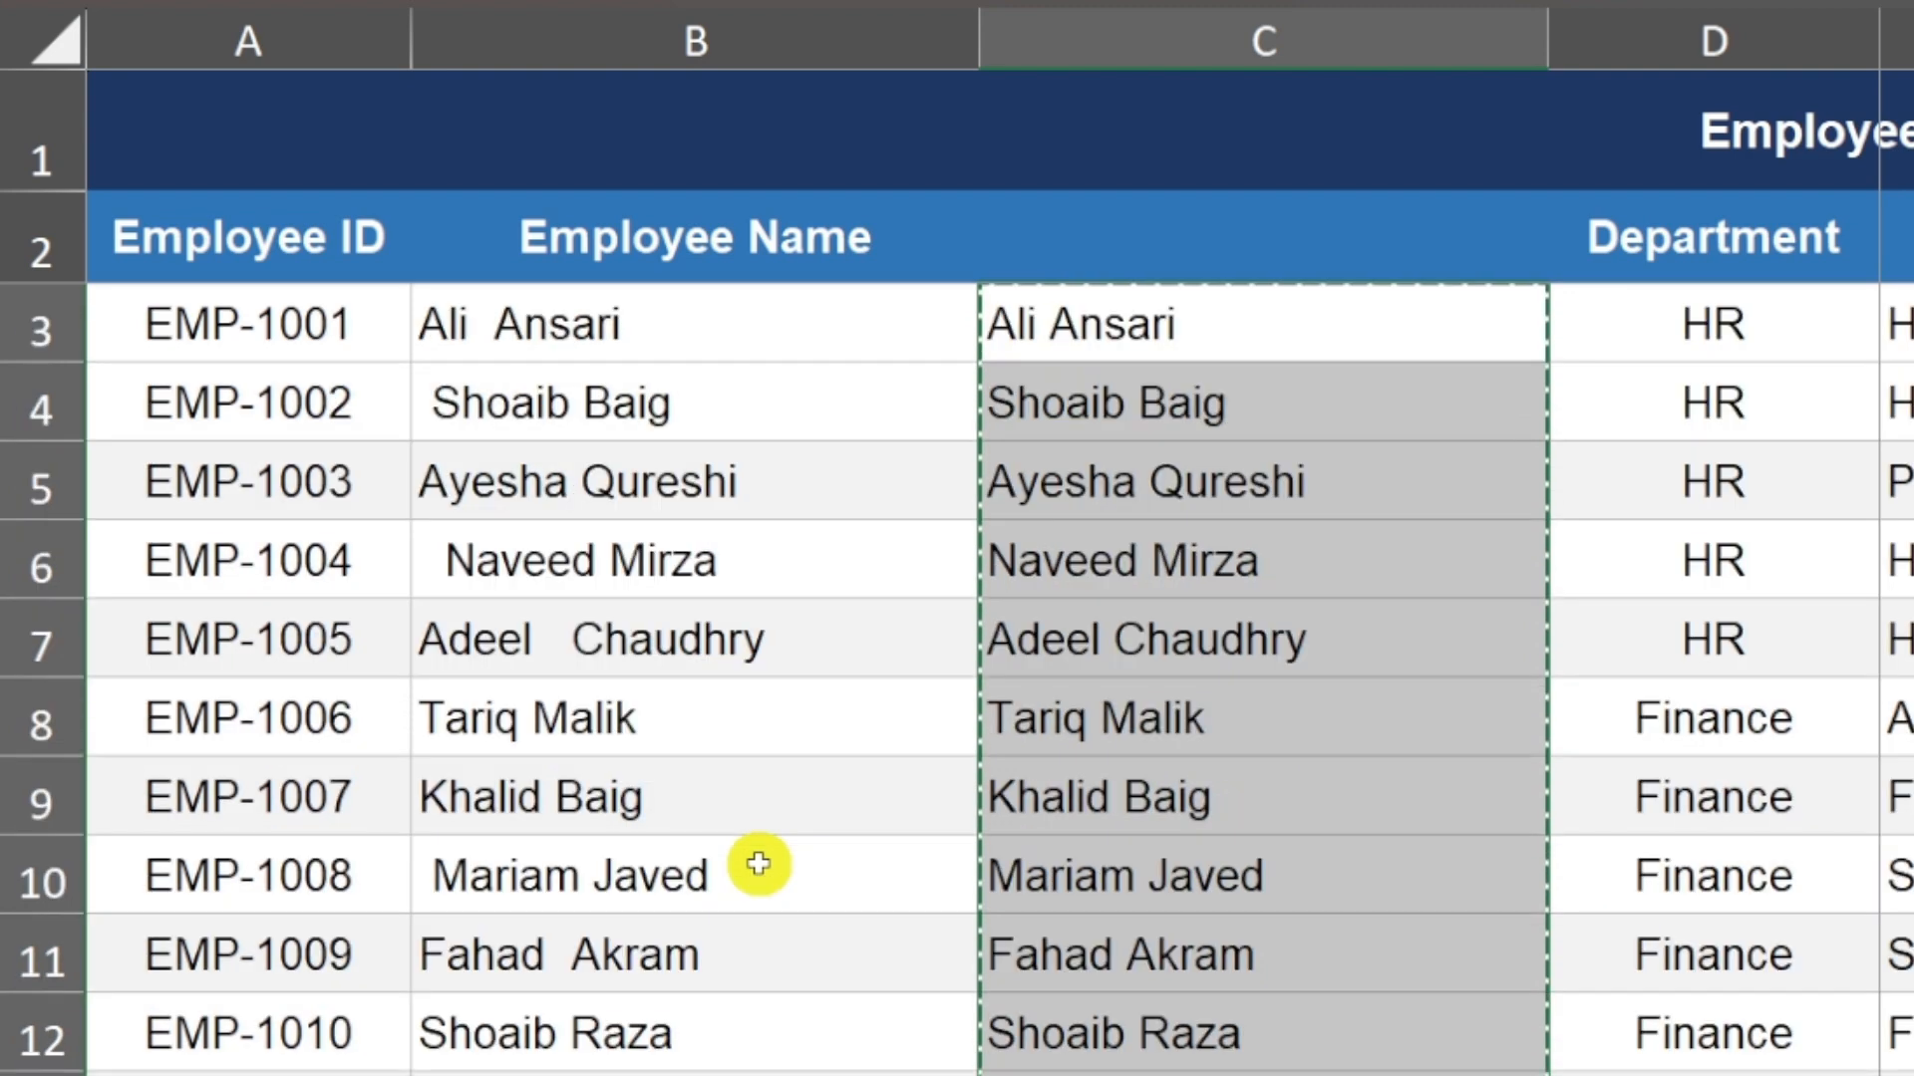
# - Paste the copied trimmed names as values over the original entries in the Employee Name column, starting at B3
pyautogui.click(579, 329)
pyautogui.moveTo(579, 329); pyautogui.dragTo(632, 1008)
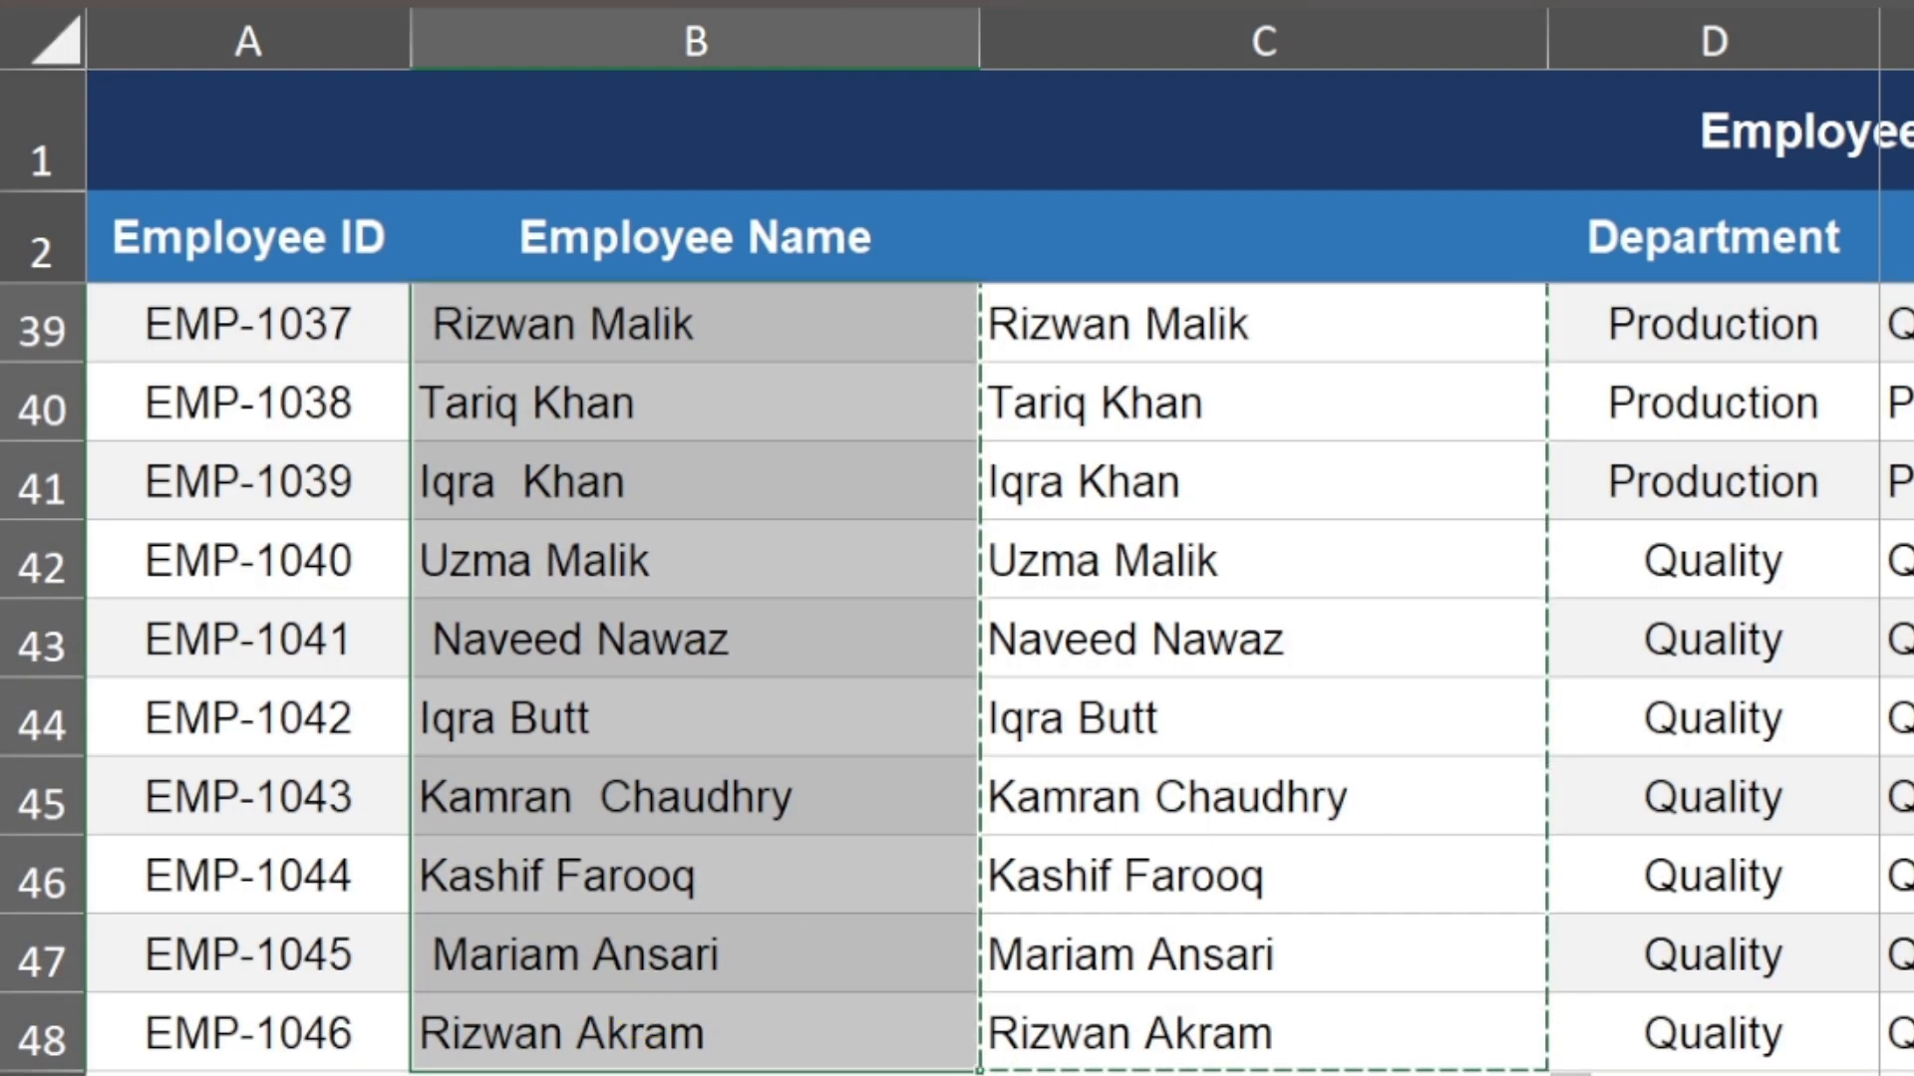
pyautogui.scroll(12, 667, 363)
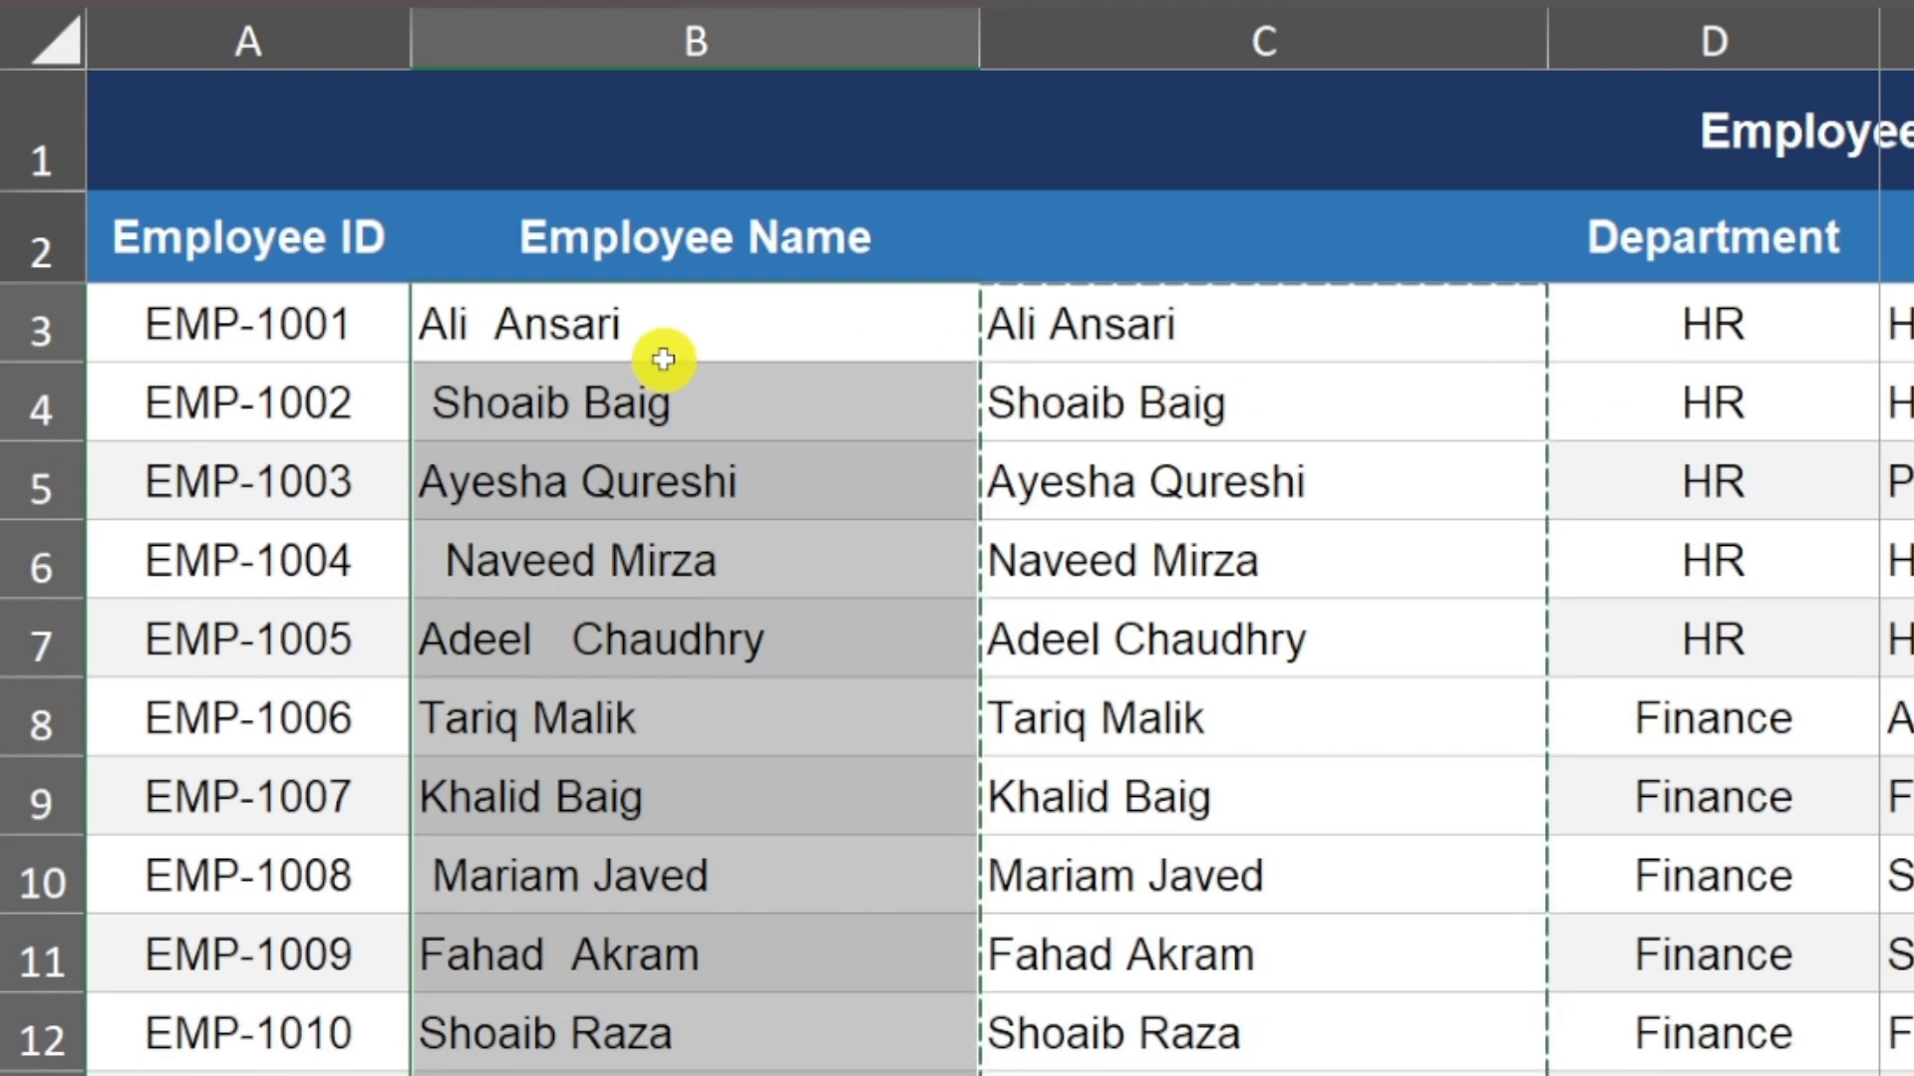
pyautogui.rightClick(648, 311)
pyautogui.click(814, 224)
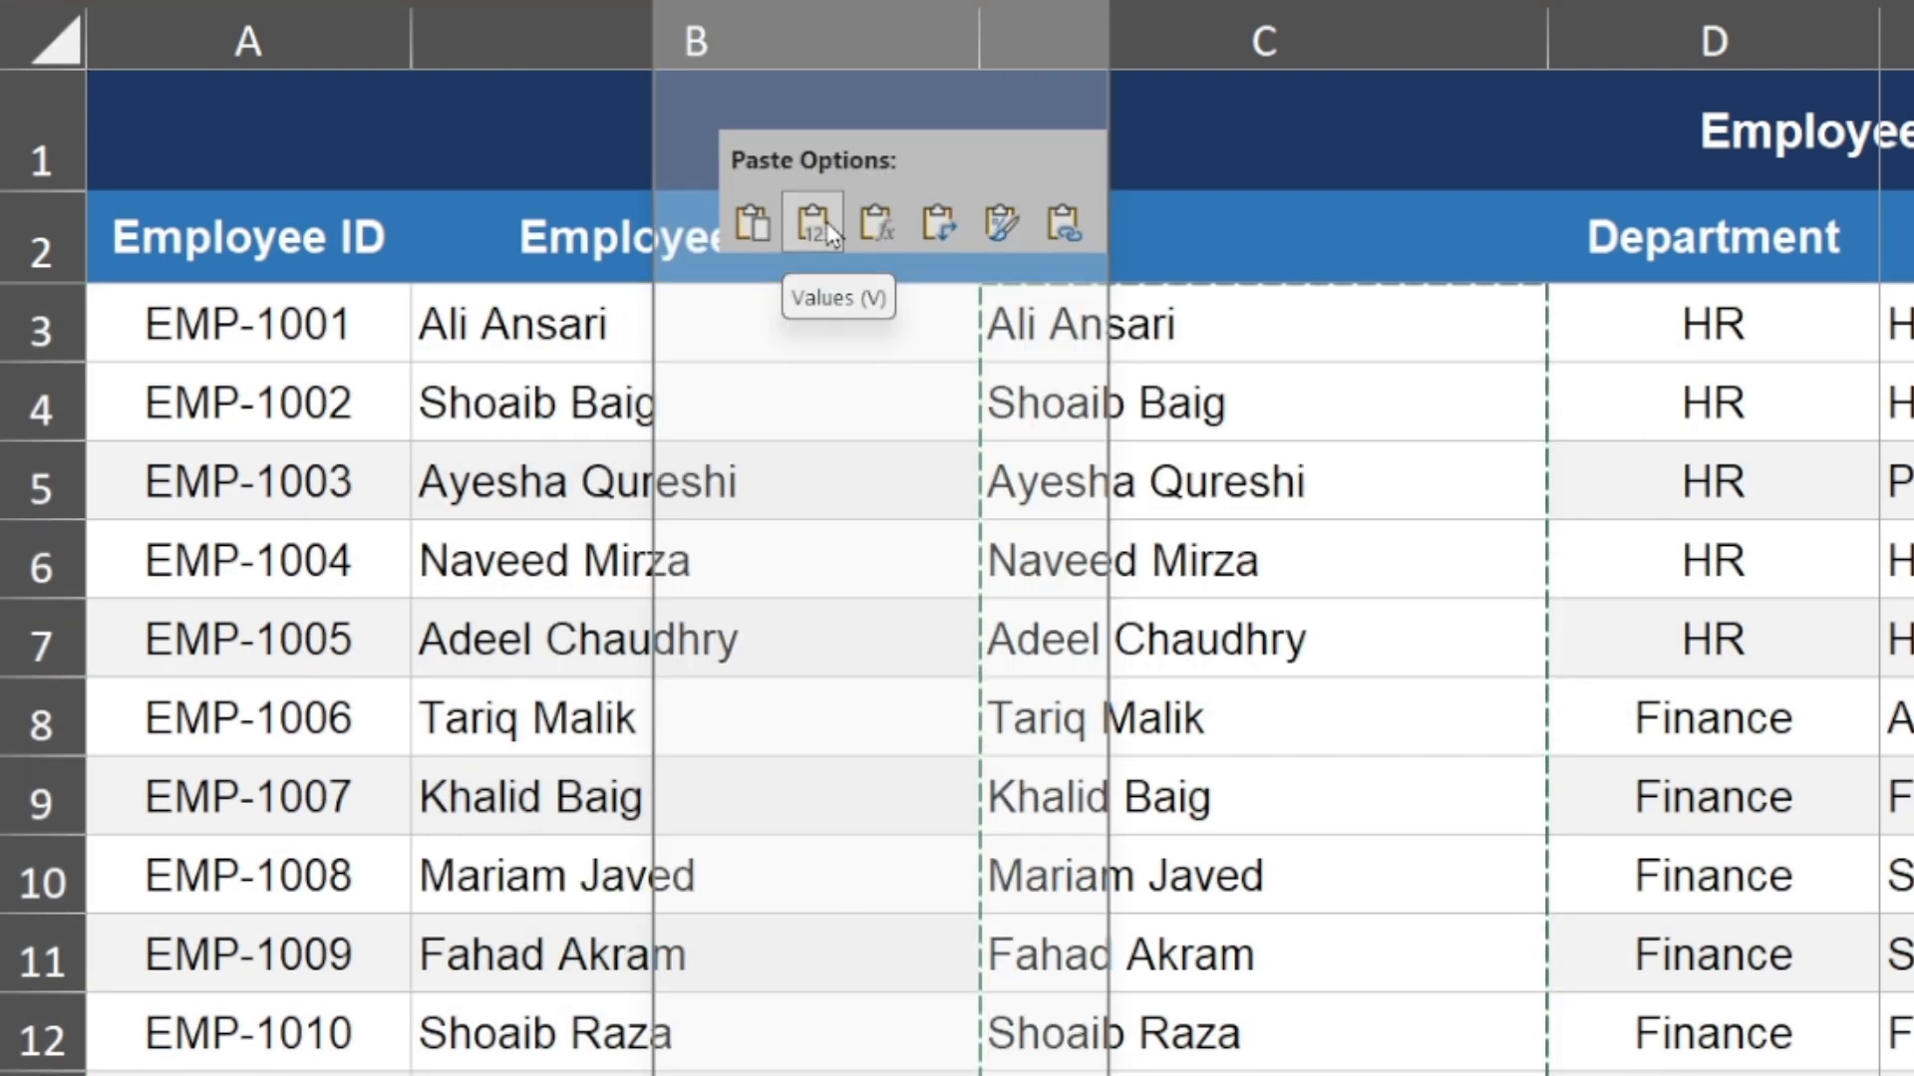
pyautogui.click(735, 490)
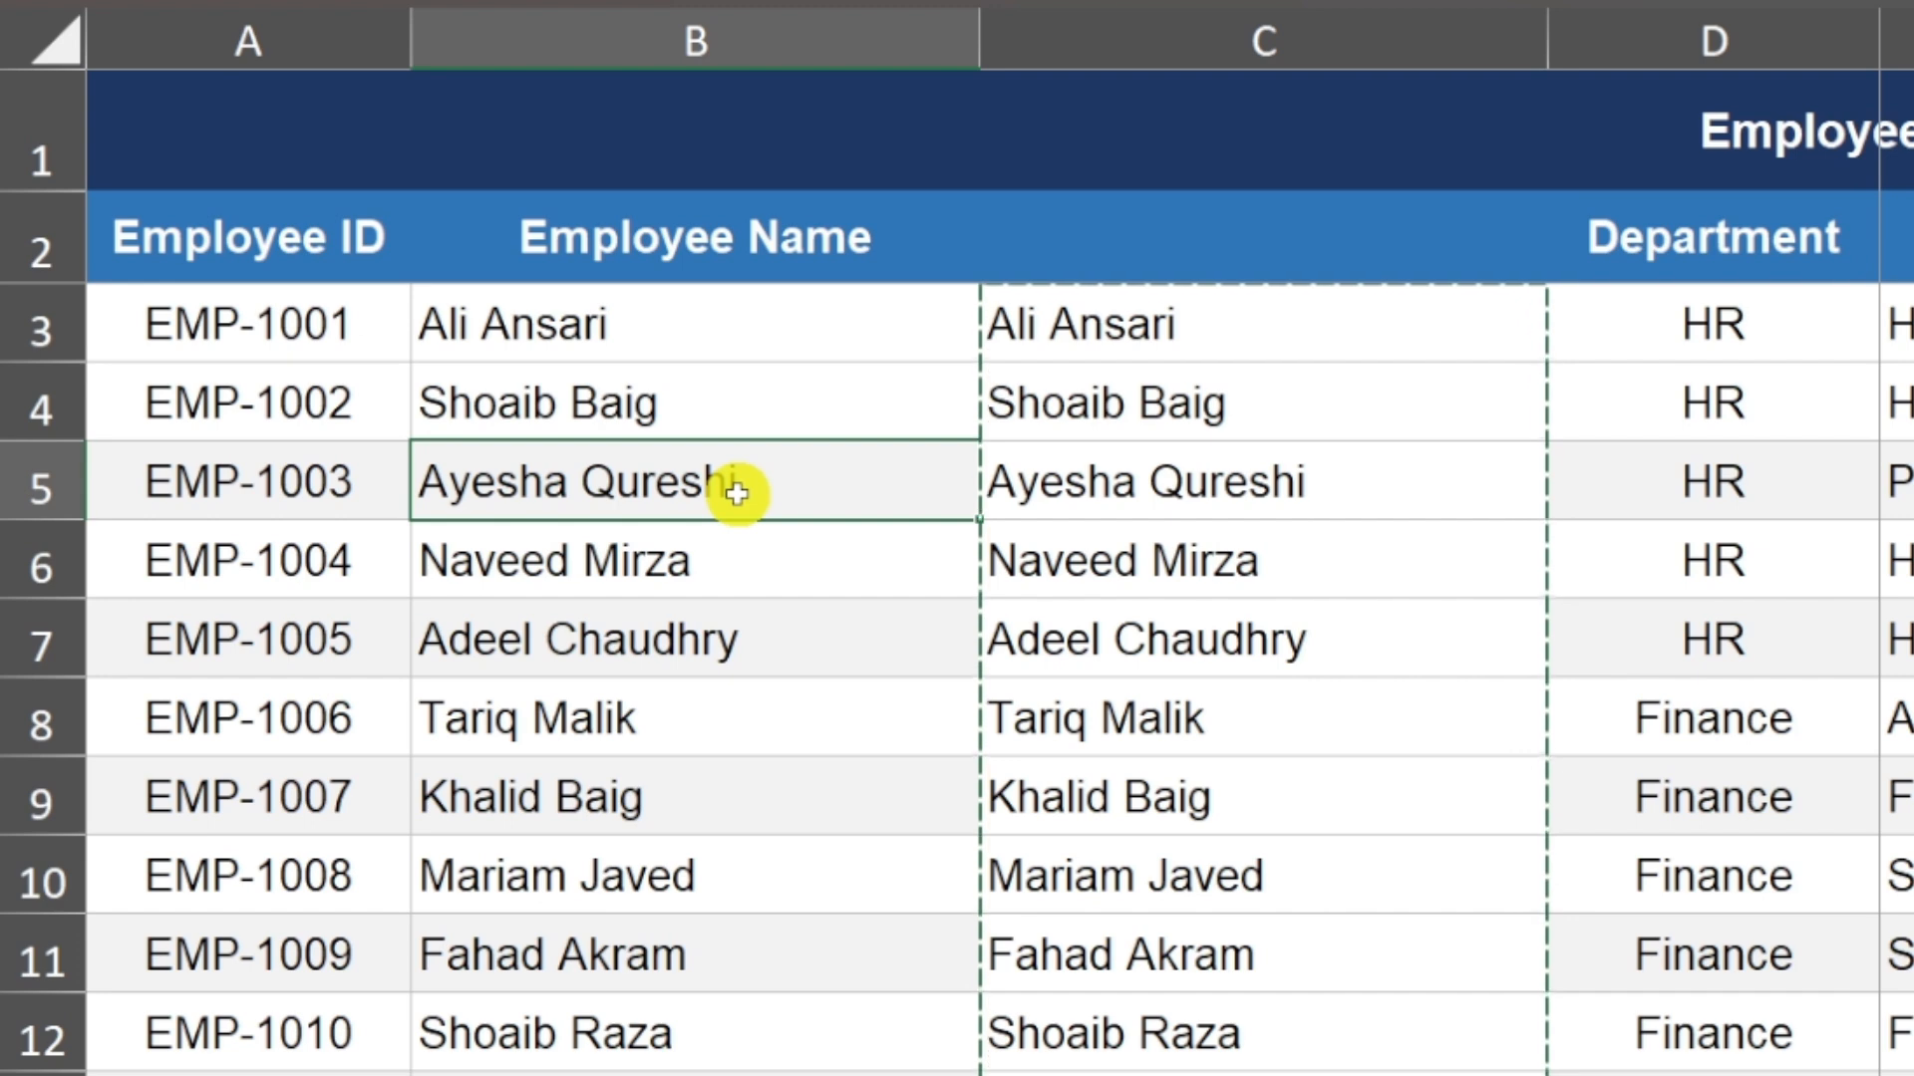
pyautogui.press('Escape')
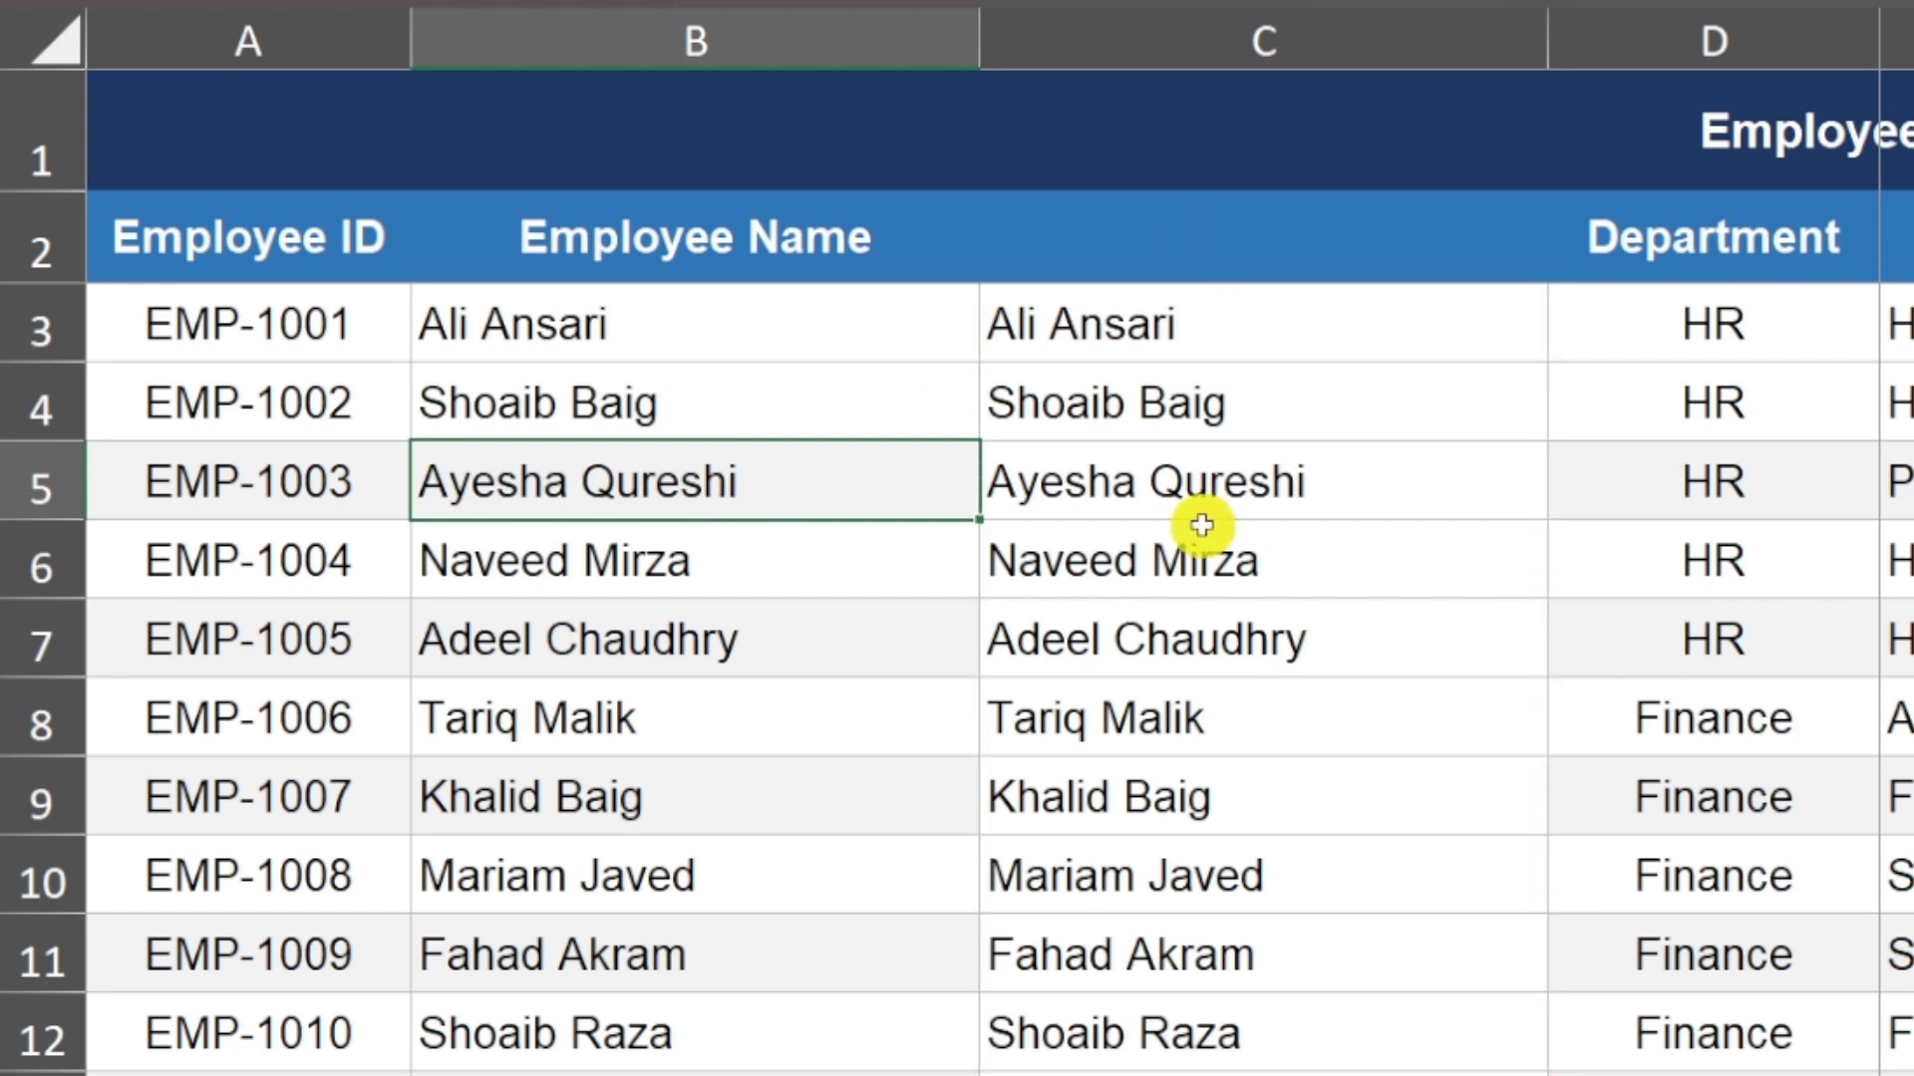
# - Delete the helper column C that holds the TRIM formulas
pyautogui.click(1181, 35)
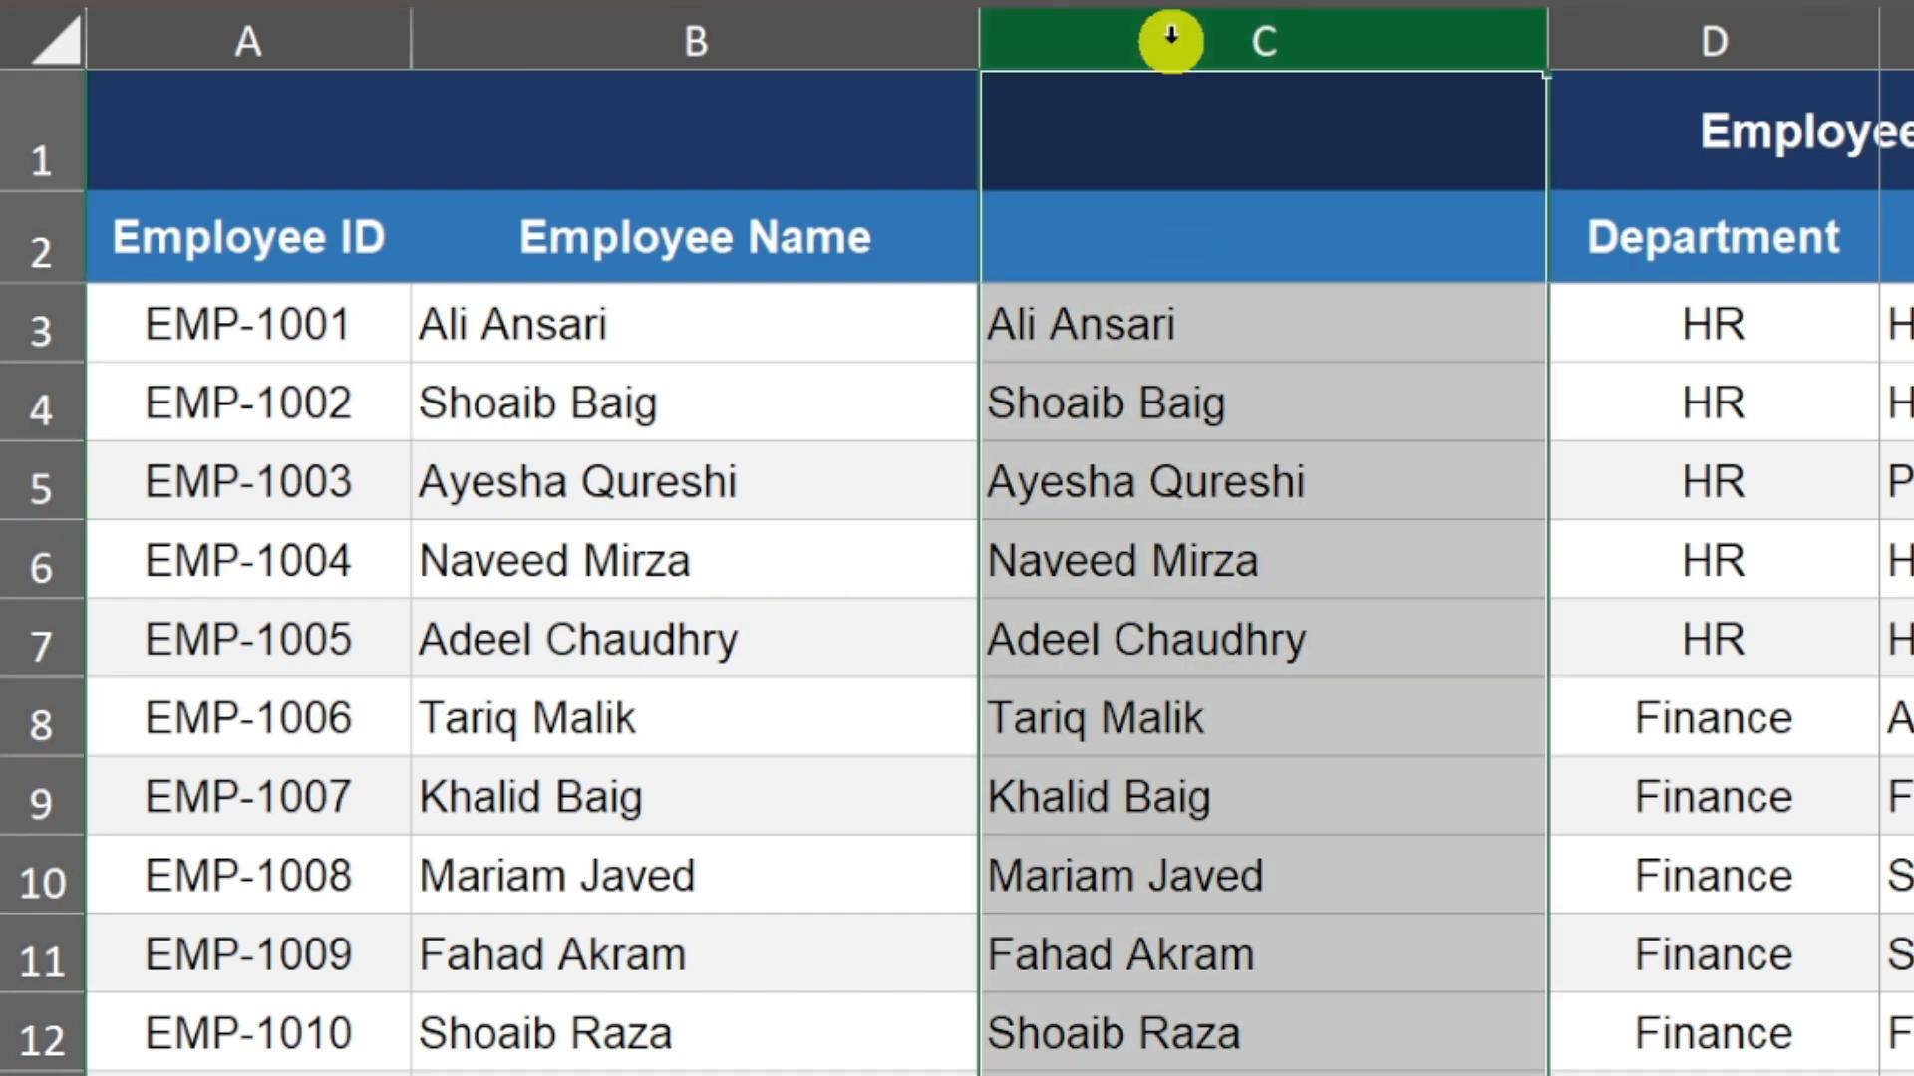
pyautogui.rightClick(1171, 37)
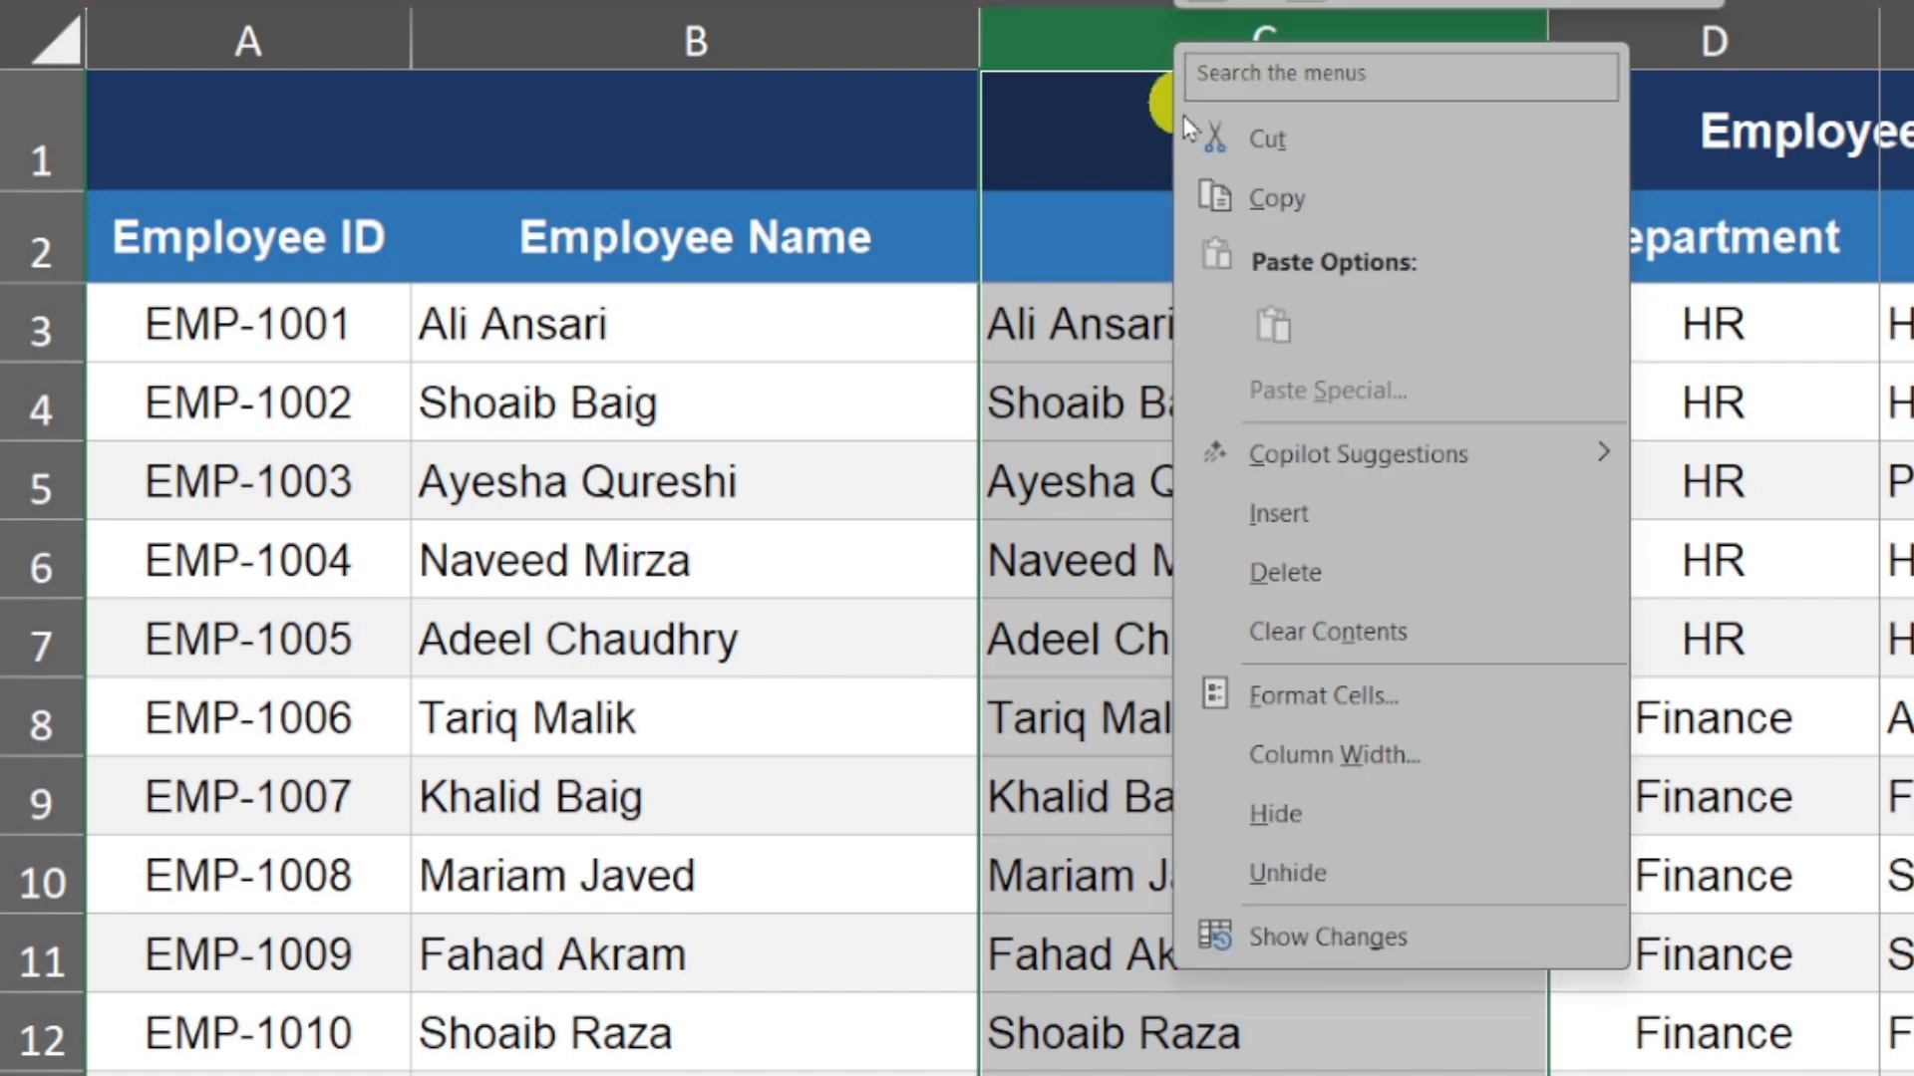
pyautogui.click(1283, 588)
pyautogui.click(617, 698)
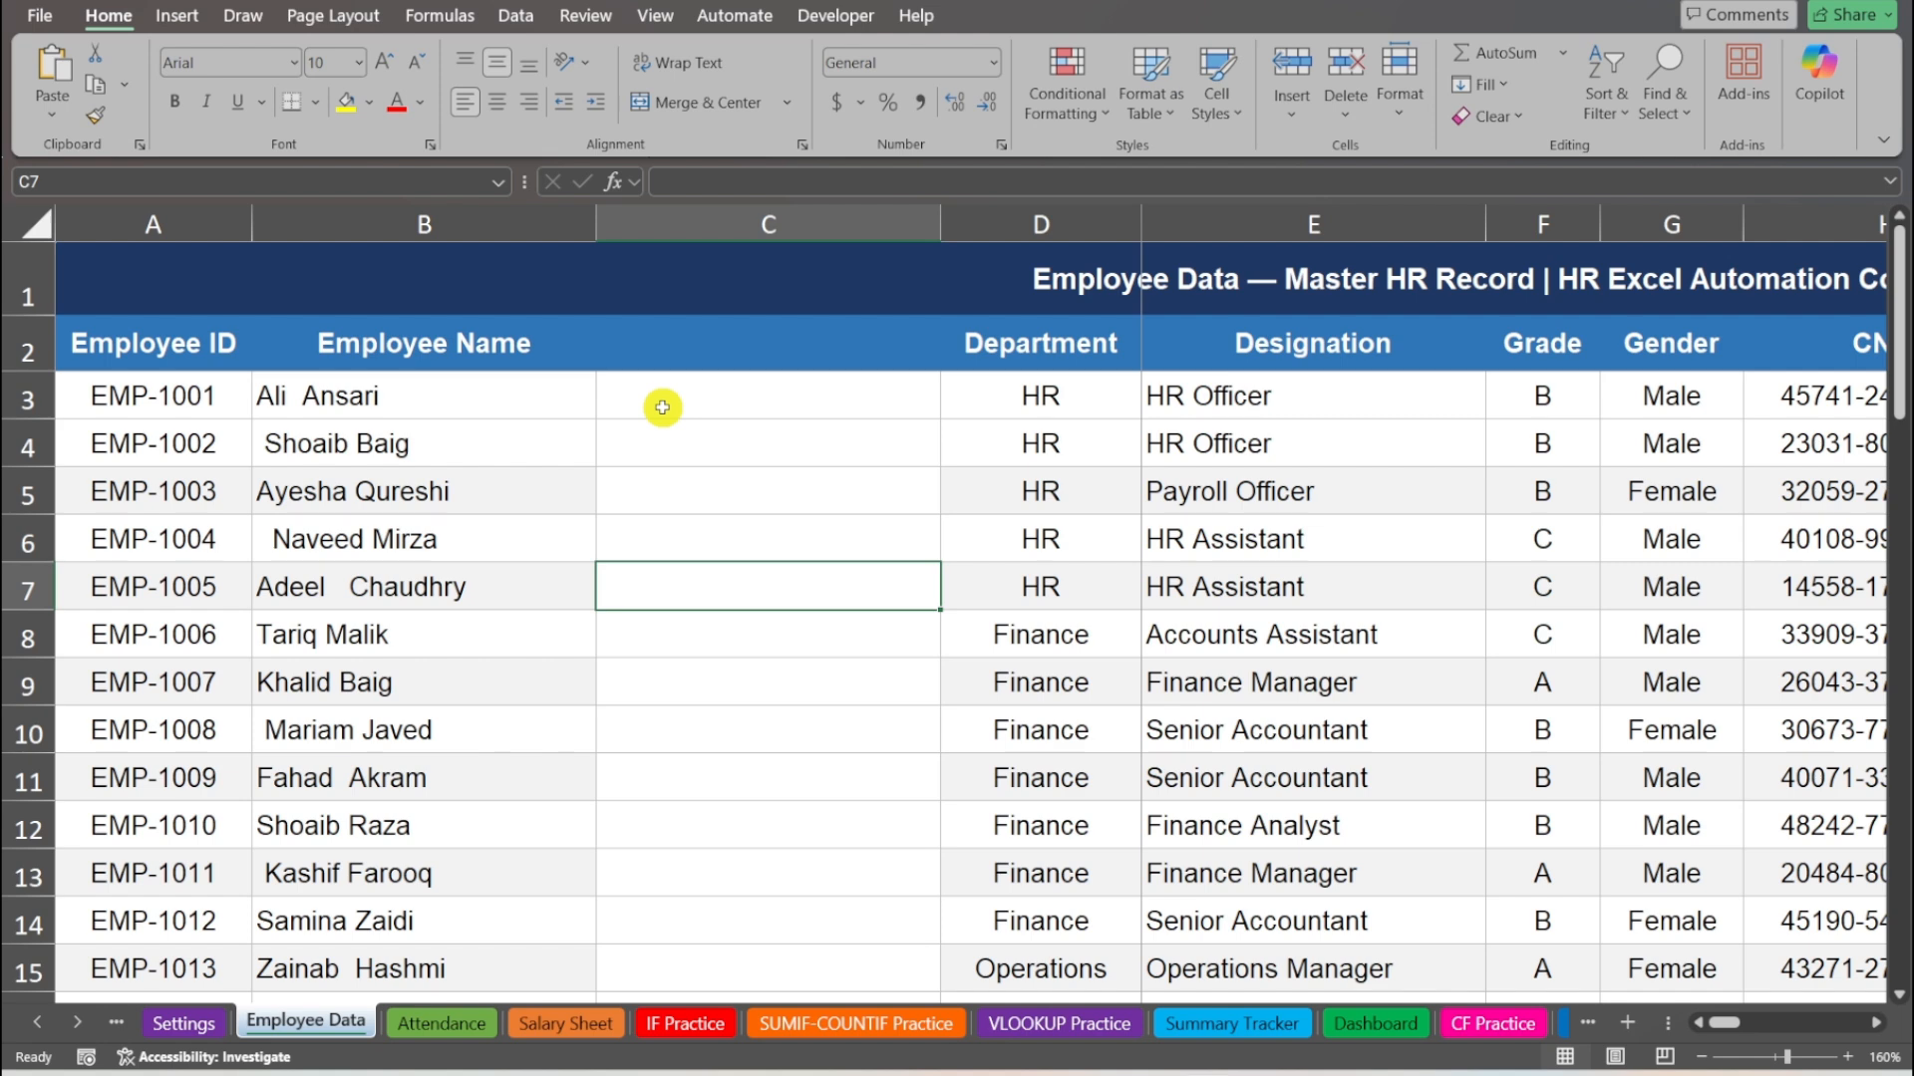
# - Clean the first employee's name in C3 with the combined formula =TRIM(CLEAN(B3))
pyautogui.click(662, 406)
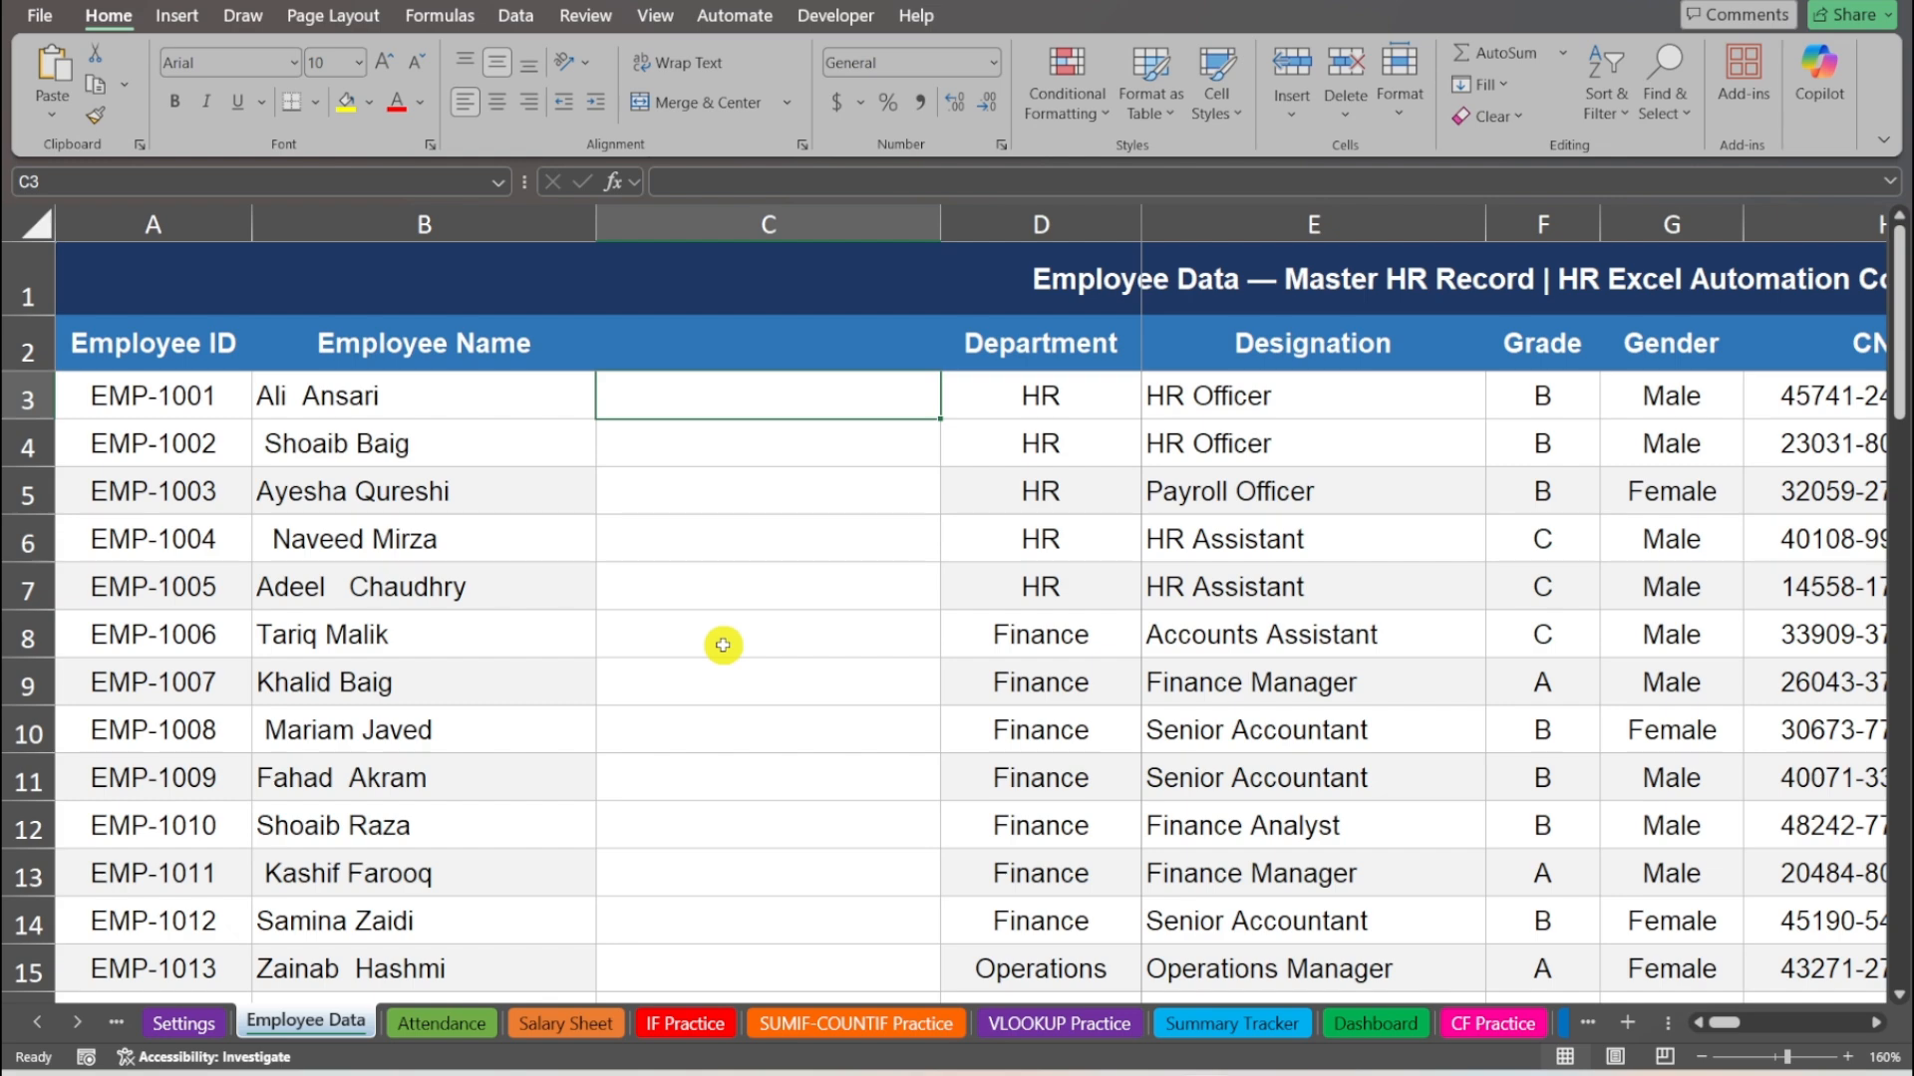
pyautogui.write('=TRIM(')
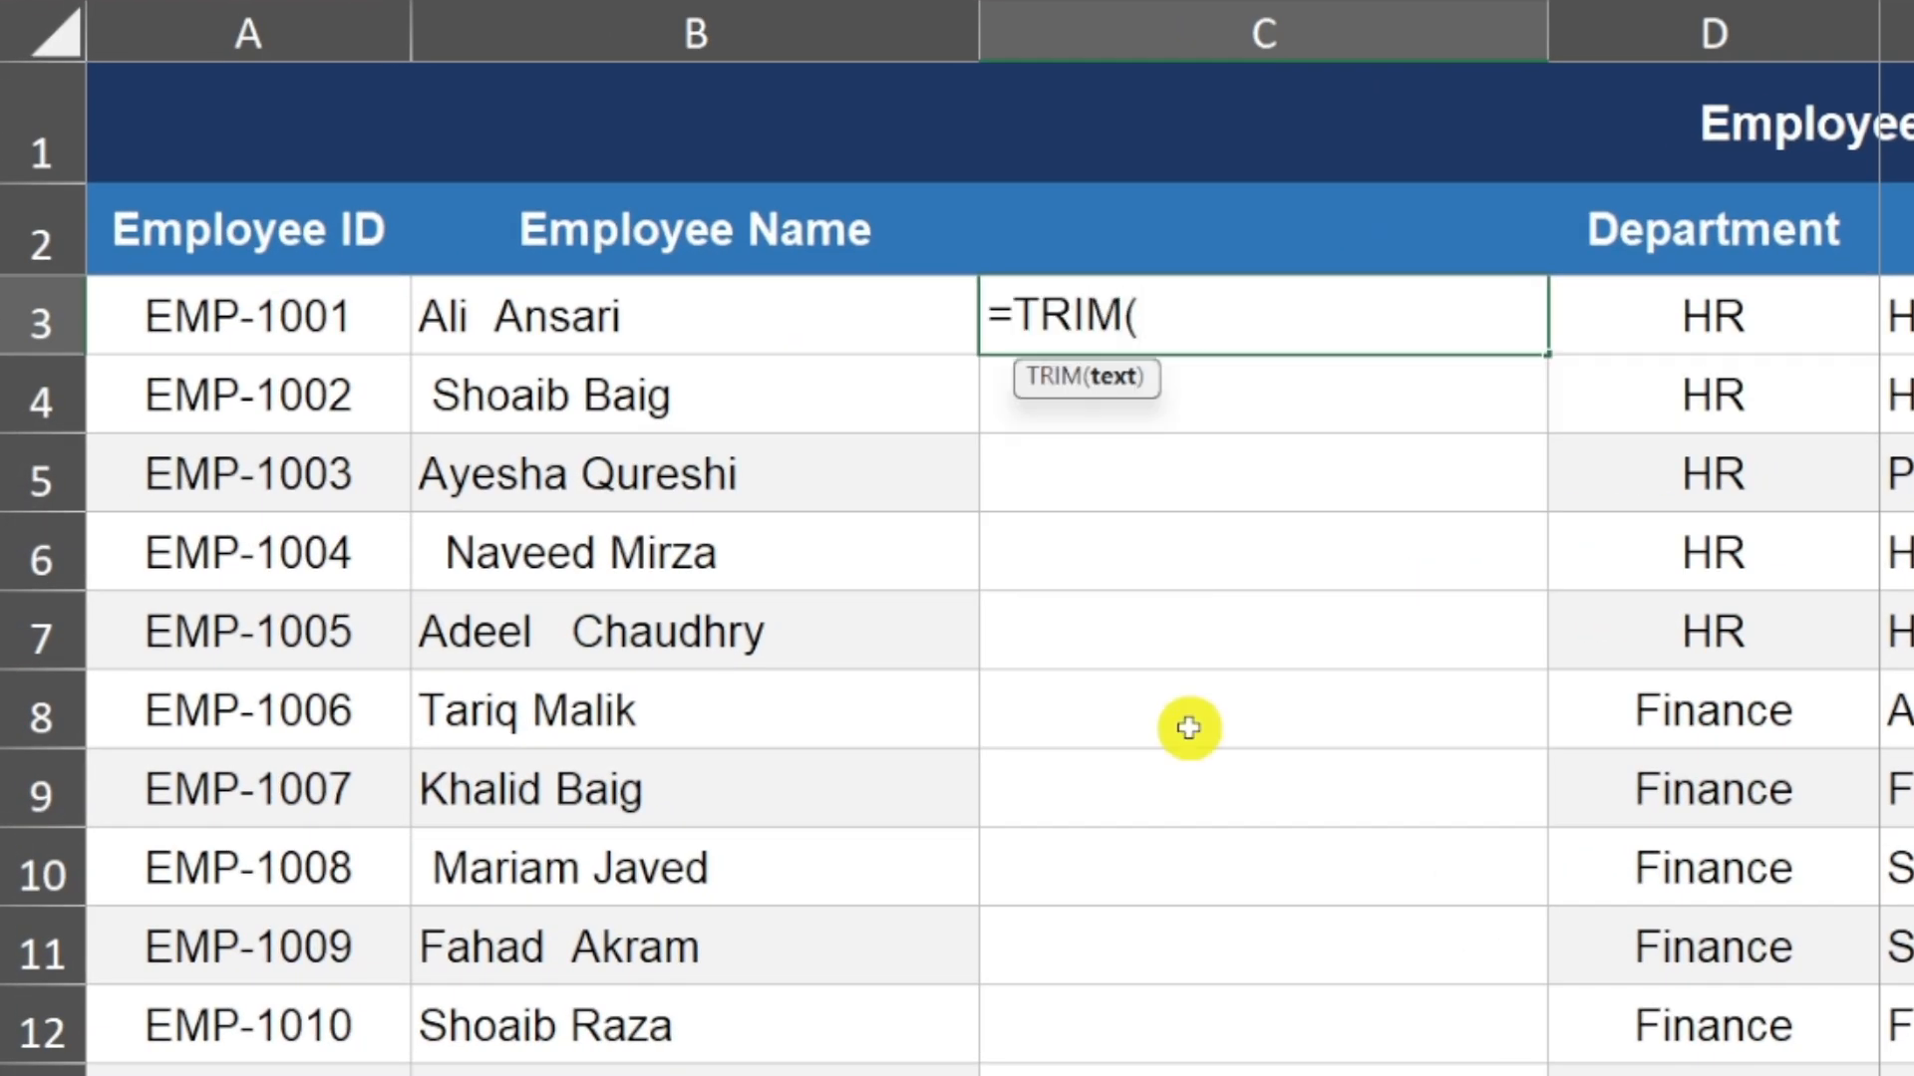
pyautogui.write('CLEAN(')
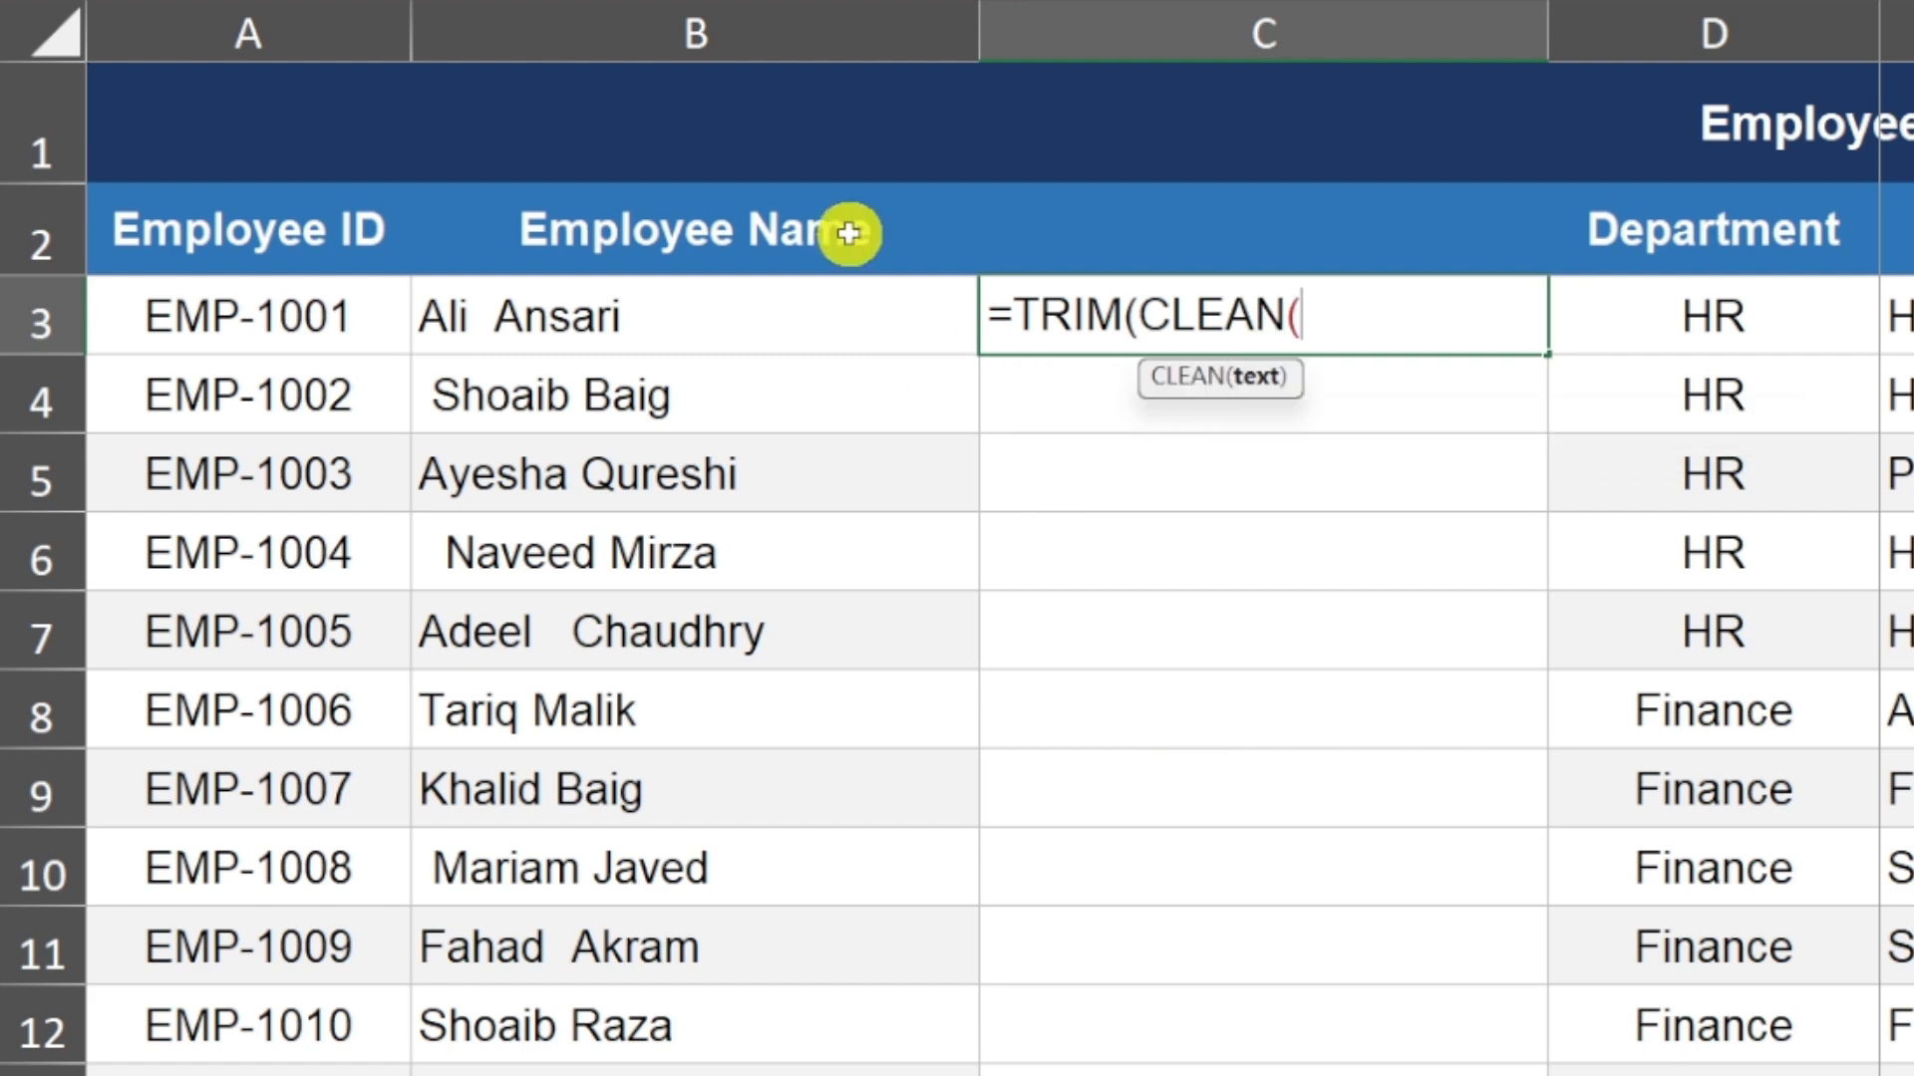
pyautogui.click(526, 307)
pyautogui.write('))')
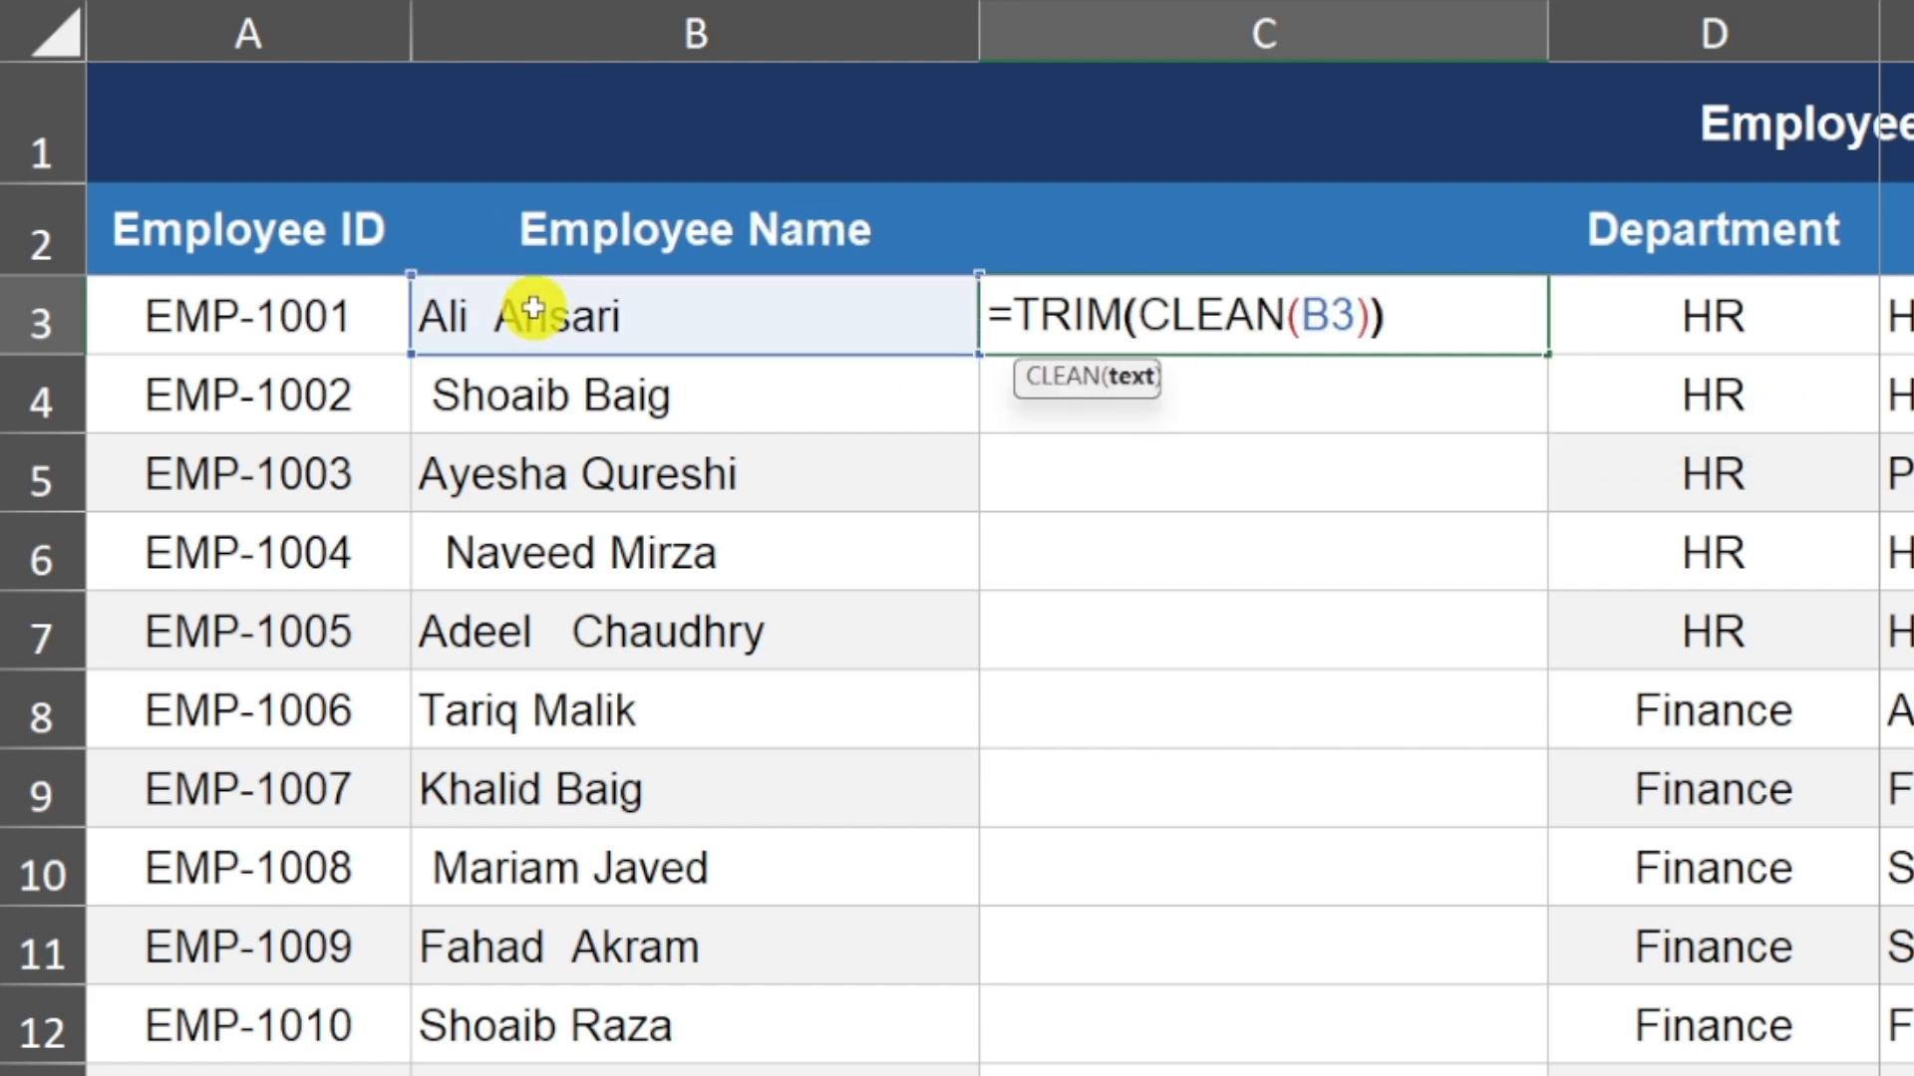
pyautogui.press('Return')
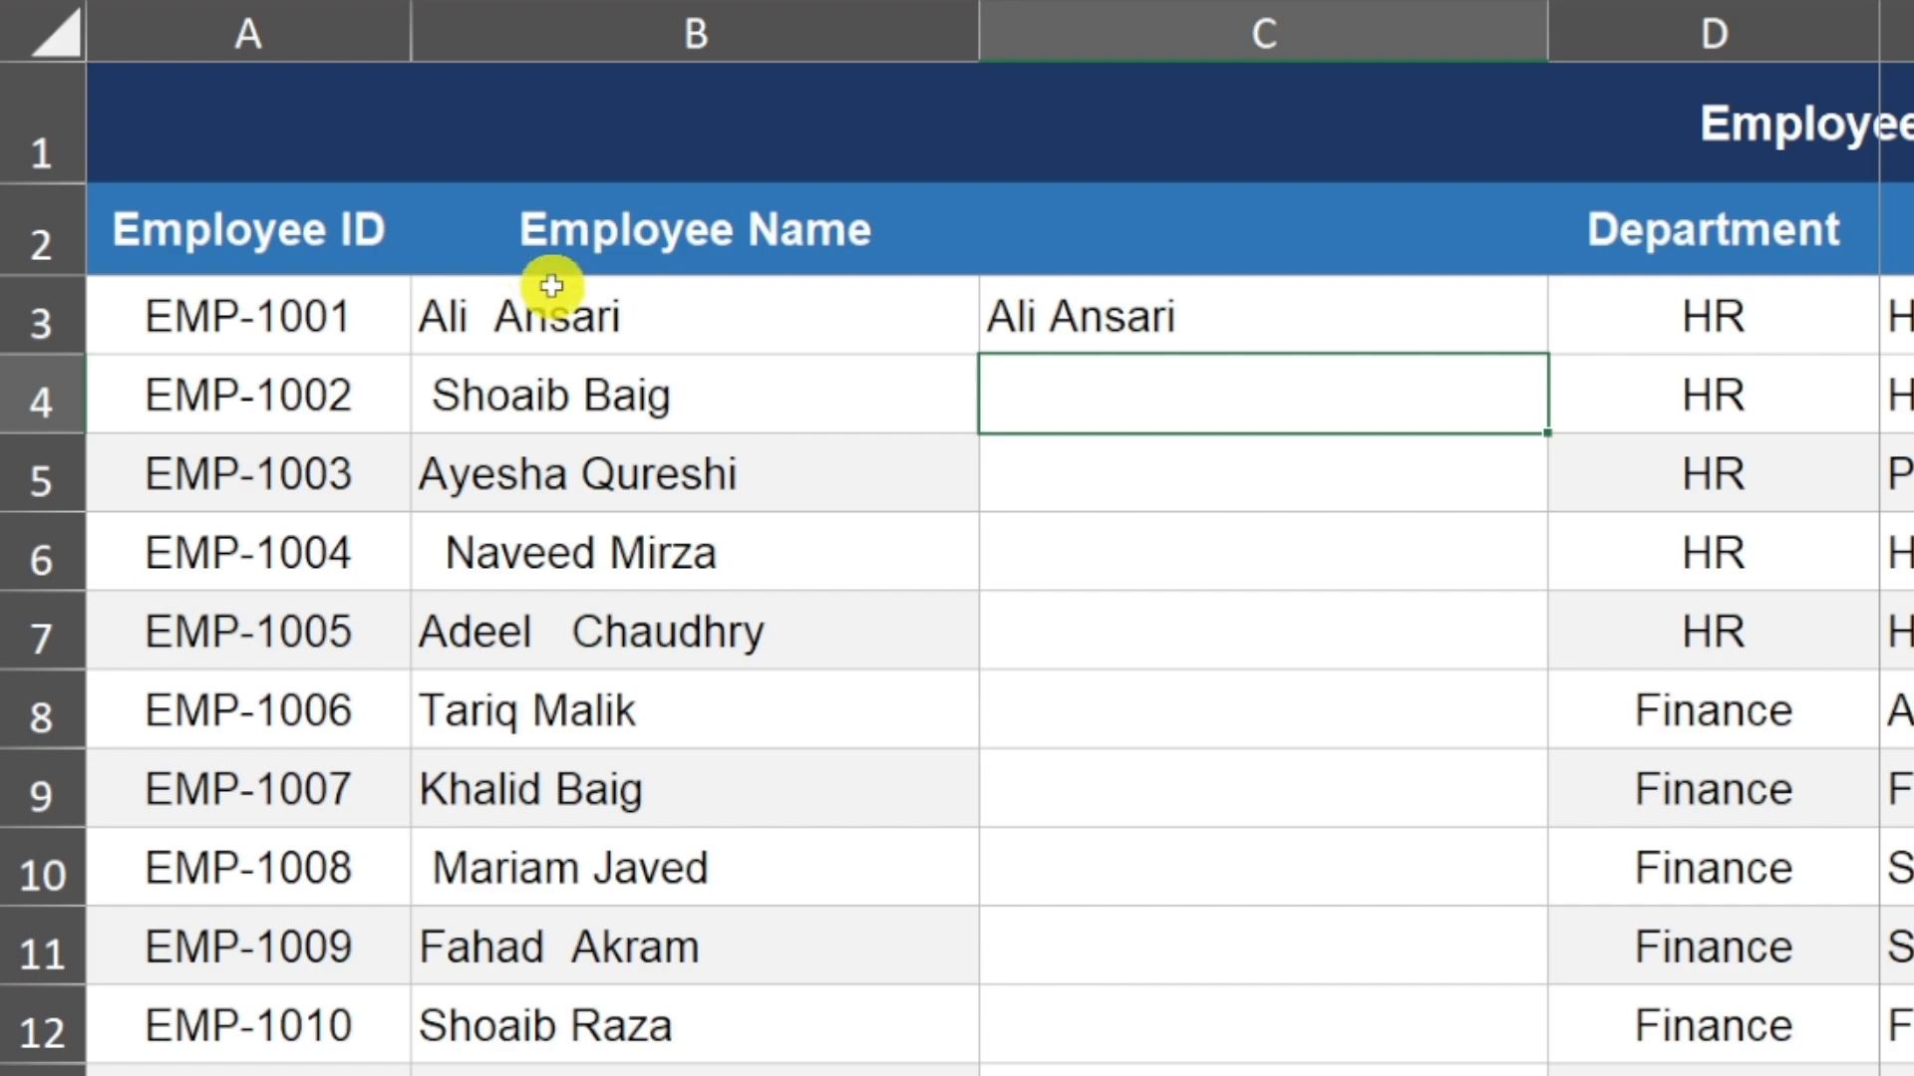
# - Fill the TRIM and CLEAN formula from C3 down column C for the remaining employees
pyautogui.click(1258, 315)
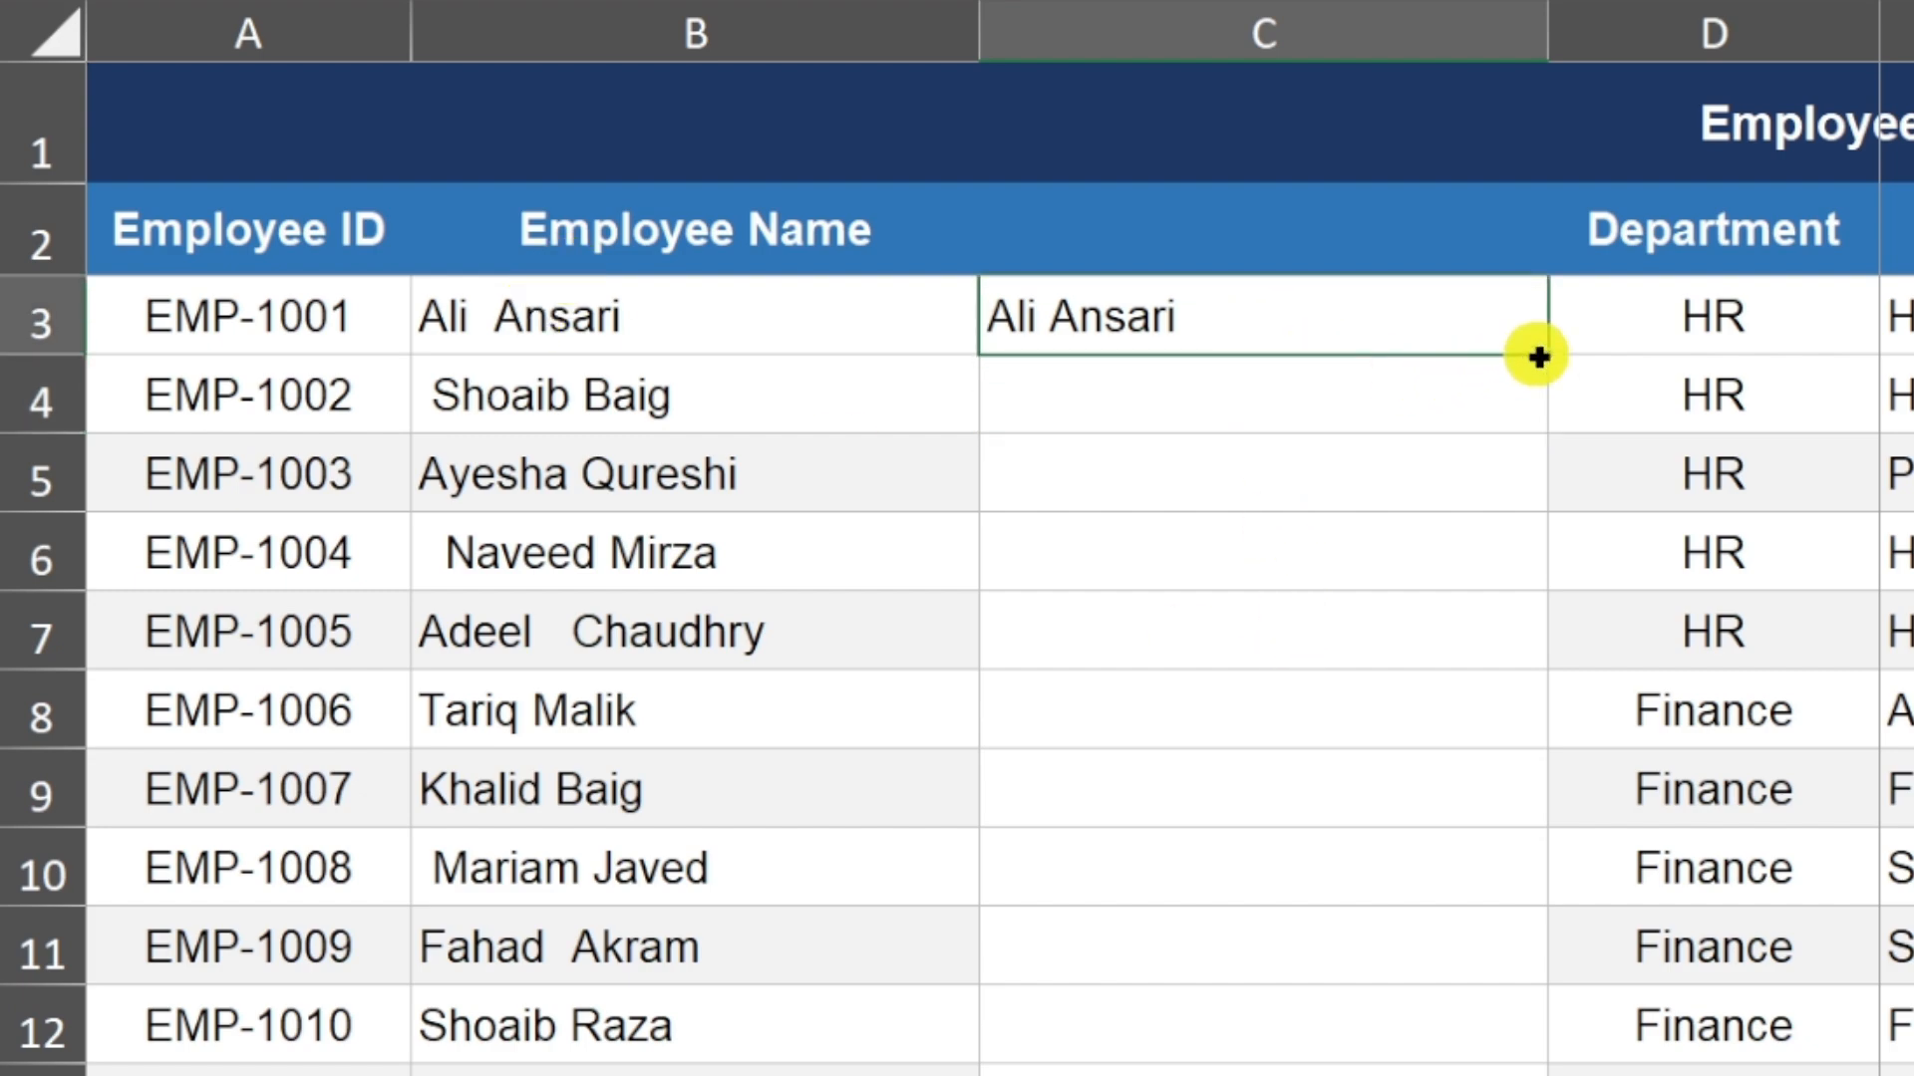
pyautogui.moveTo(1551, 355); pyautogui.dragTo(1390, 1030)
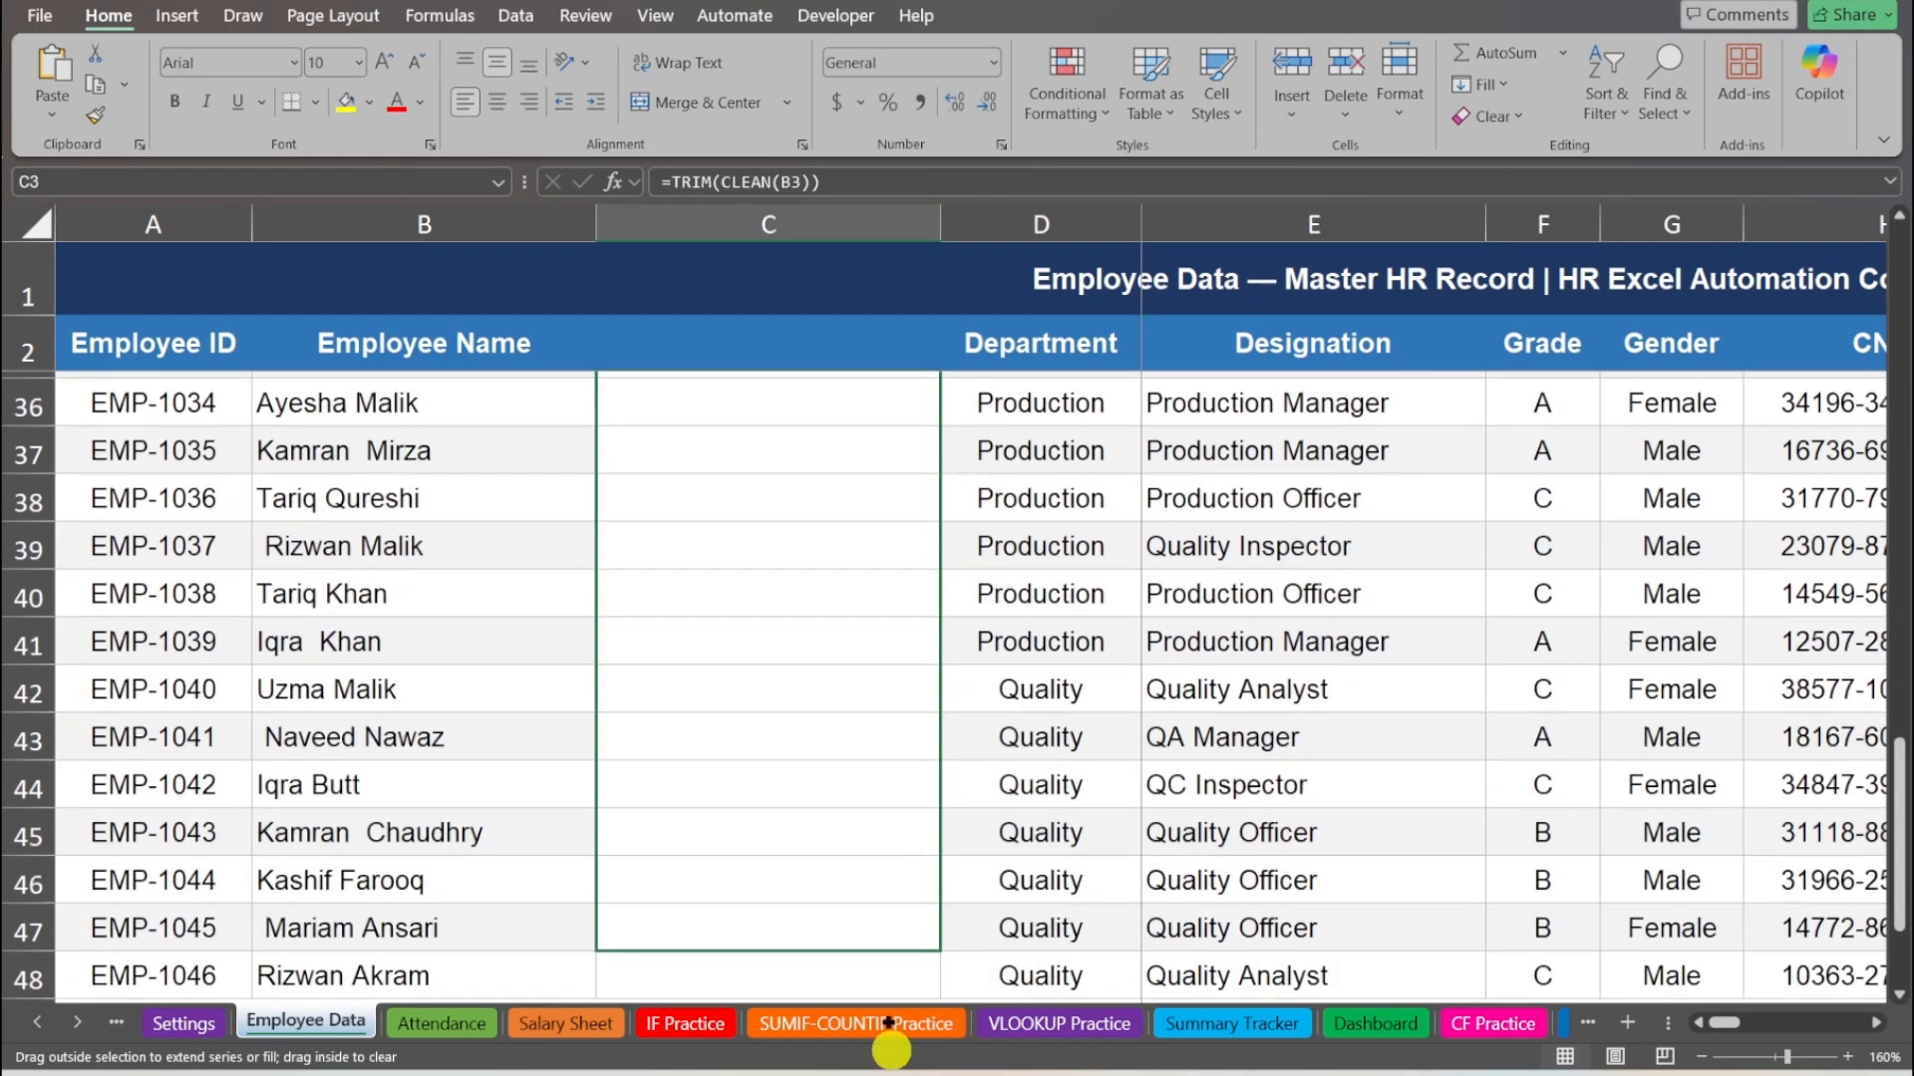
pyautogui.moveTo(845, 827); pyautogui.dragTo(844, 877)
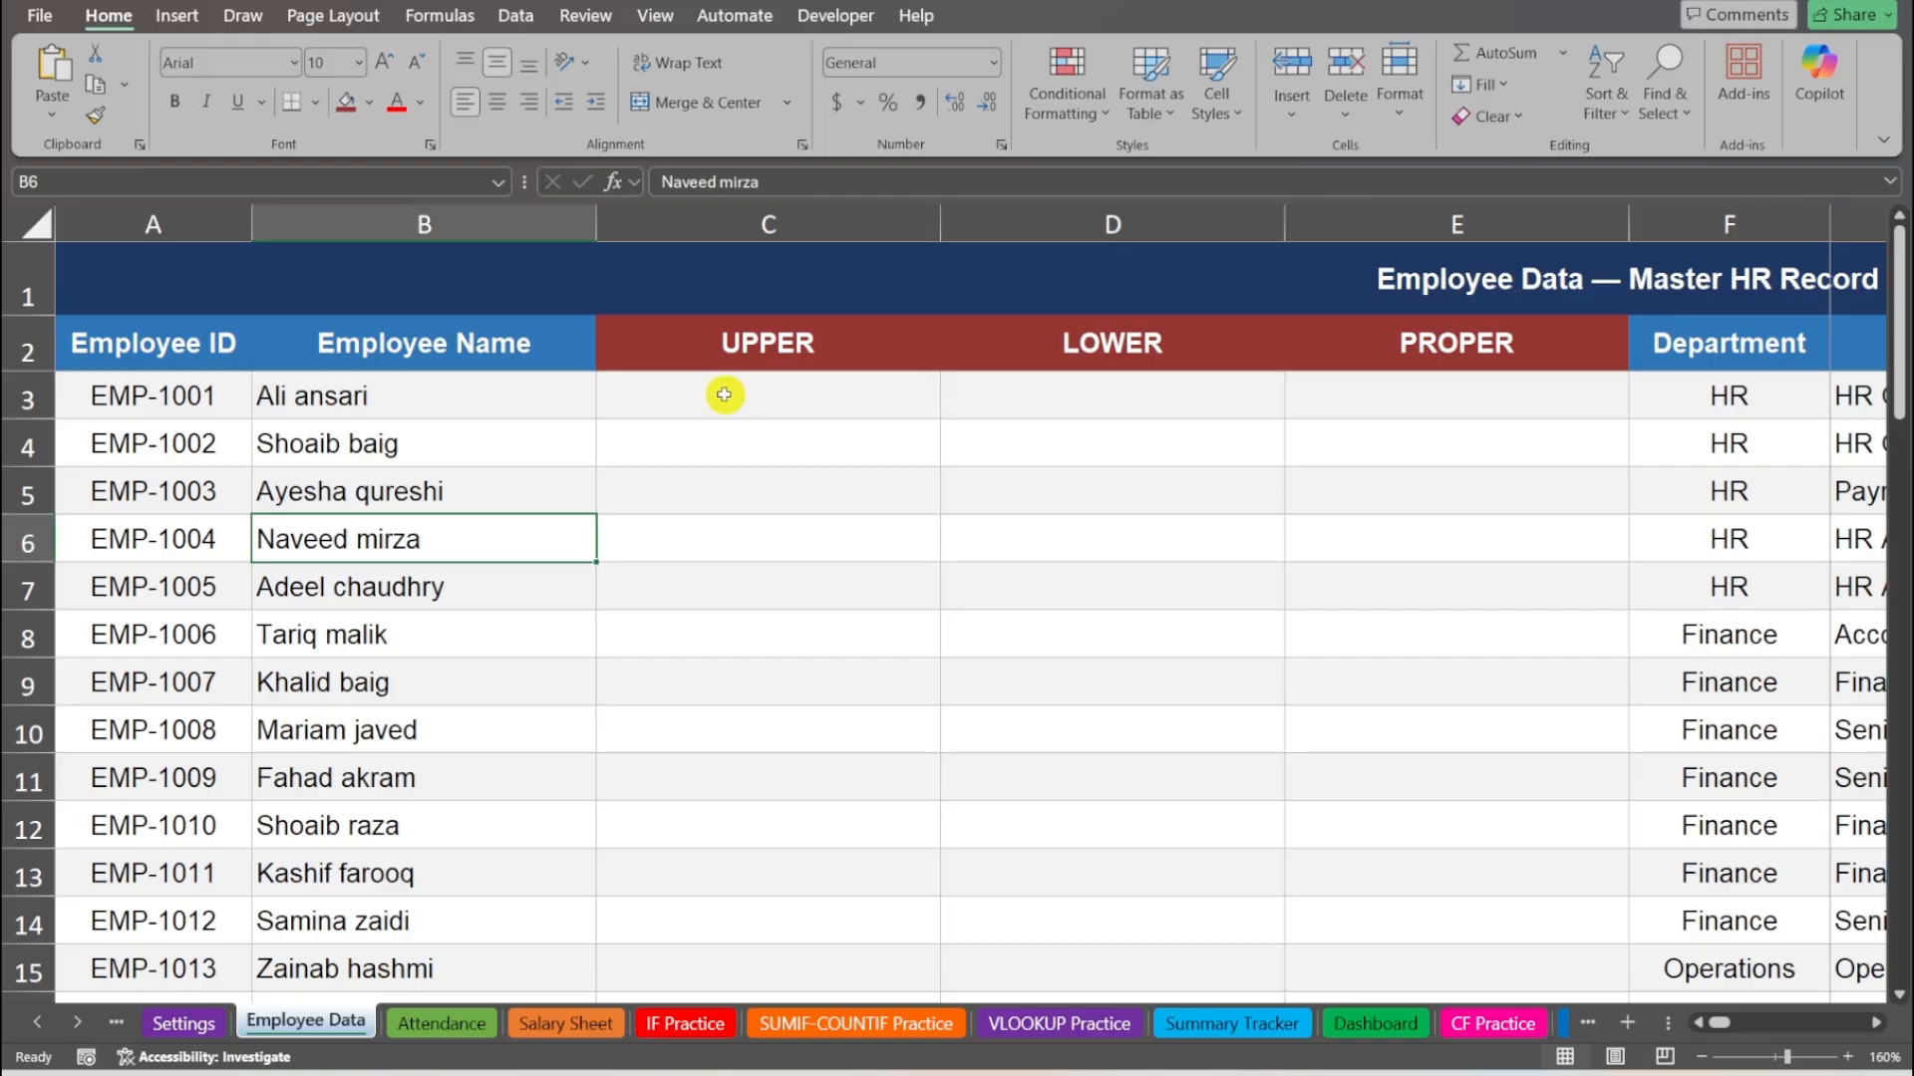
pyautogui.click(464, 394)
pyautogui.click(493, 440)
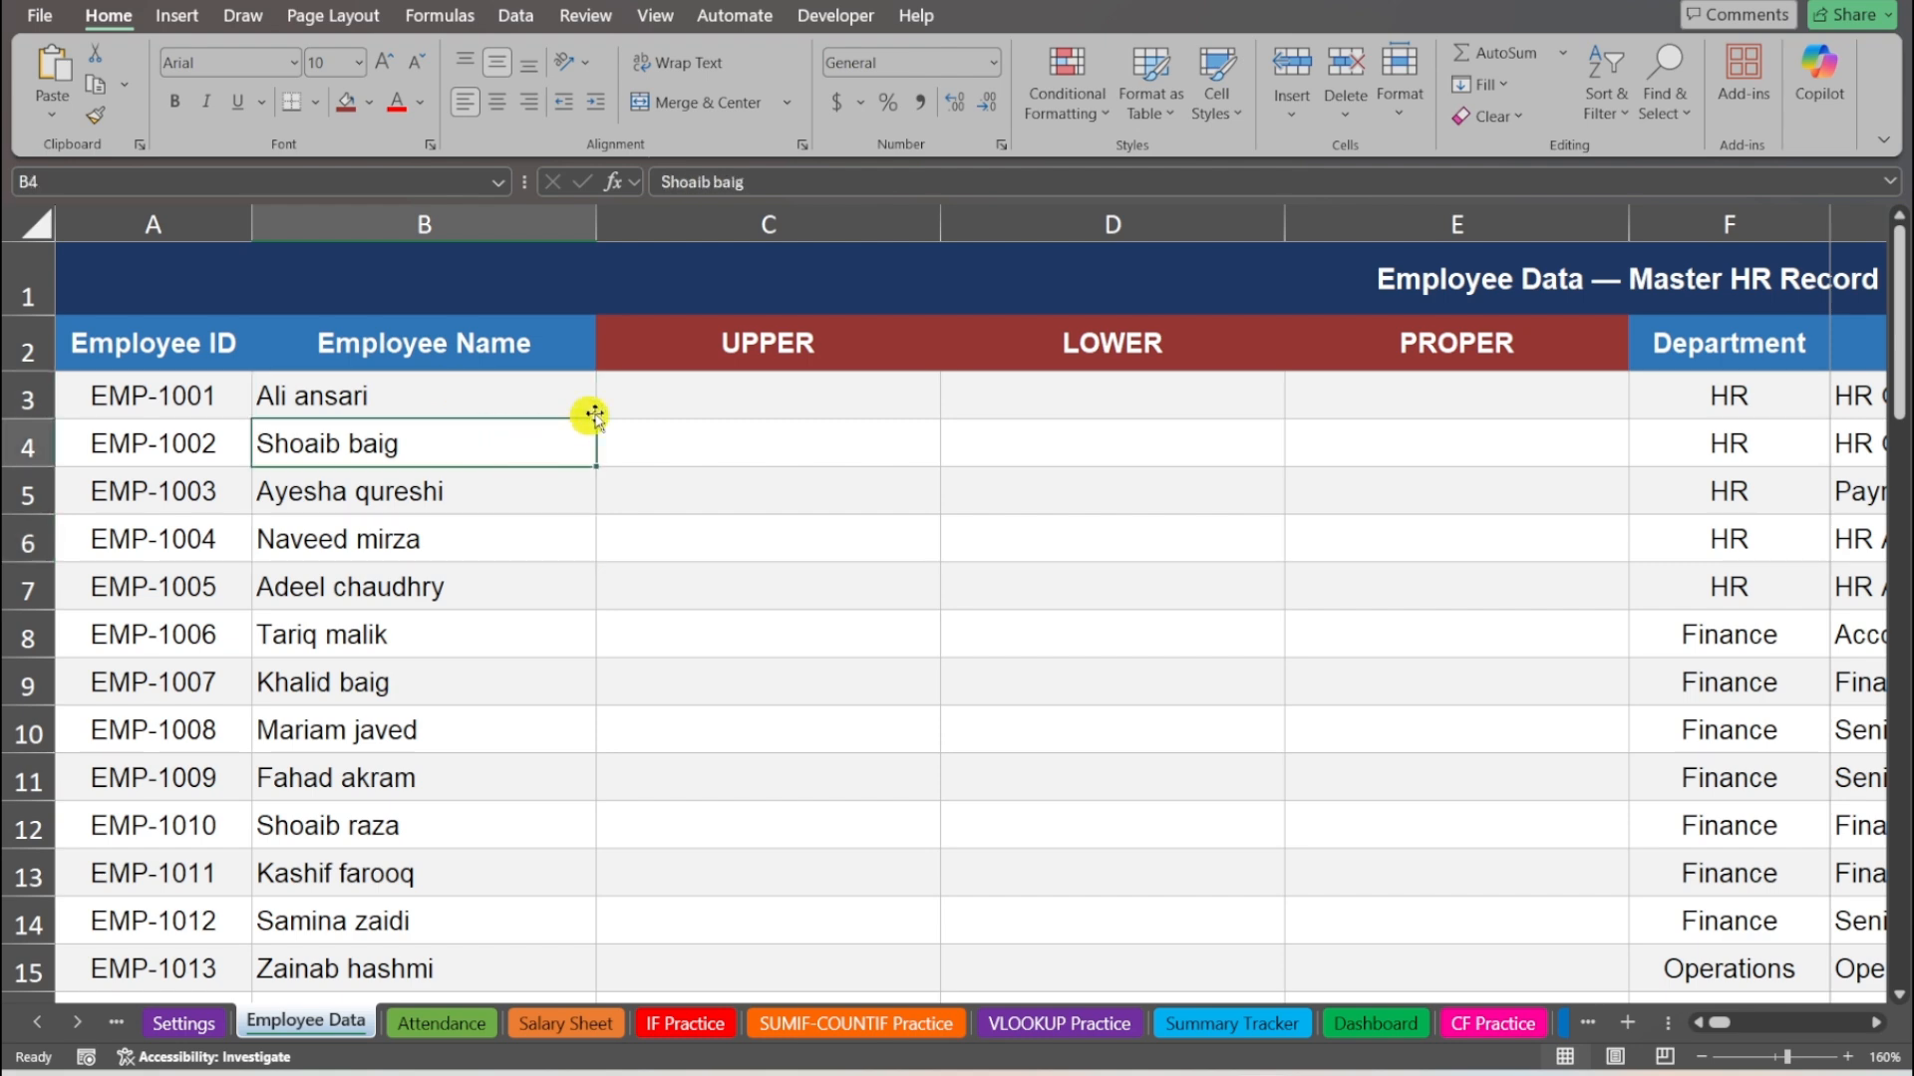
pyautogui.click(721, 396)
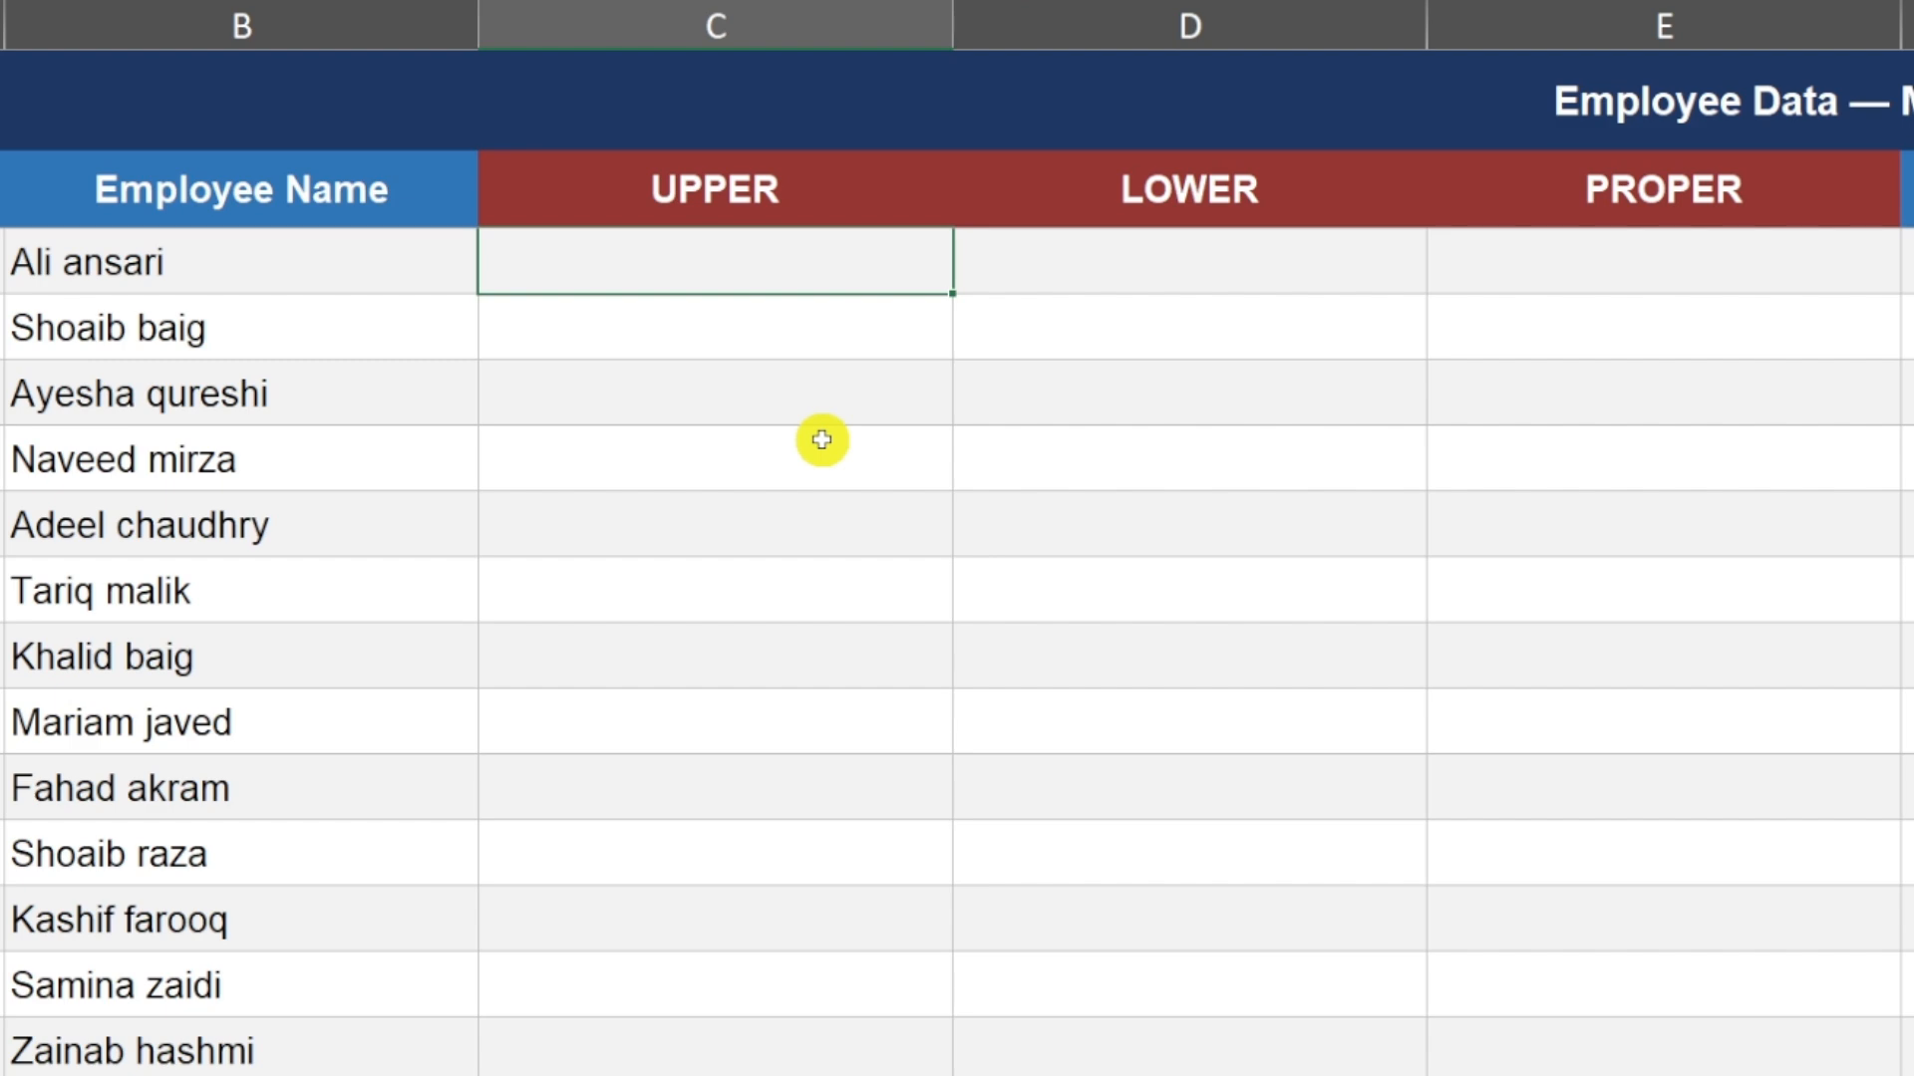
pyautogui.click(803, 199)
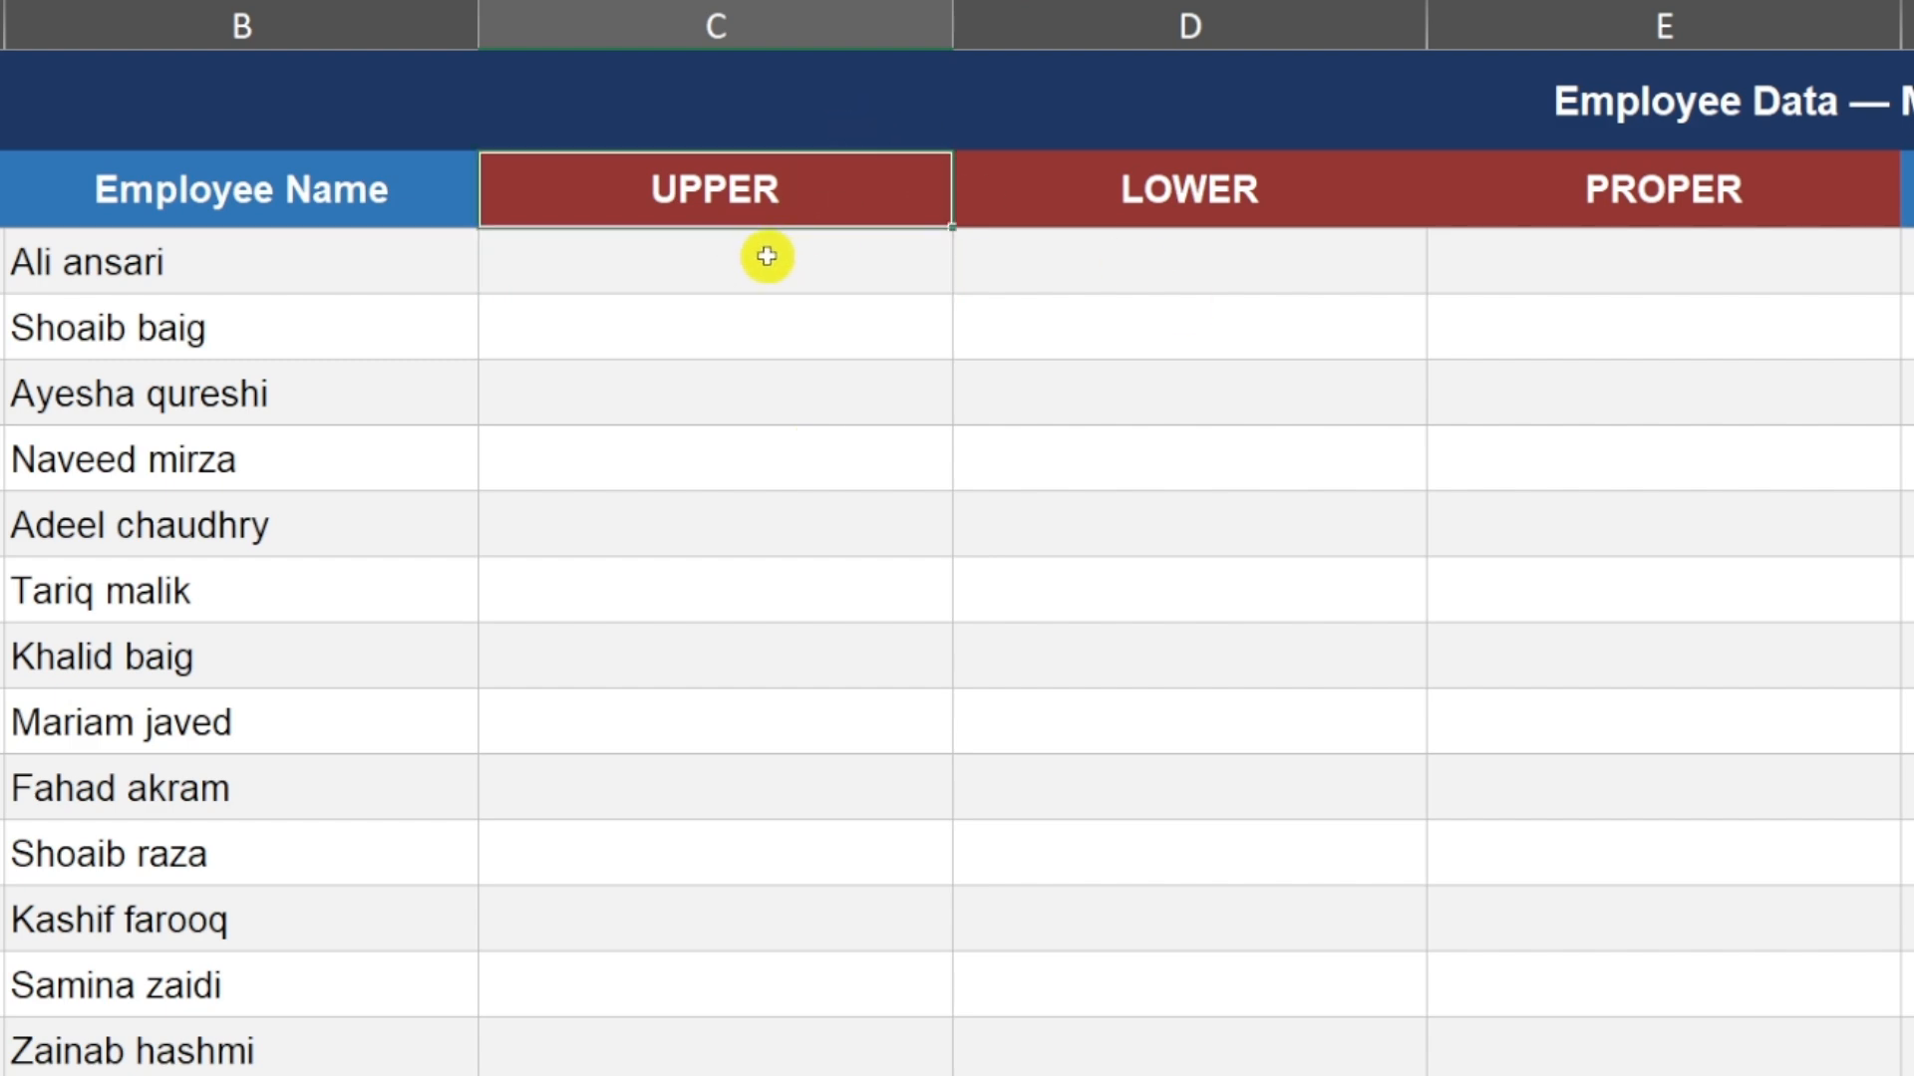
pyautogui.click(714, 264)
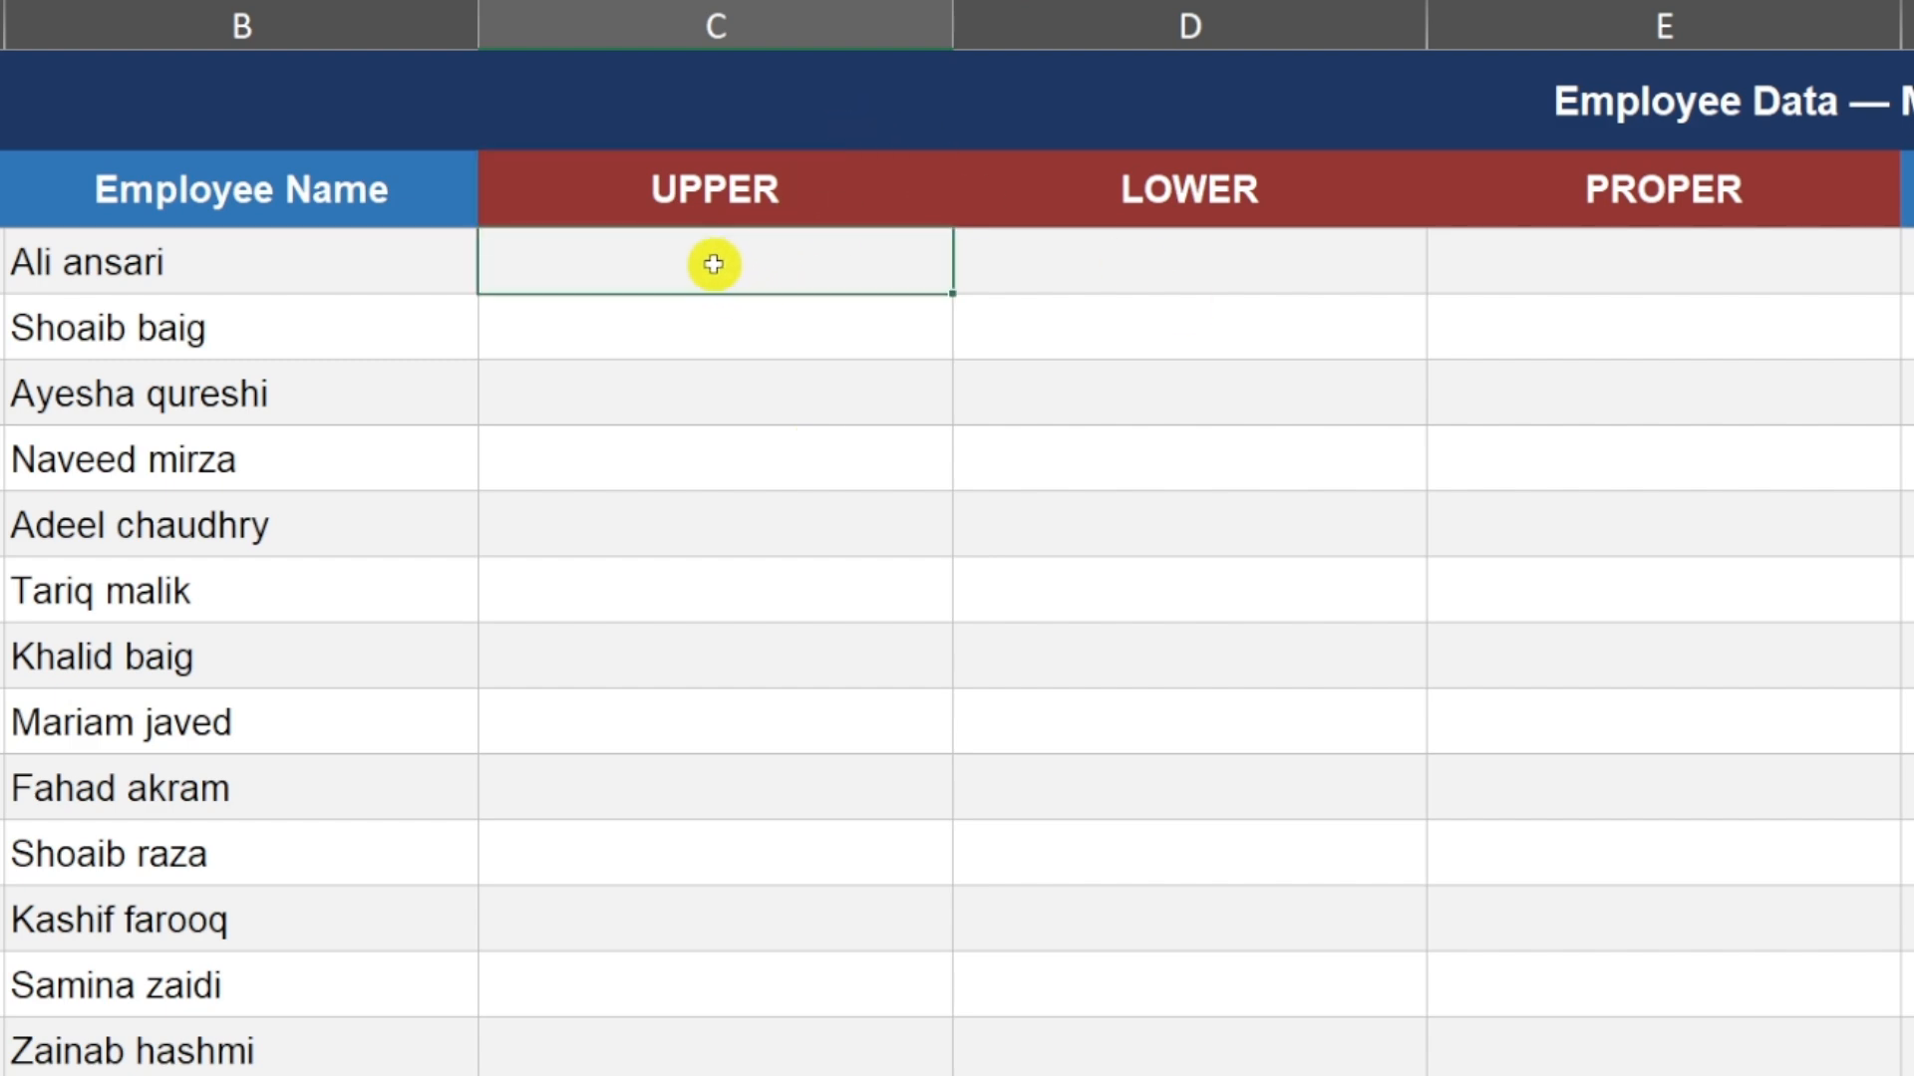
pyautogui.write('ALL CAPS')
pyautogui.press('BackSpace')
pyautogui.press('BackSpace')
pyautogui.press('BackSpace')
pyautogui.press('BackSpace')
pyautogui.press('BackSpace')
pyautogui.press('BackSpace')
pyautogui.press('BackSpace')
pyautogui.press('BackSpace')
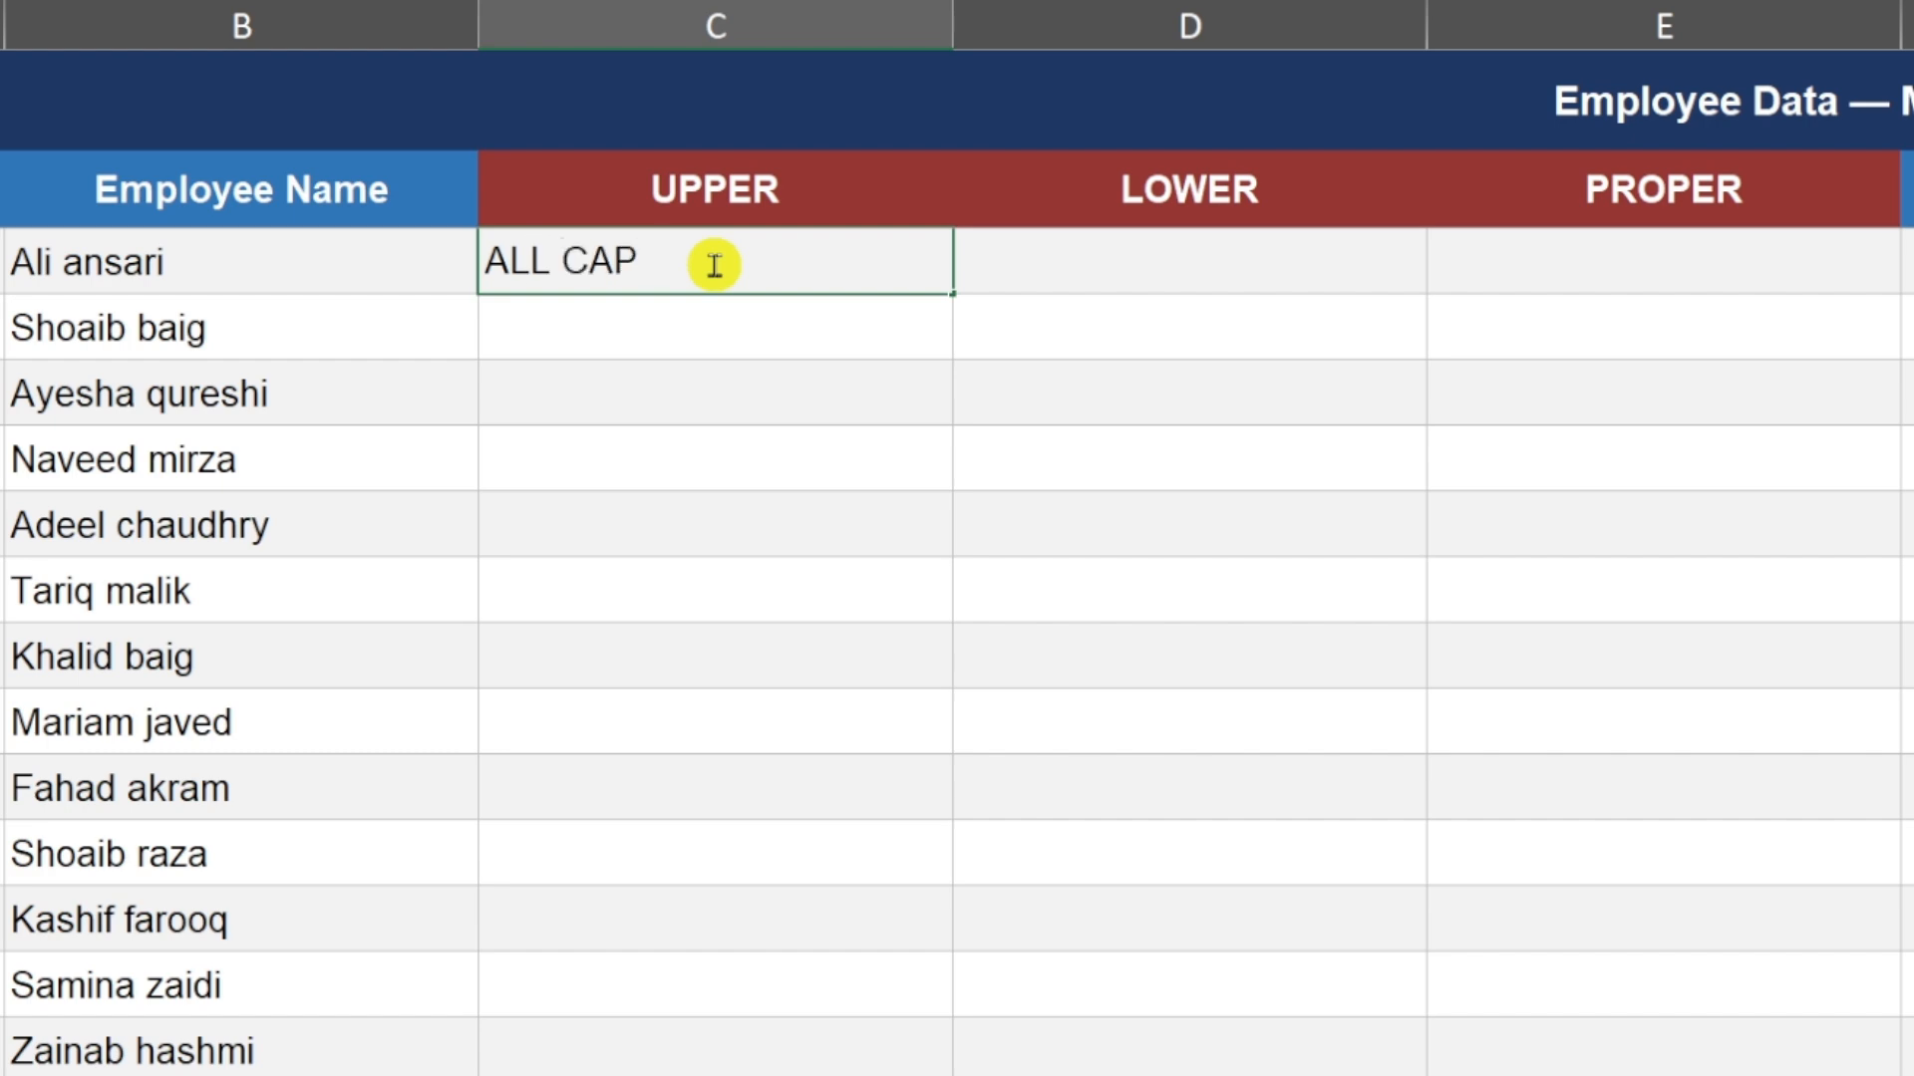
# - Convert the first employee's name to uppercase in C3 with the formula =UPPER(B3)
pyautogui.write('=UPPER')
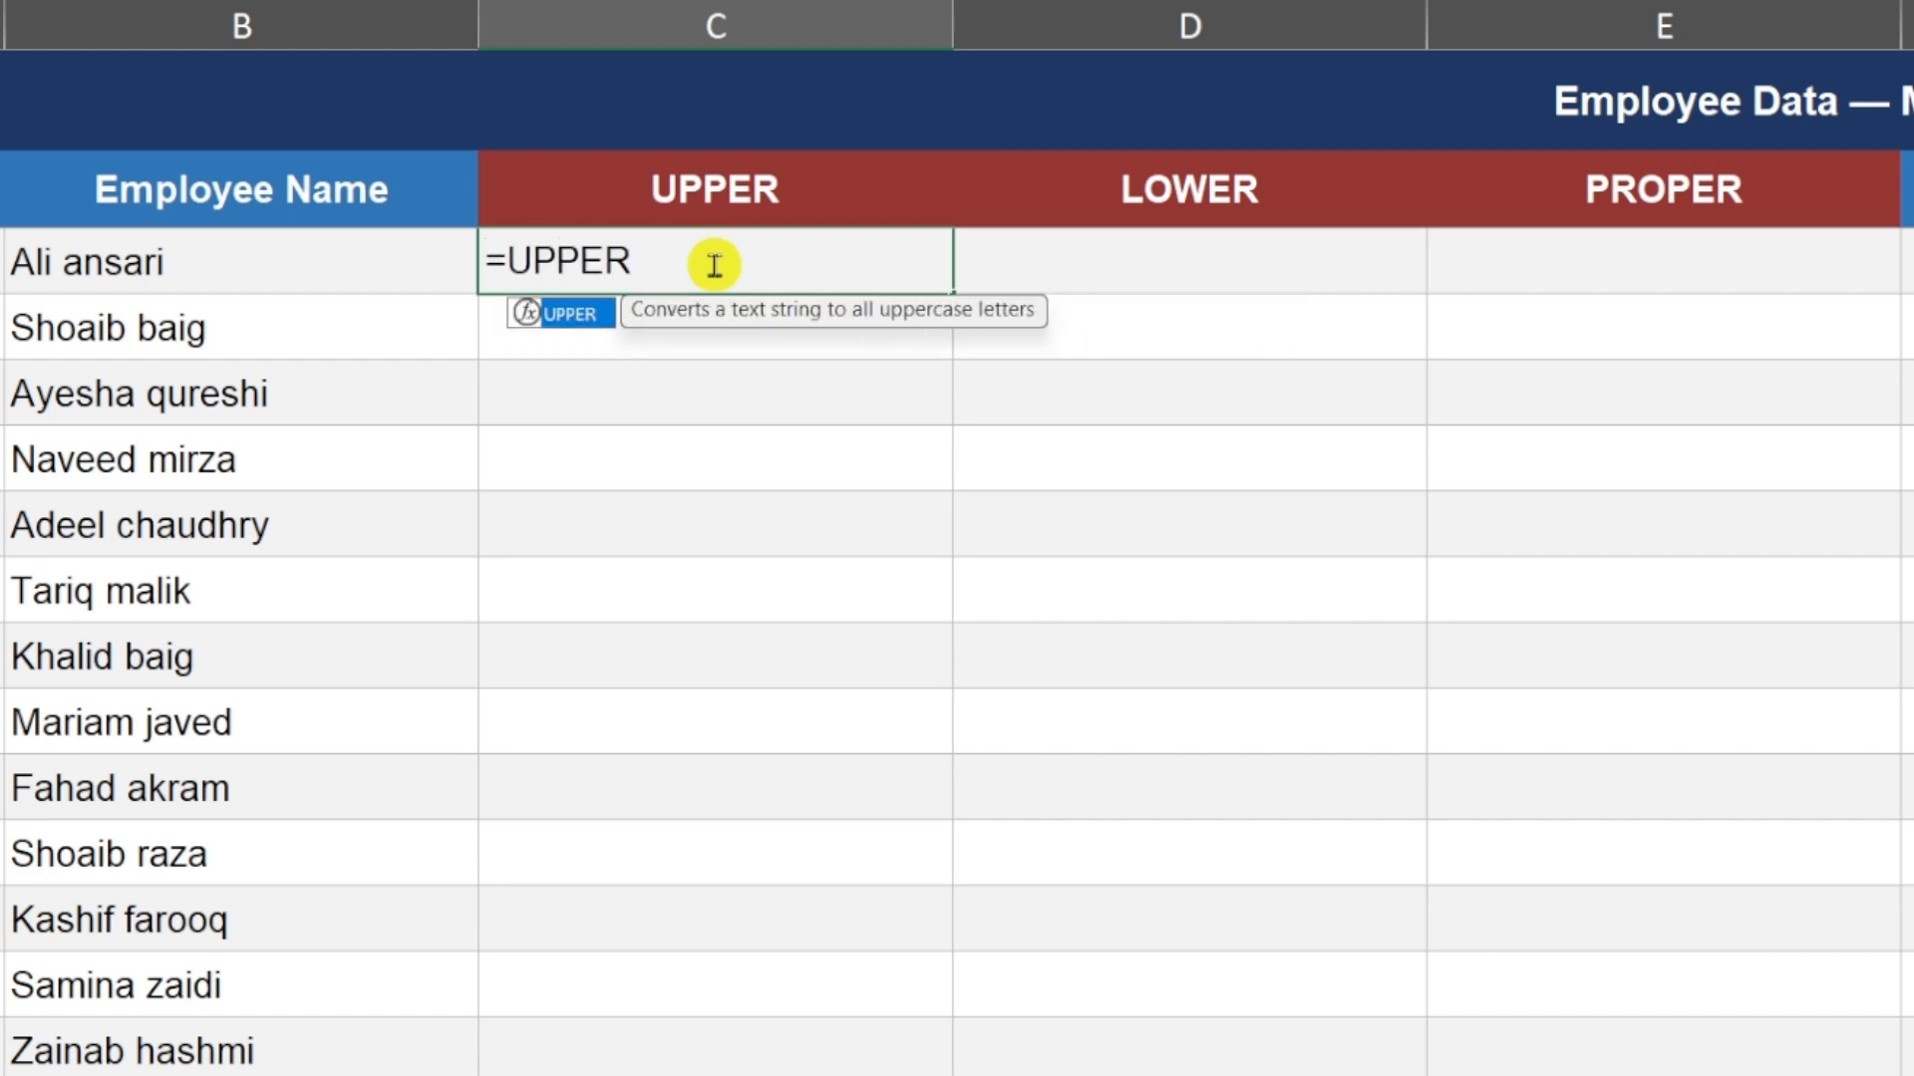
pyautogui.write('(')
pyautogui.press('Left')
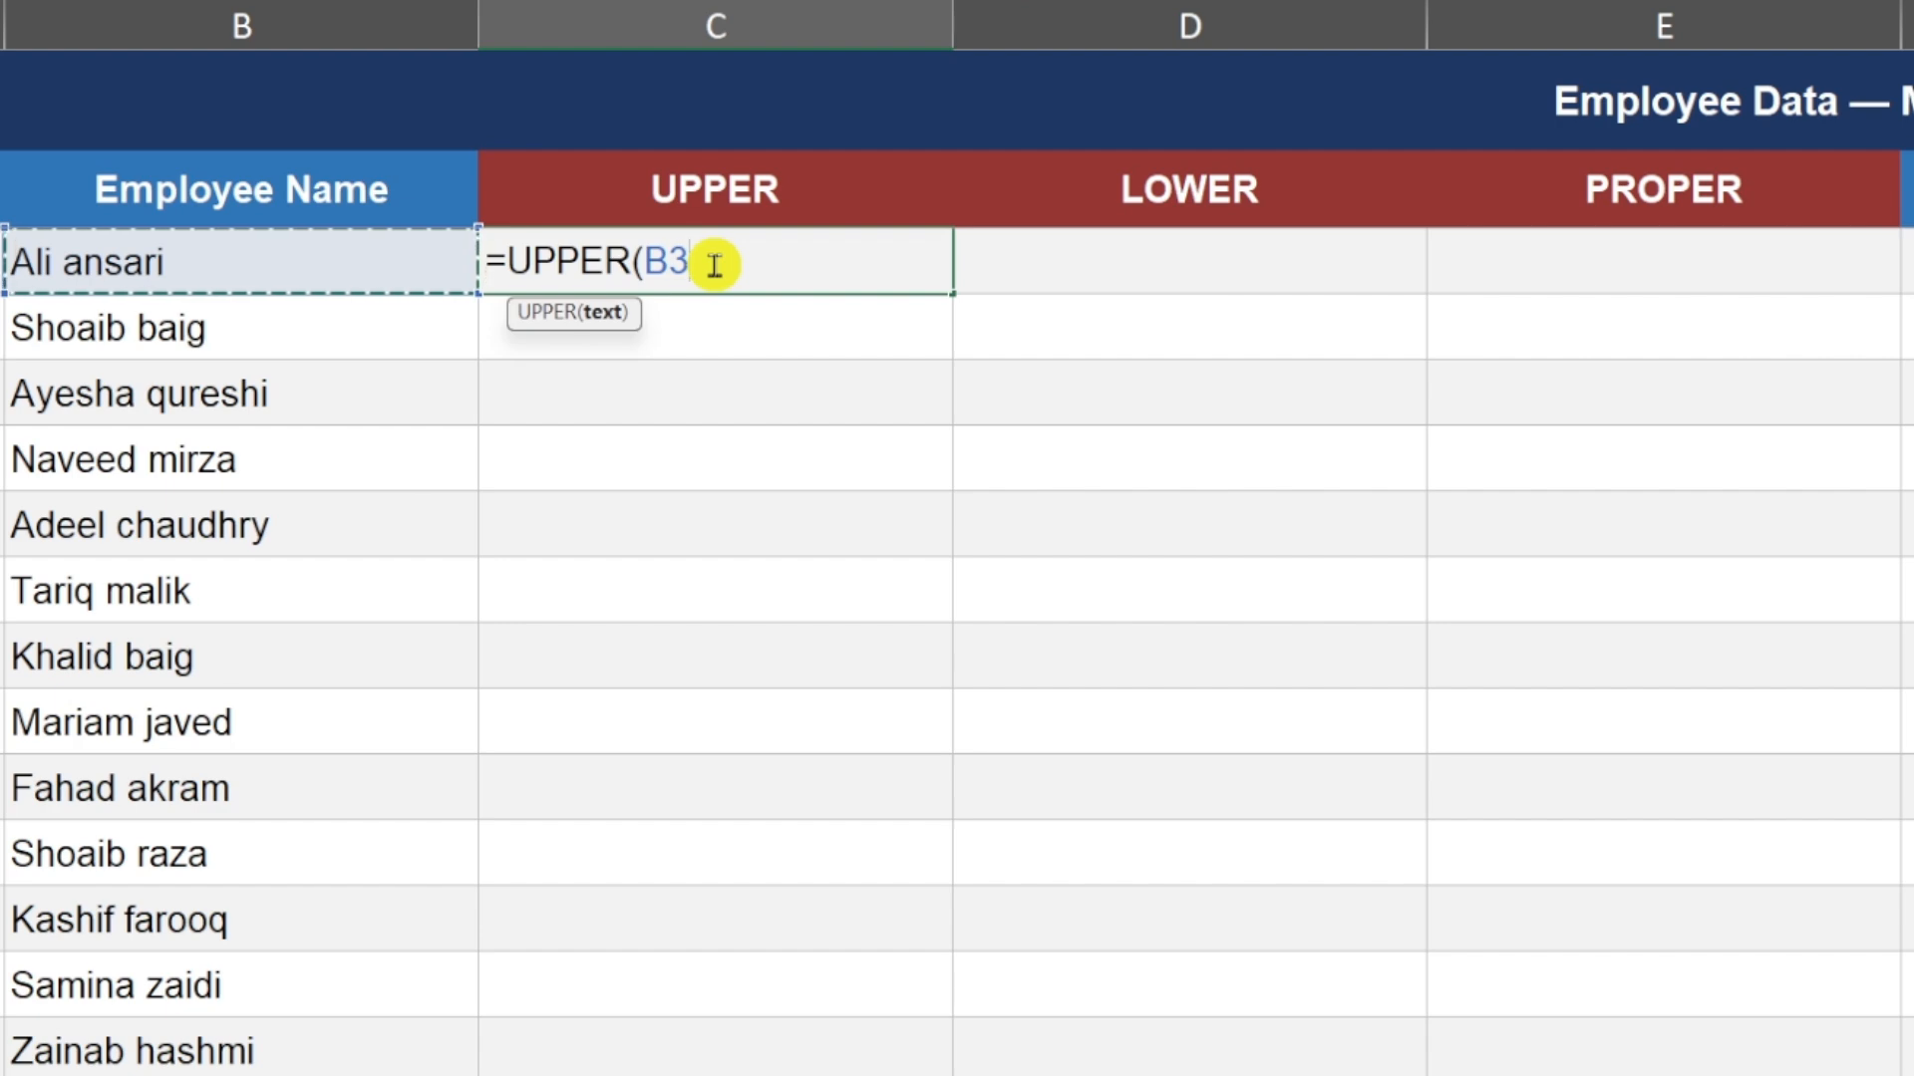
pyautogui.write(')')
pyautogui.press('Return')
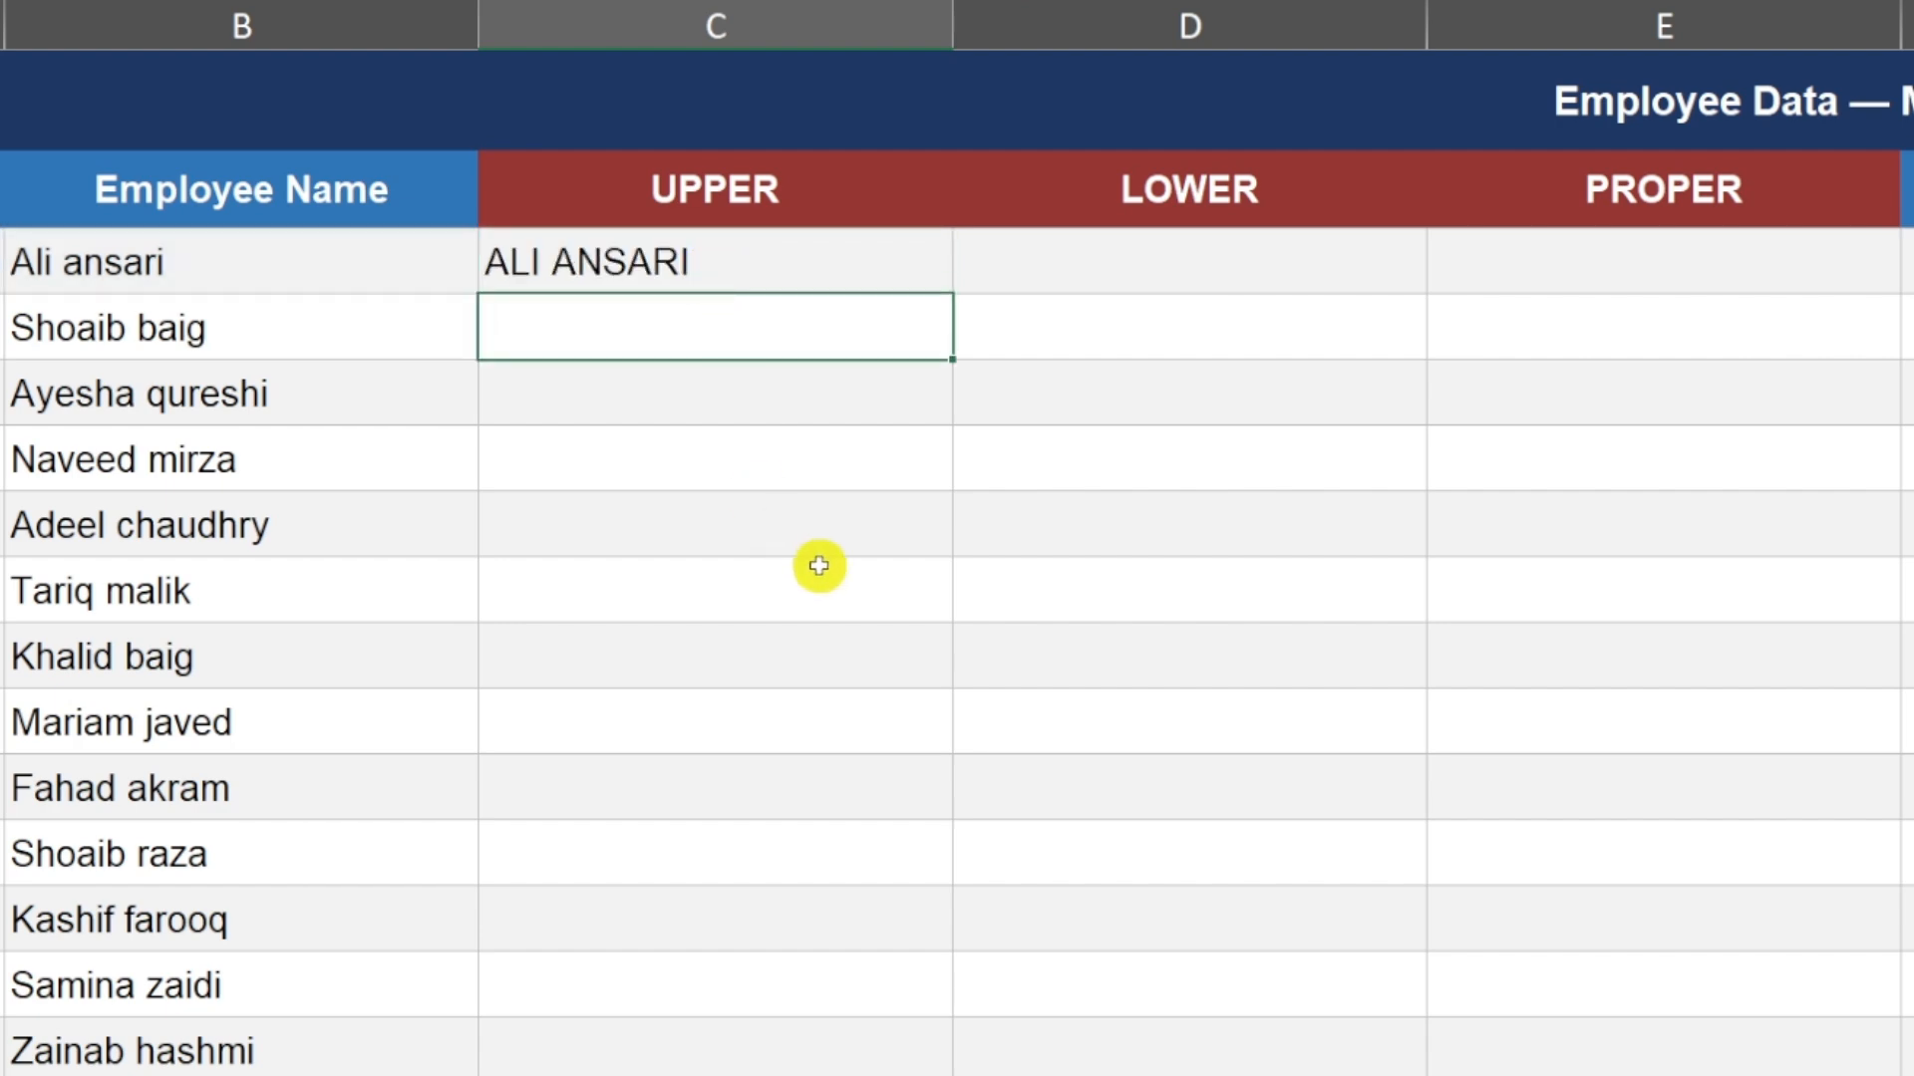
pyautogui.click(765, 256)
# - Convert the first employee's name to lowercase in D3 with the formula =LOWER(B3)
pyautogui.click(1123, 277)
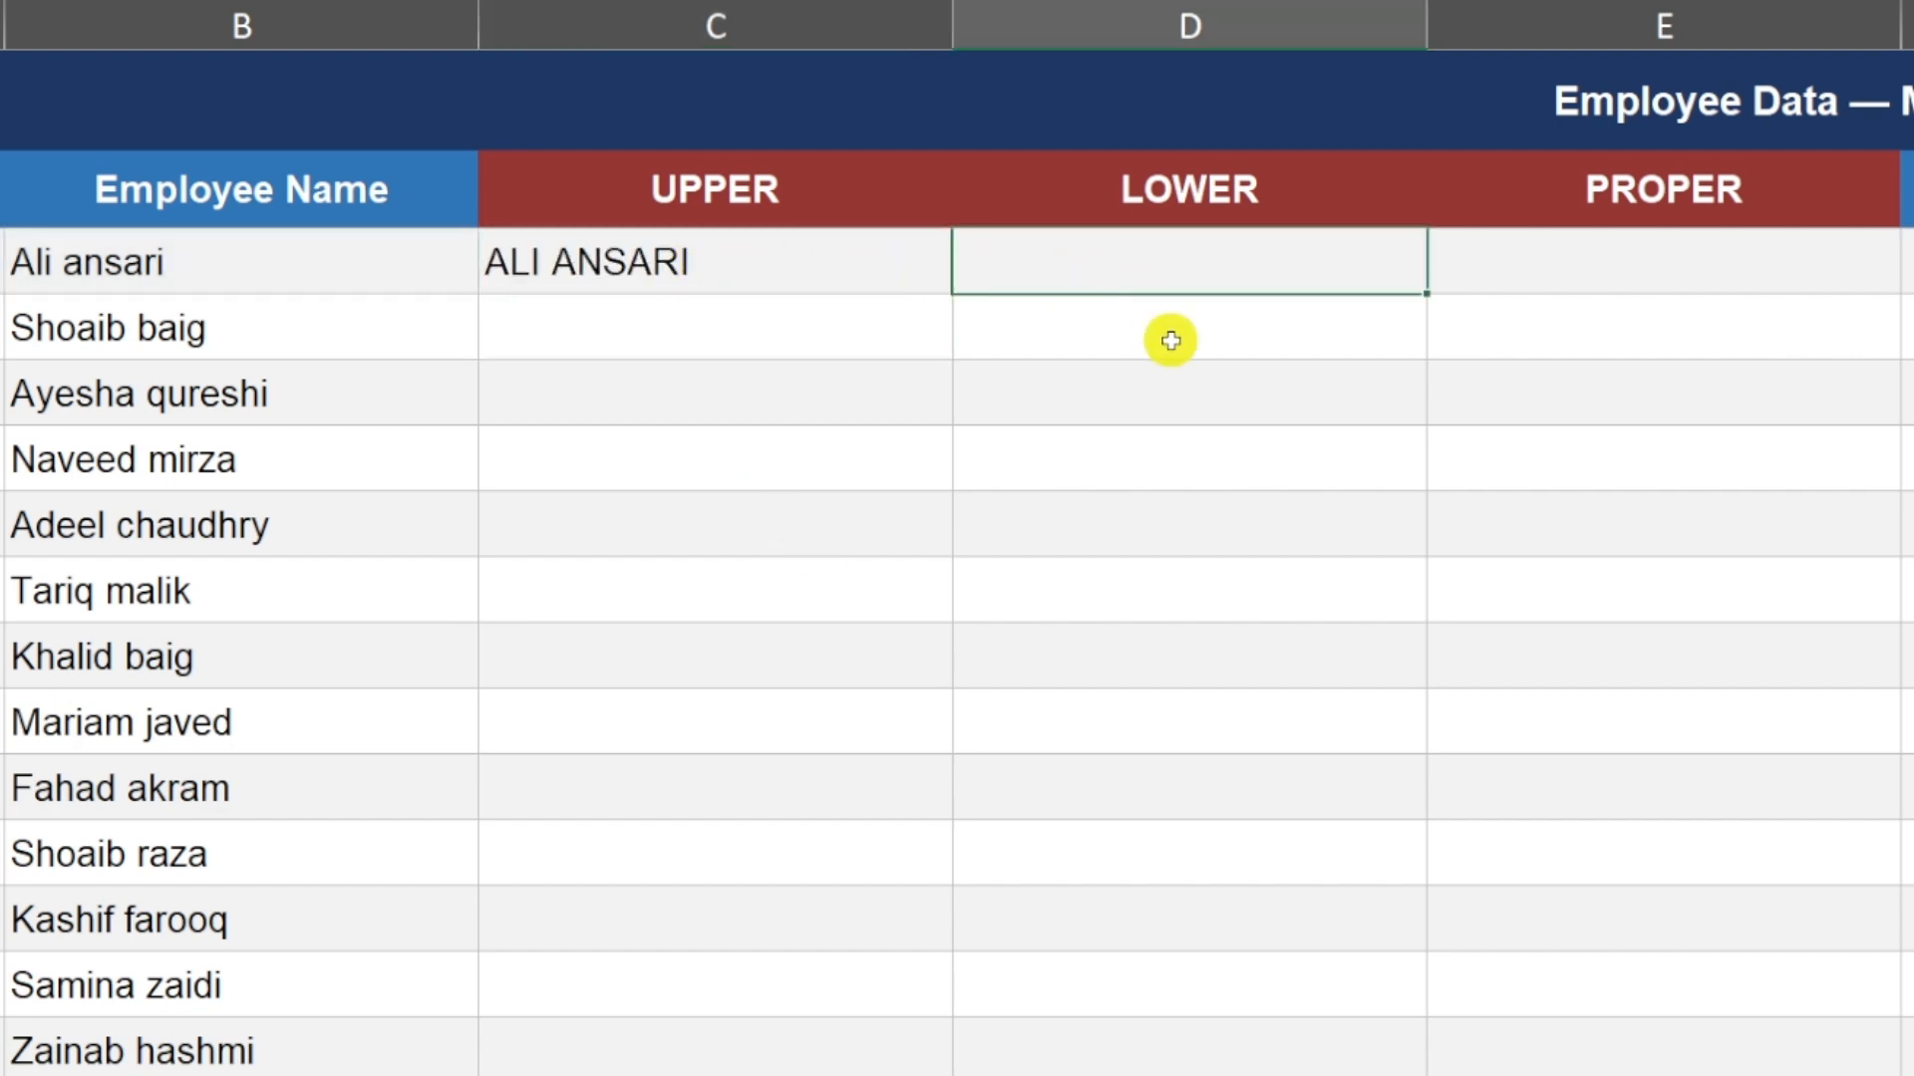
pyautogui.write('=')
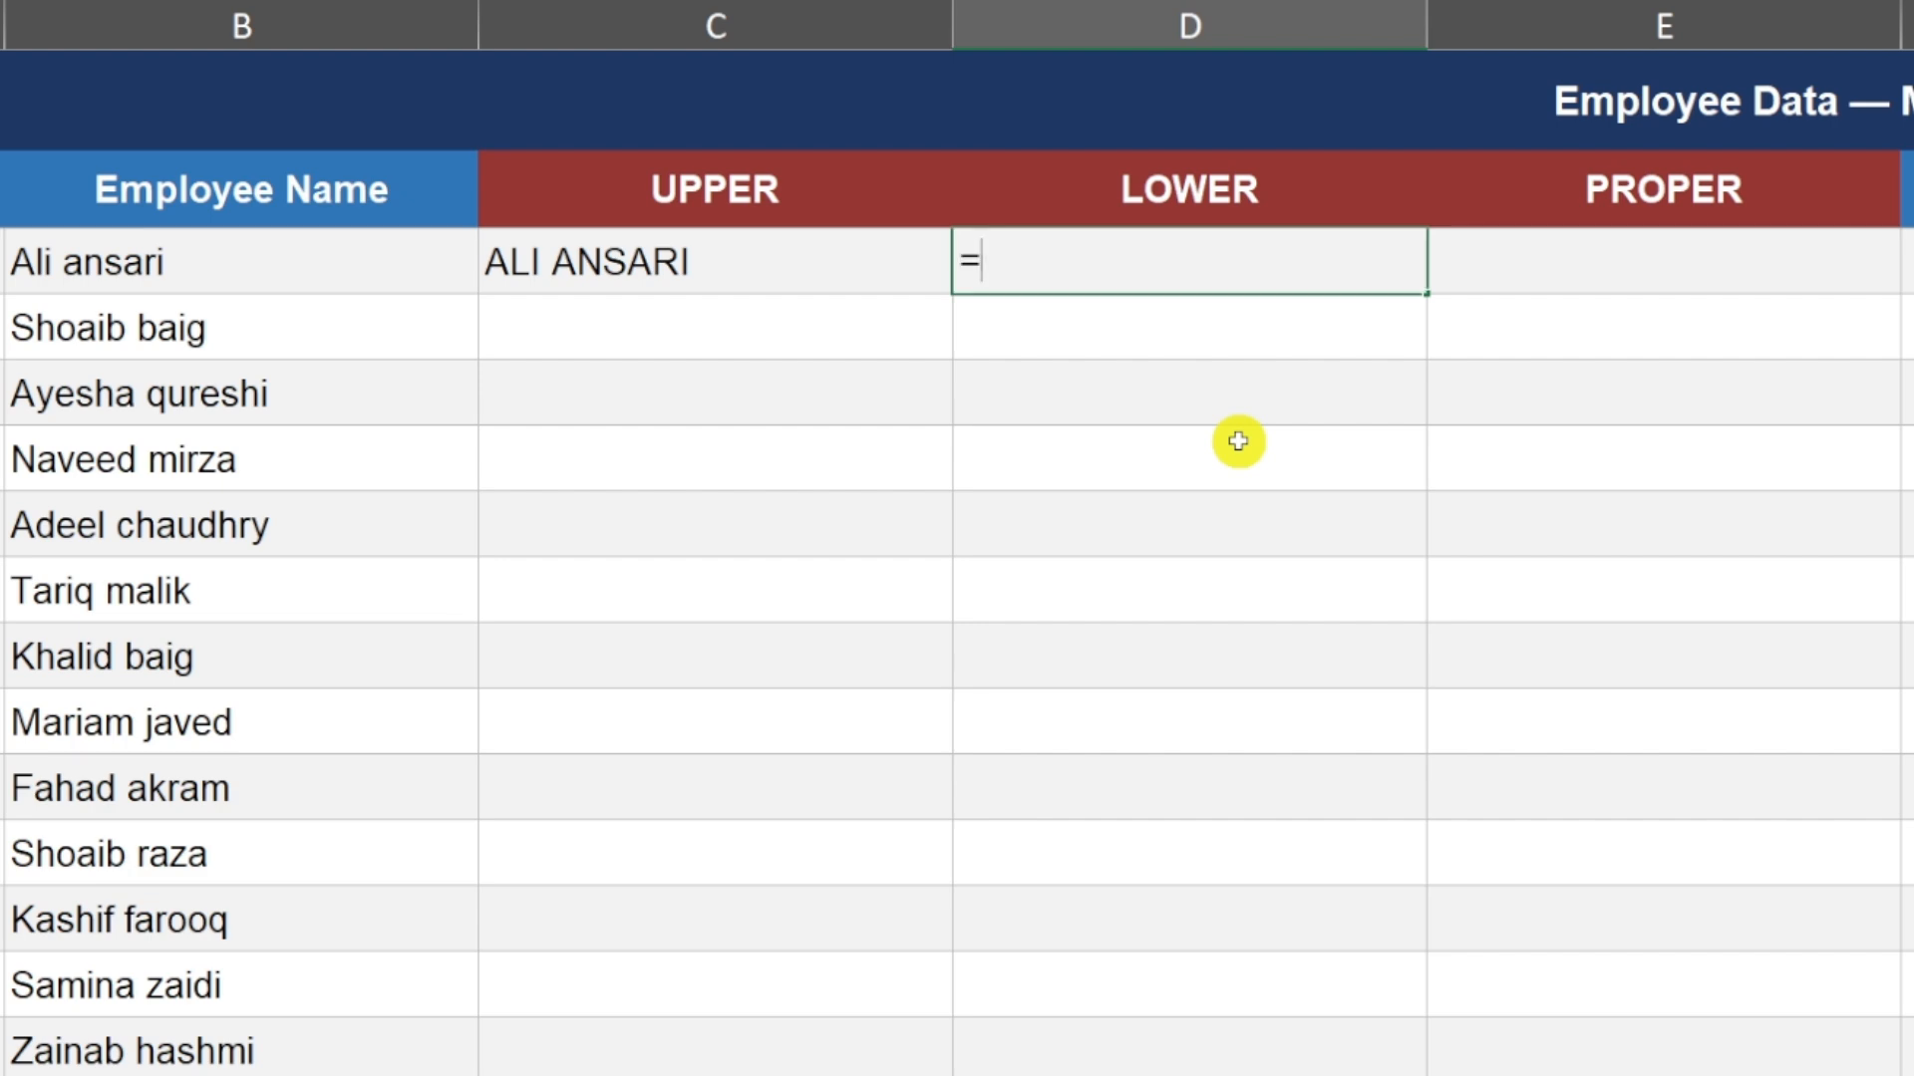
pyautogui.write('LOWER(')
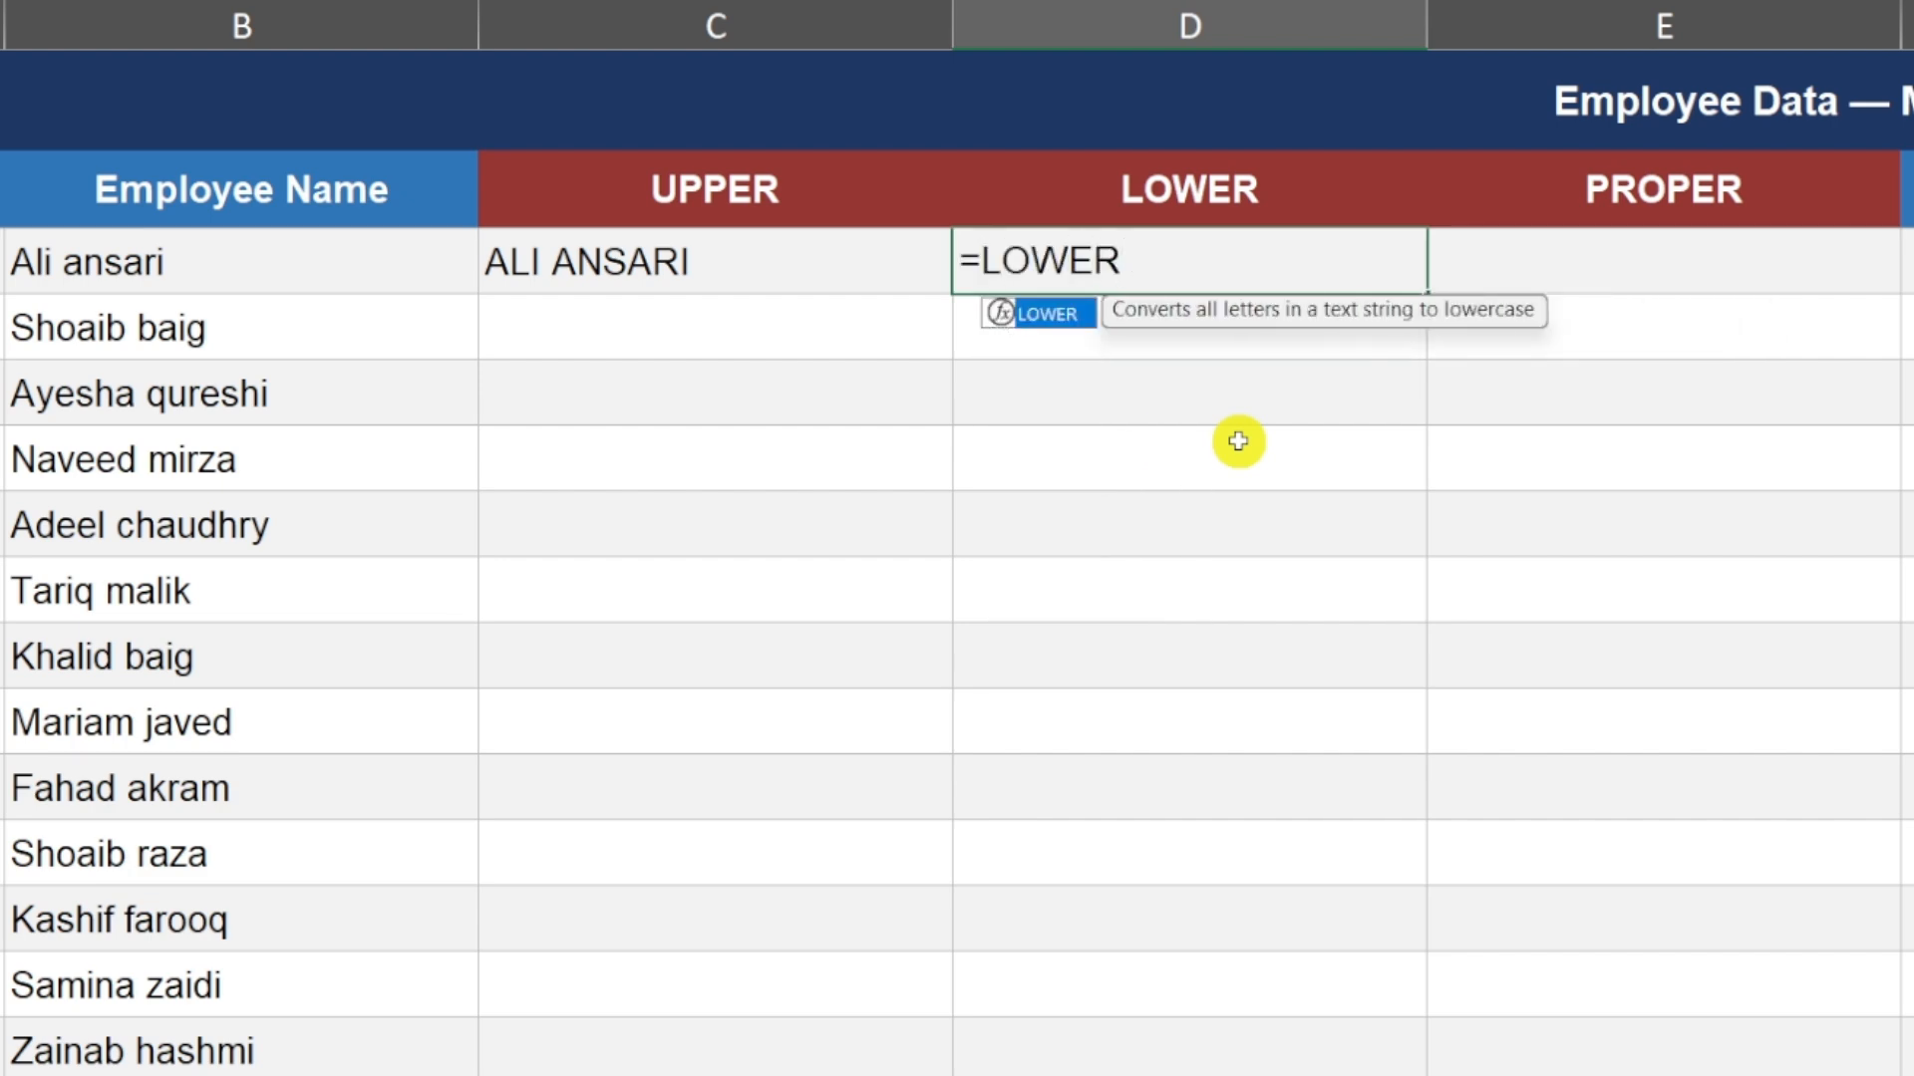
pyautogui.click(168, 267)
pyautogui.write(')')
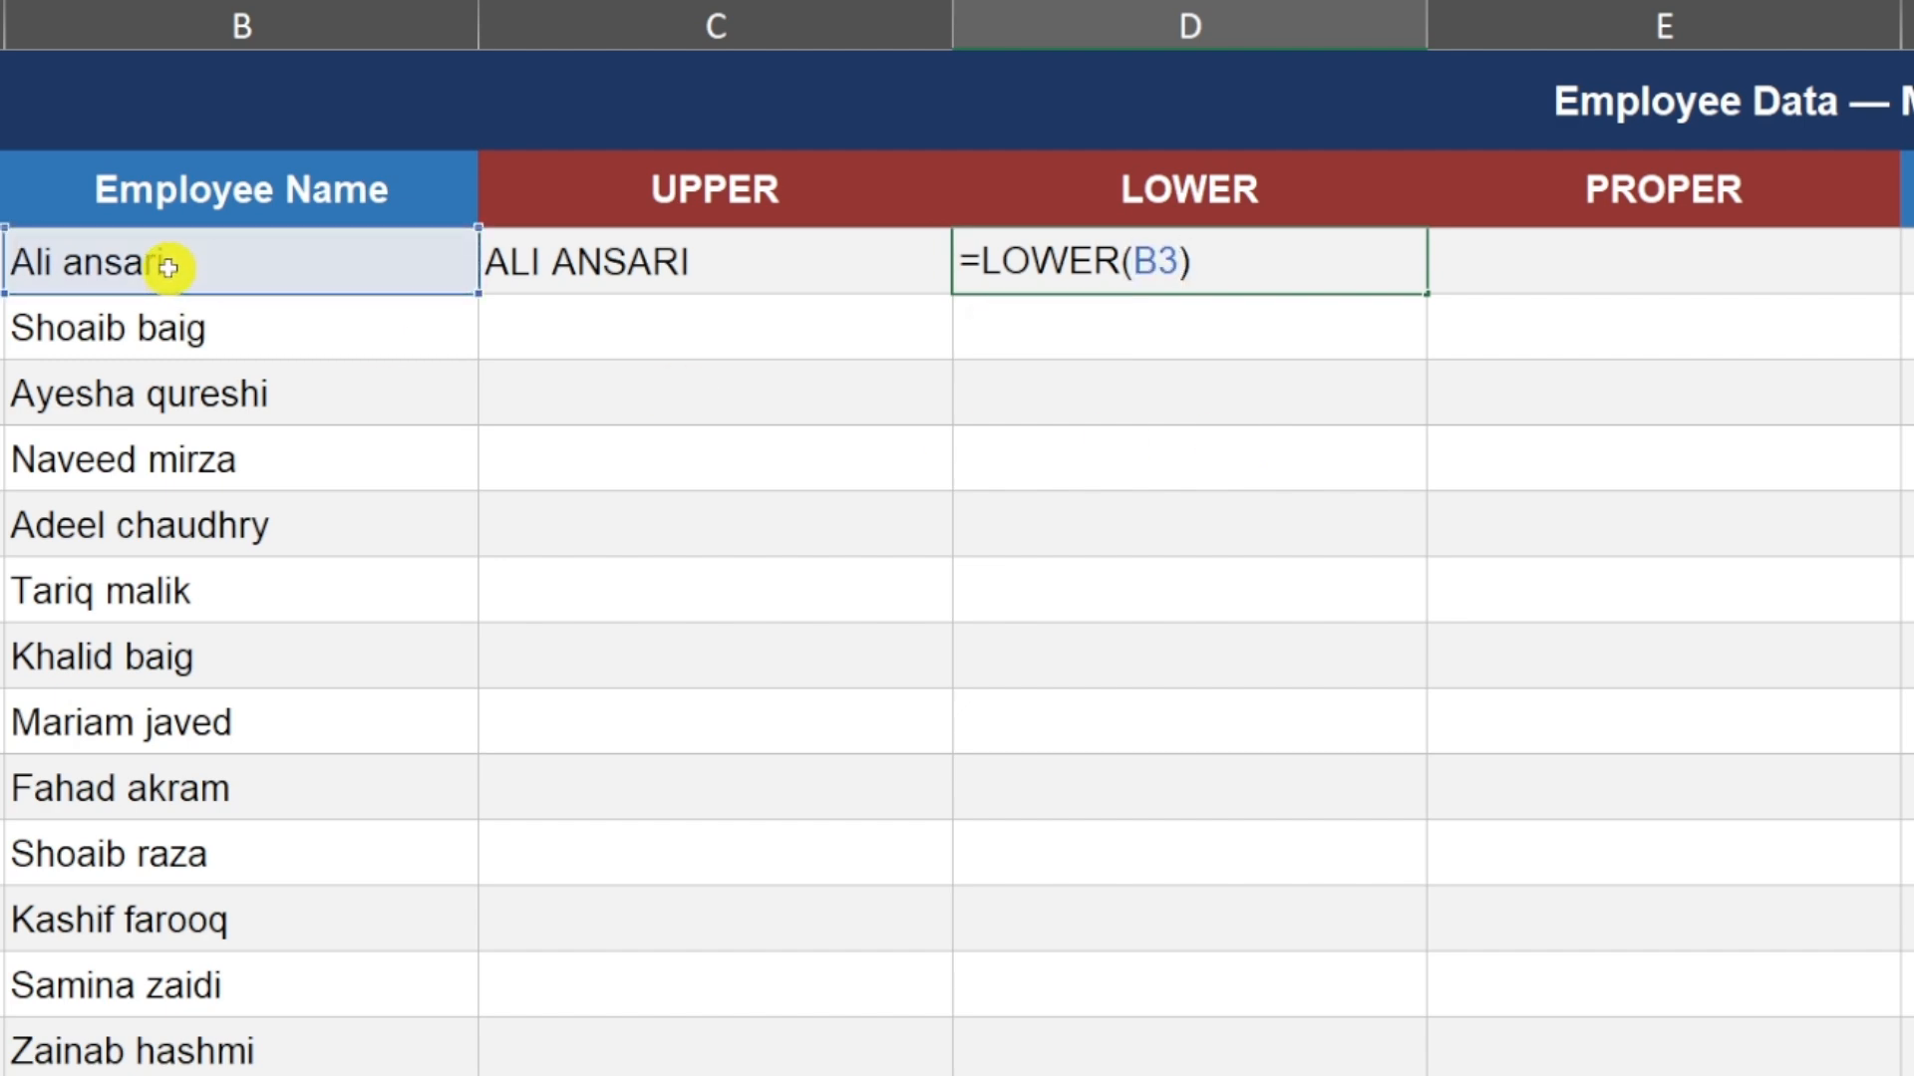
pyautogui.press('Return')
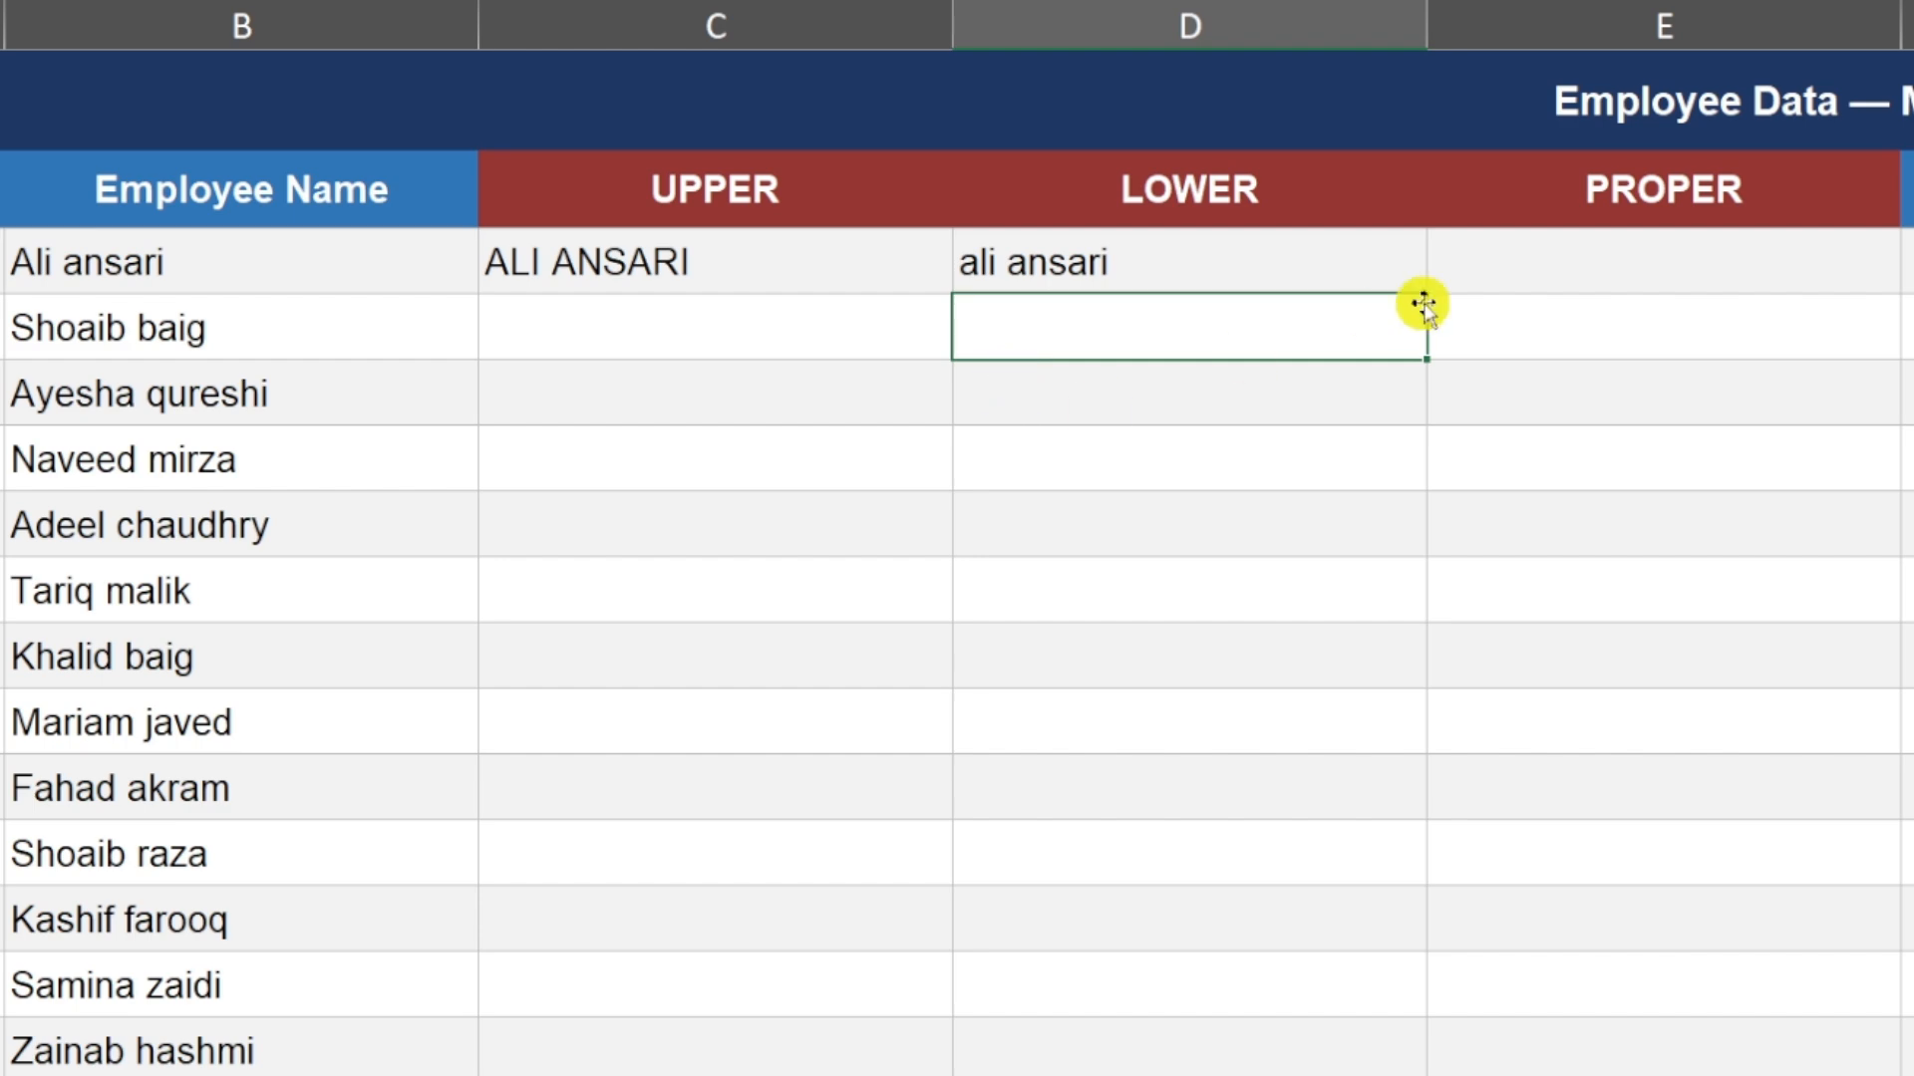
# - Capitalize each word of the first employee's name in E3 with the formula =PROPER(B3)
pyautogui.click(1521, 263)
pyautogui.write('=')
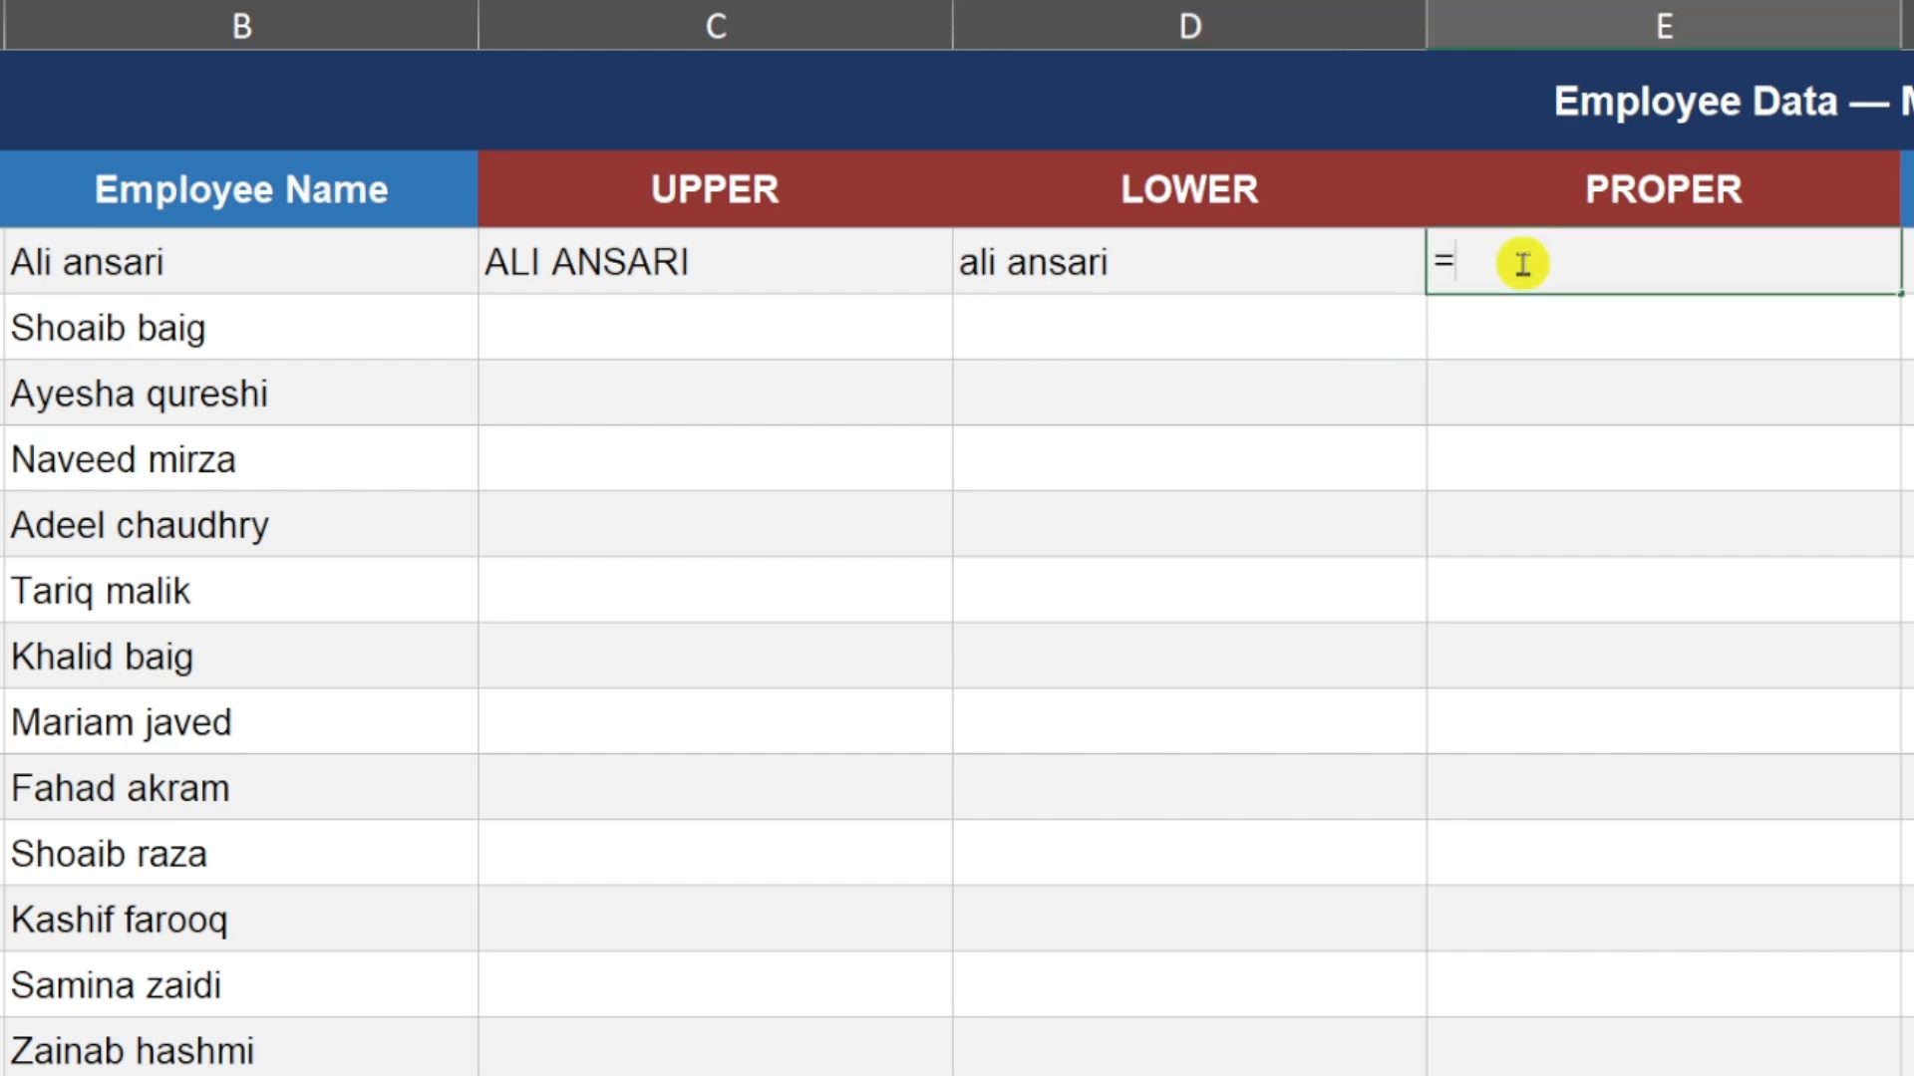
pyautogui.write('PROPER')
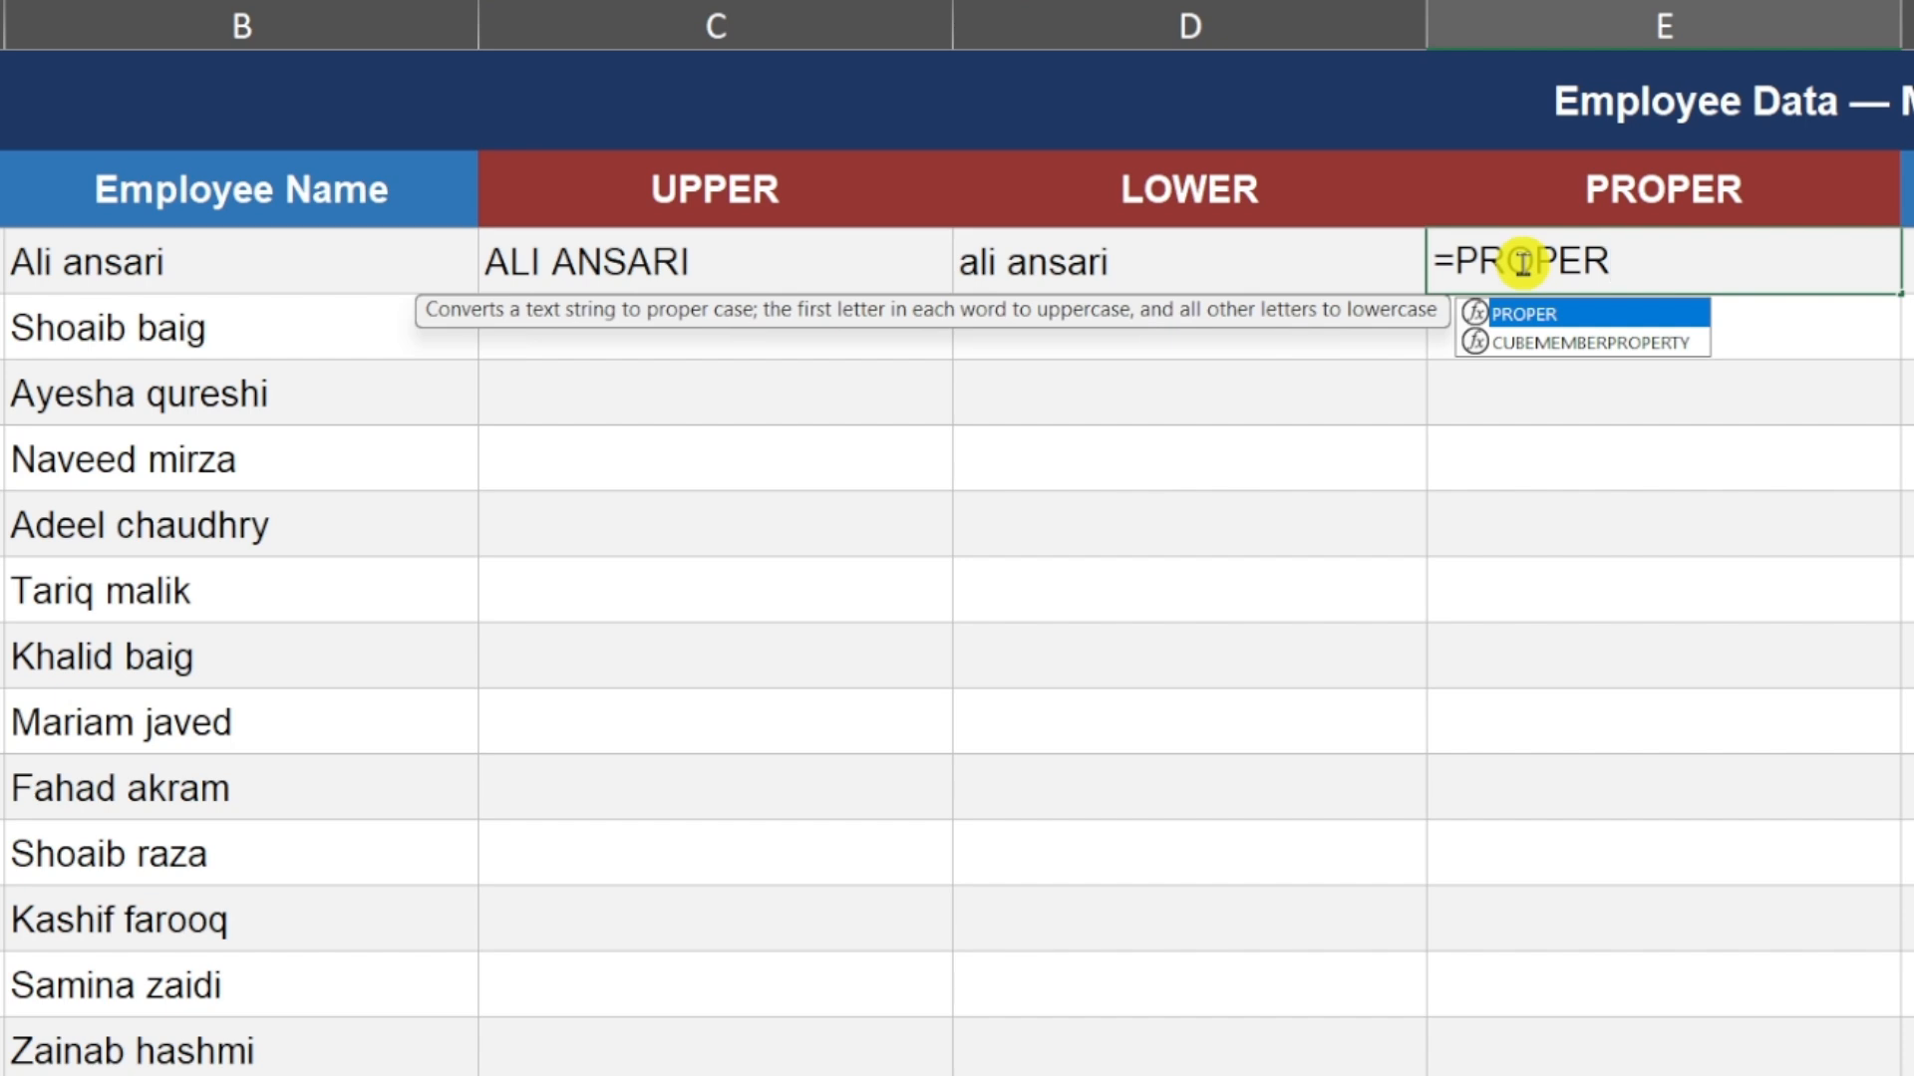
pyautogui.write('(')
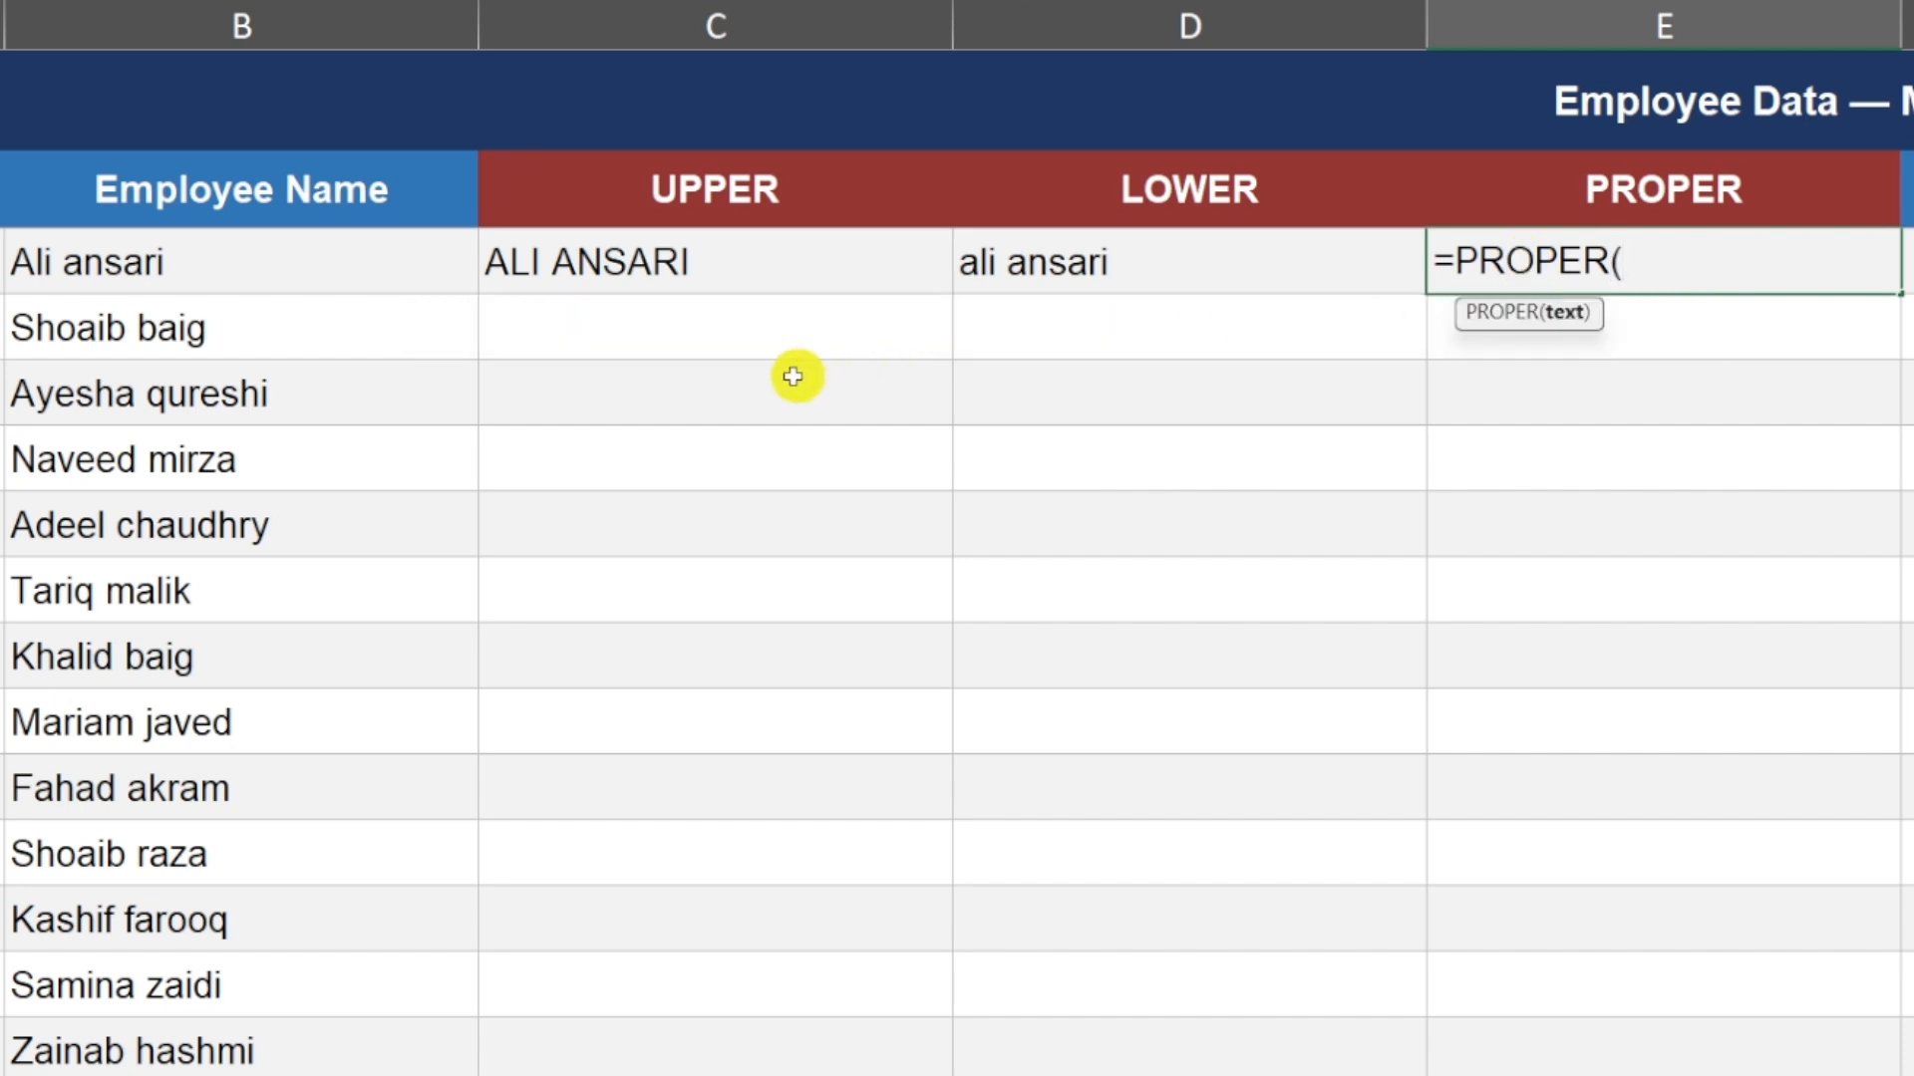
pyautogui.click(162, 262)
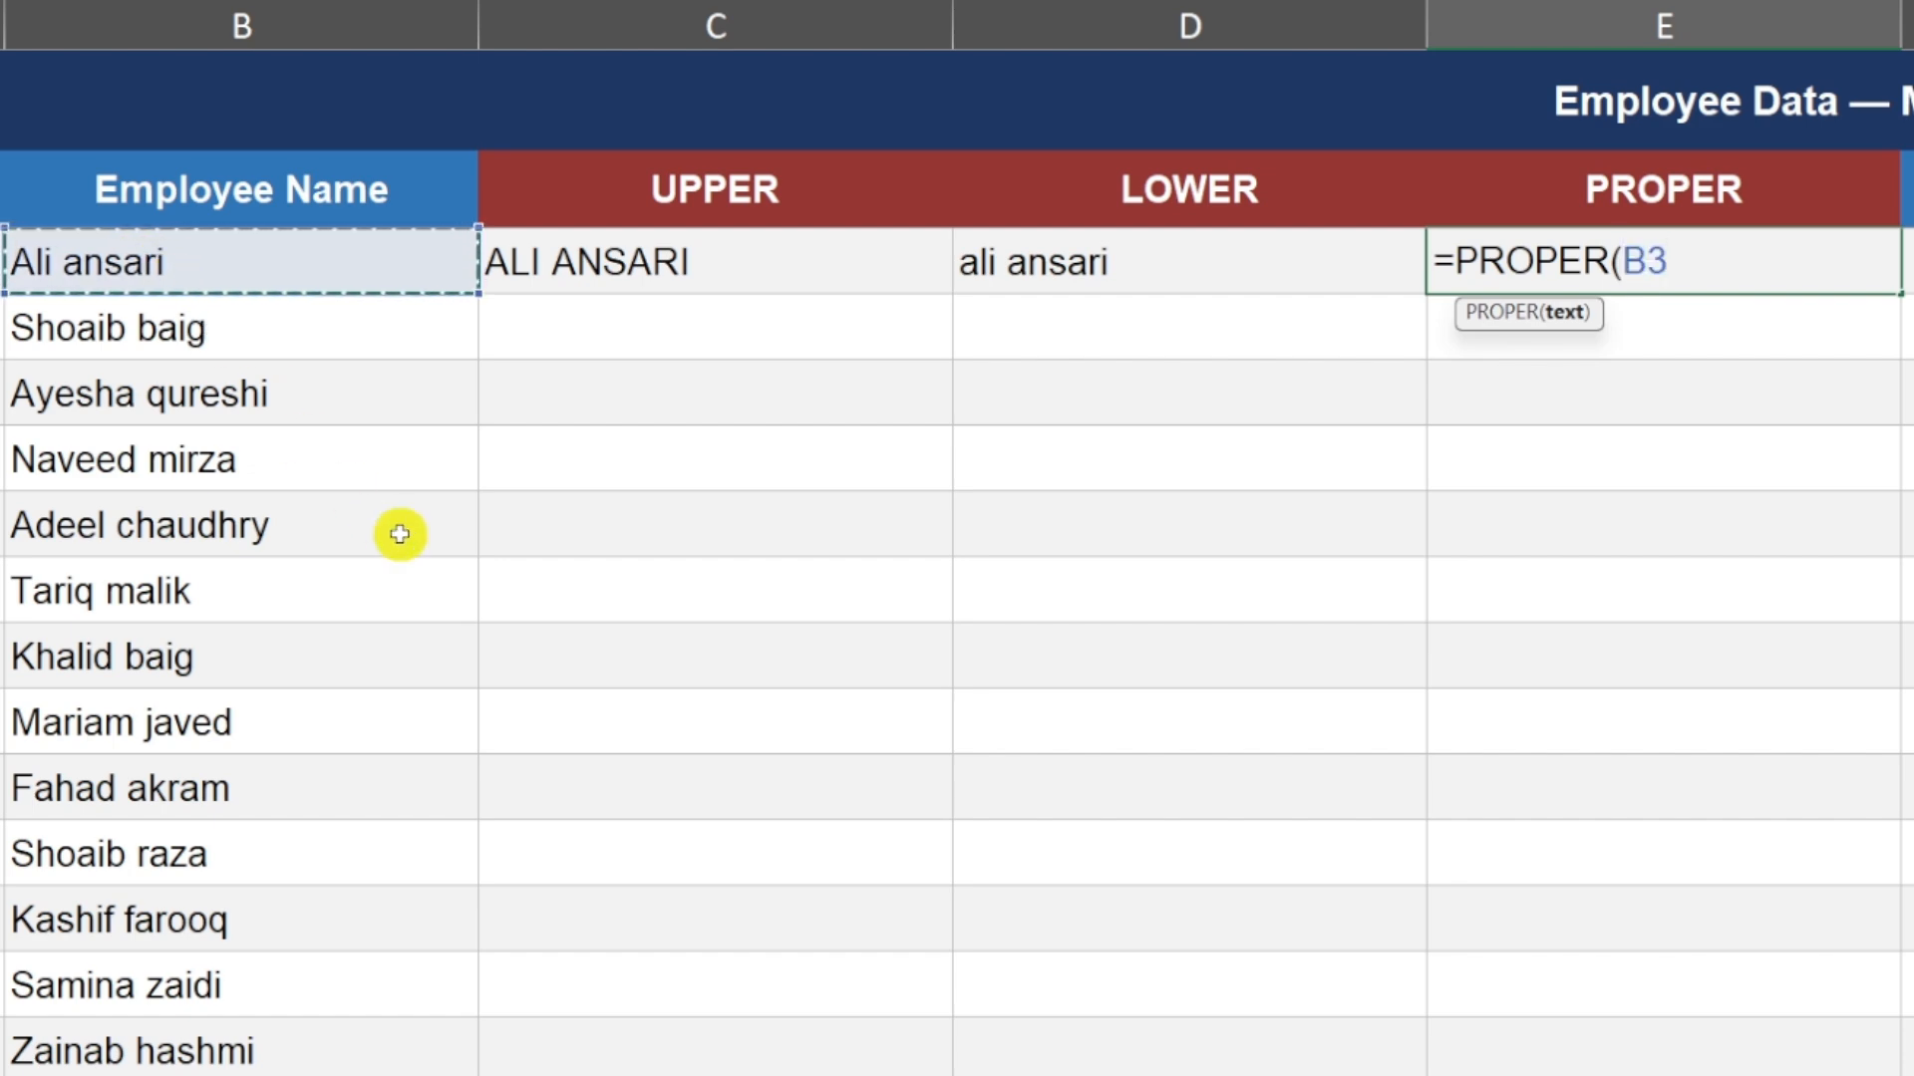
pyautogui.write(')')
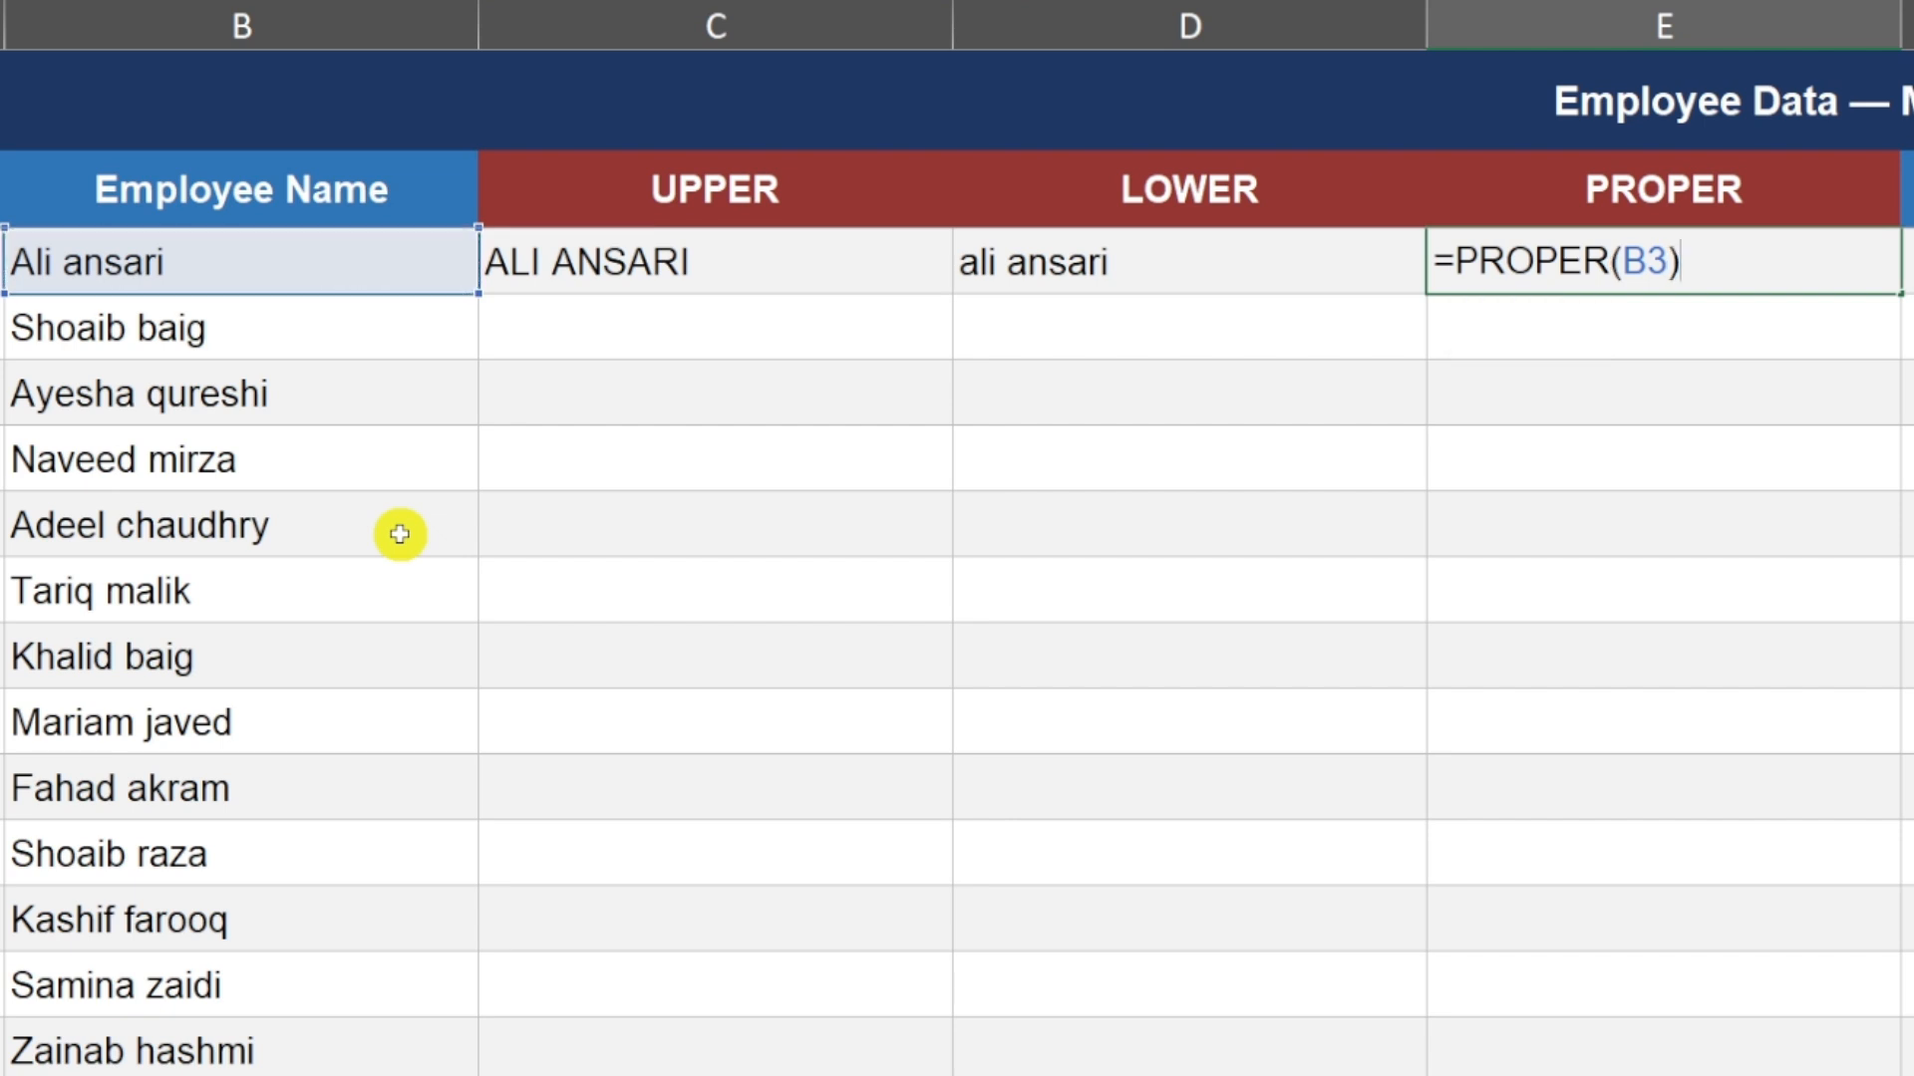
pyautogui.press('Return')
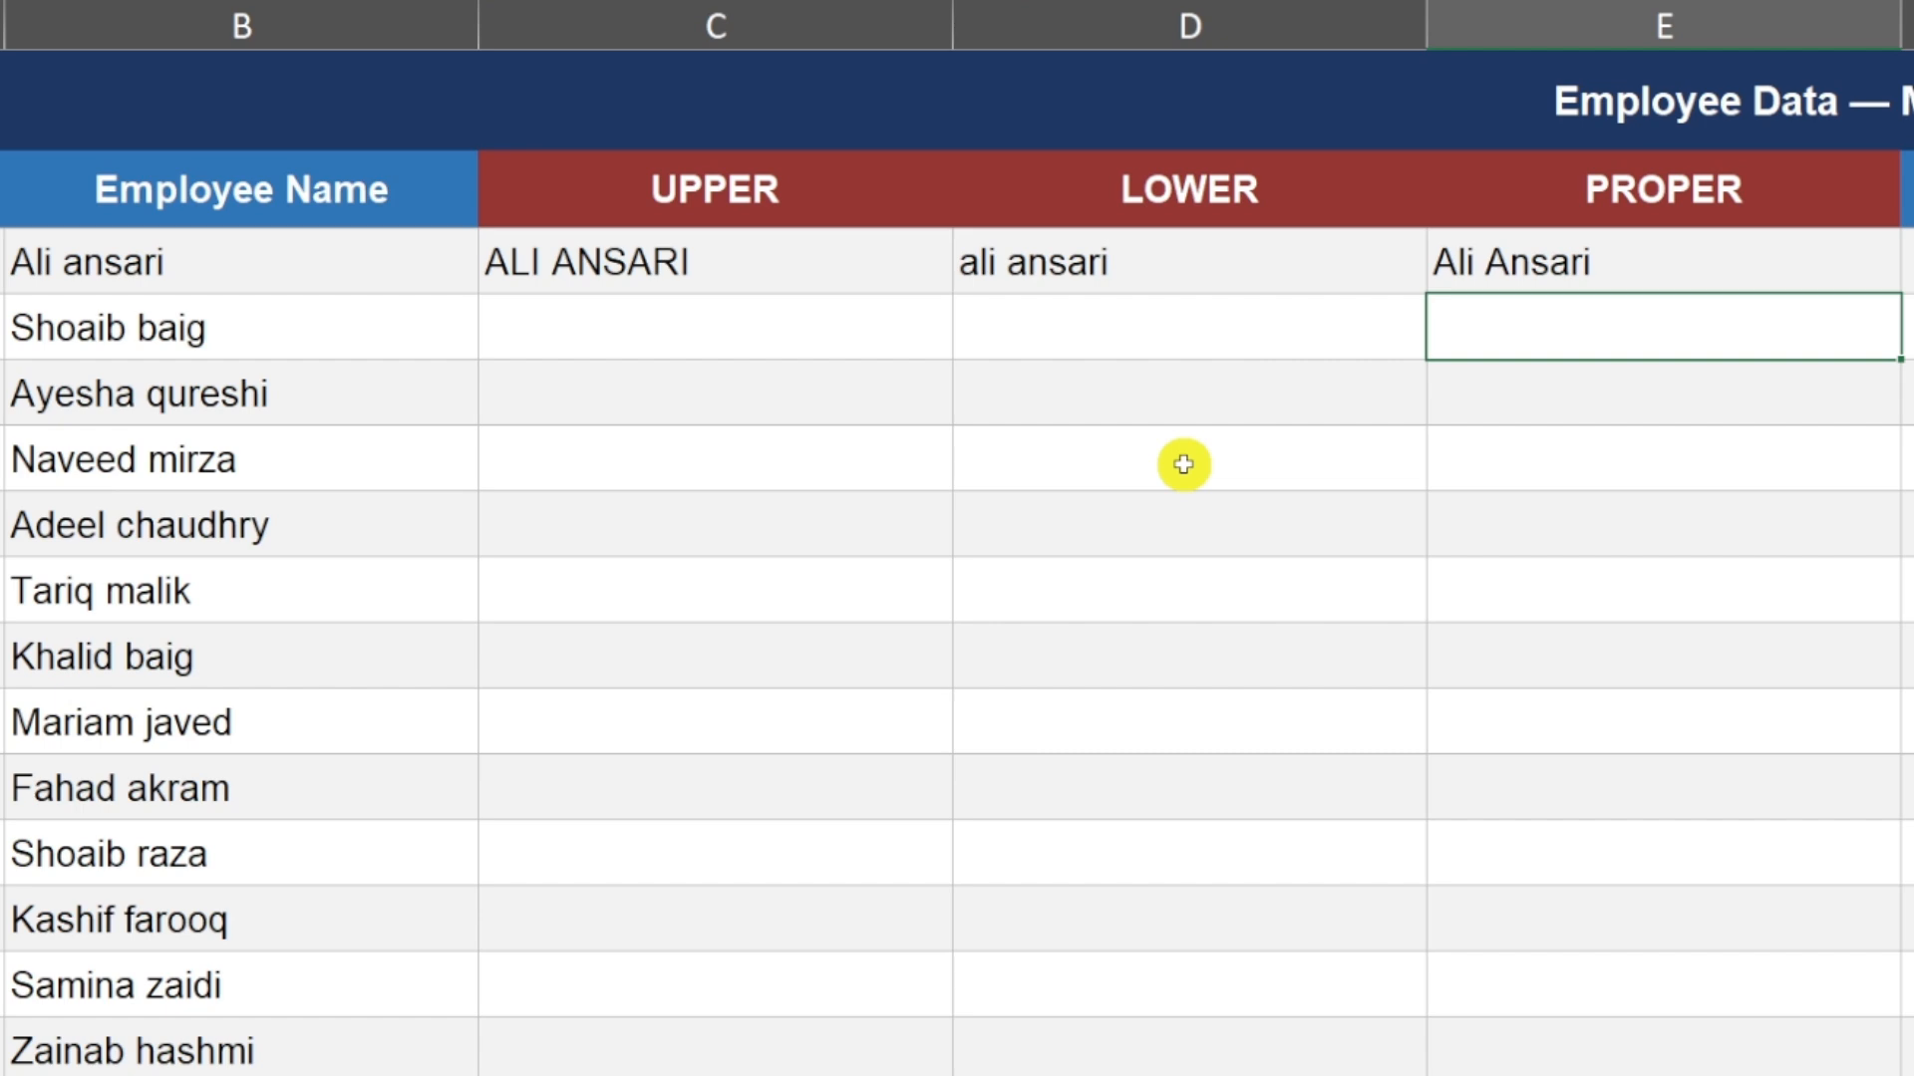
# - Fill the PROPER formula from E3 down column E for the remaining employees
pyautogui.click(598, 249)
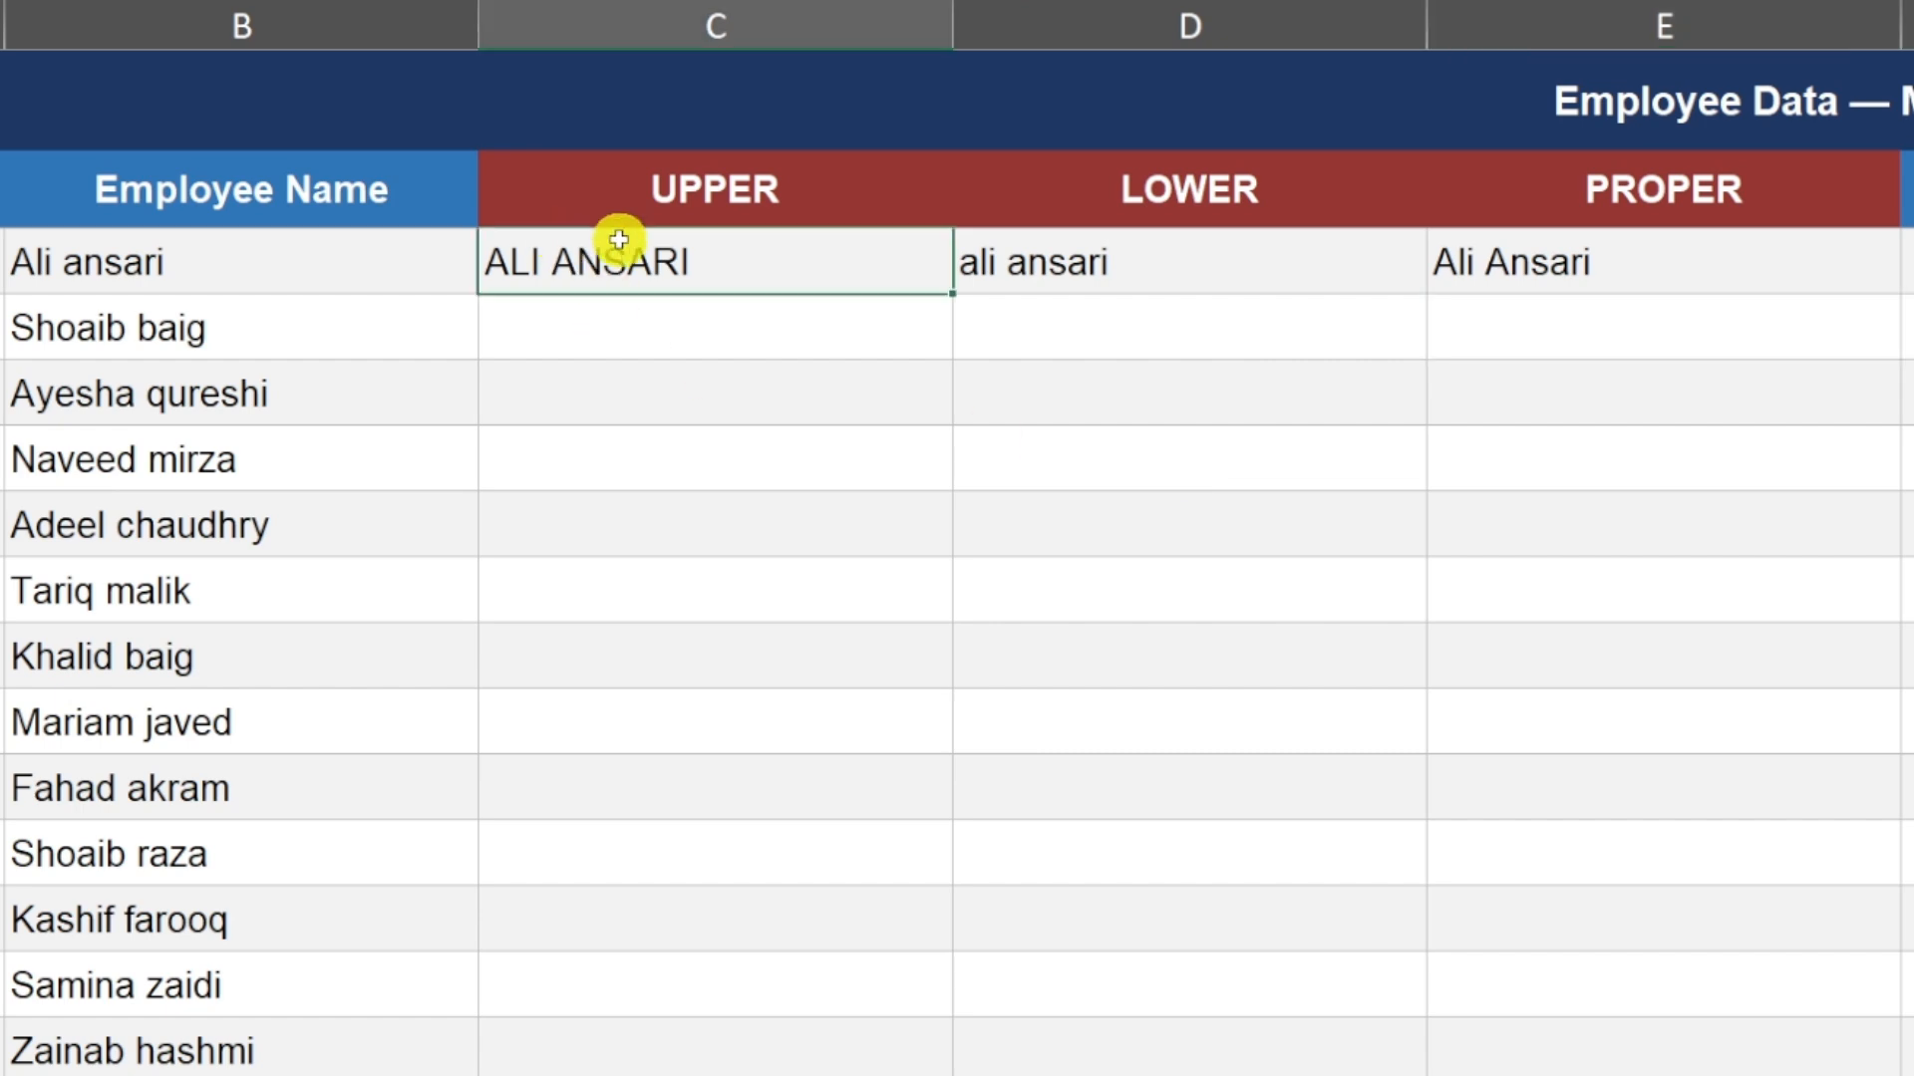
pyautogui.click(1624, 267)
pyautogui.moveTo(1888, 286); pyautogui.dragTo(1813, 843)
pyautogui.scroll(10, 1721, 684)
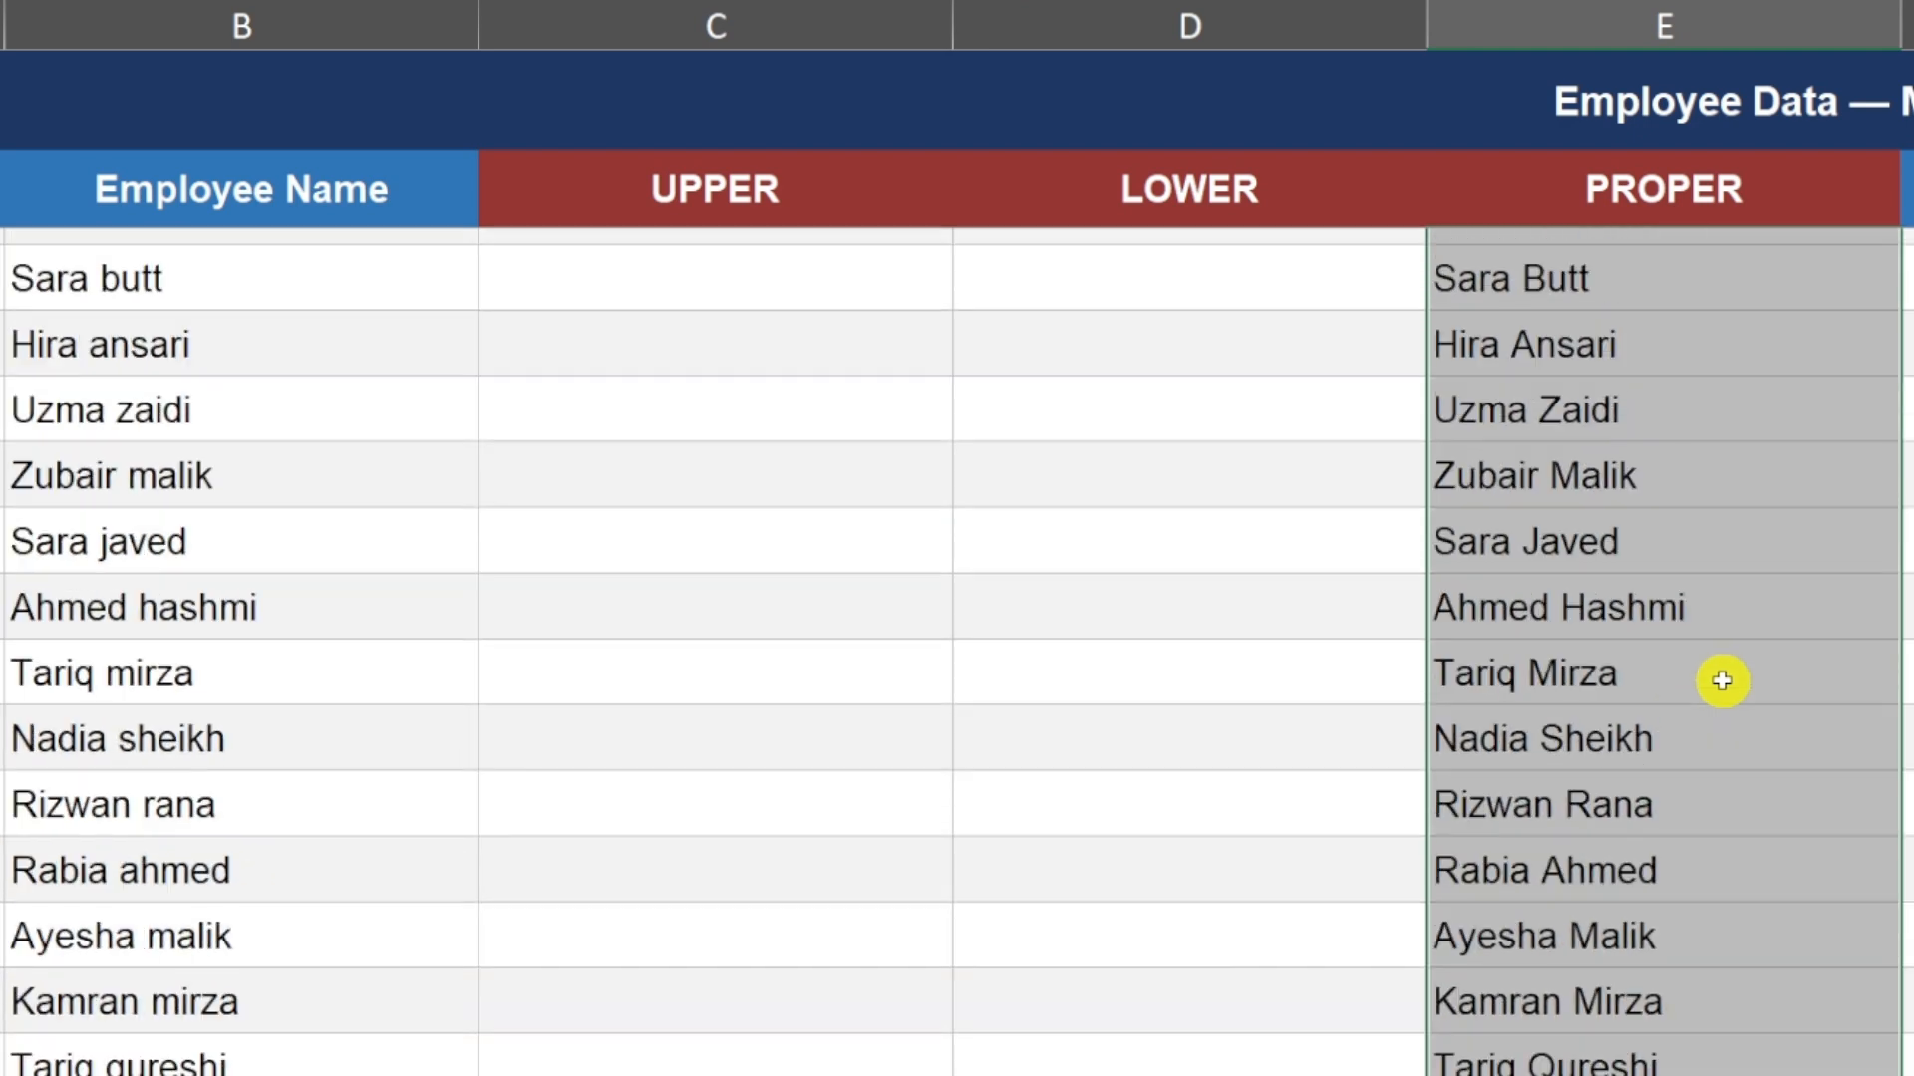
# - Copy the PROPER results and paste them as values over the Employee Name column, starting at B3
pyautogui.rightClick(1555, 289)
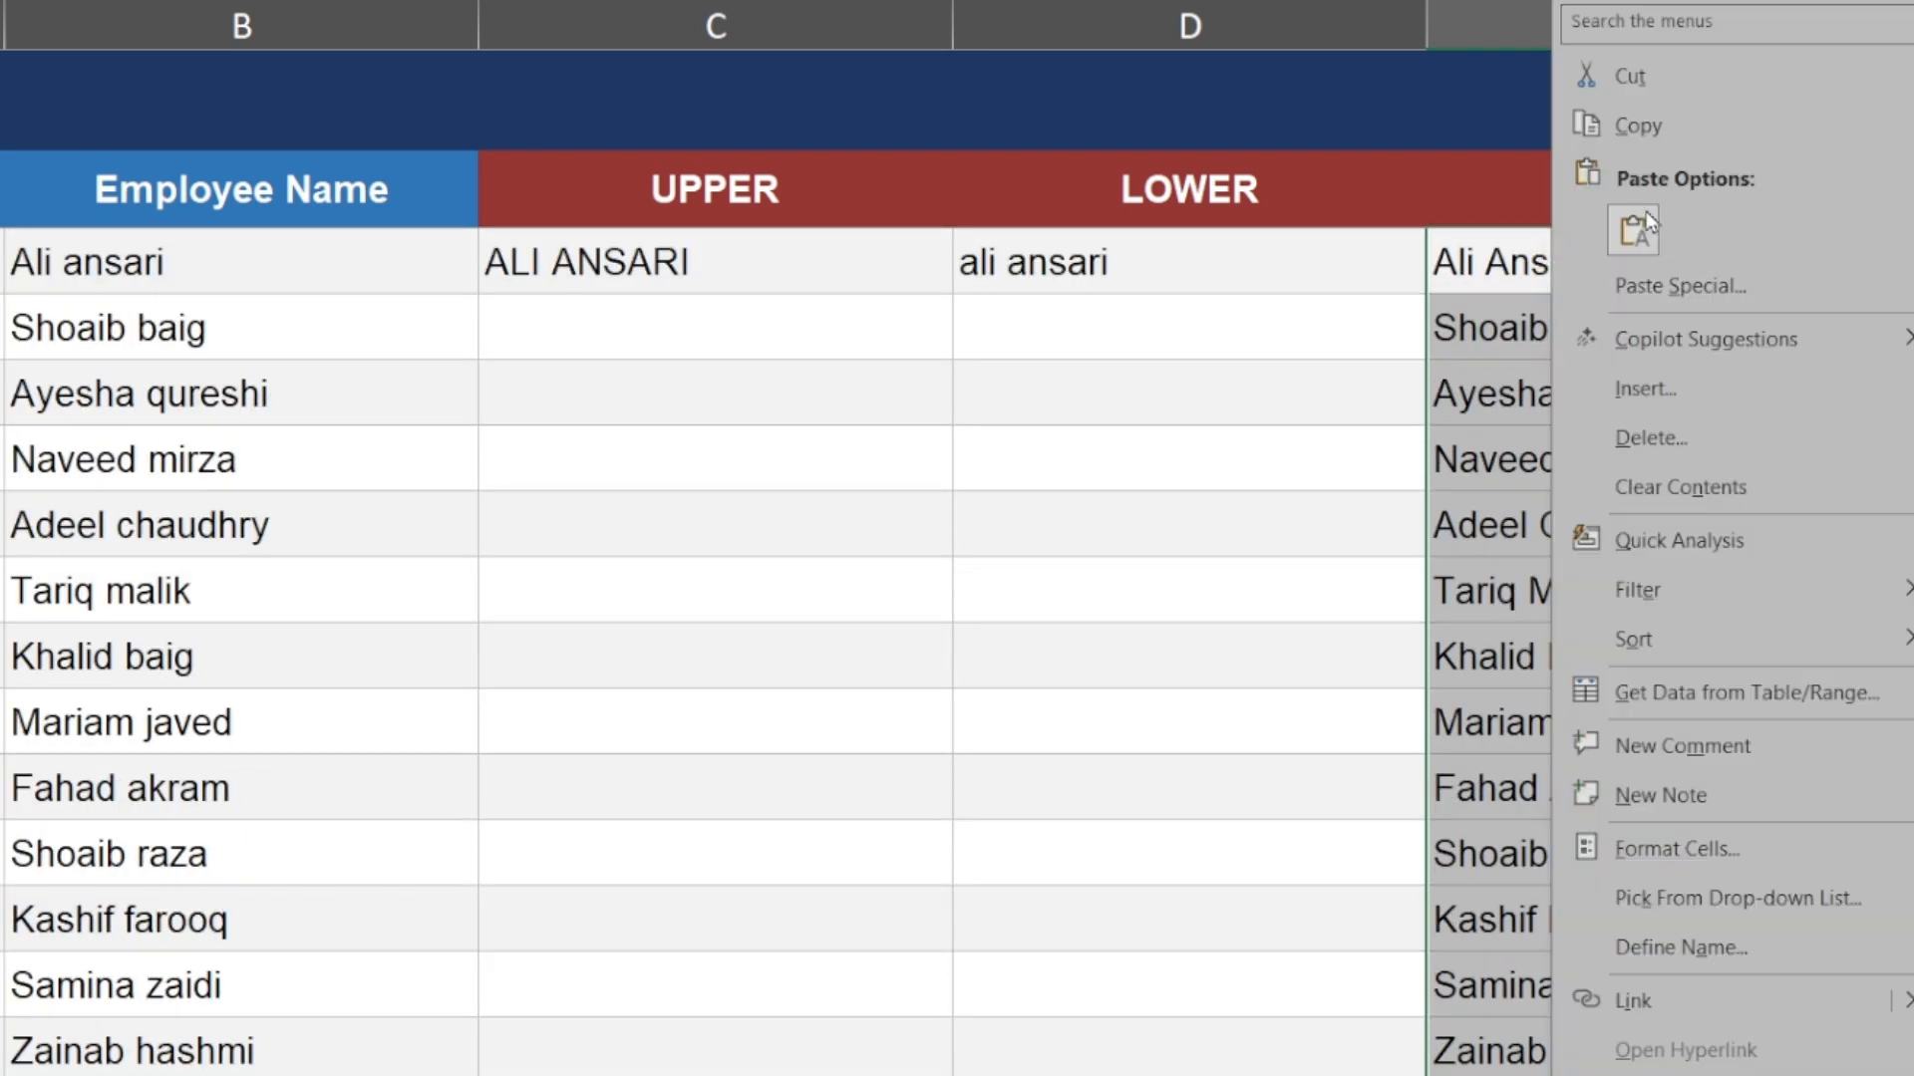
pyautogui.click(1635, 128)
pyautogui.rightClick(88, 264)
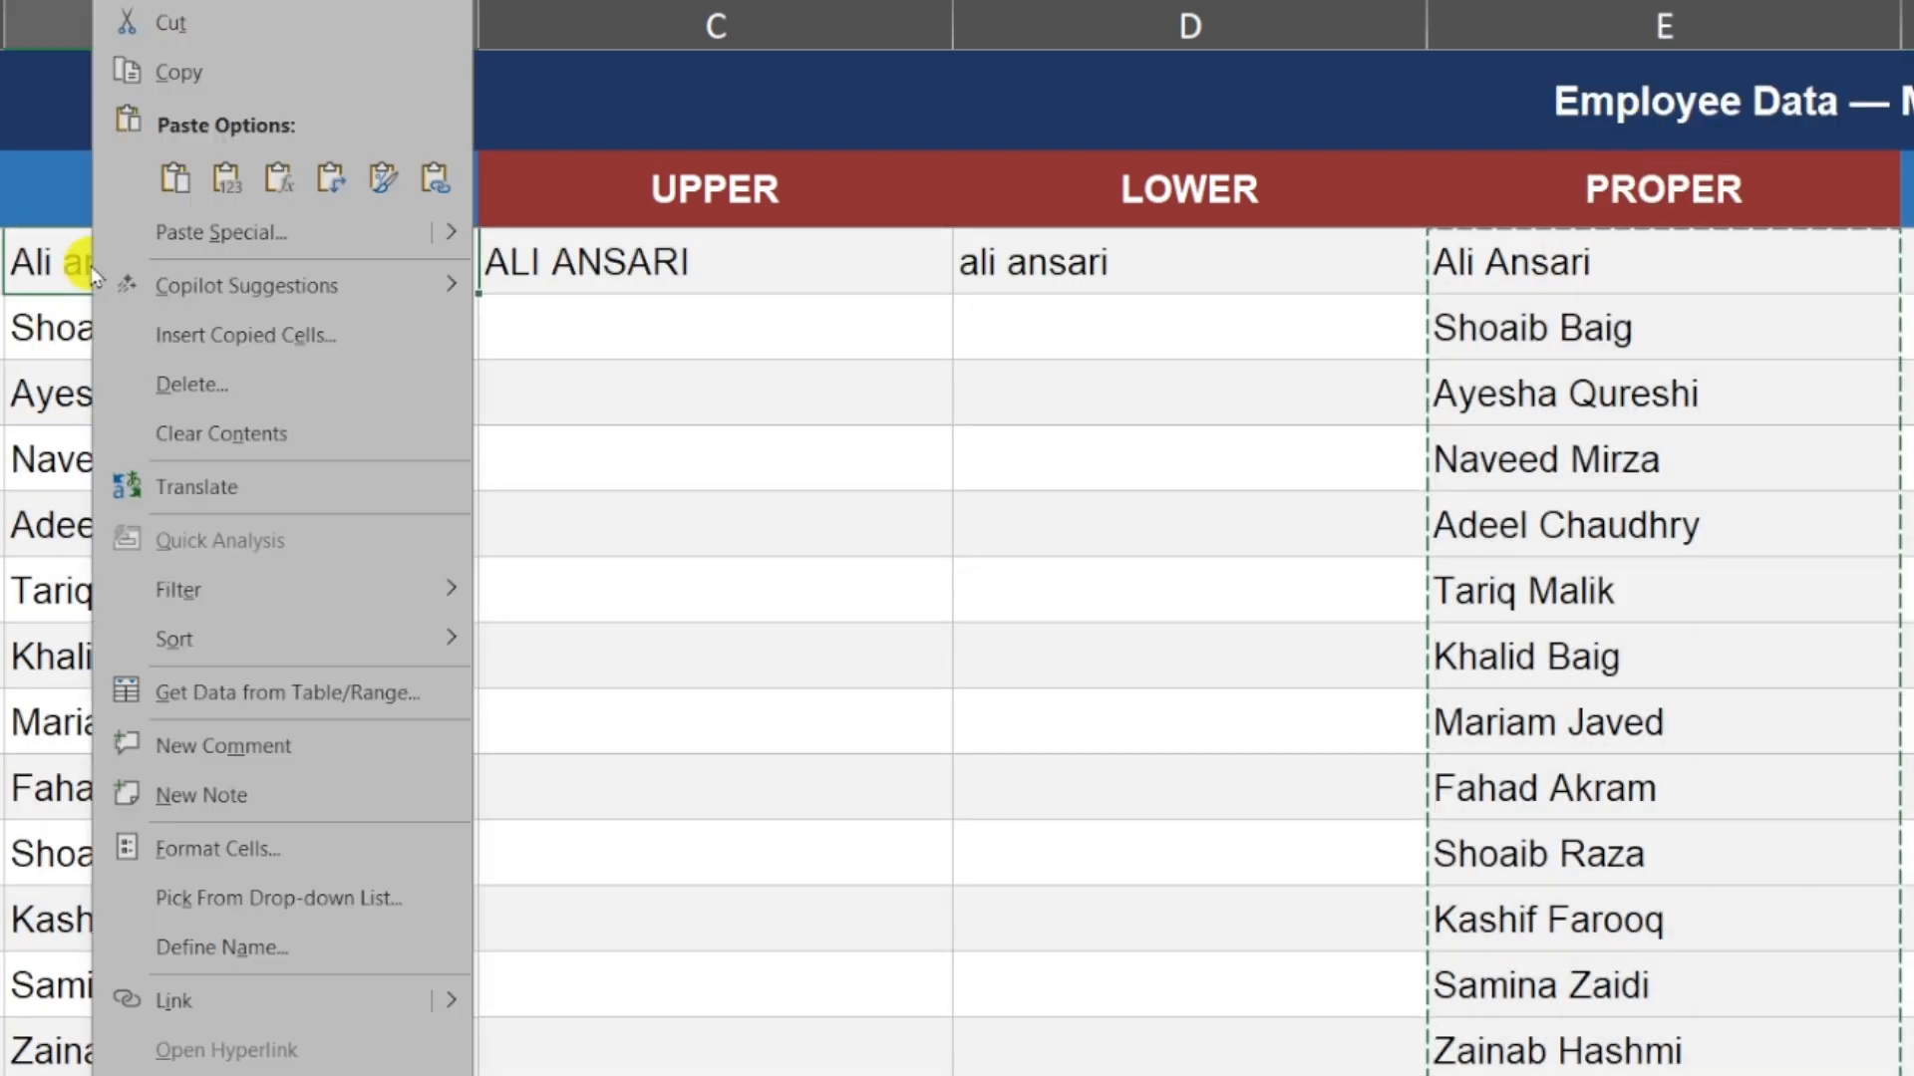
pyautogui.click(227, 178)
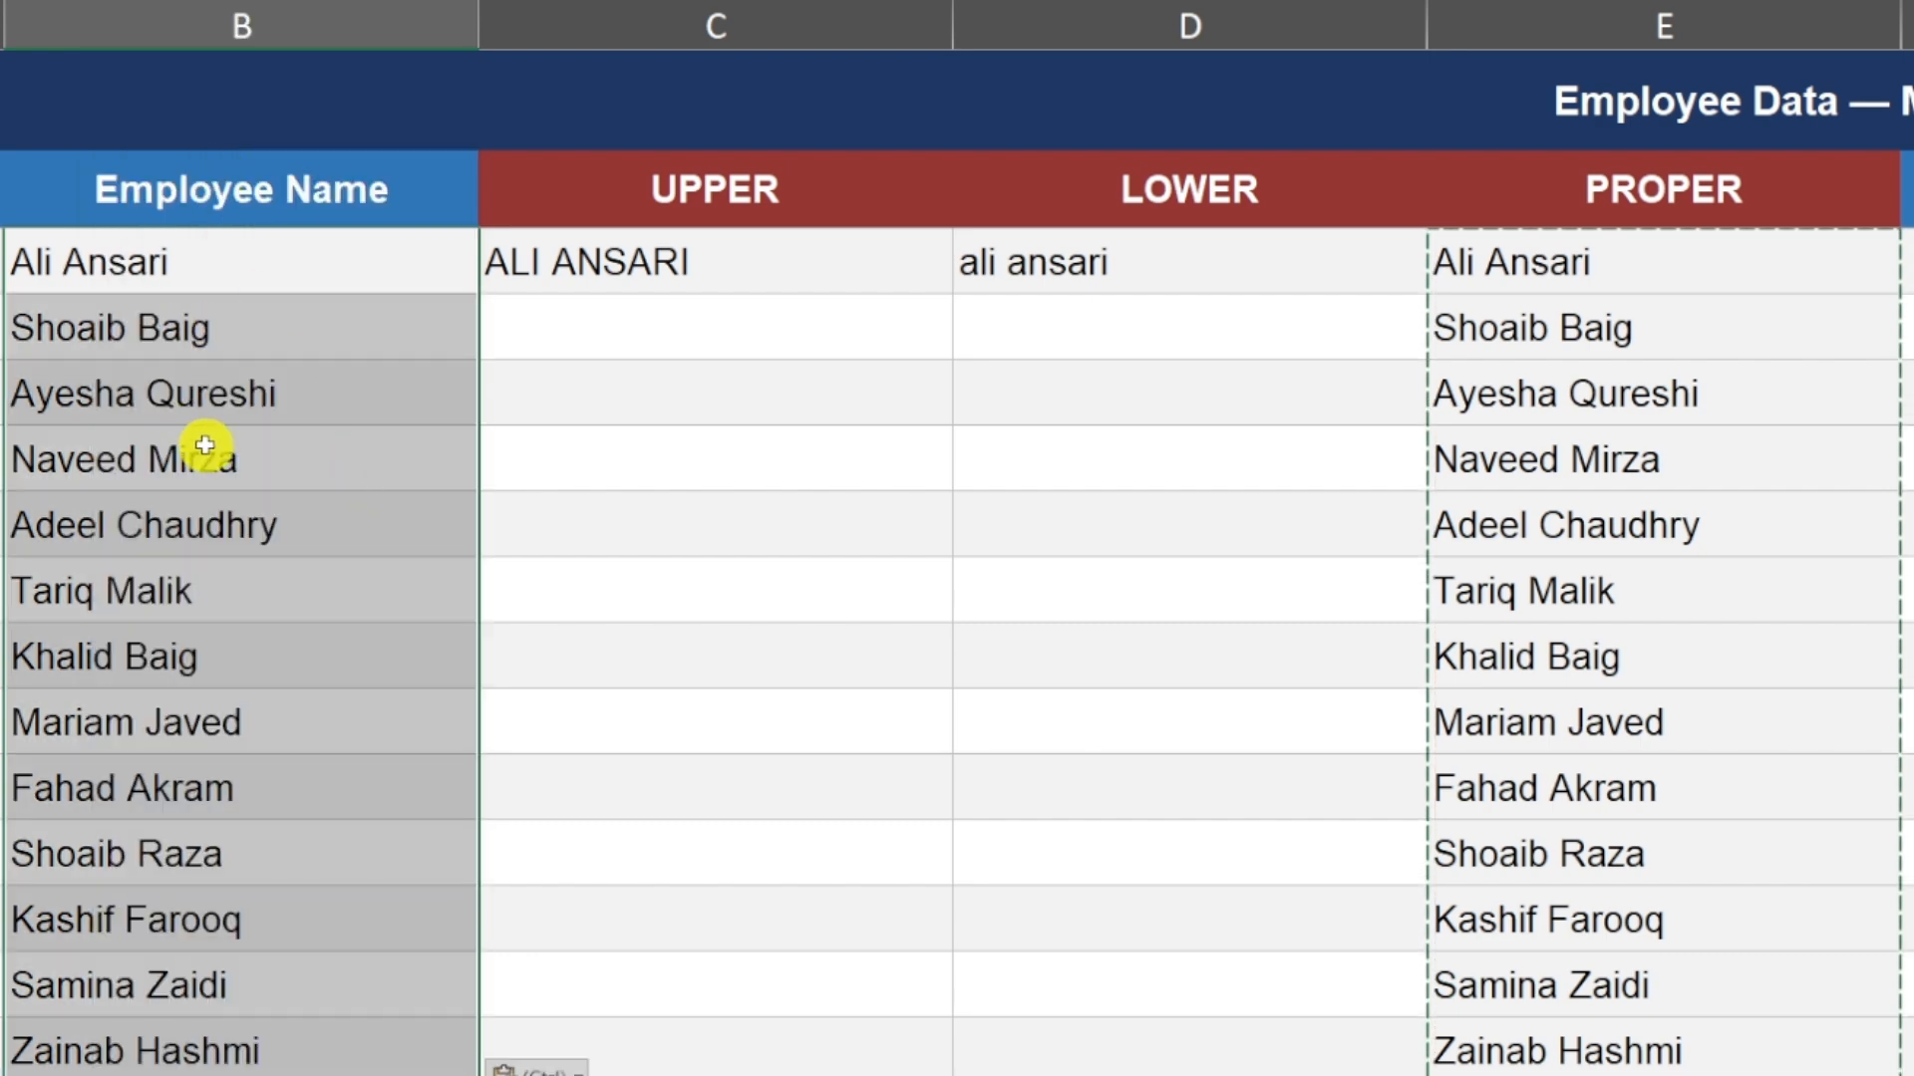
pyautogui.scroll(-1, 204, 449)
pyautogui.scroll(1, 205, 452)
# - Delete the helper columns C to E that hold the UPPER, LOWER and PROPER formulas
pyautogui.click(913, 457)
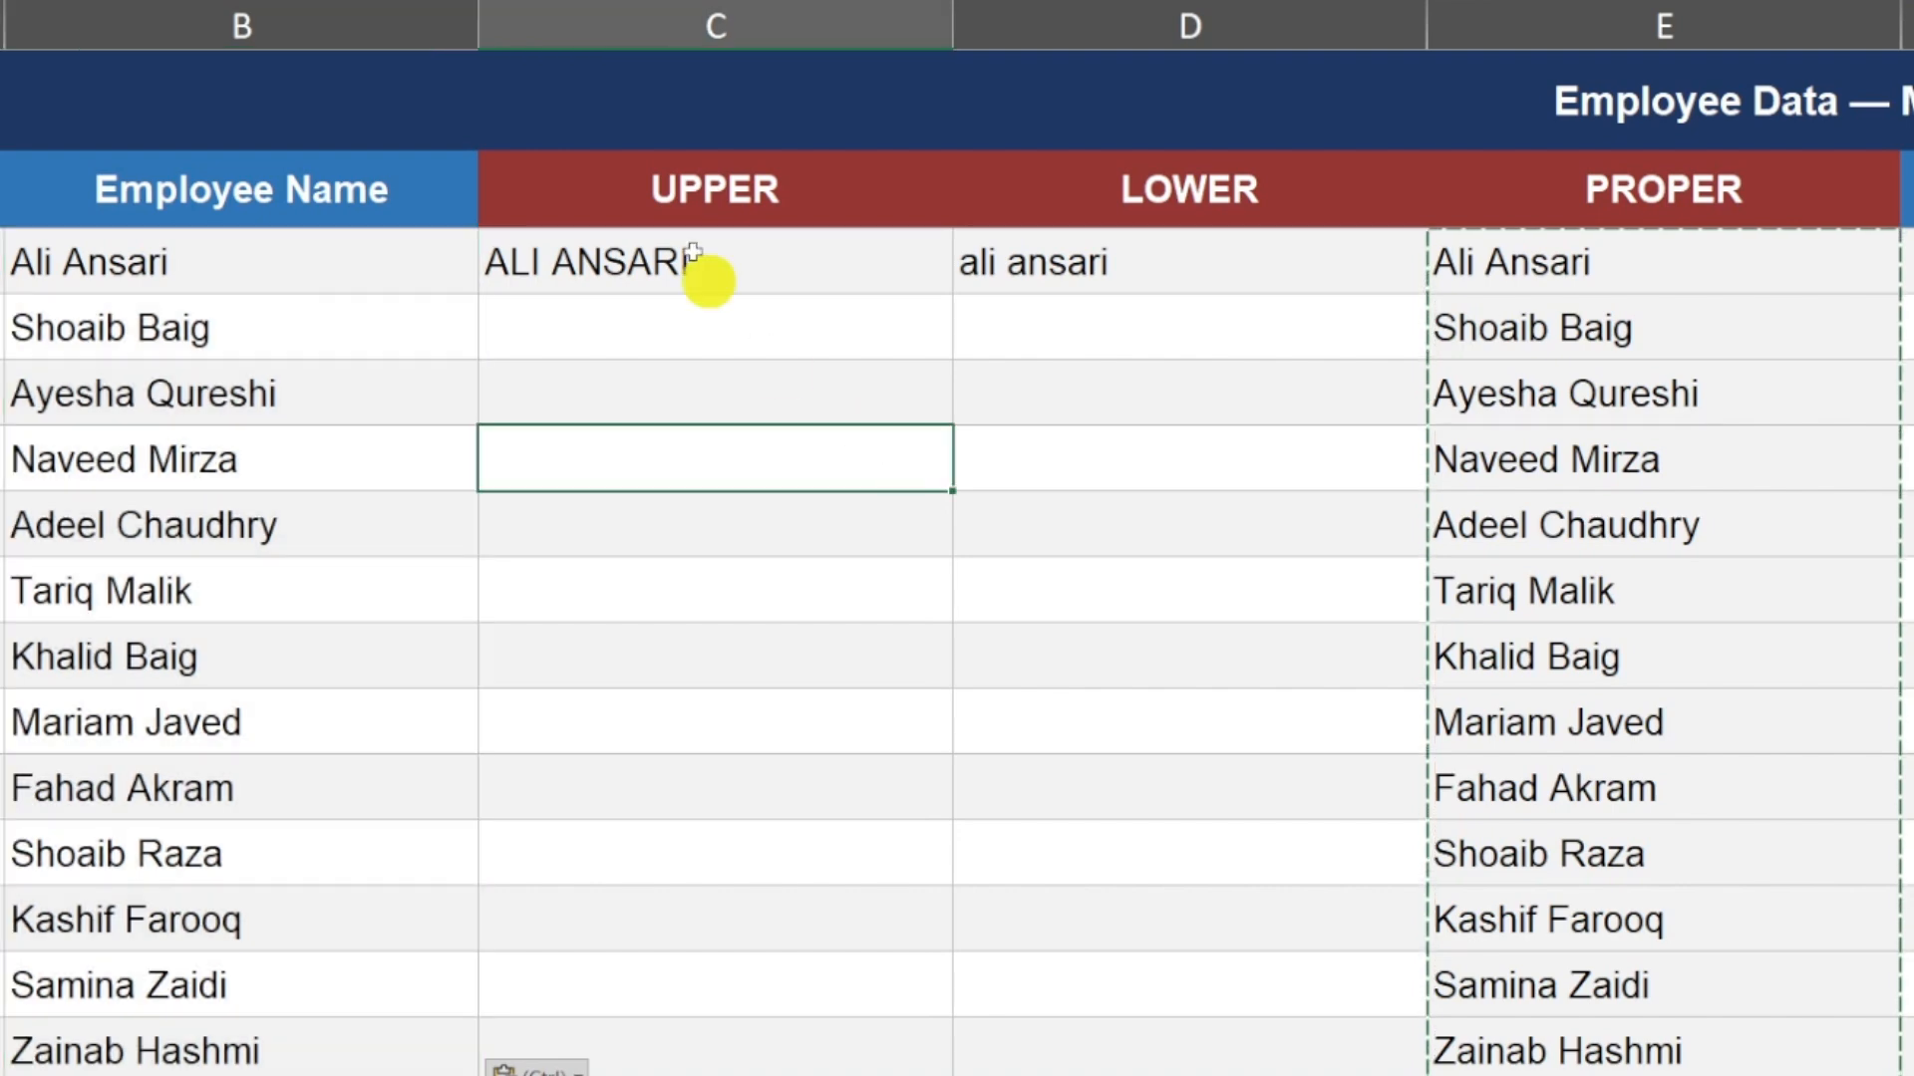
pyautogui.moveTo(687, 26); pyautogui.dragTo(1568, 20)
pyautogui.rightClick(1569, 29)
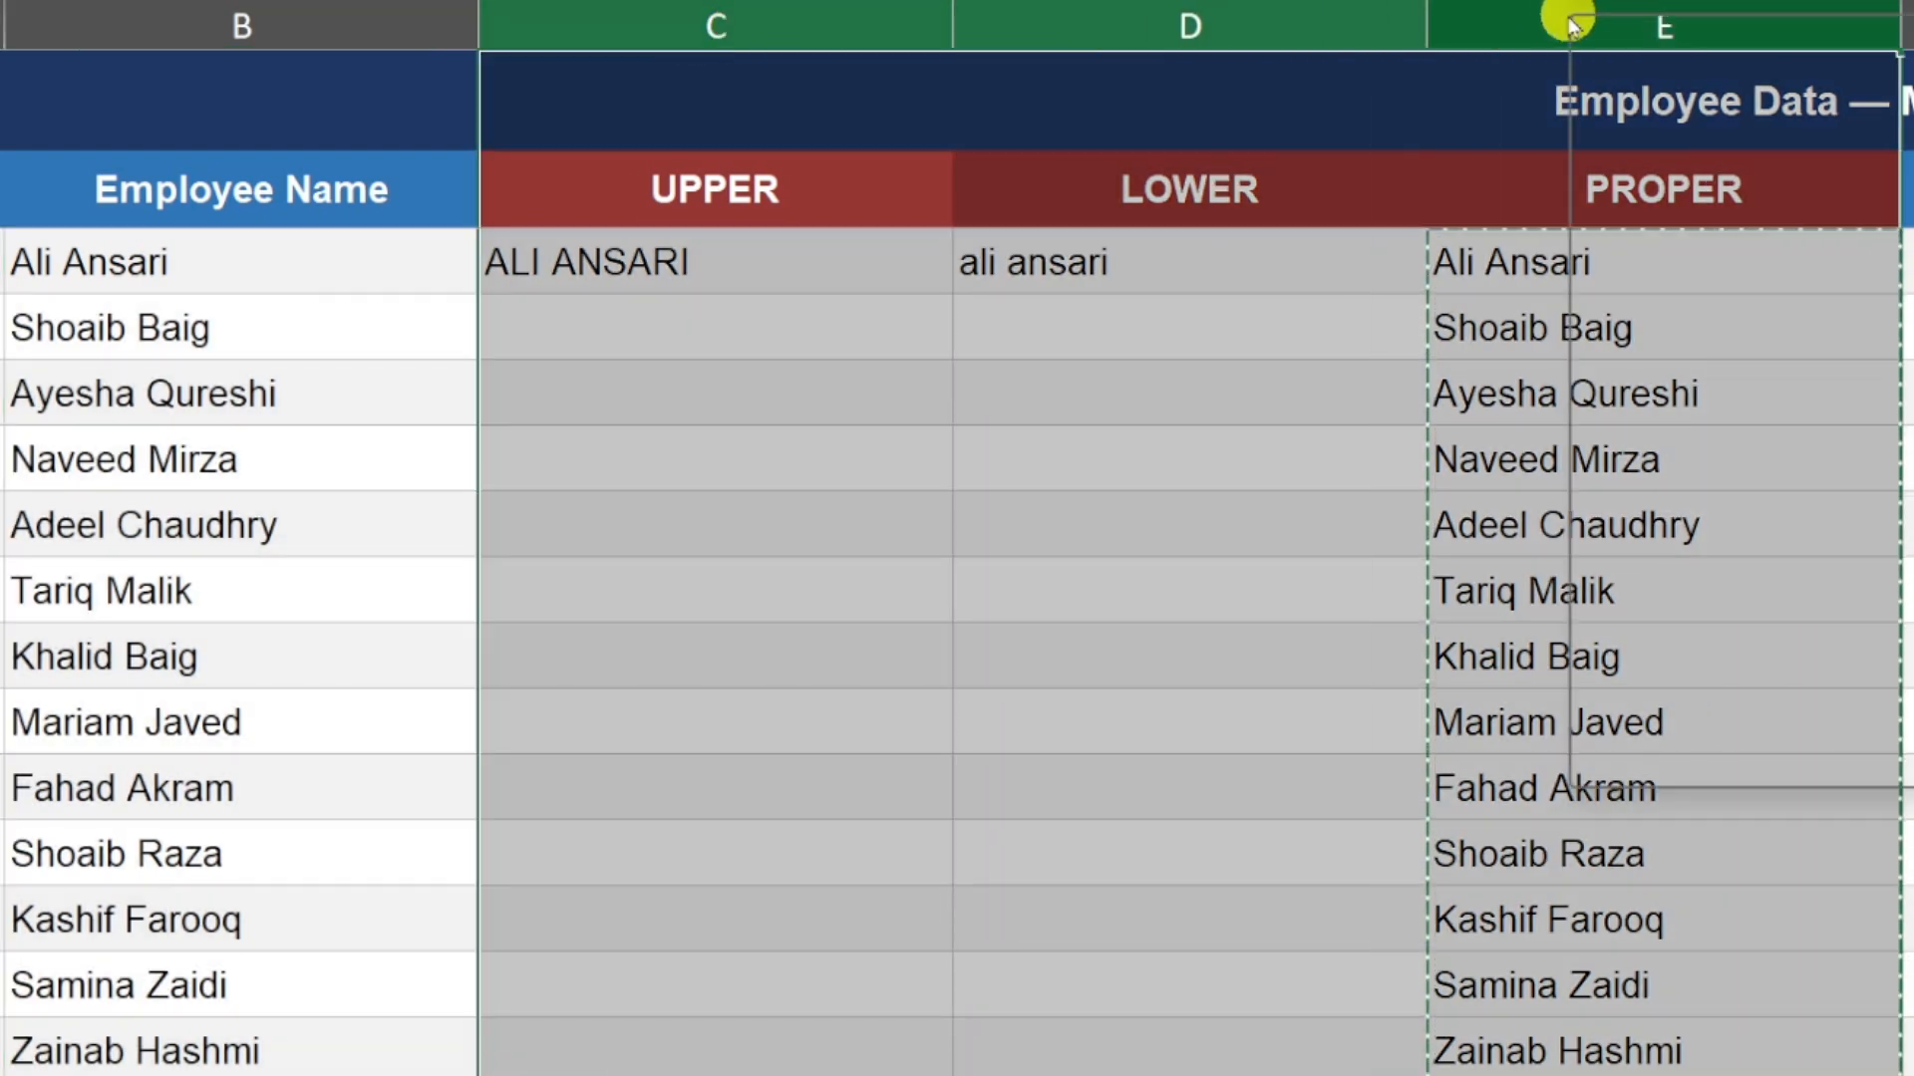
pyautogui.click(1690, 455)
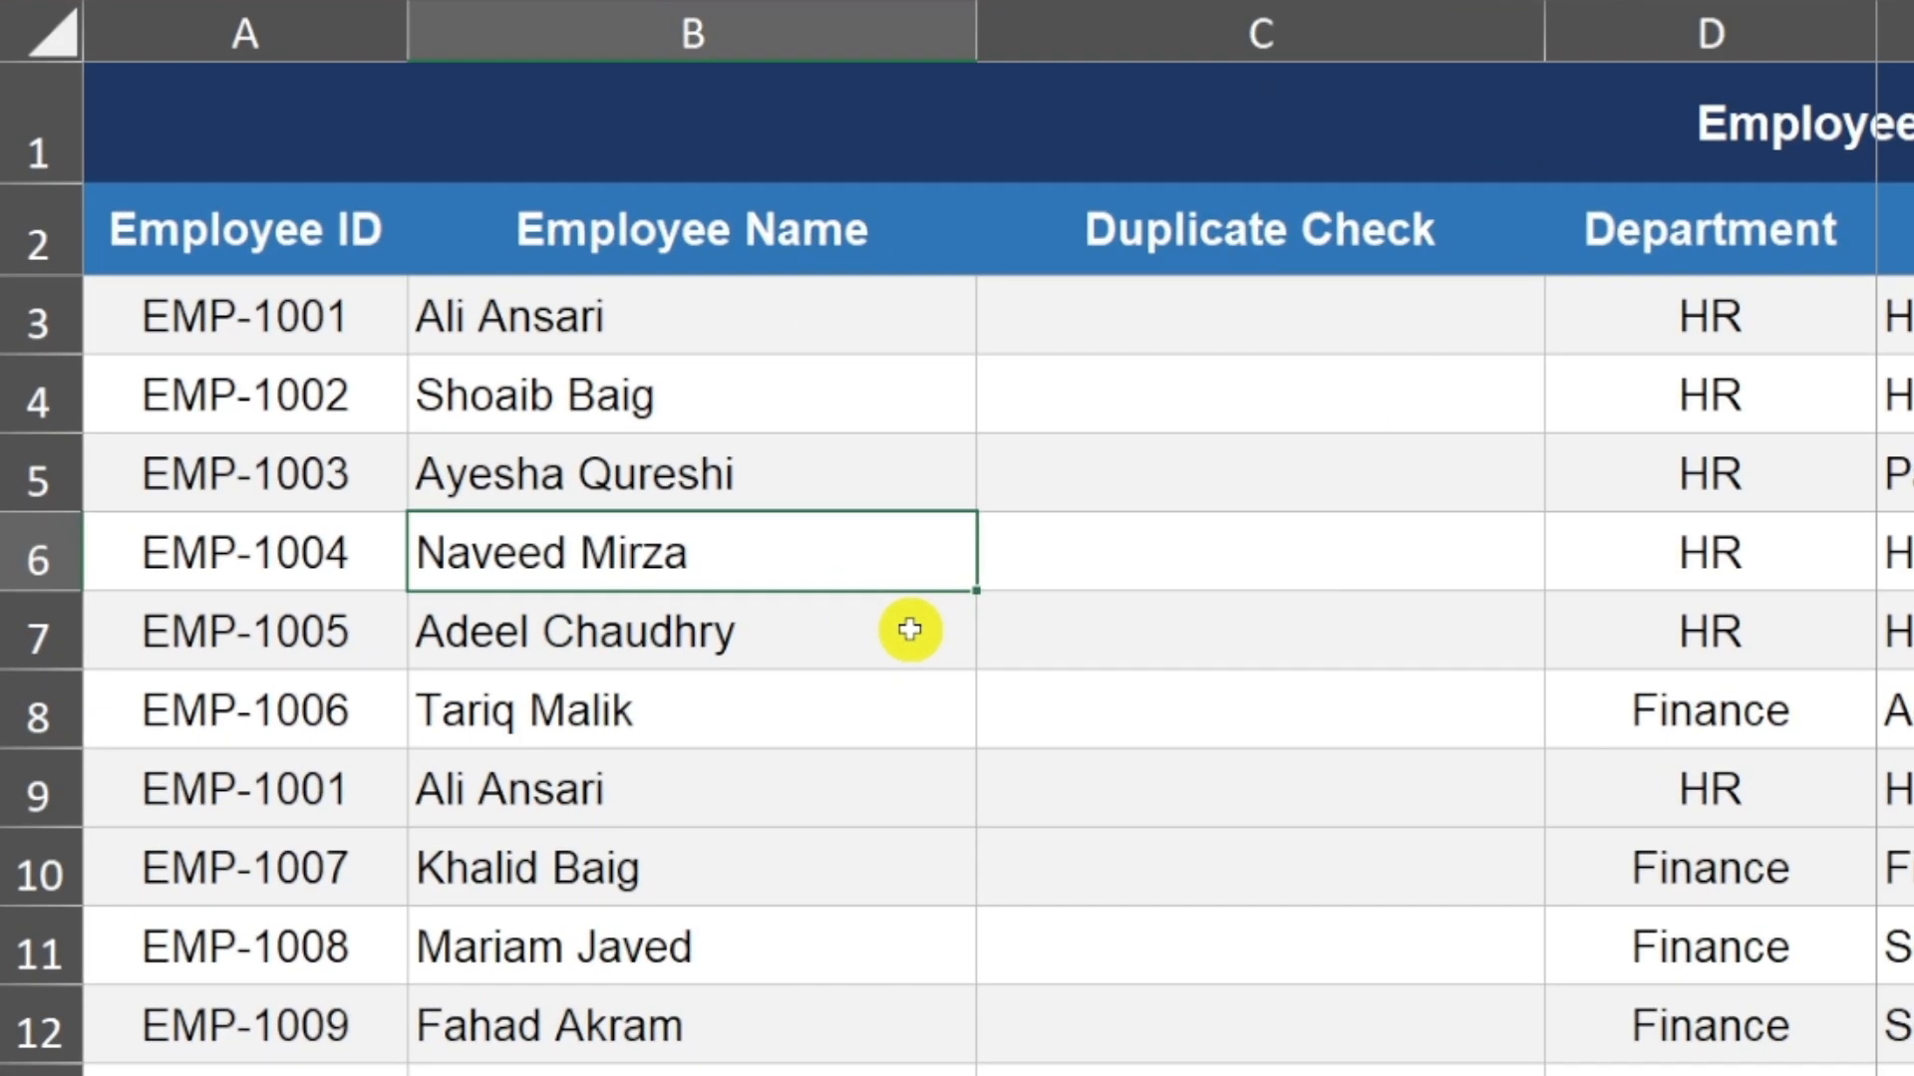
pyautogui.click(10, 686)
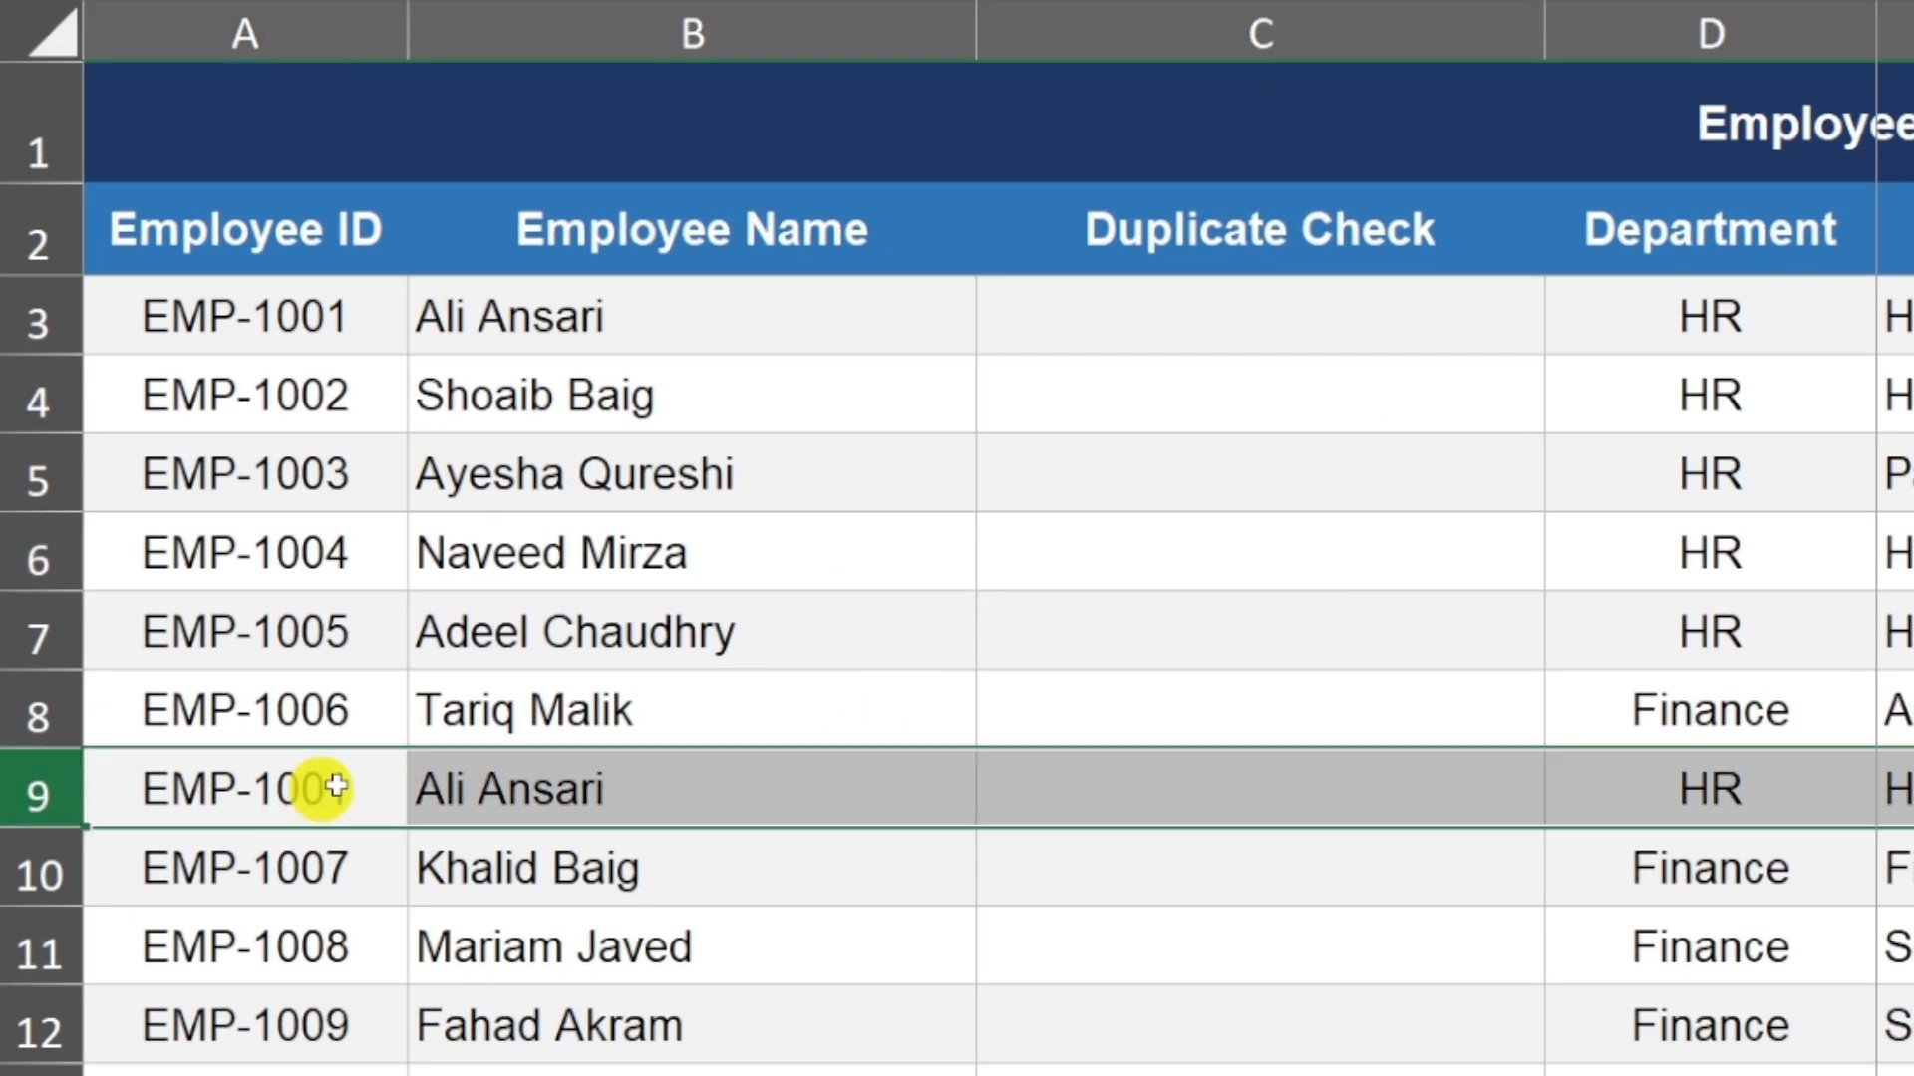
pyautogui.click(24, 311)
pyautogui.click(264, 315)
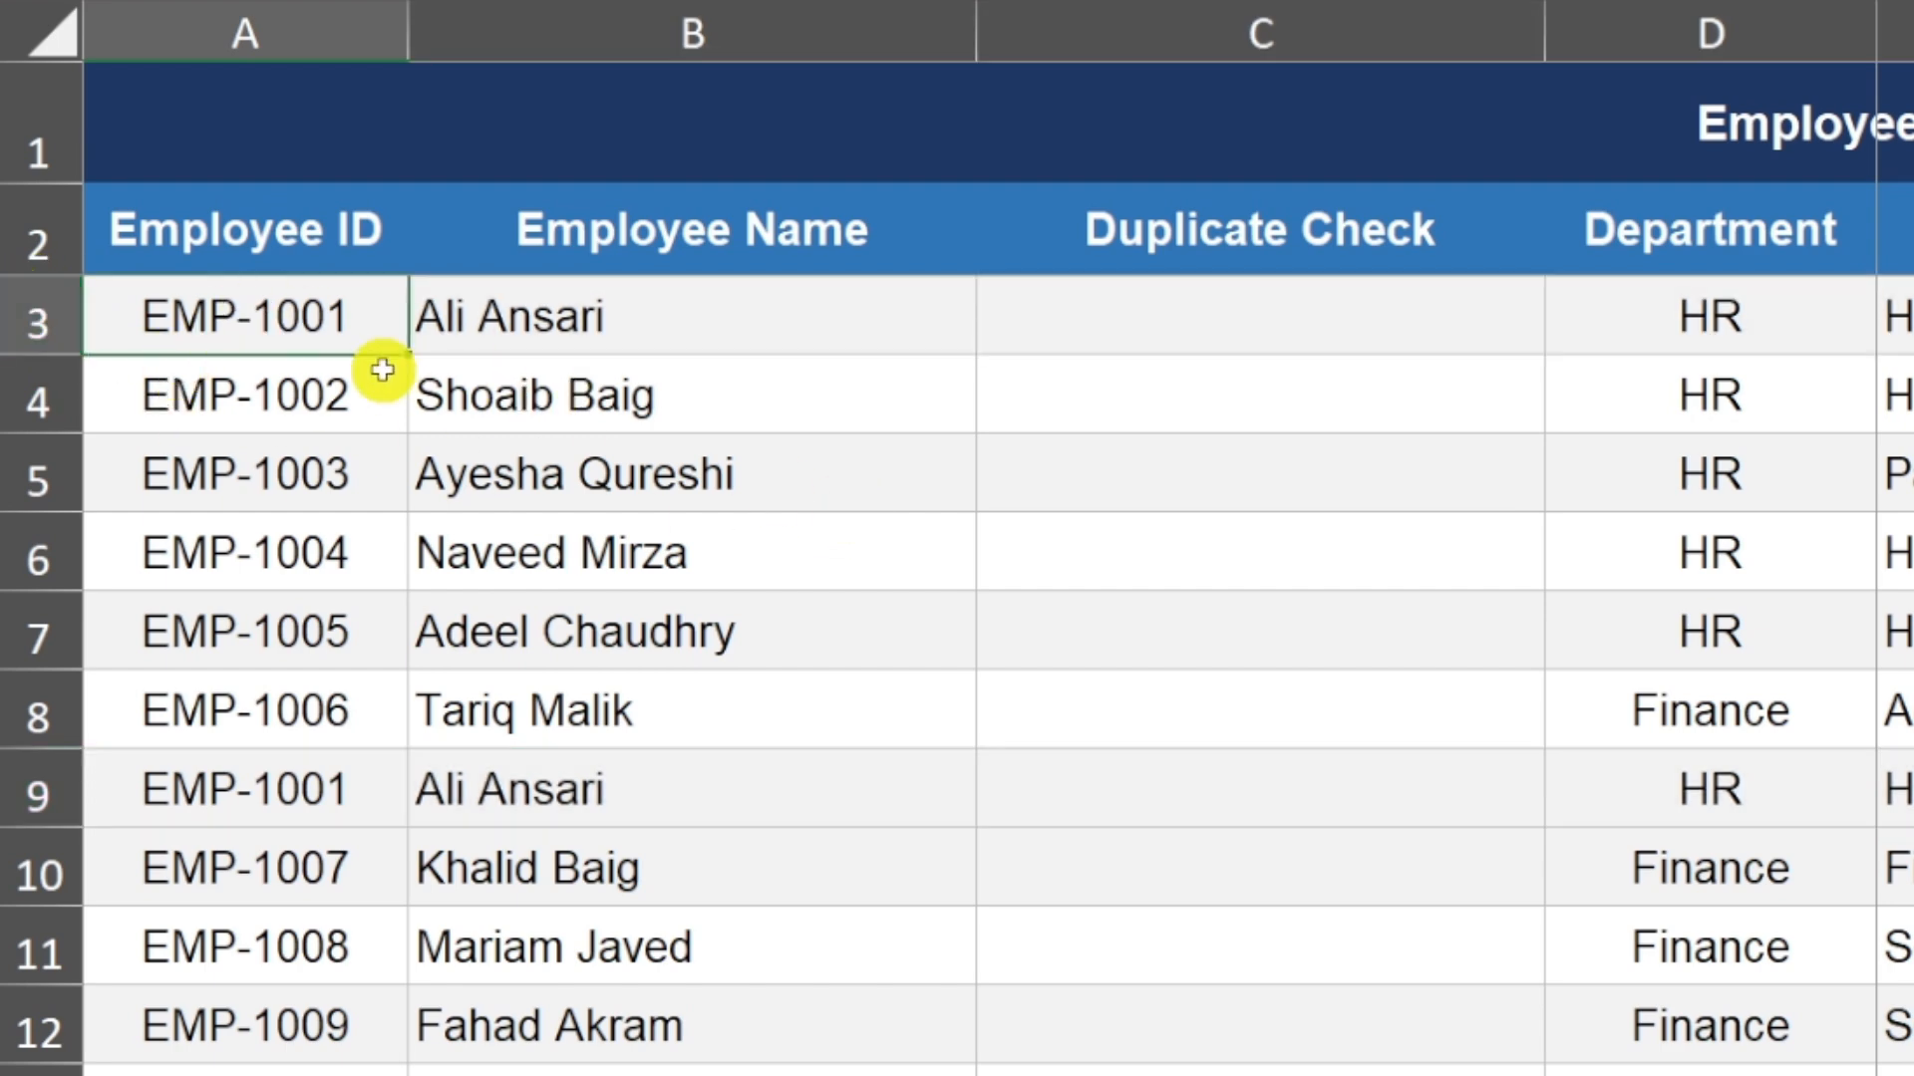
pyautogui.click(747, 339)
# - Remove duplicate records from the employee table with Remove Duplicates, comparing only the Employee ID column and treating the data as having headers
pyautogui.click(848, 572)
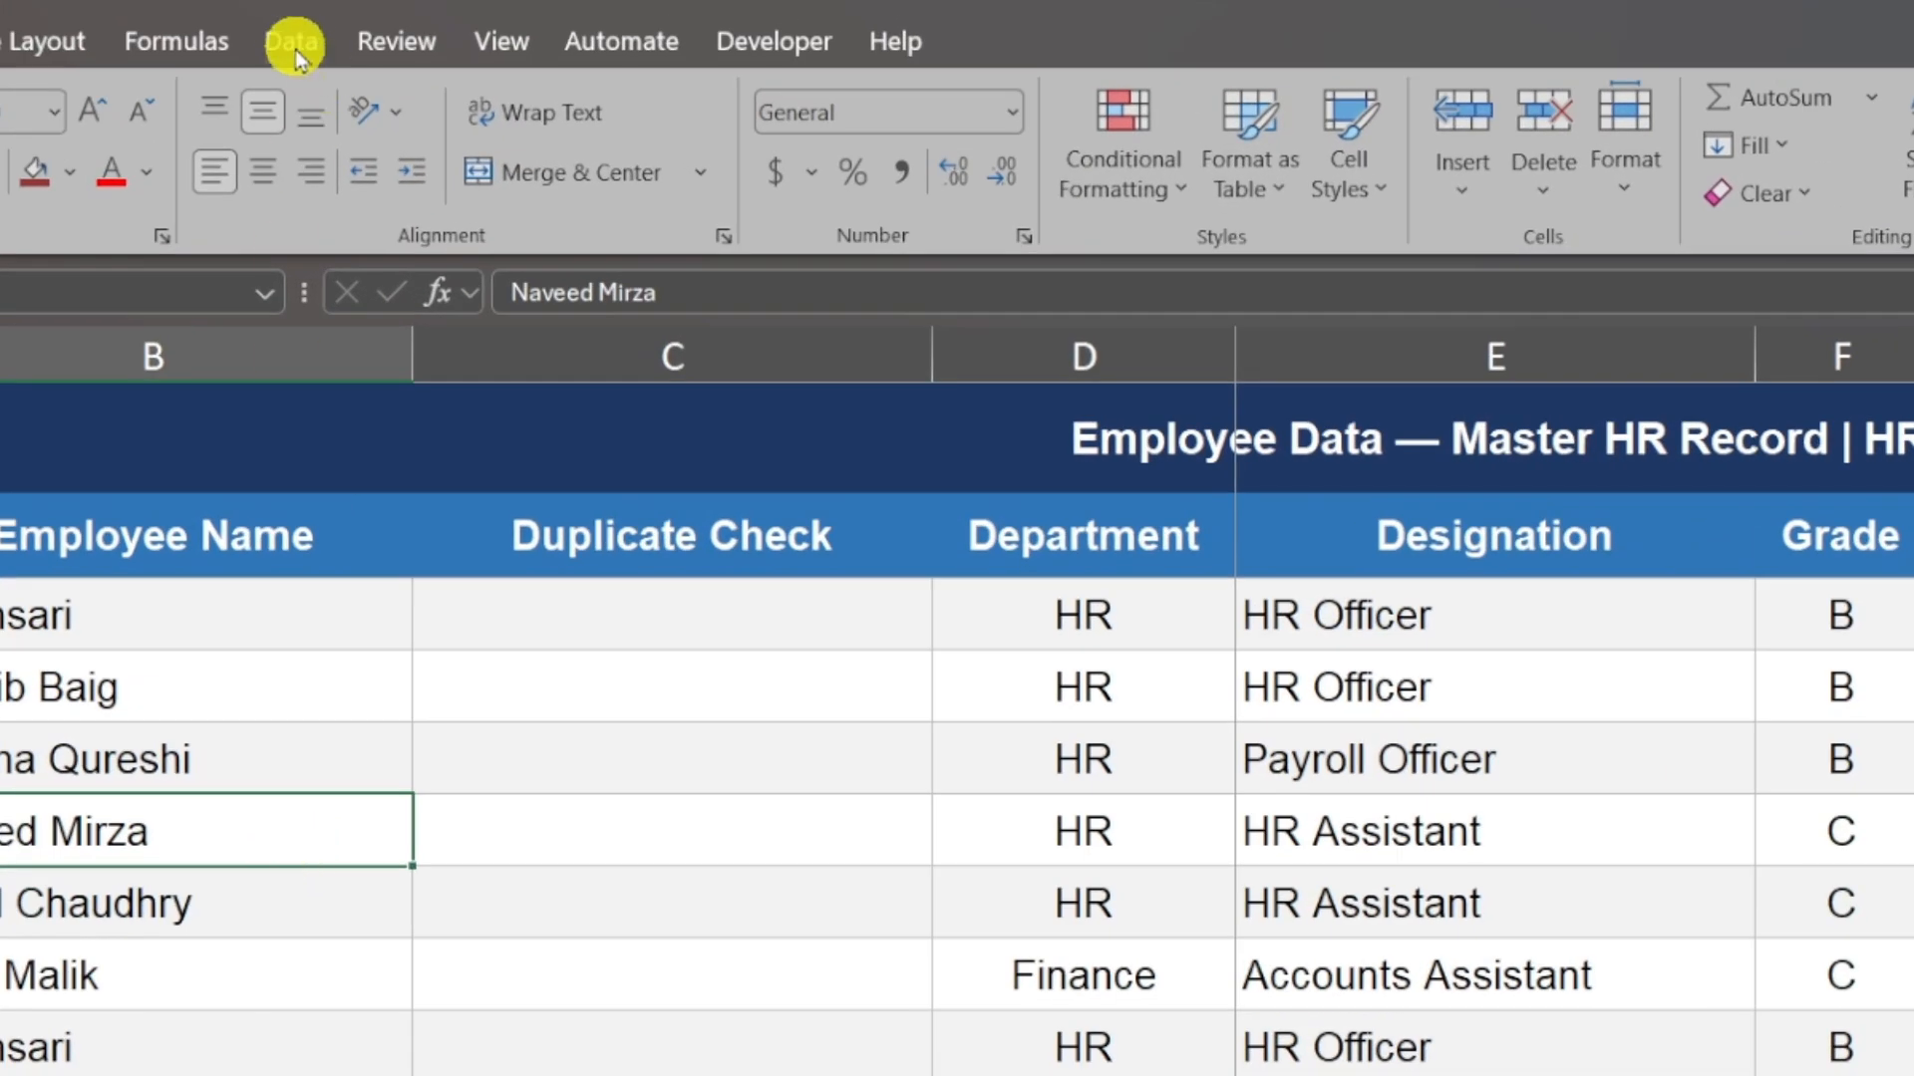
pyautogui.click(515, 15)
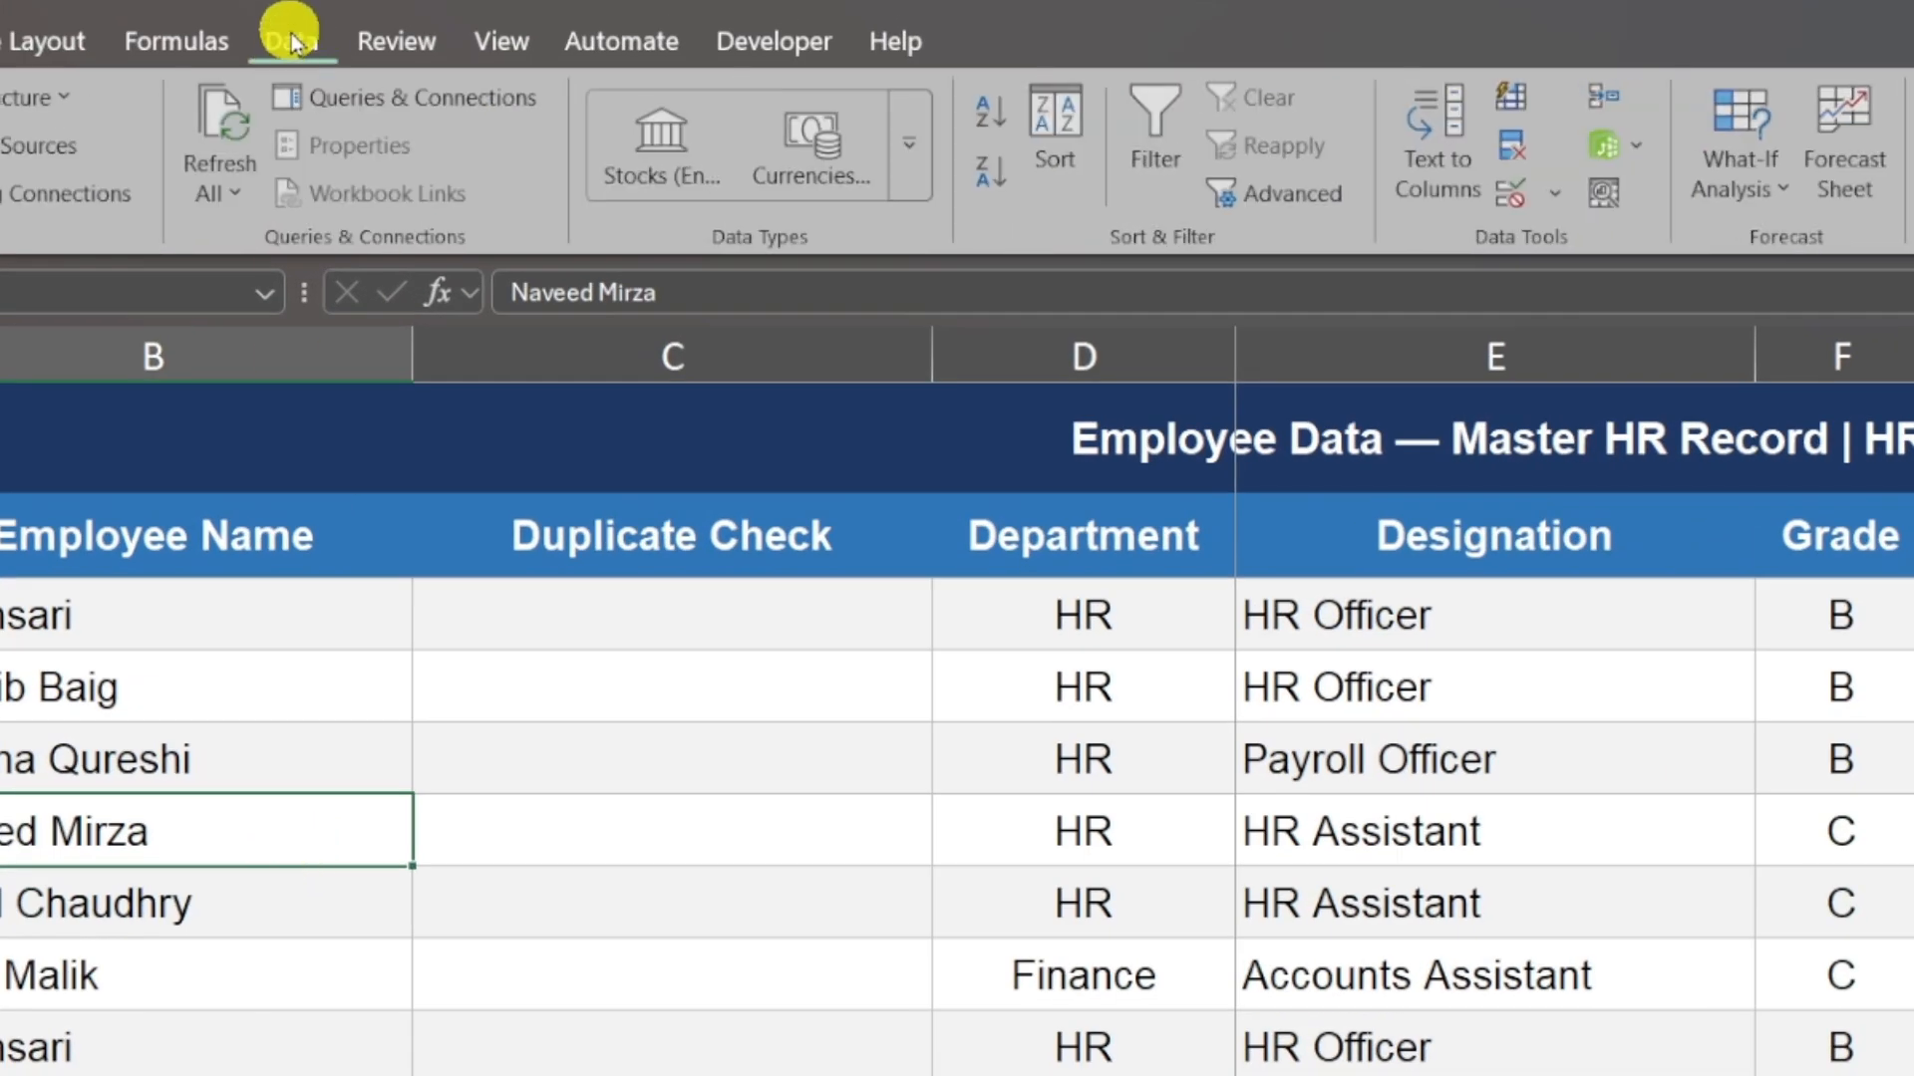
pyautogui.click(1512, 148)
pyautogui.click(1361, 713)
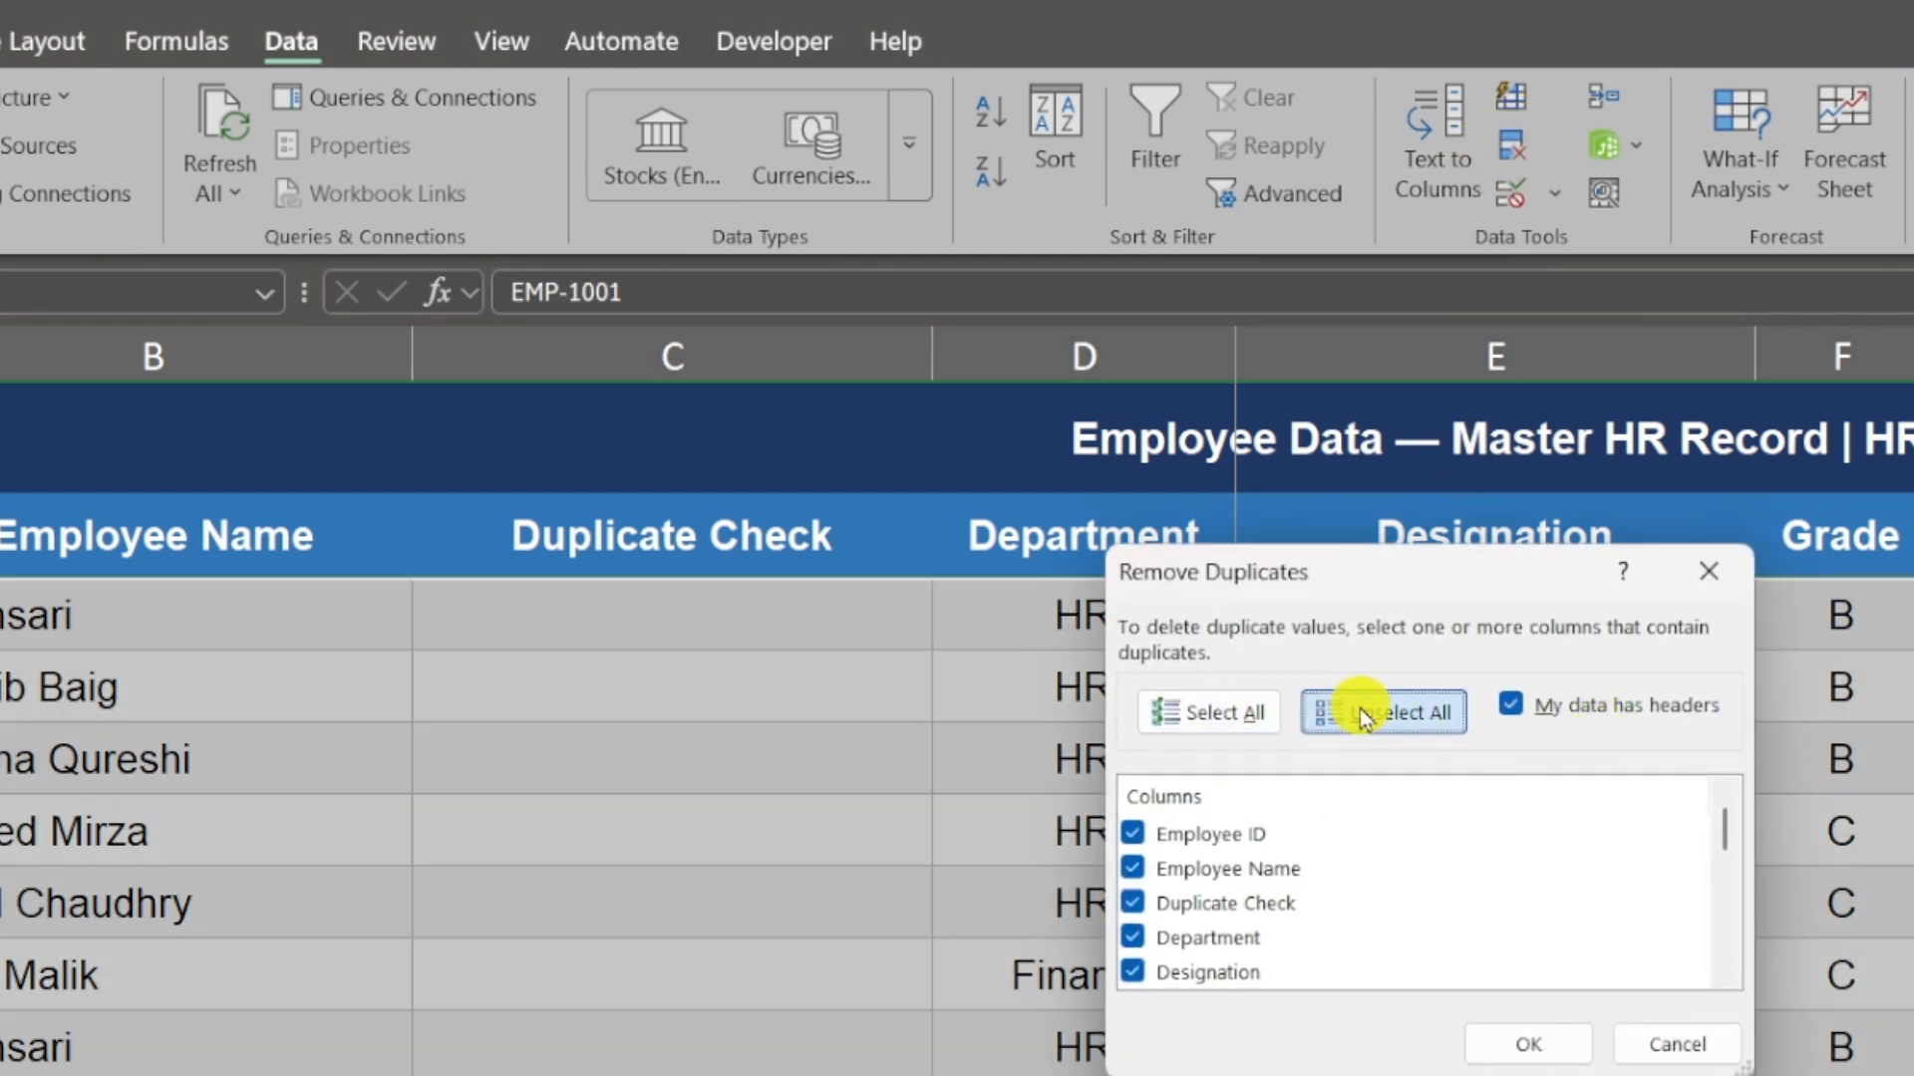
pyautogui.click(1134, 834)
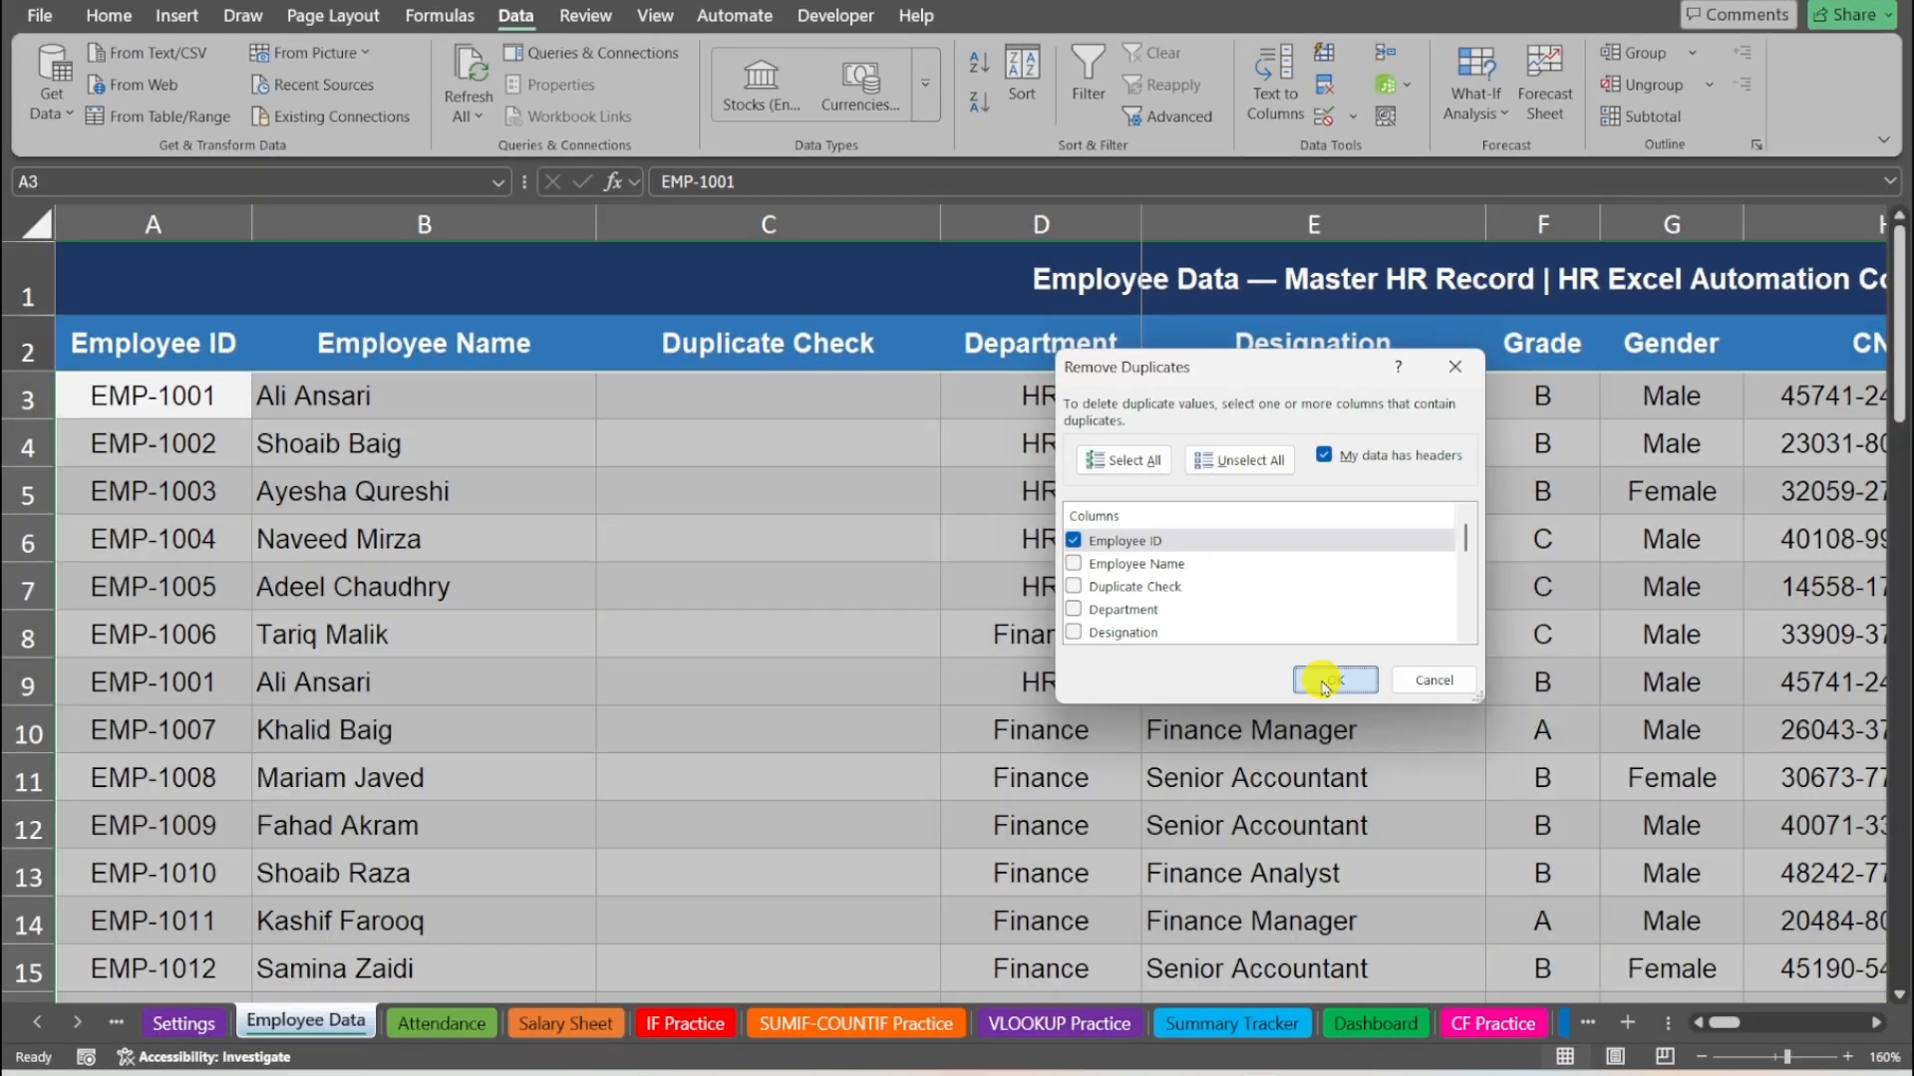
pyautogui.click(1517, 1042)
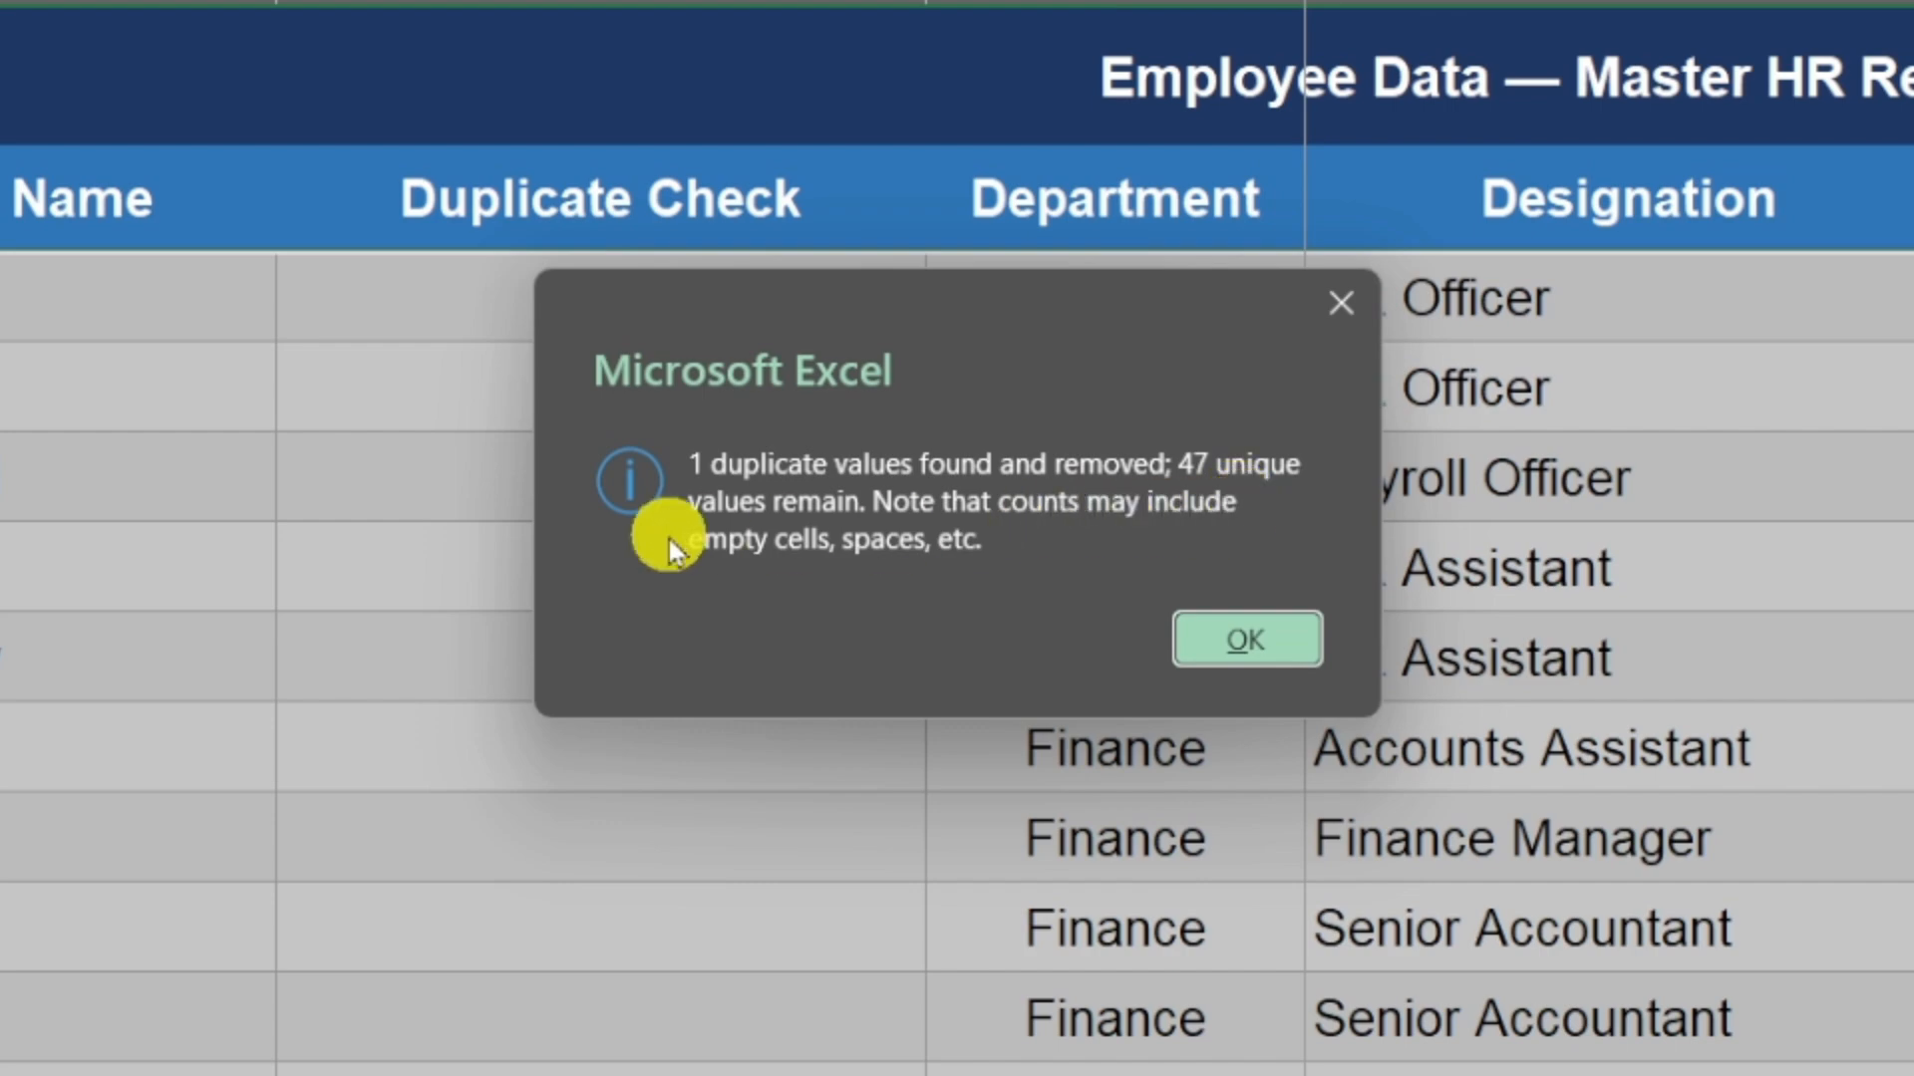
pyautogui.click(1229, 648)
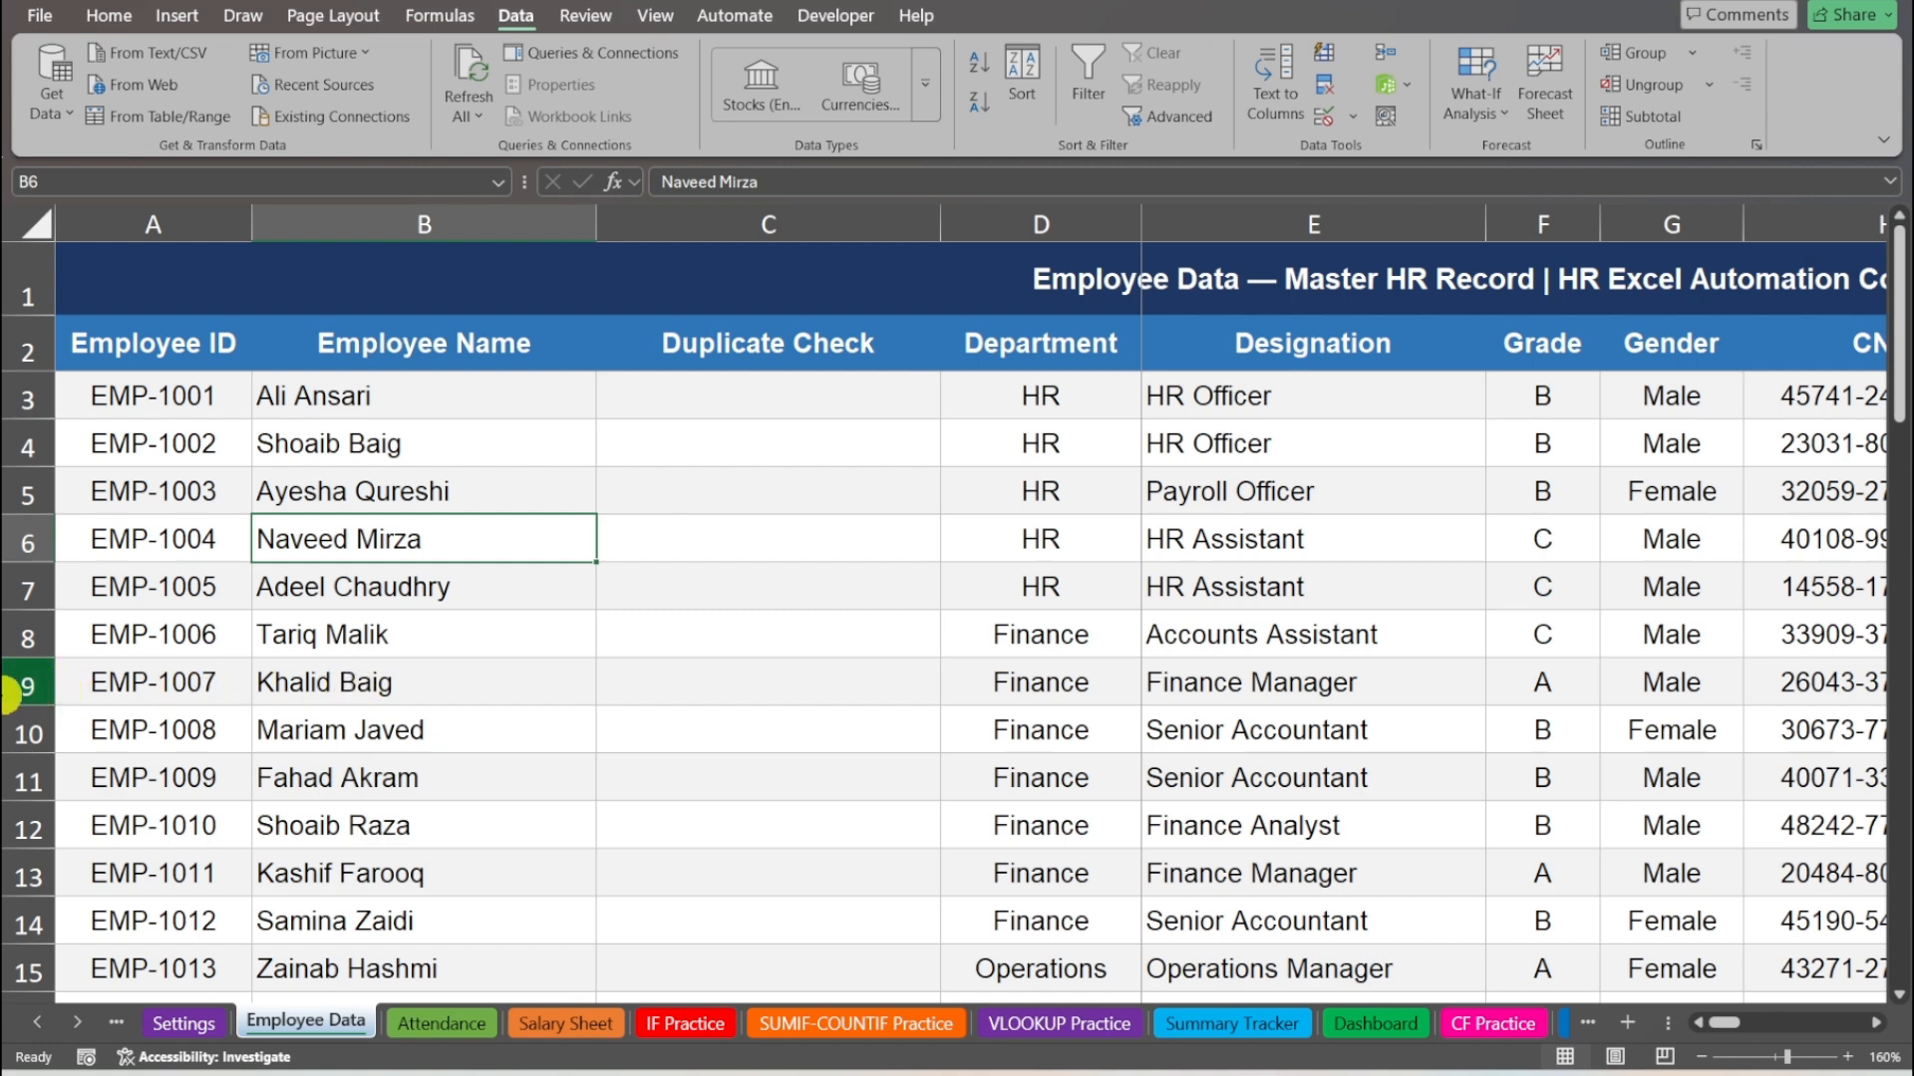
# - Undo the last Remove Duplicates operation to bring back the repeated employee record in row 9
pyautogui.click(14, 684)
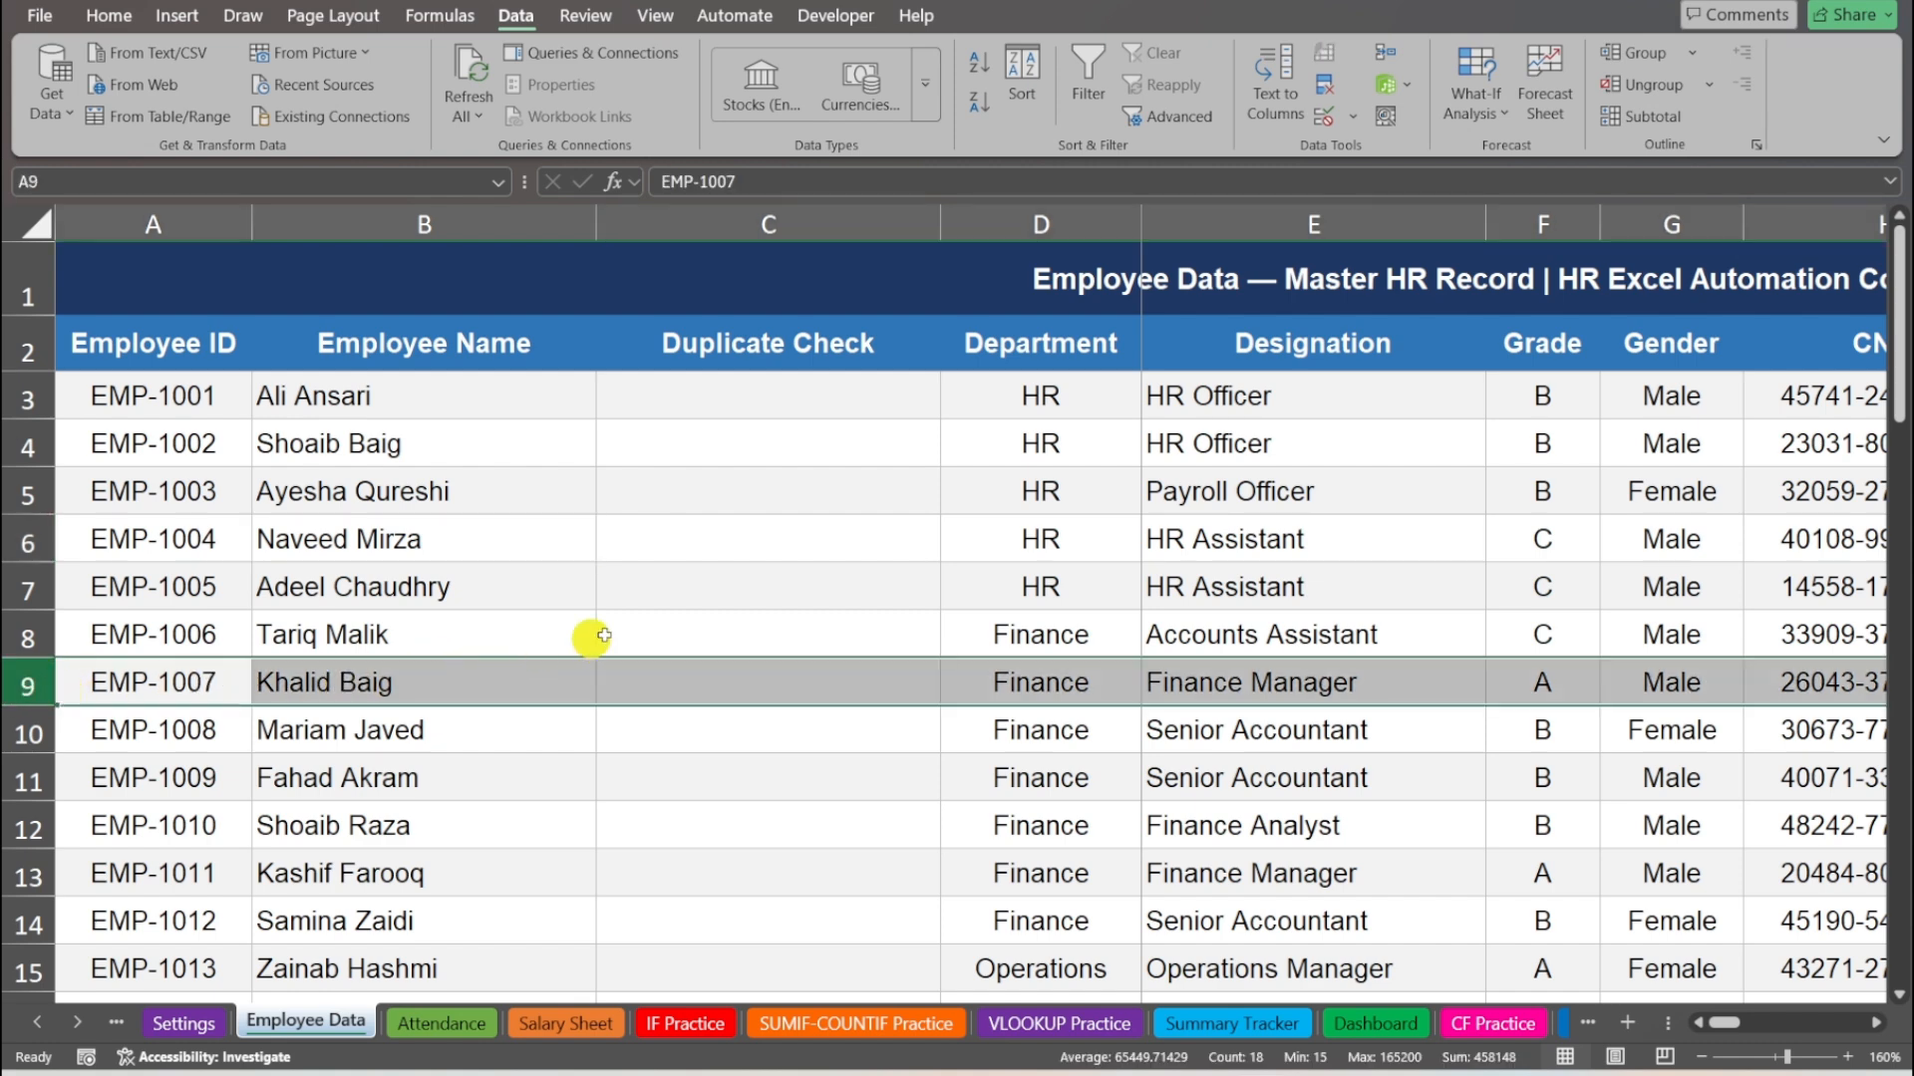
pyautogui.click(730, 589)
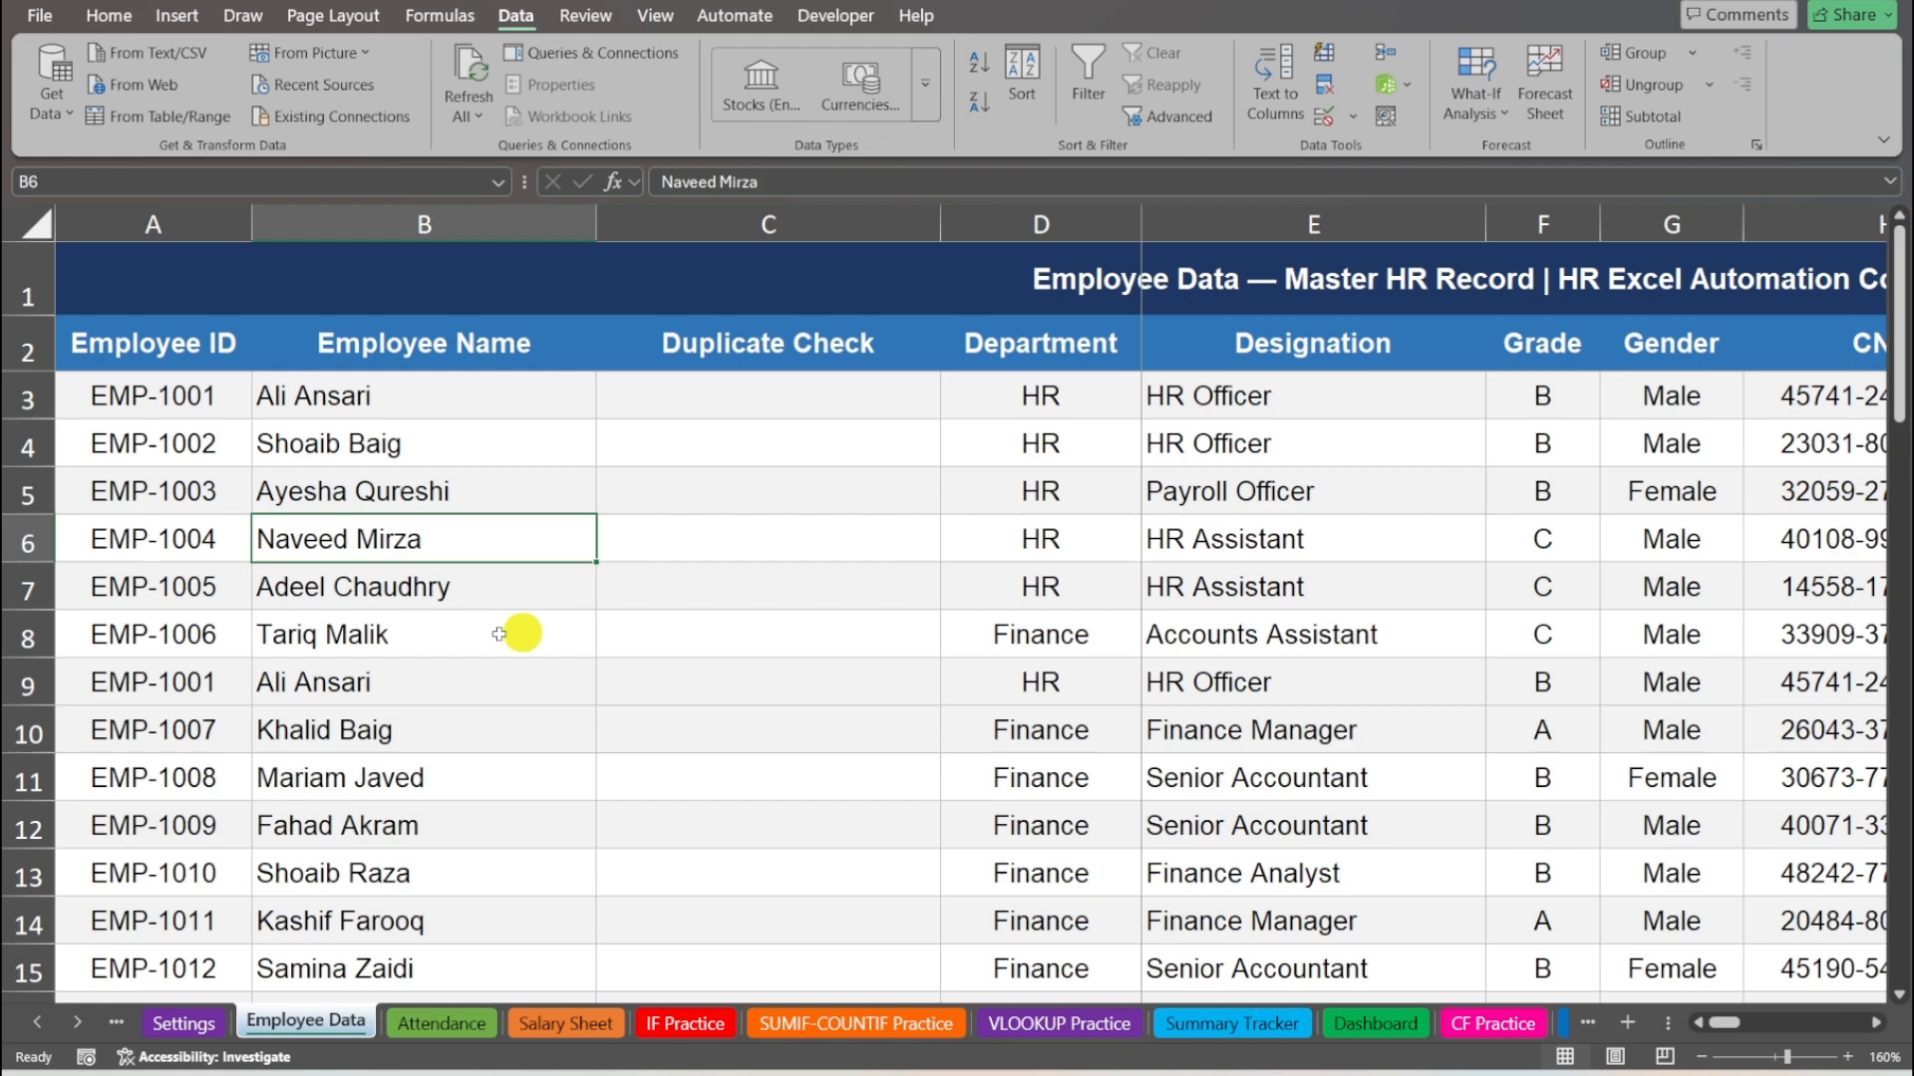
pyautogui.click(444, 633)
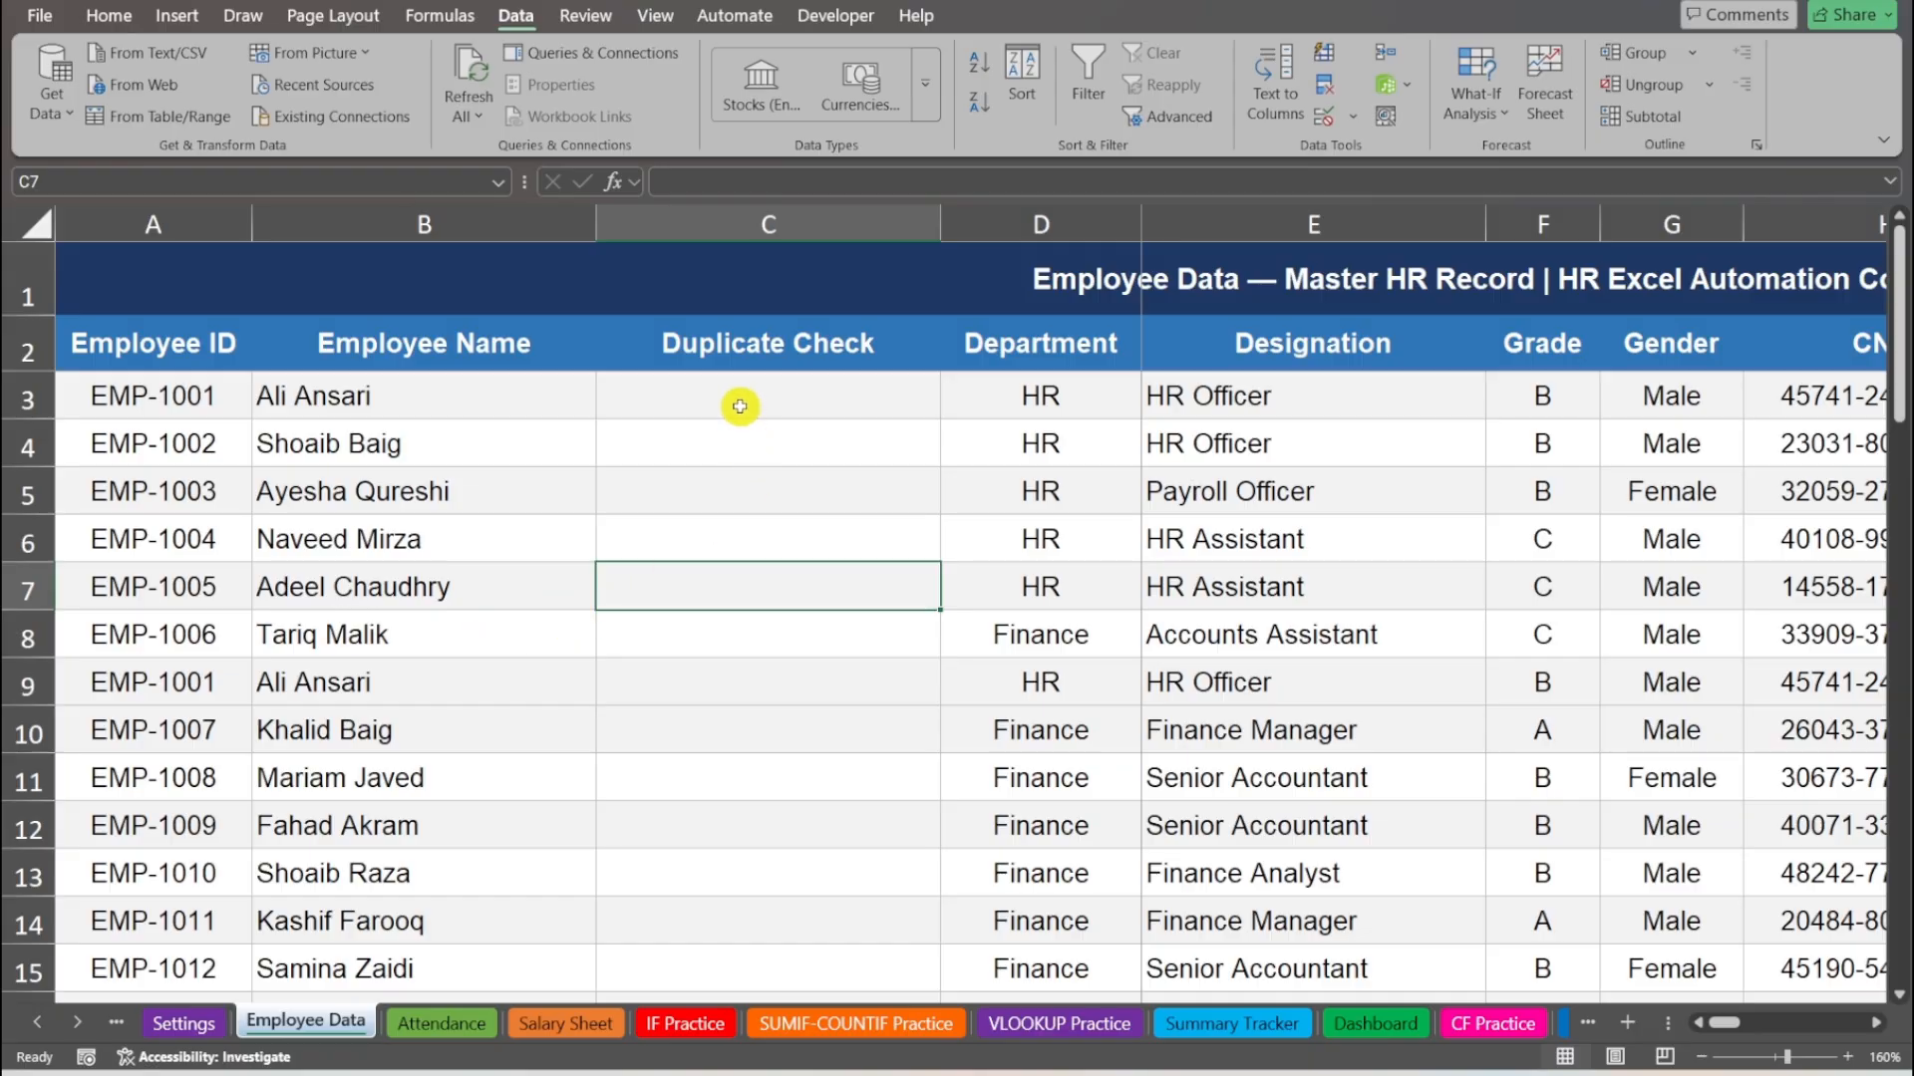
# - Write the formula =COUNTIF(A3:A48,A3) in cell C3 of the Duplicate Check column to count each employee ID
pyautogui.click(738, 405)
pyautogui.write('=COUNT')
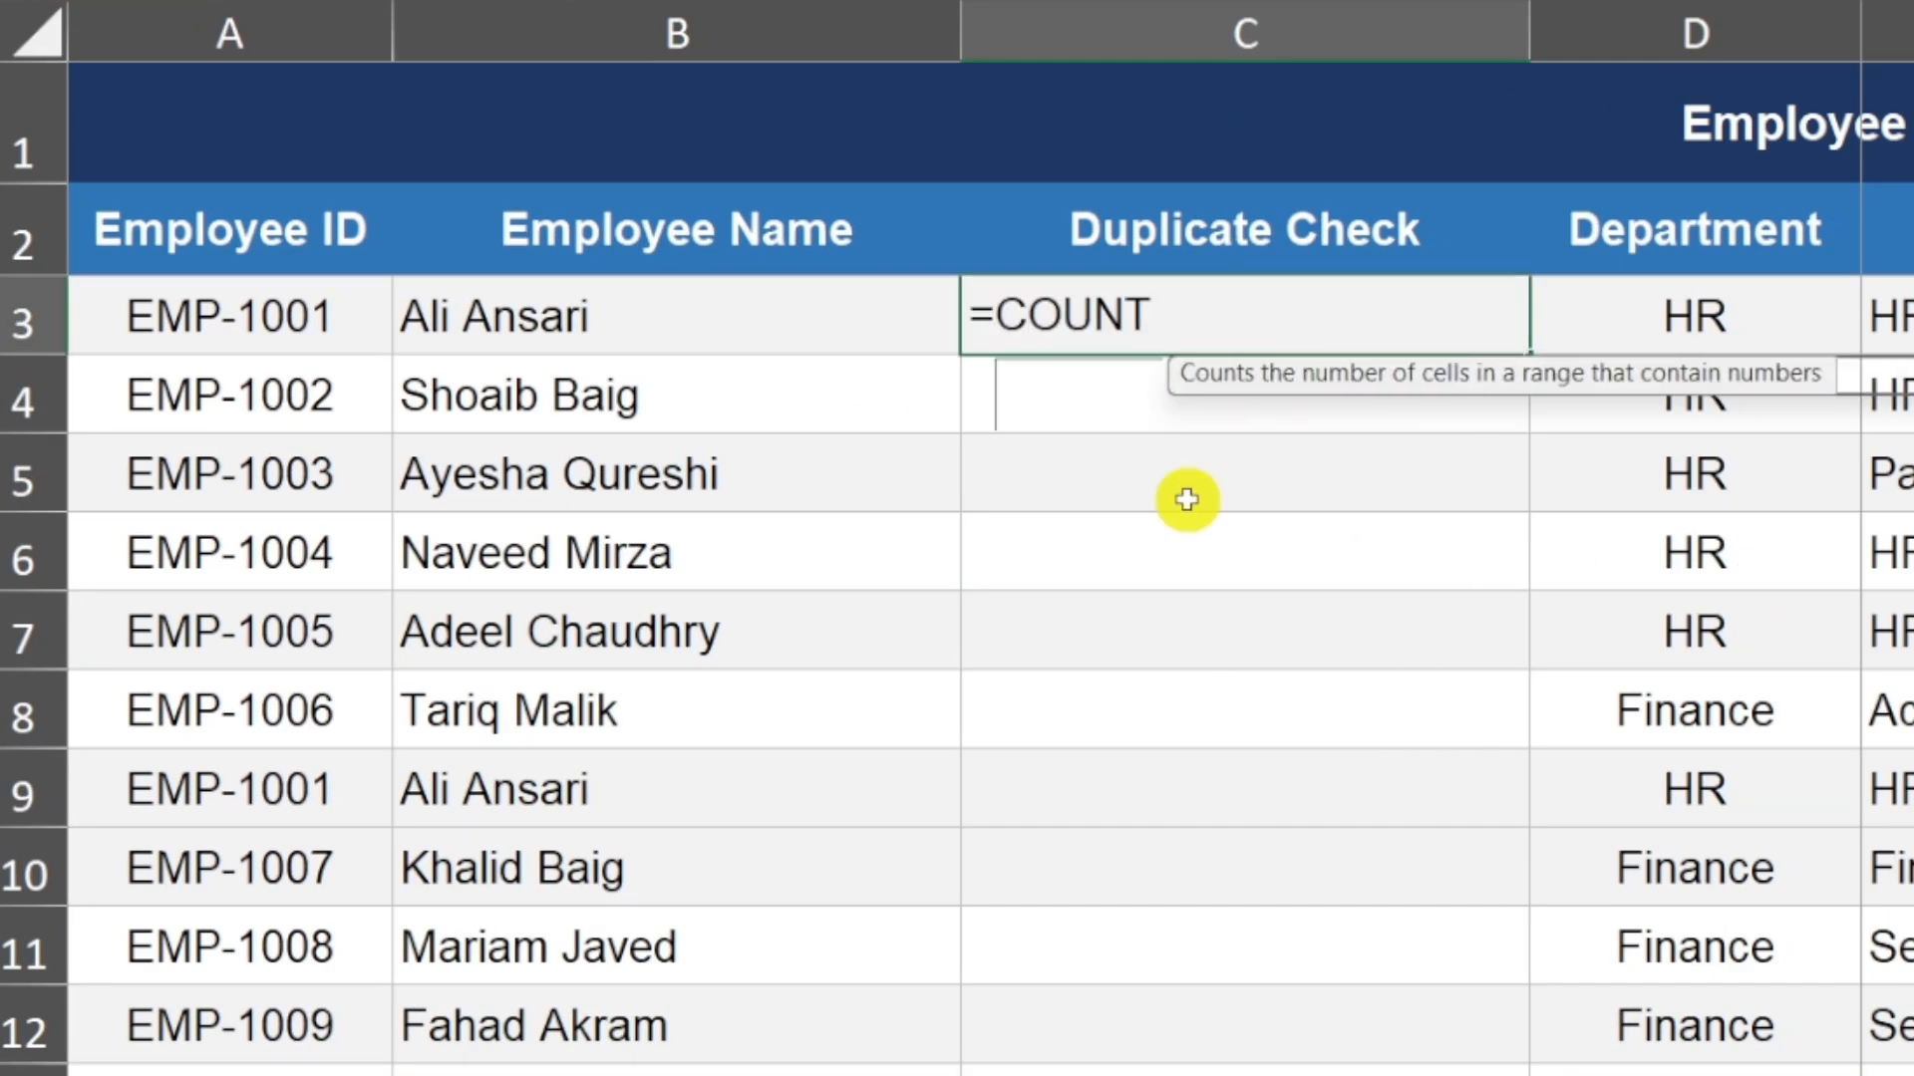
pyautogui.write('IF(A3')
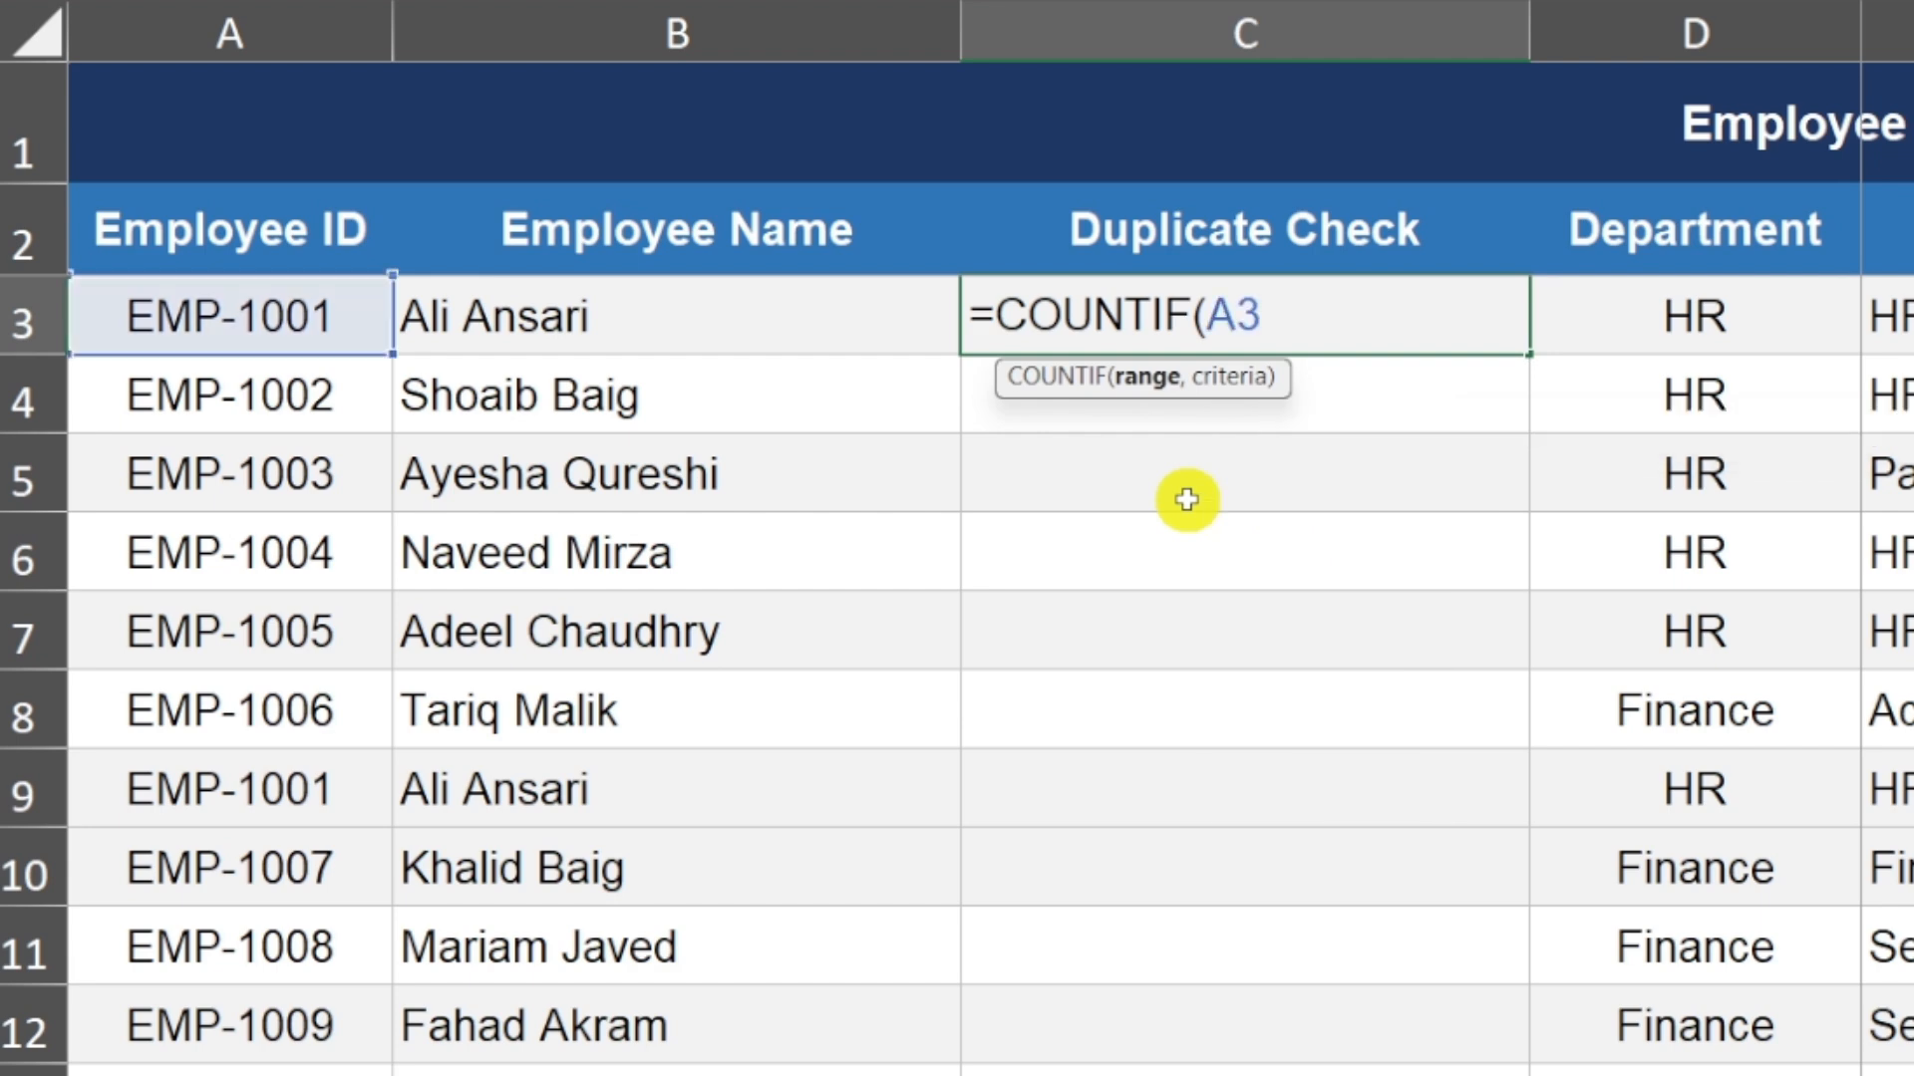
pyautogui.write(':A48')
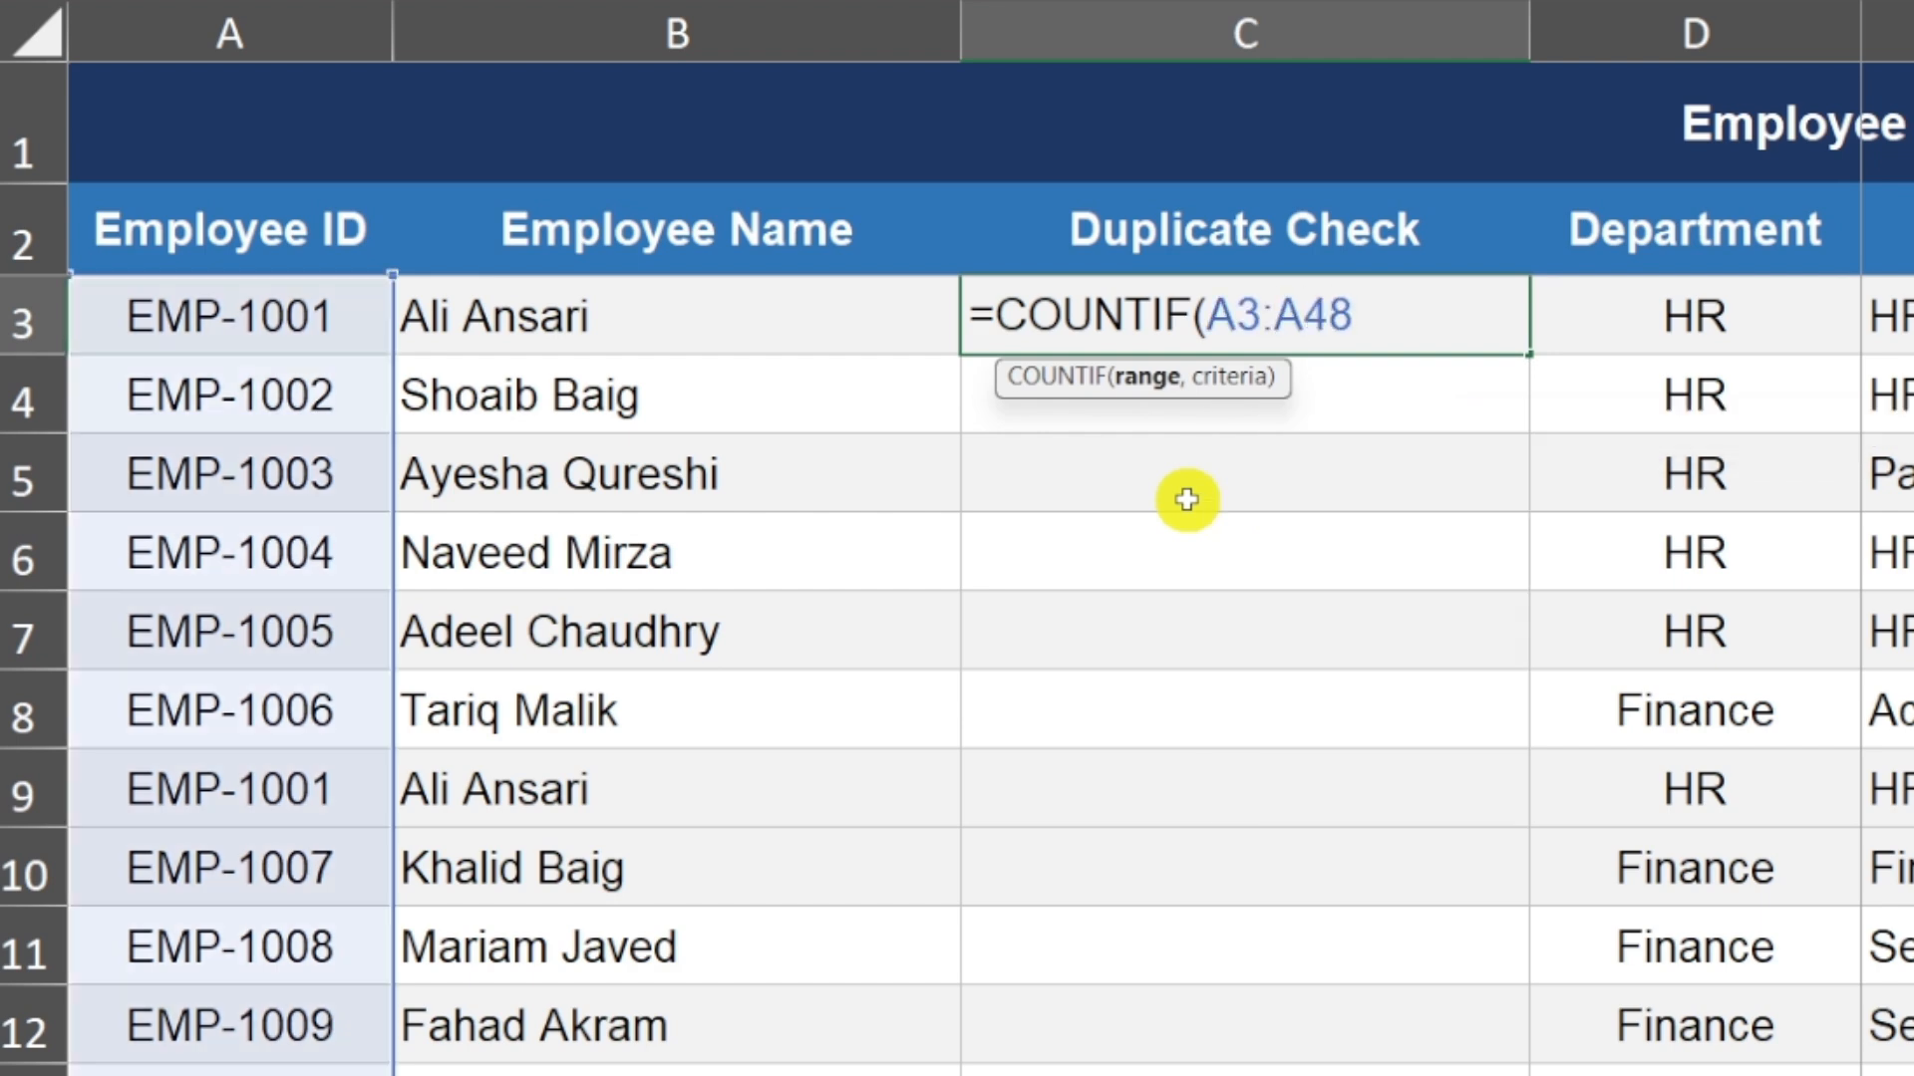
pyautogui.write(',A3')
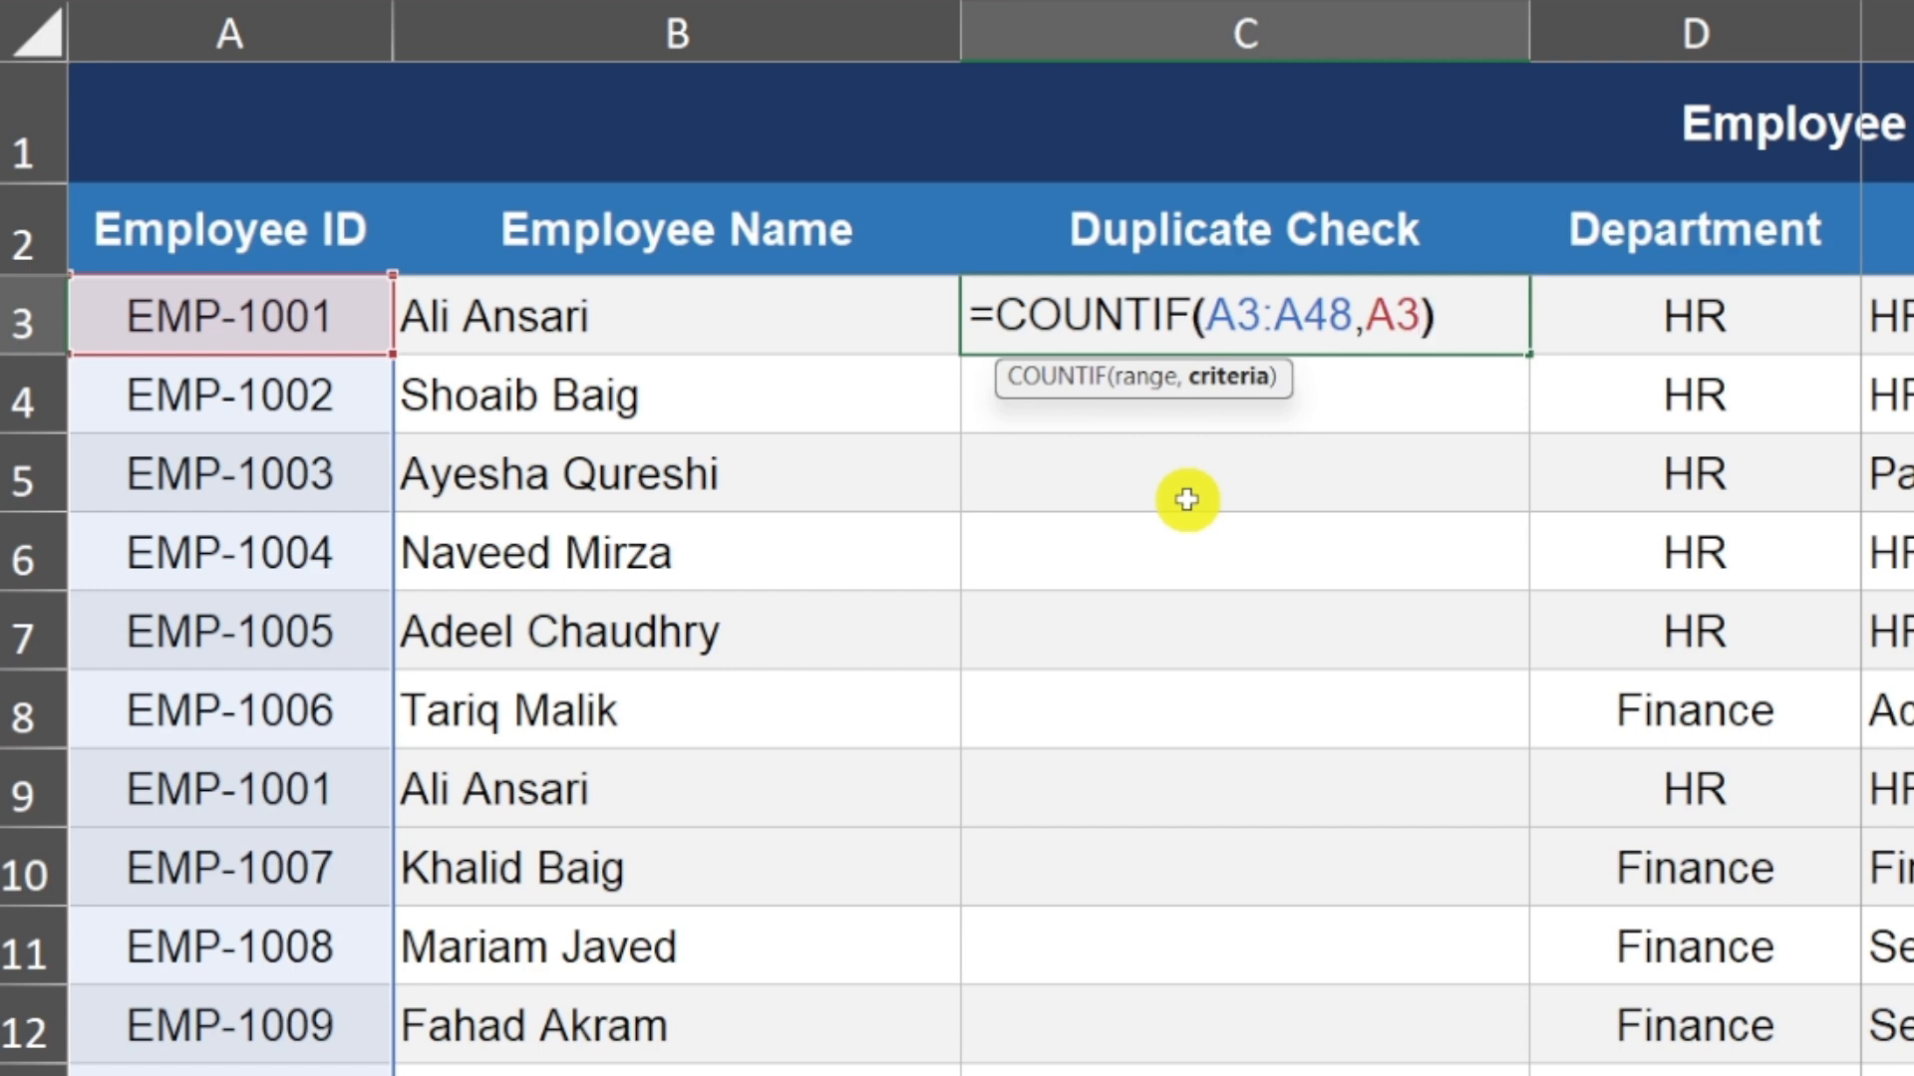
# - Lock the COUNTIF range in C3 as the absolute reference $A$3:$A$48 and commit the formula
pyautogui.click(1238, 329)
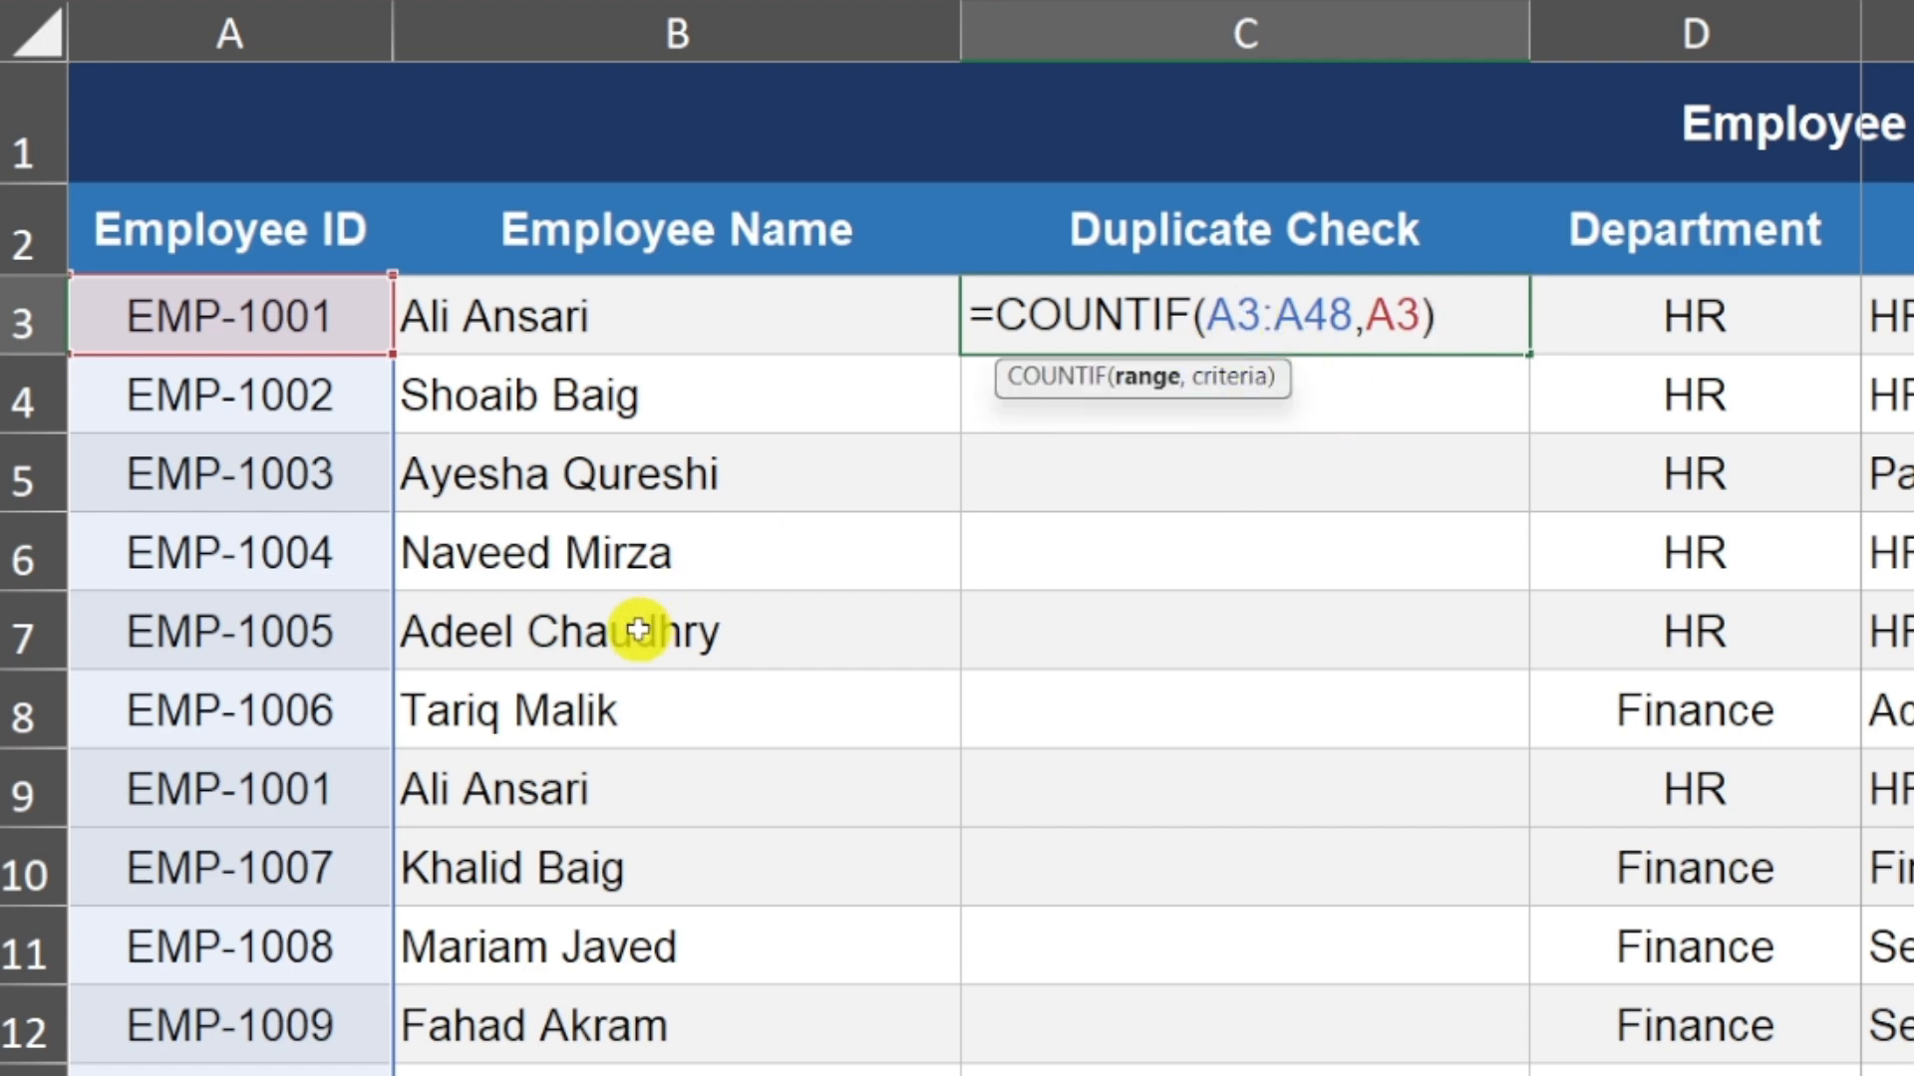
pyautogui.press('F4')
pyautogui.click(1358, 321)
pyautogui.press('F4')
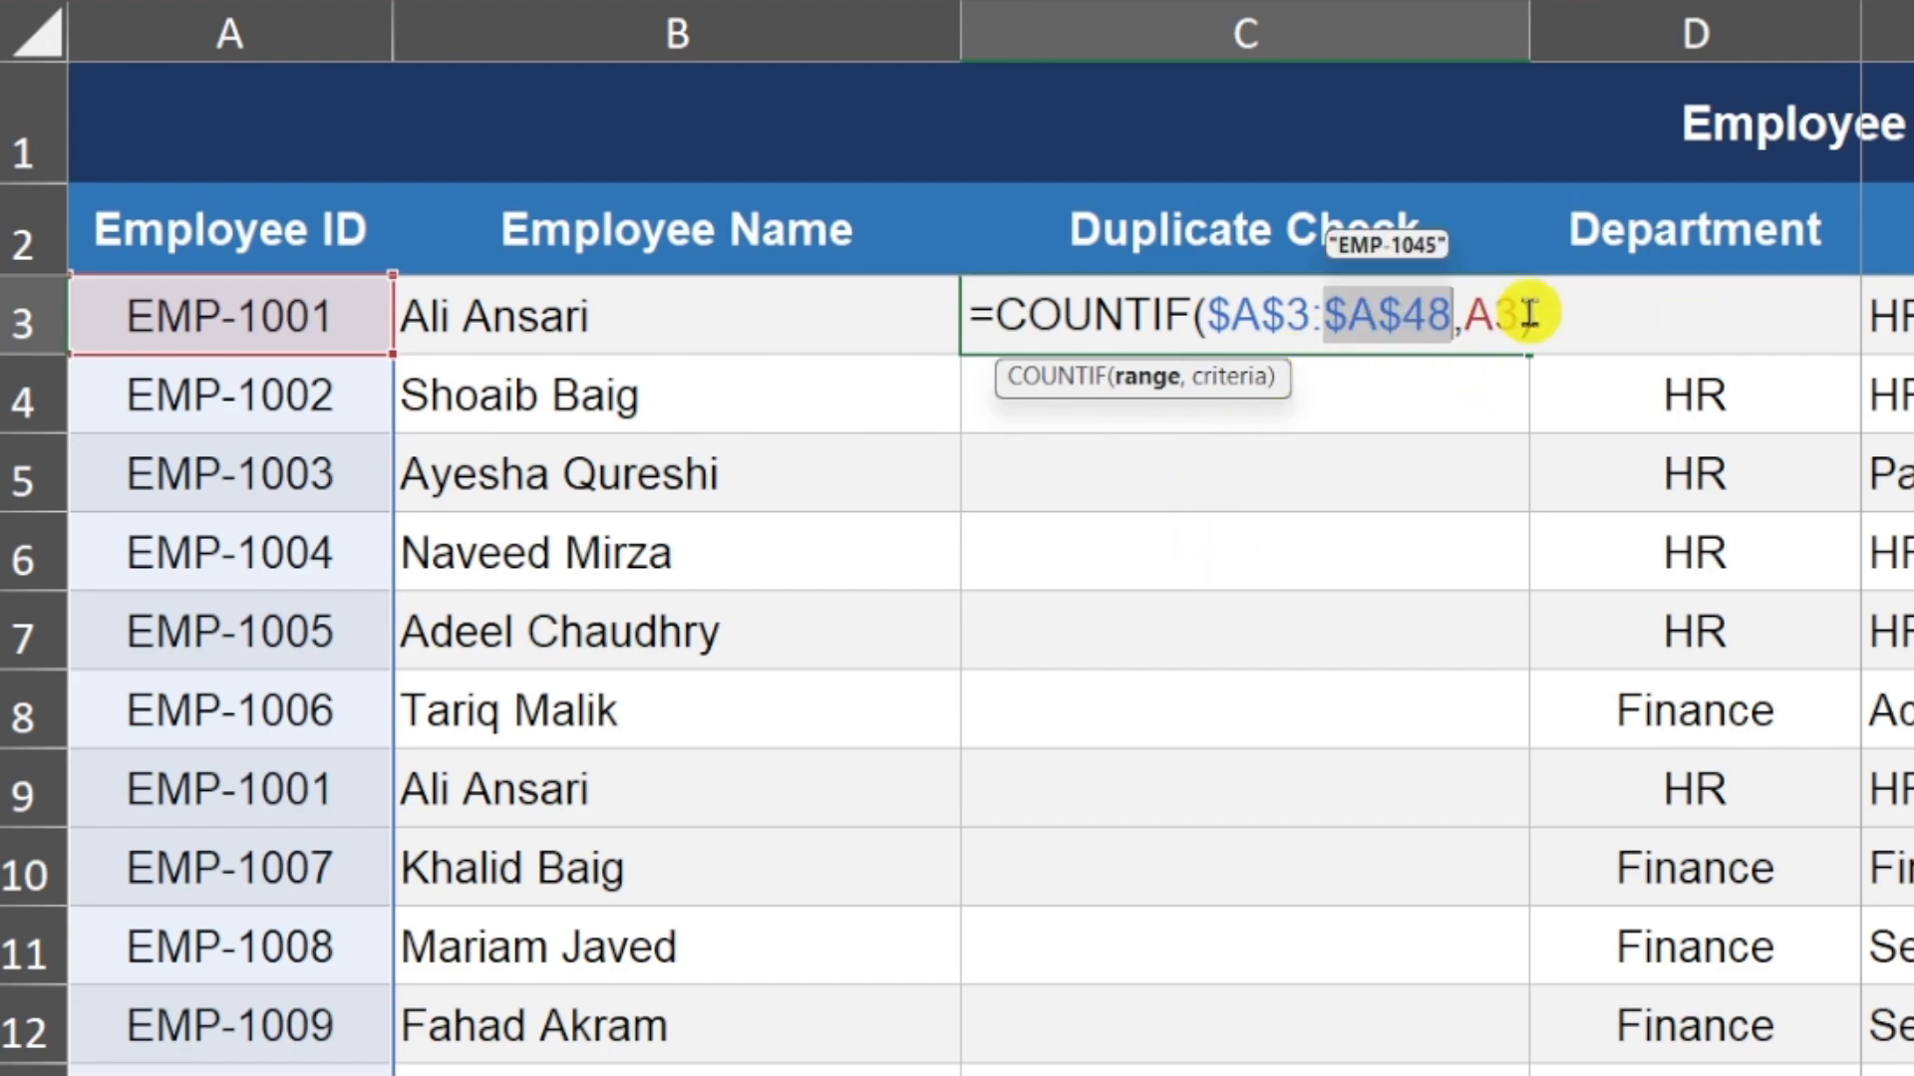
pyautogui.press('Return')
# - Fill the COUNTIF formula from C3 down the Duplicate Check column for the remaining employees
pyautogui.click(1345, 320)
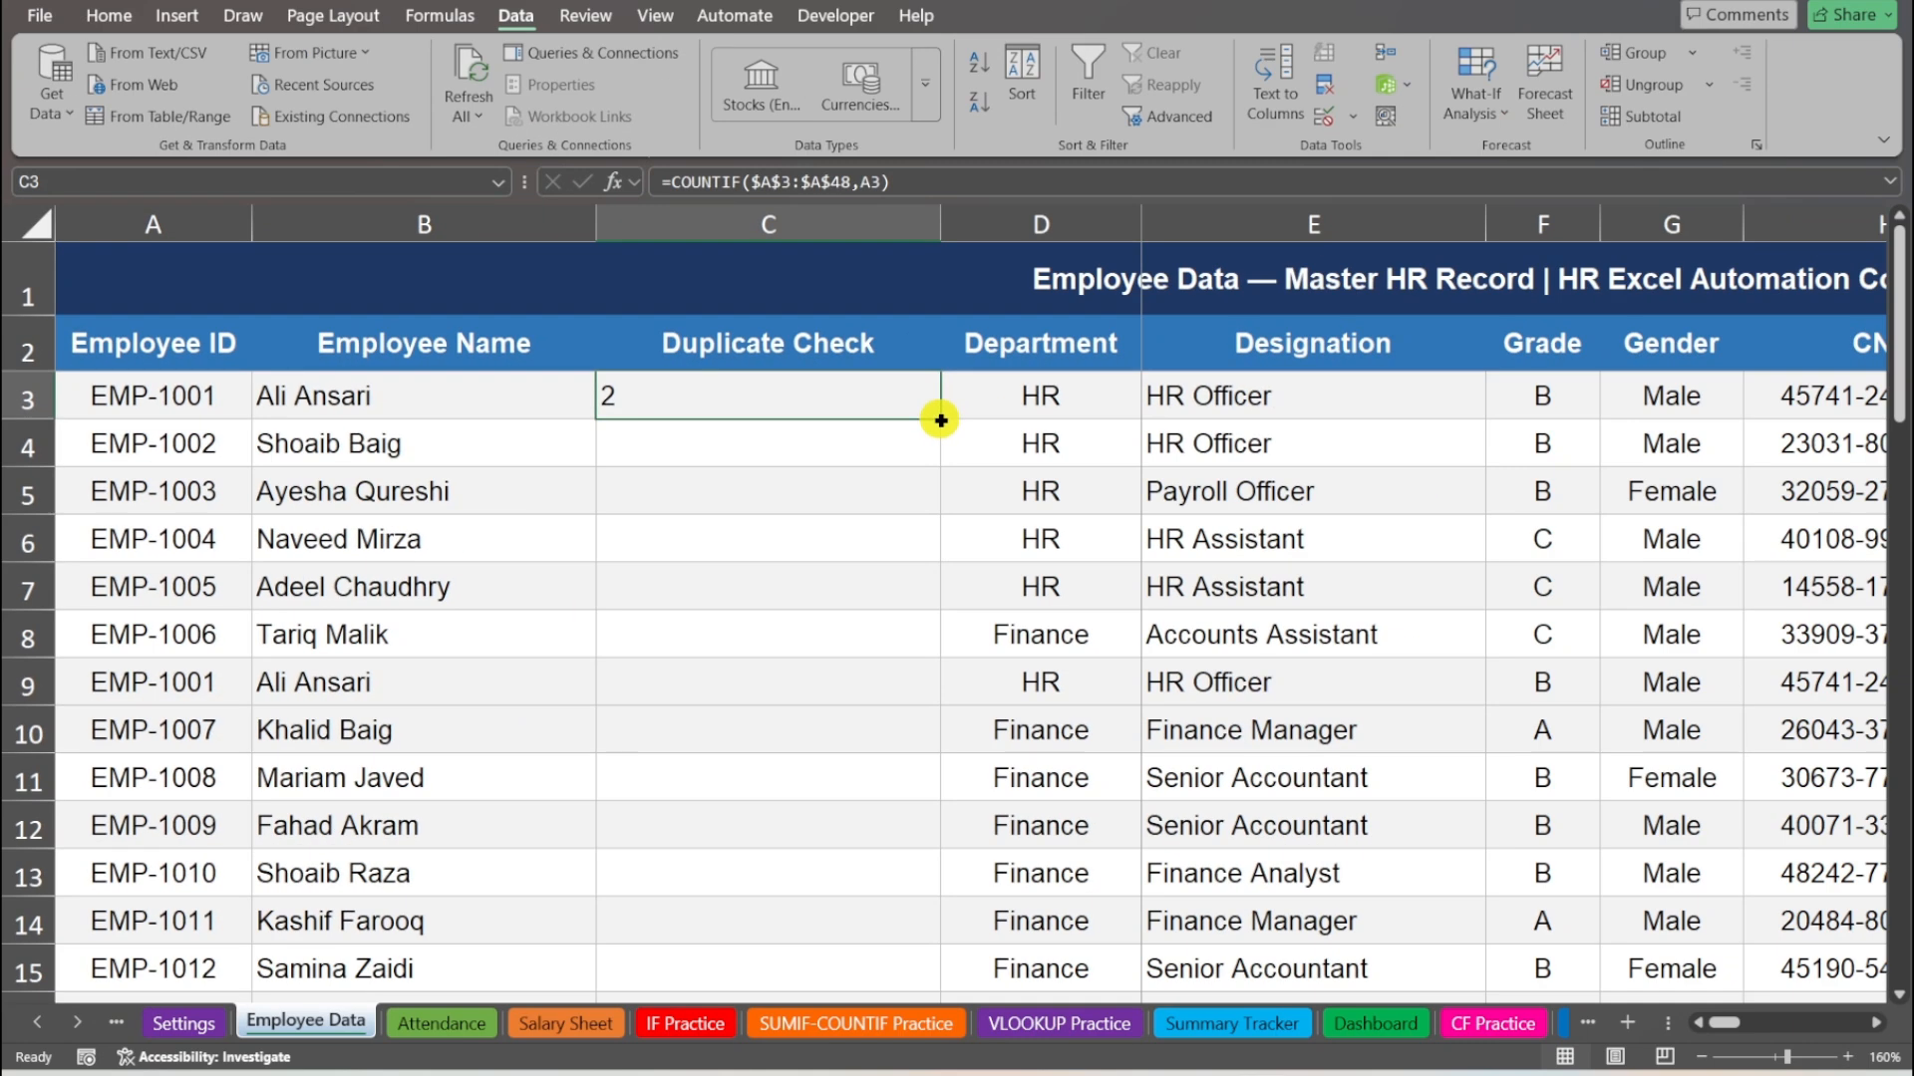
pyautogui.moveTo(941, 420)
pyautogui.mouseDown()
pyautogui.moveTo(931, 991)
pyautogui.moveTo(895, 902)
pyautogui.mouseUp()
pyautogui.scroll(12, 846, 735)
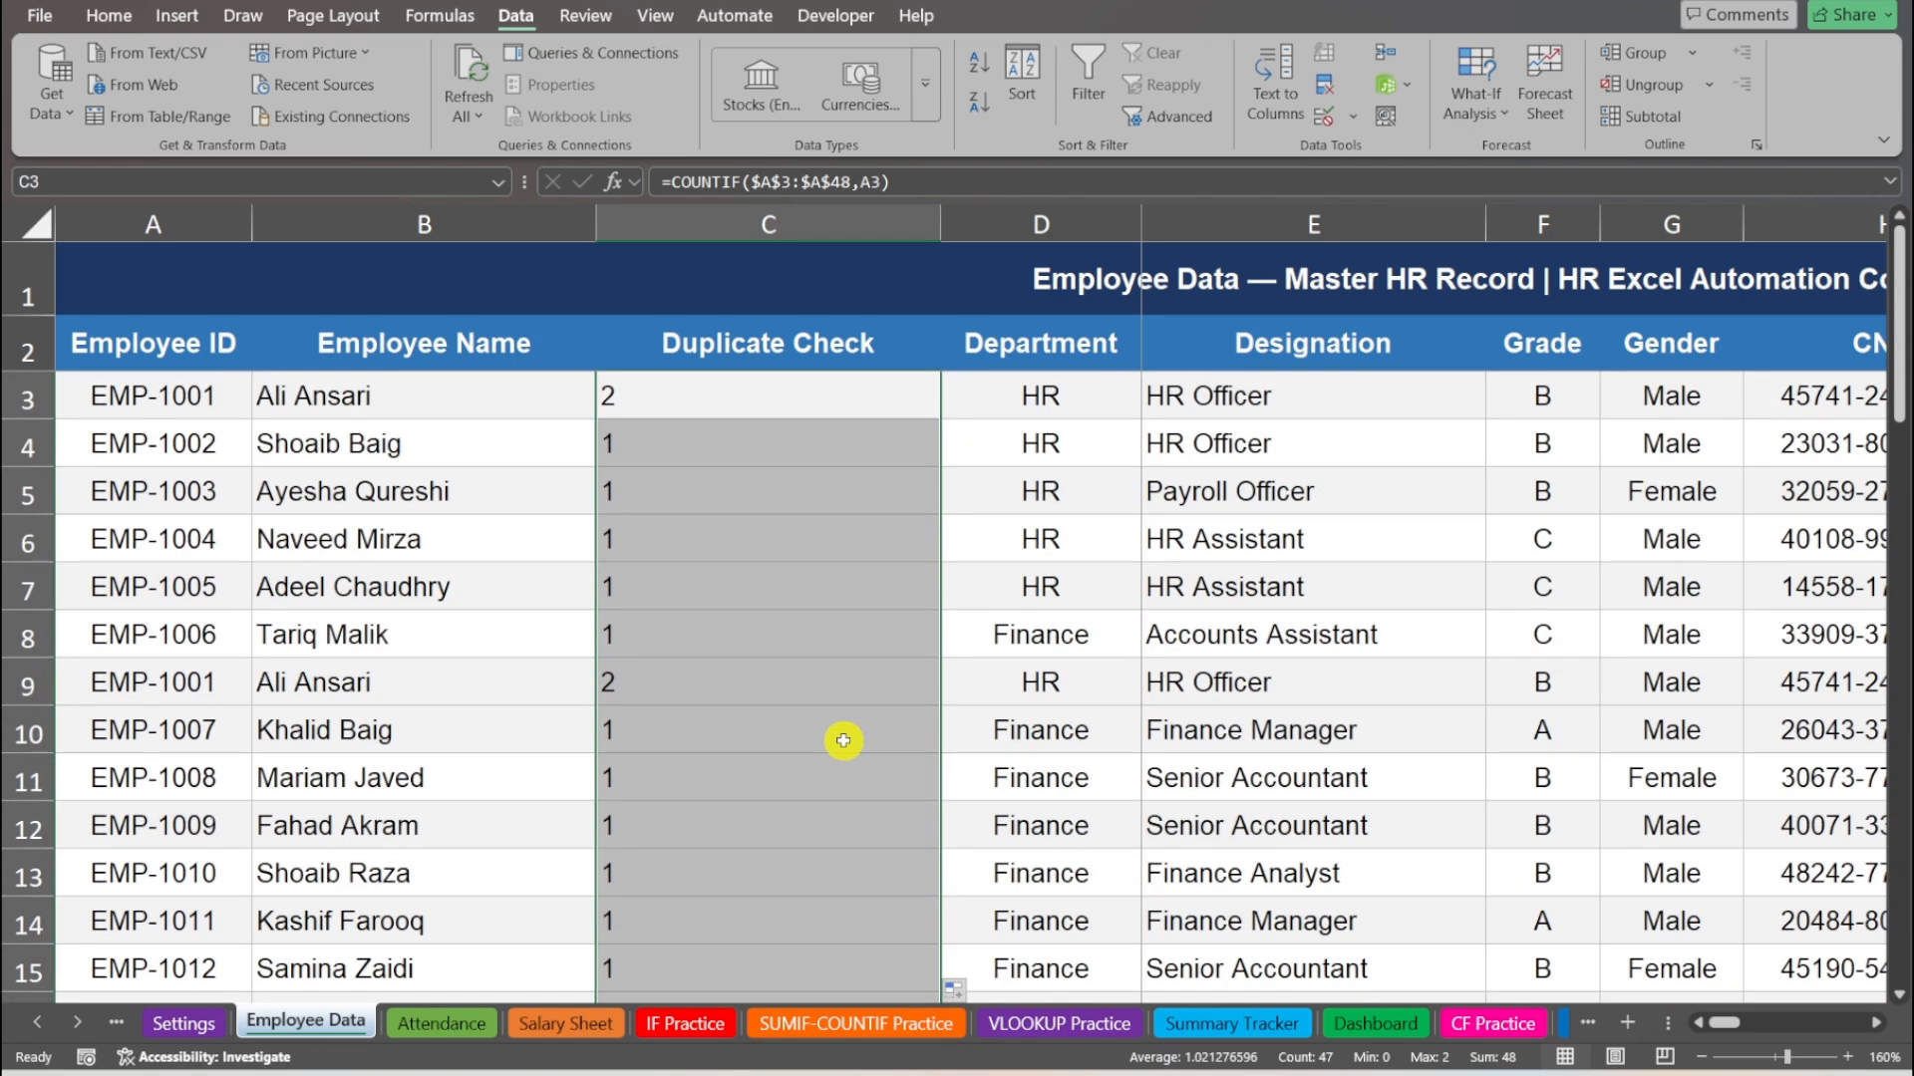
pyautogui.click(833, 688)
# - Highlight the duplicate counts in cells C3 and C9 with a dark red fill
pyautogui.click(641, 394)
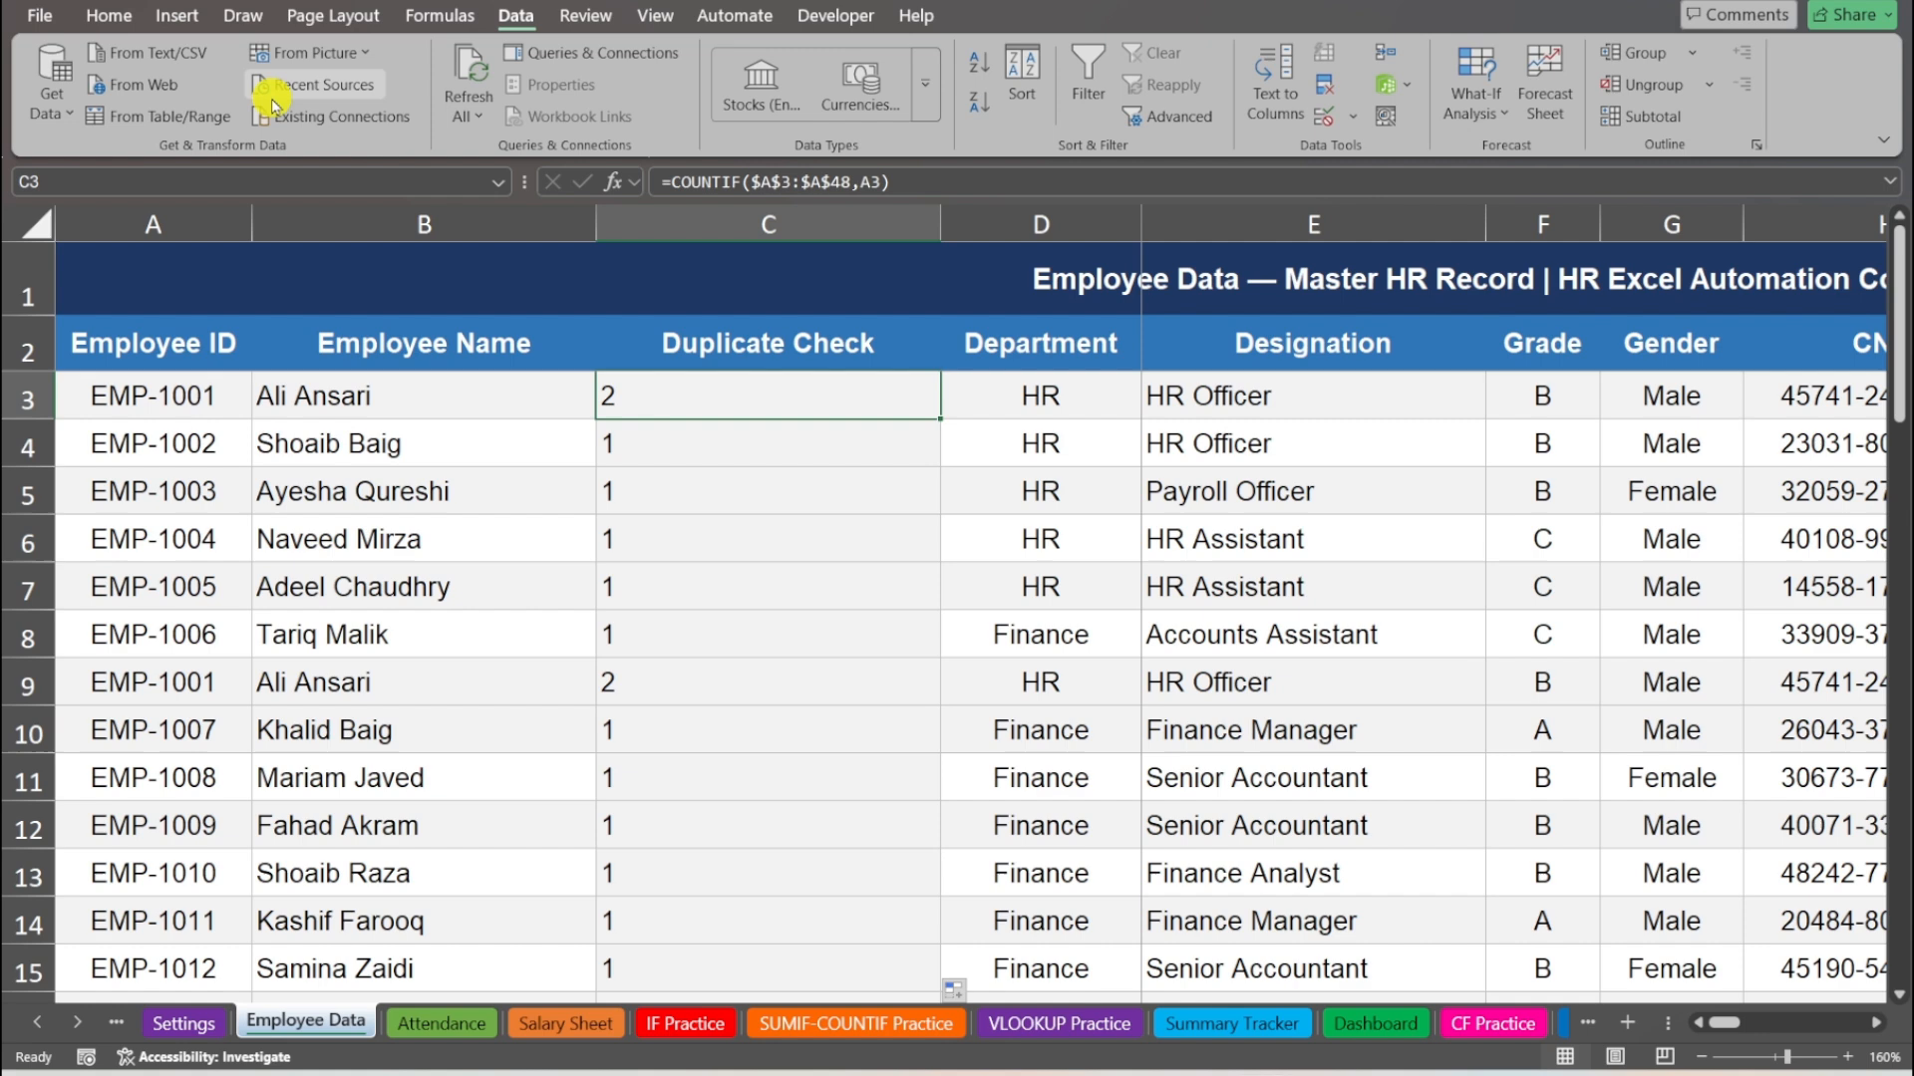
pyautogui.click(107, 22)
pyautogui.click(347, 103)
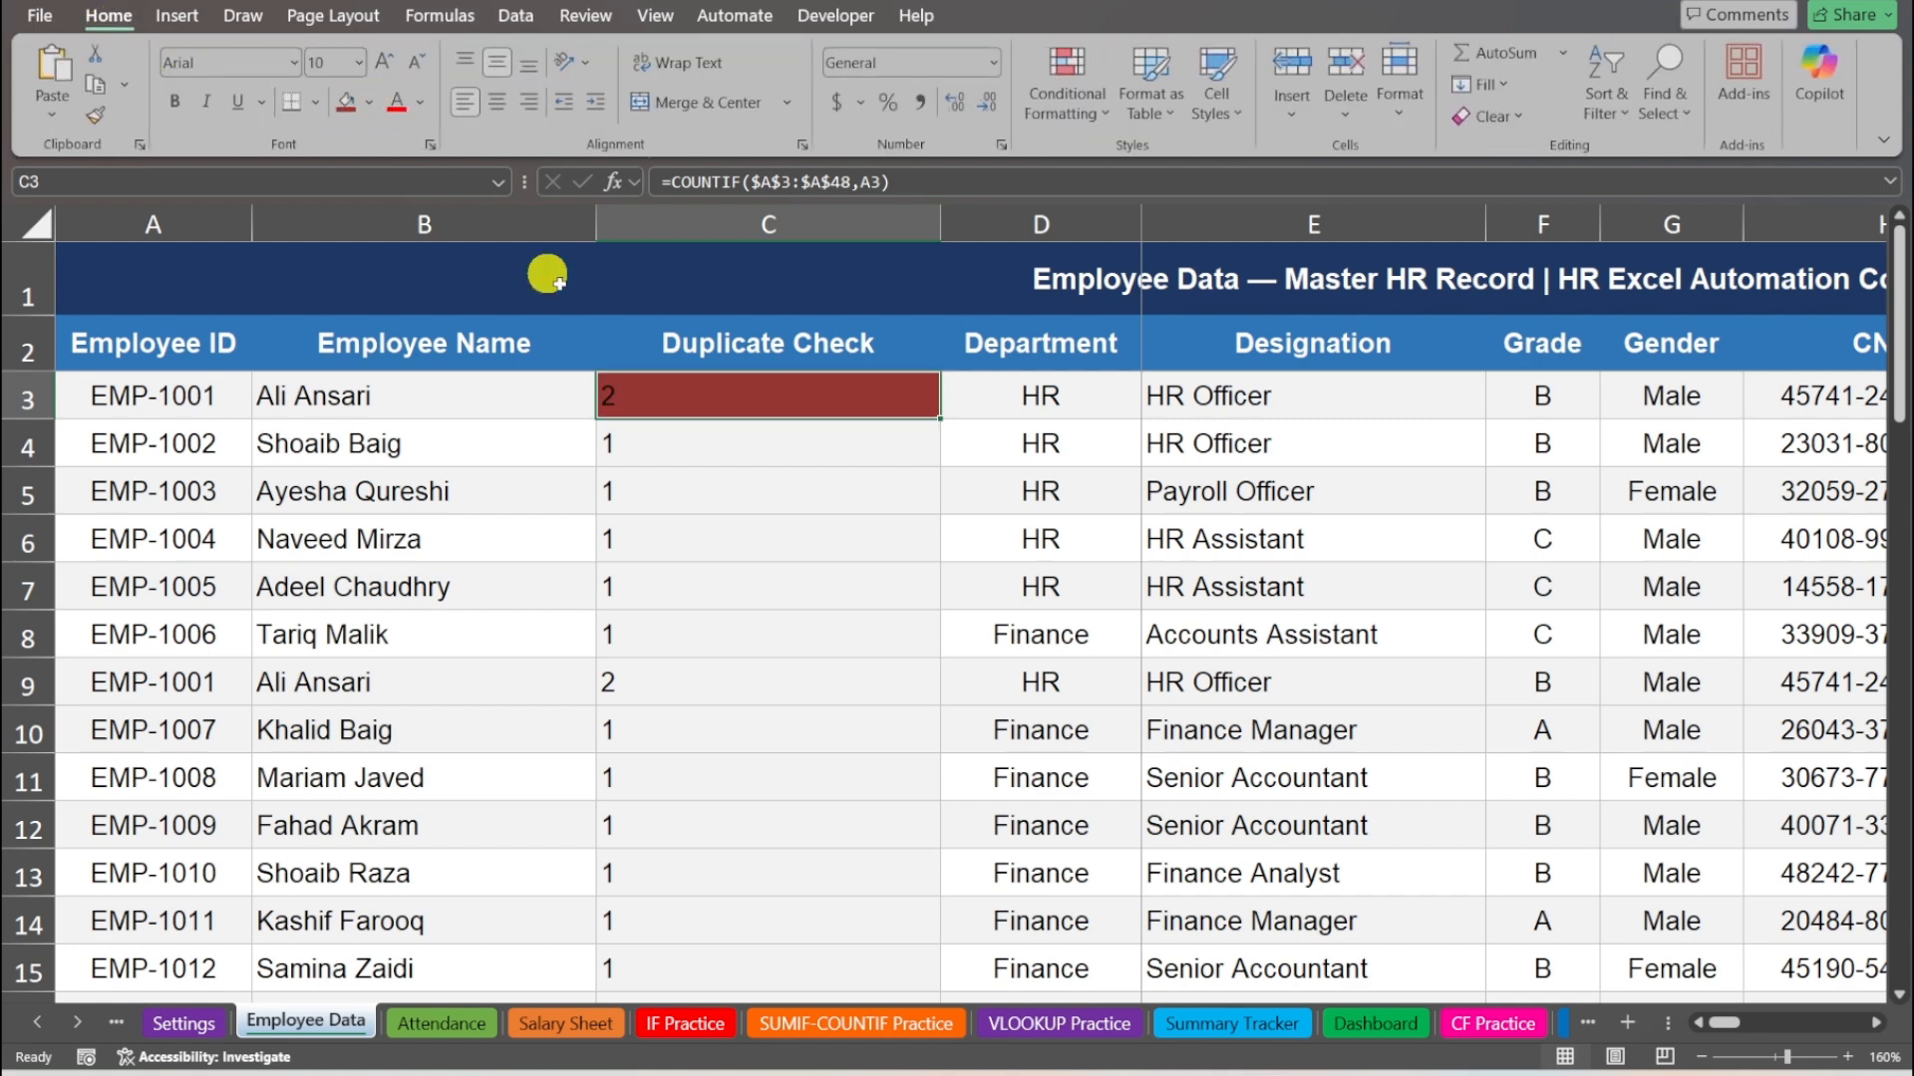
pyautogui.click(657, 683)
pyautogui.click(345, 103)
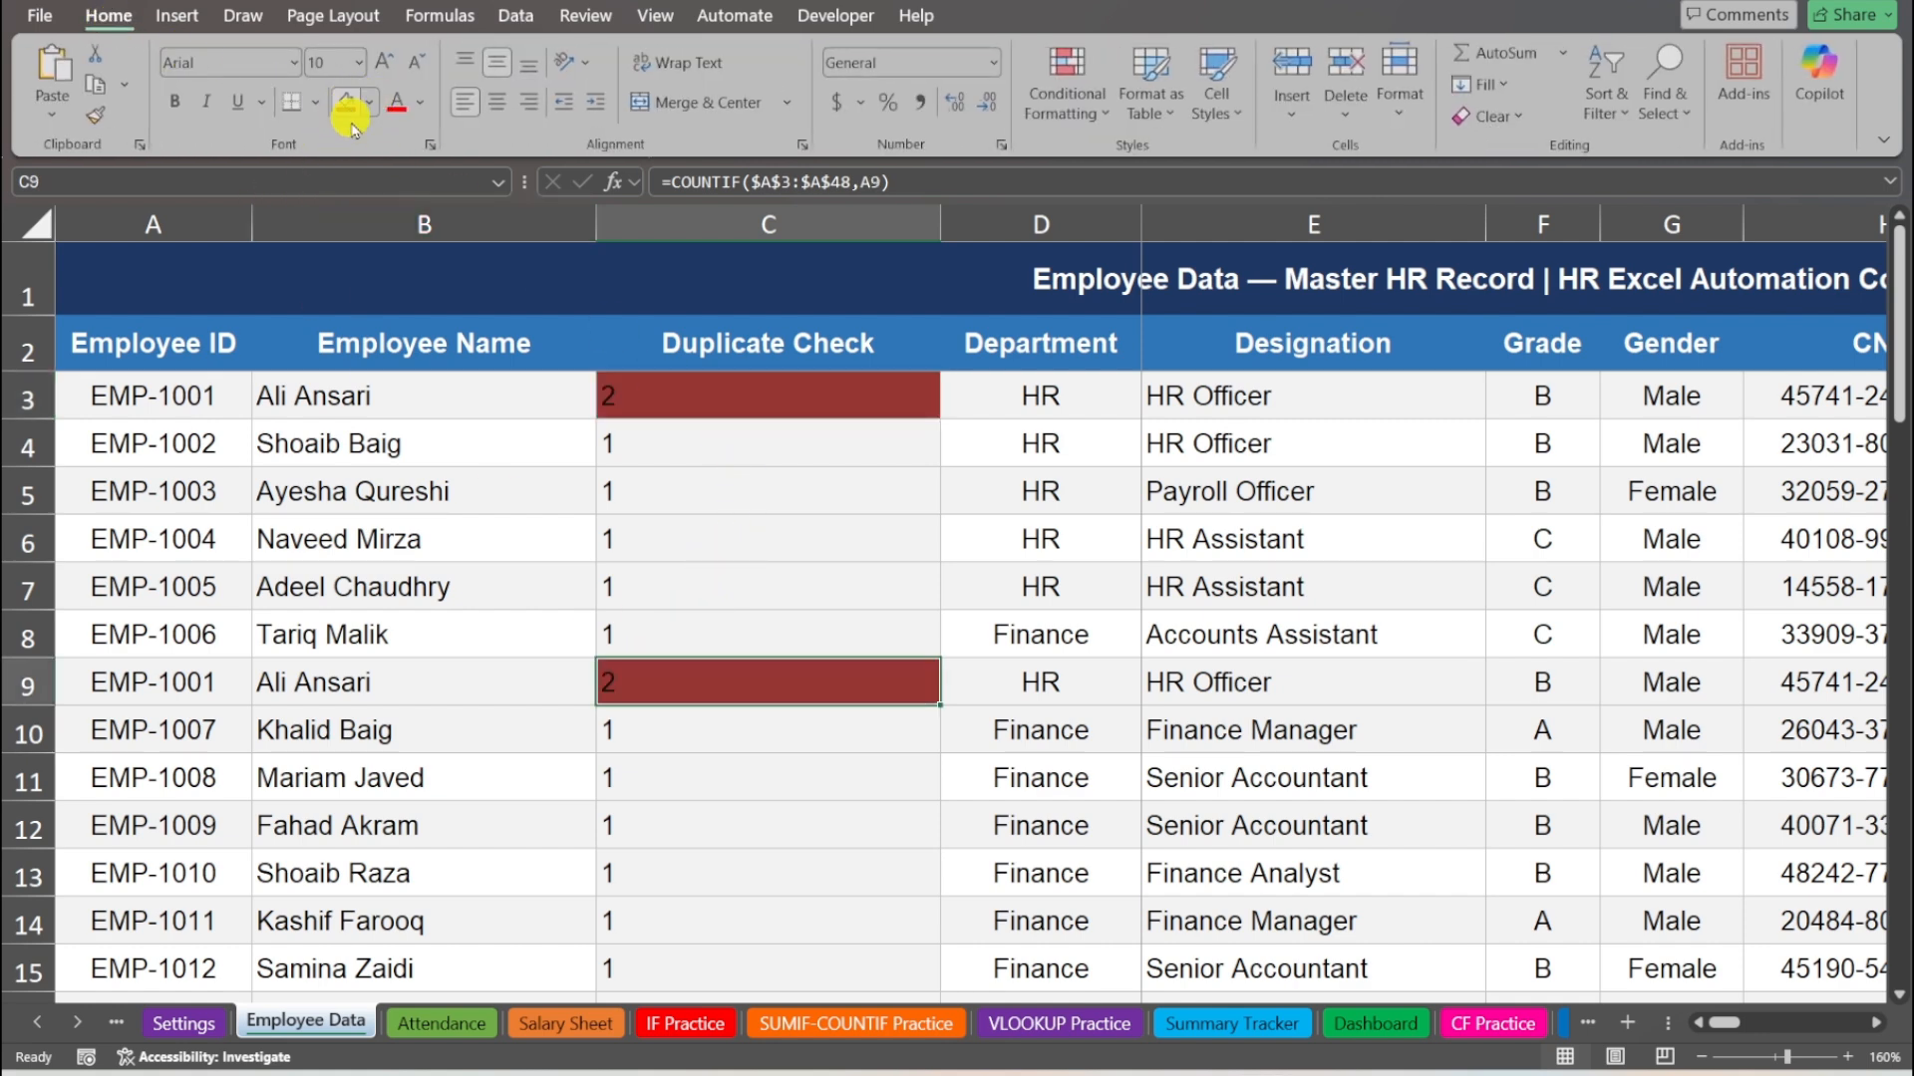
pyautogui.click(459, 590)
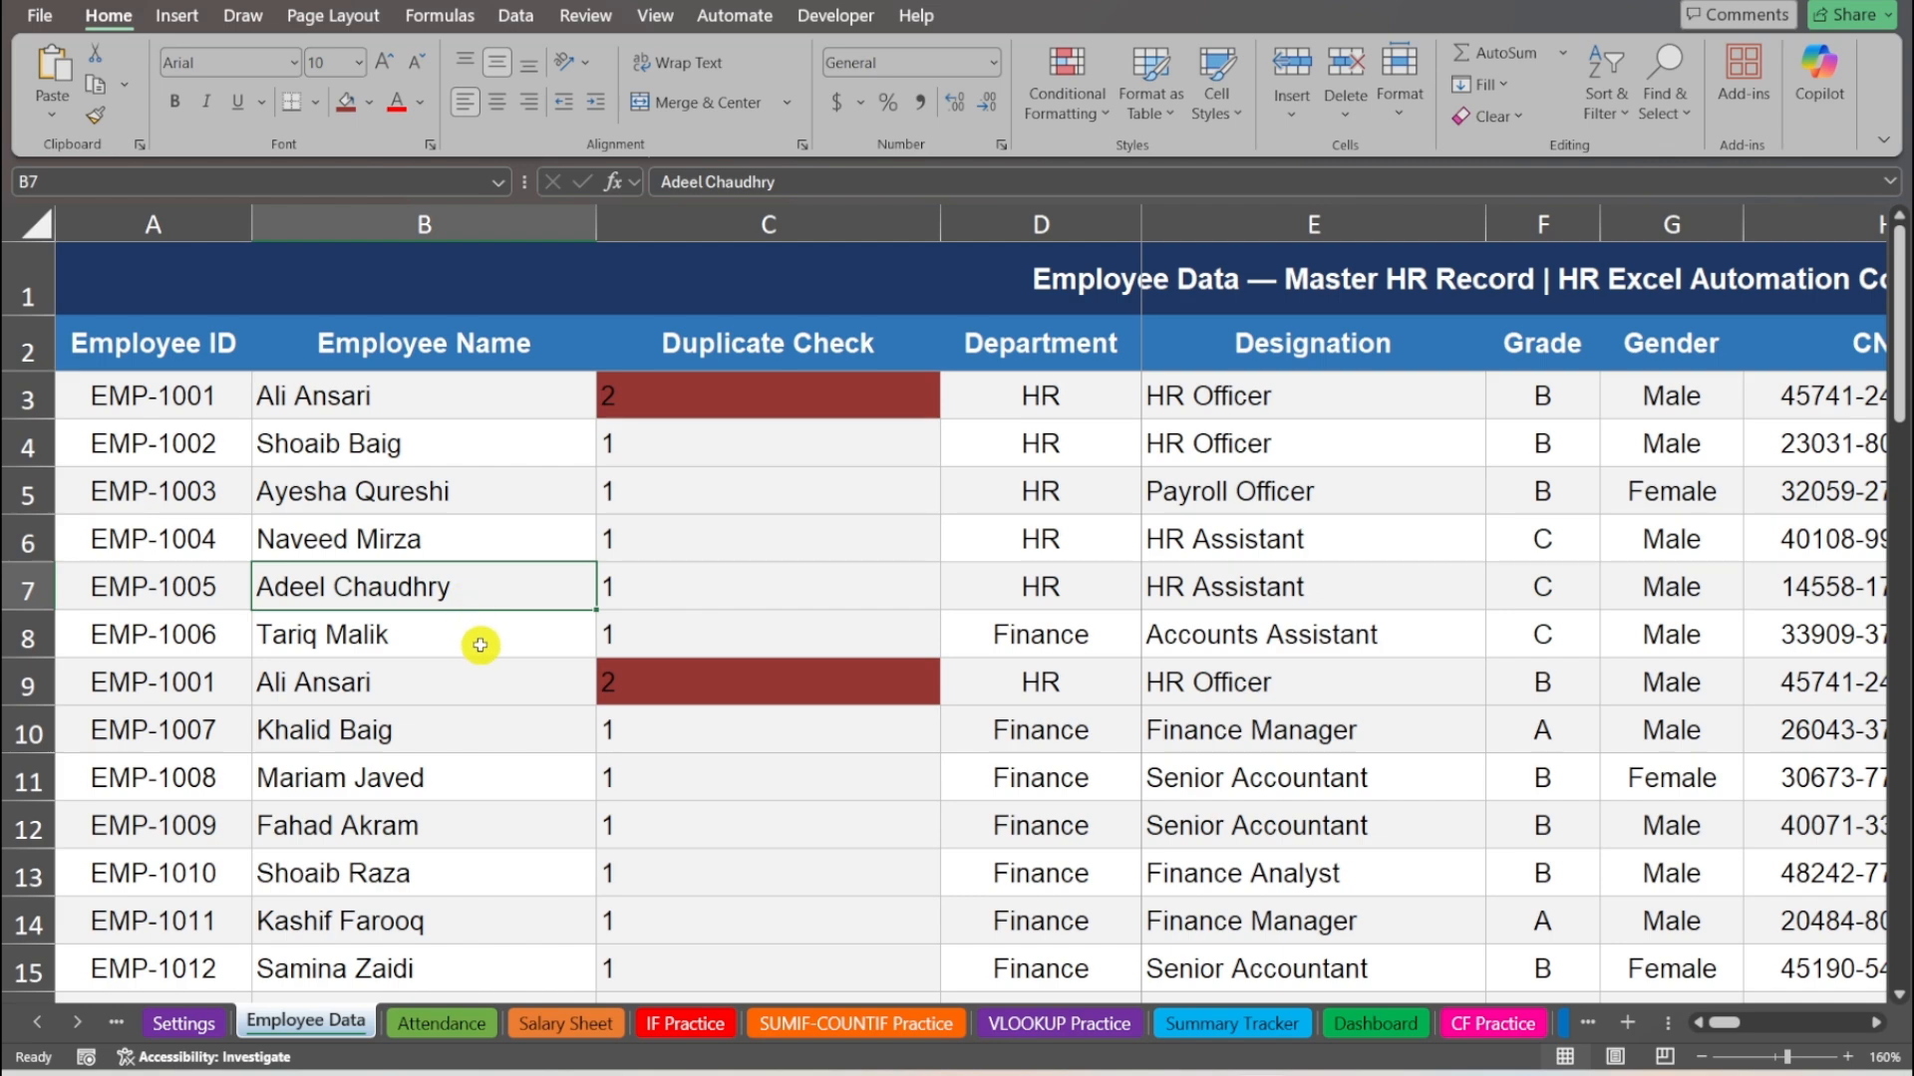